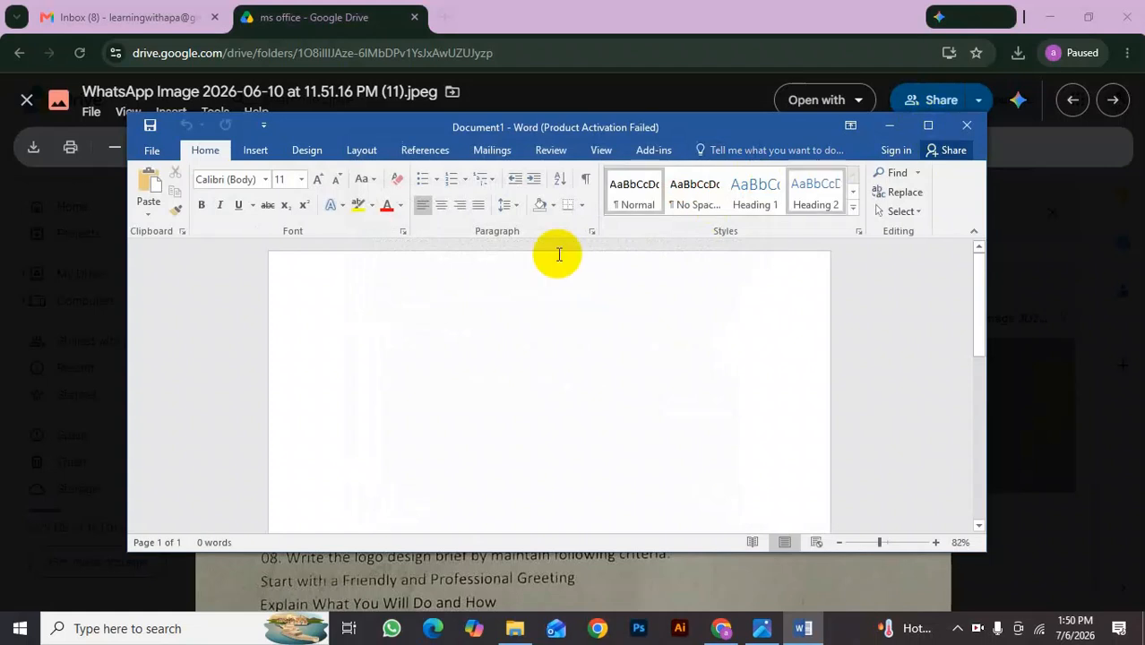
Give the whole document a custom paper size with a height of 12 inches, keeping the 8.5-inch width.
{"action": "left_click_drag", "start_coordinate": [680, 132], "coordinate": [783, 198]}
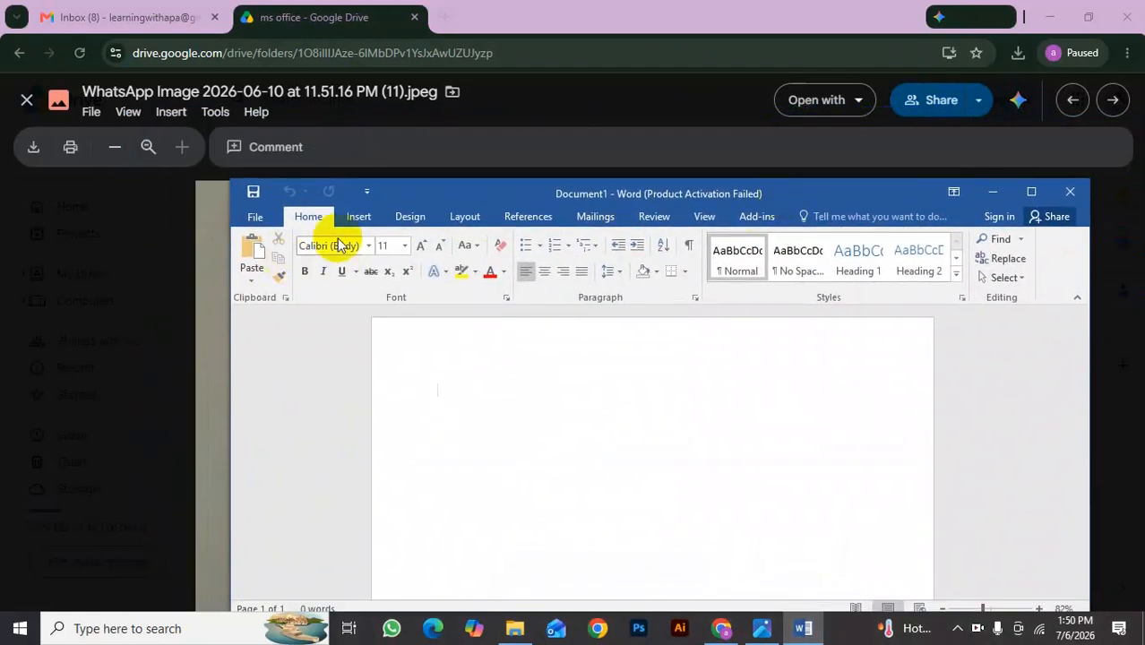
{"action": "left_click", "coordinate": [465, 219]}
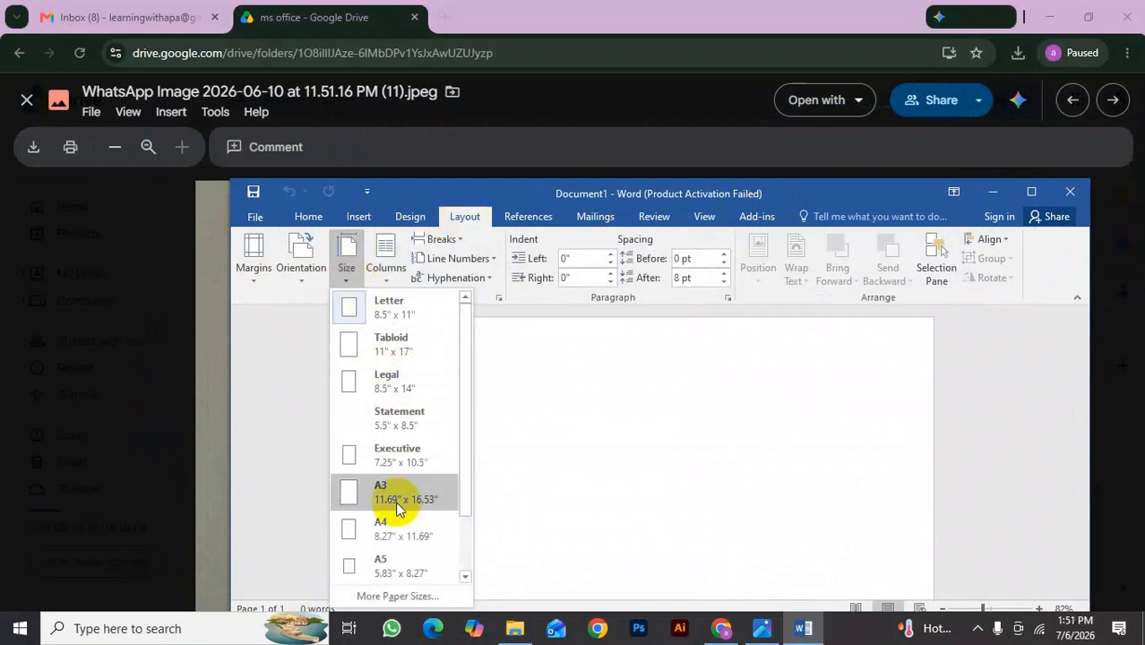
{"action": "left_click", "coordinate": [391, 597]}
{"action": "double_click", "coordinate": [573, 268]}
{"action": "type", "text": "12"}
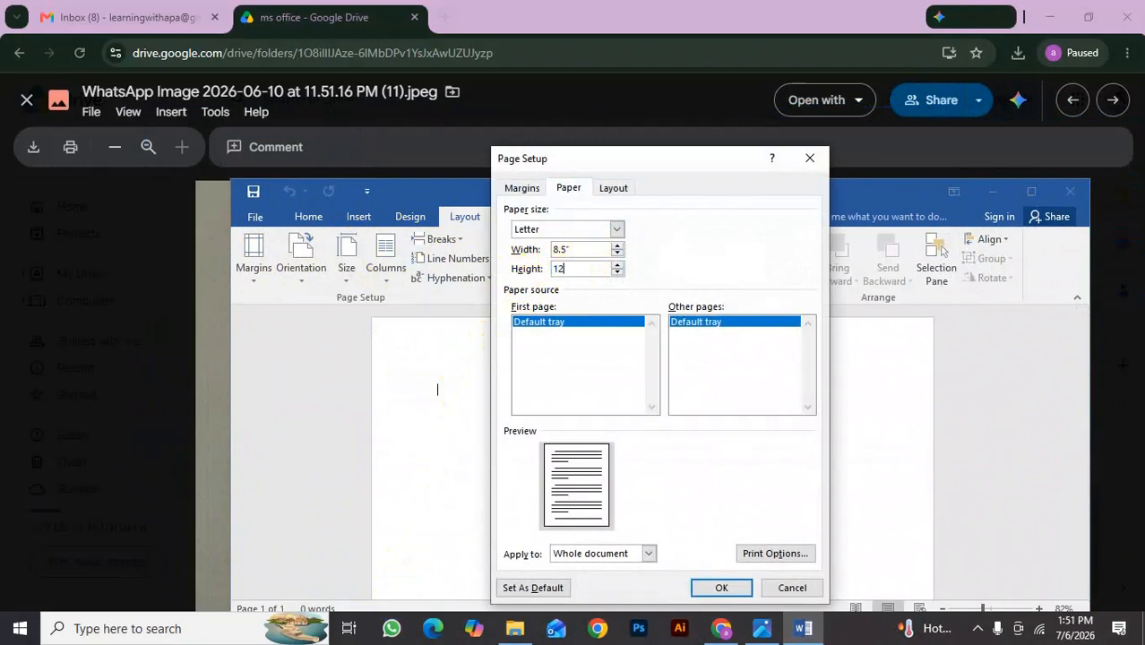
{"action": "key", "text": "Return"}
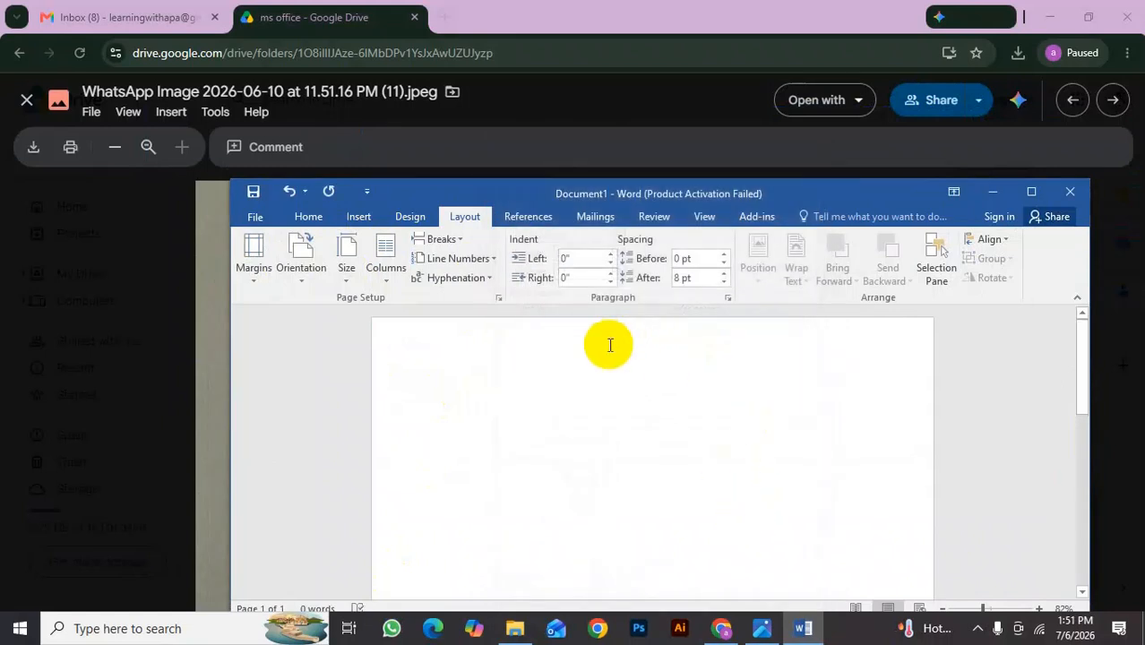
Apply the Narrow page margins of 0.5 inch on all sides.
{"action": "left_click", "coordinate": [950, 167]}
{"action": "left_click_drag", "start_coordinate": [918, 200], "coordinate": [850, 120]}
{"action": "left_click", "coordinate": [205, 209]}
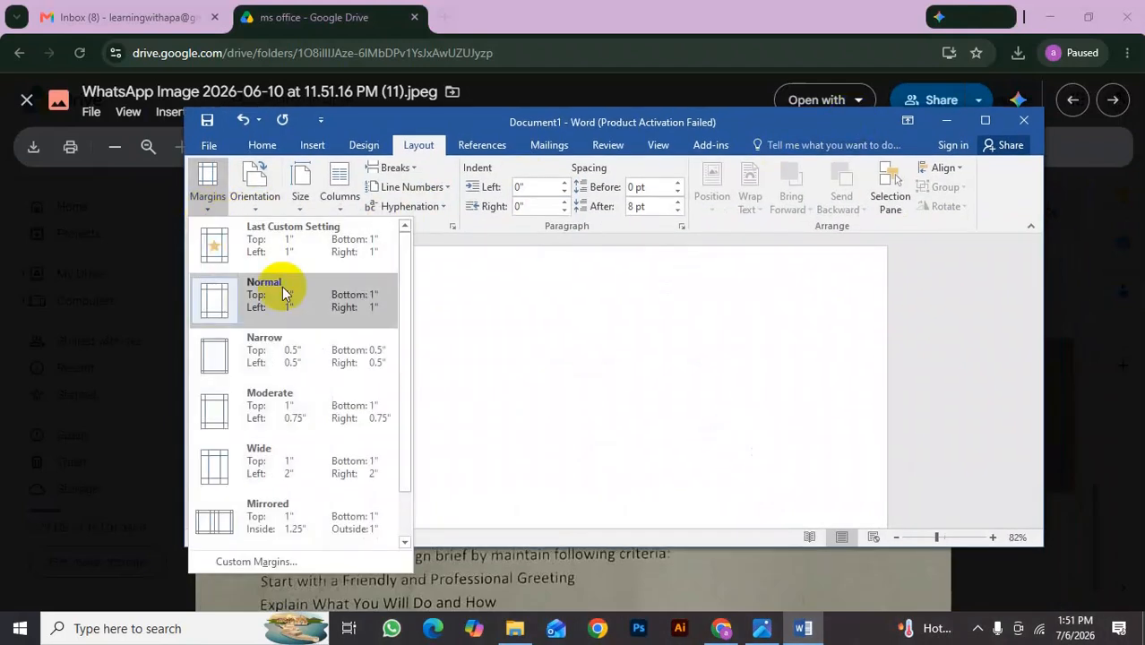
{"action": "left_click", "coordinate": [311, 359]}
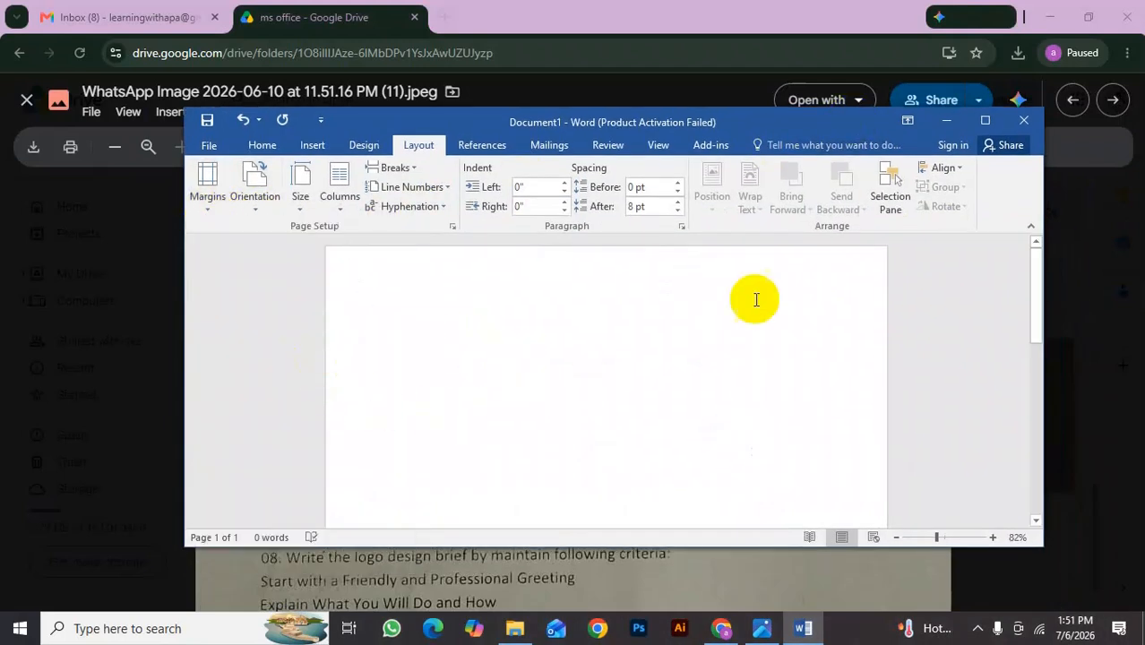
Check the job conditions behind the document window and set the page orientation to Portrait.
{"action": "left_click_drag", "start_coordinate": [719, 123], "coordinate": [764, 438]}
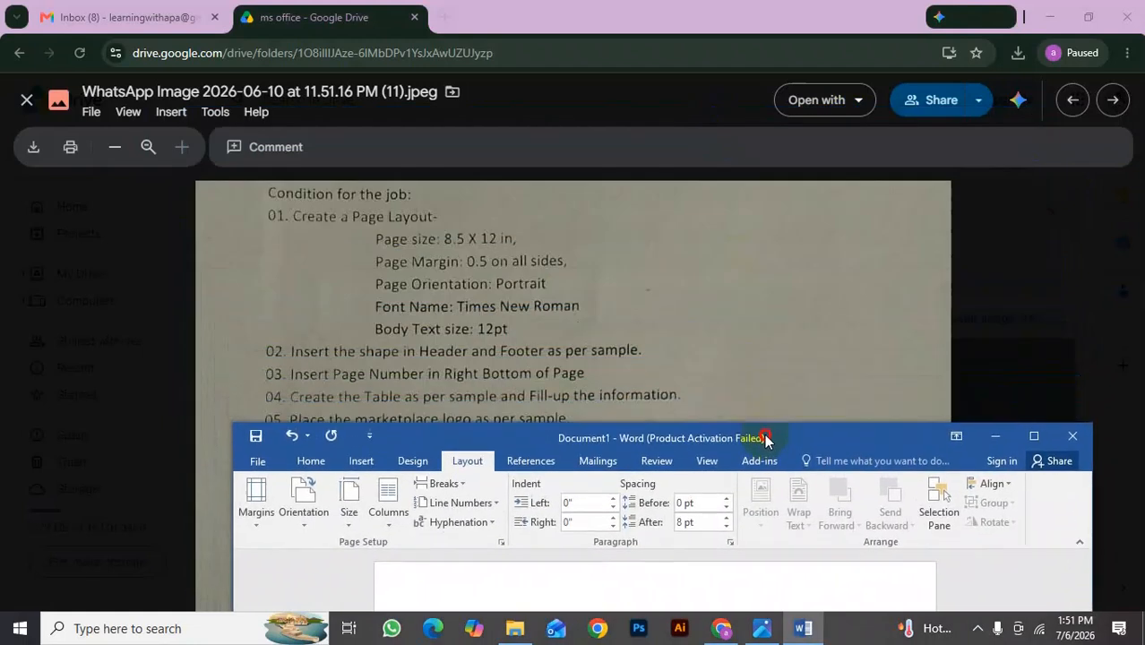
{"action": "left_click_drag", "start_coordinate": [764, 438], "coordinate": [728, 199]}
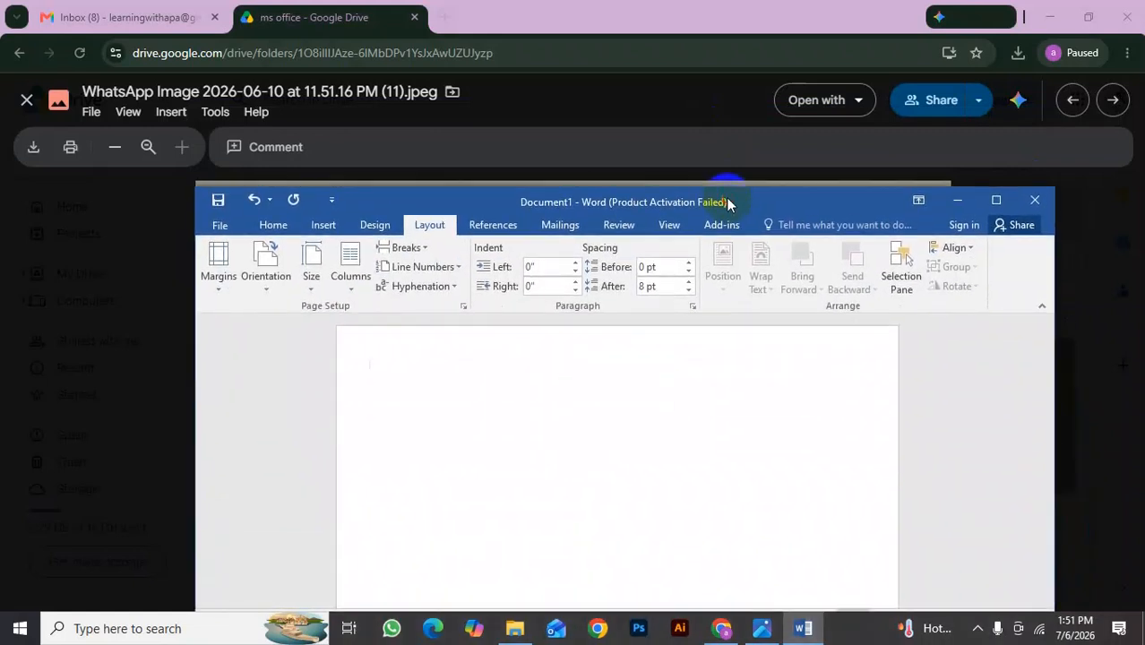
{"action": "left_click", "coordinate": [271, 295]}
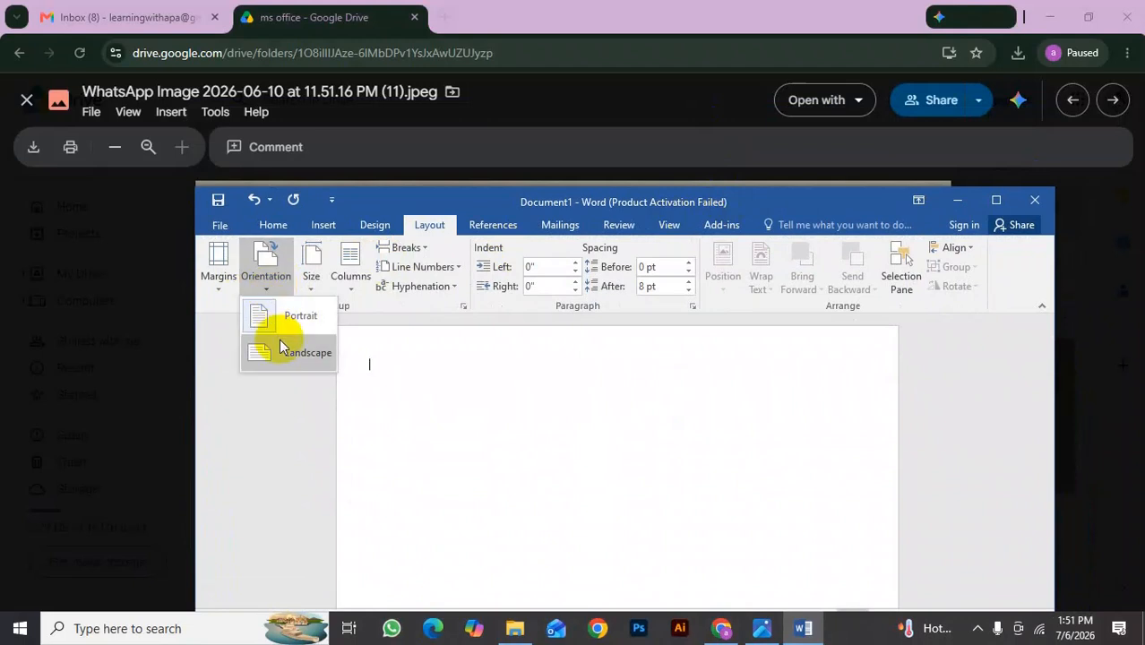
{"action": "left_click", "coordinate": [306, 310]}
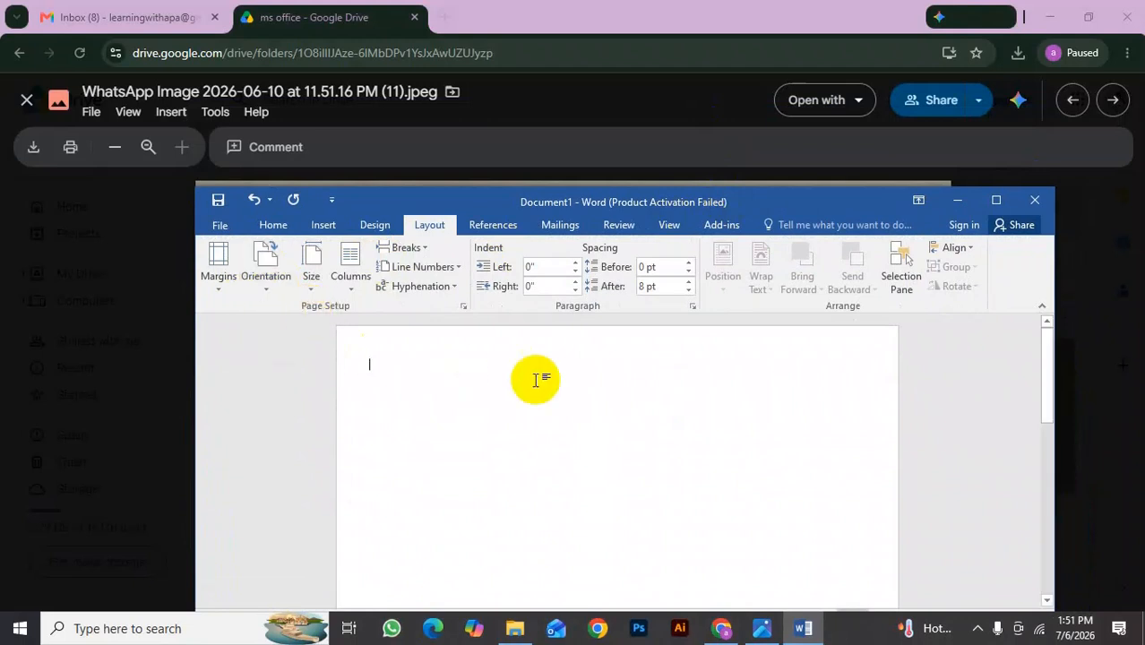
Maximize the document window and examine the sample page photos, up to the one with the corner-shape border.
{"action": "left_click", "coordinate": [996, 200]}
{"action": "left_click", "coordinate": [761, 628]}
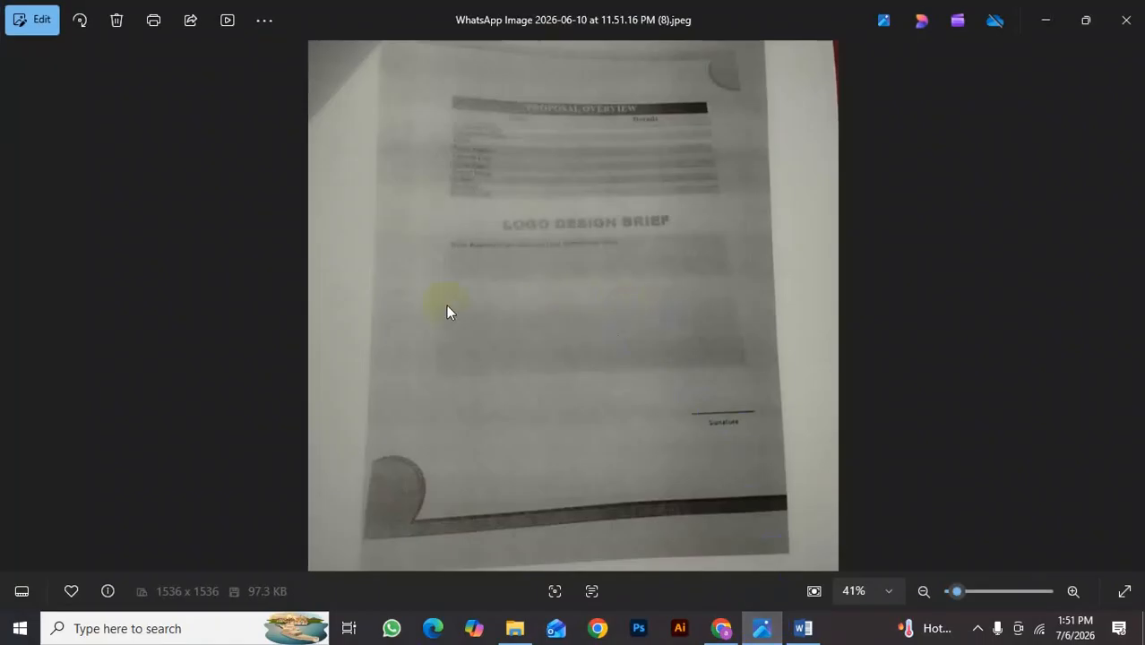
{"action": "scroll", "coordinate": [188, 277], "scroll_direction": "up", "scroll_amount": 1}
{"action": "scroll", "coordinate": [306, 295], "scroll_direction": "down", "scroll_amount": 1}
{"action": "key", "text": "Right"}
{"action": "key", "text": "Right"}
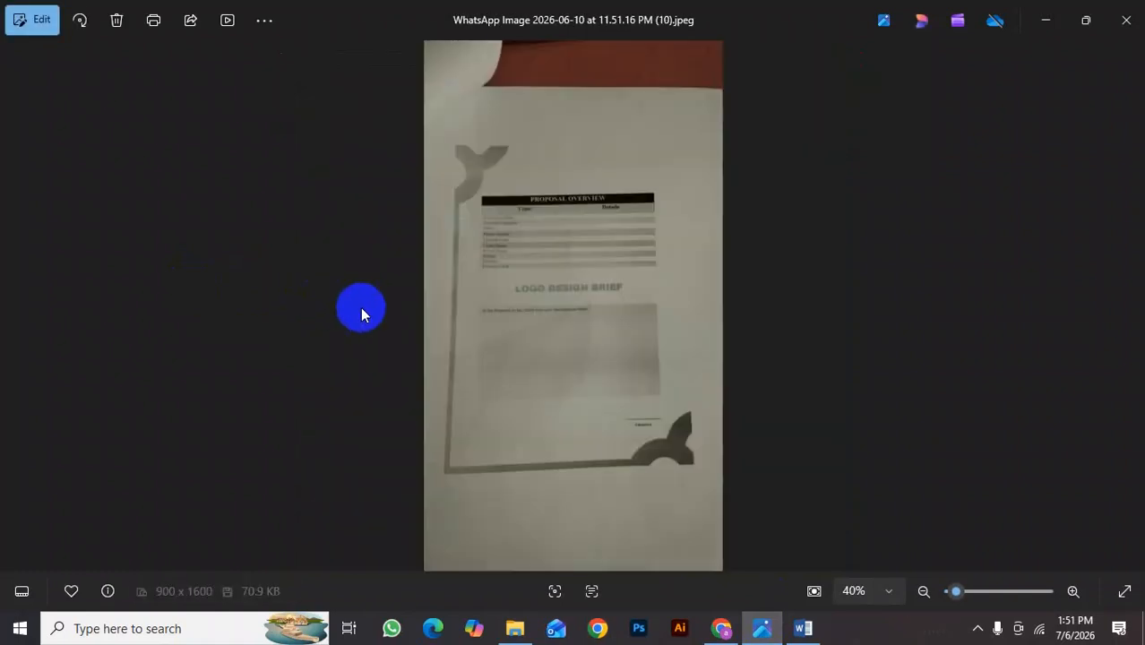
{"action": "left_click", "coordinate": [1054, 21]}
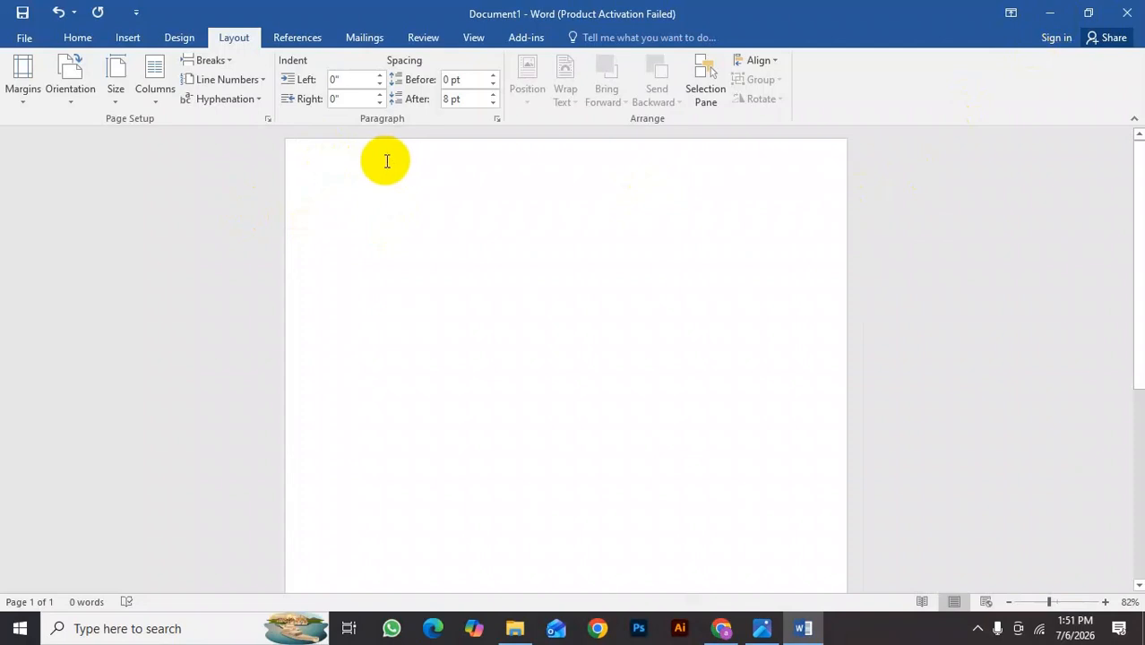
Open the page header for editing and insert a plain right-aligned page number in the footer.
{"action": "left_click", "coordinate": [127, 36]}
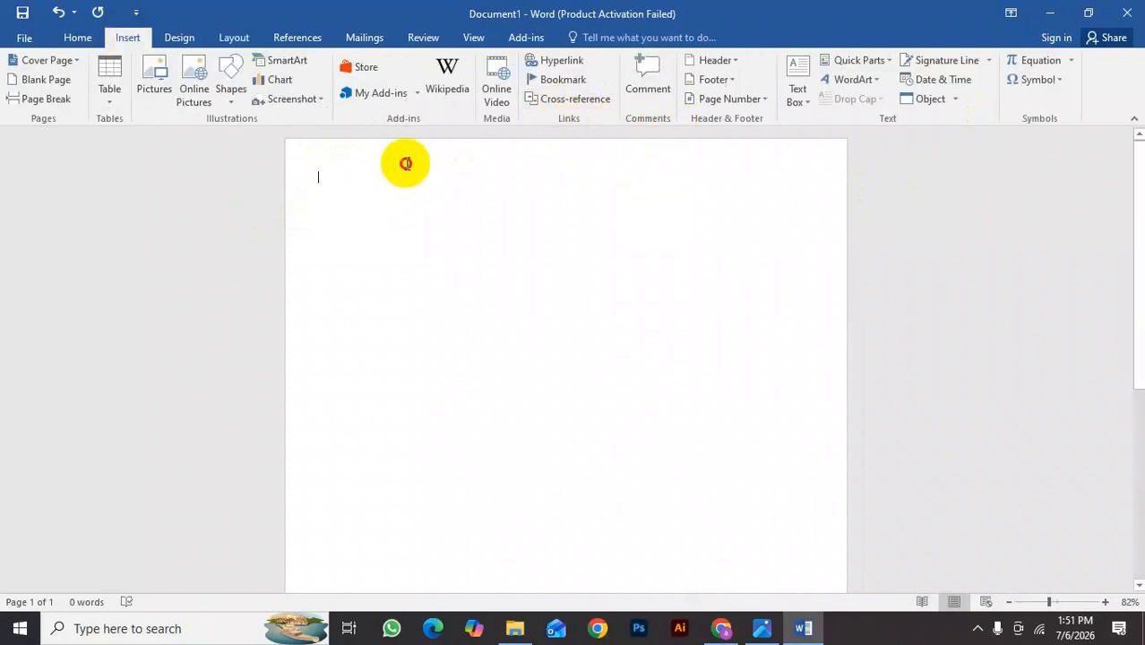
{"action": "double_click", "coordinate": [406, 163]}
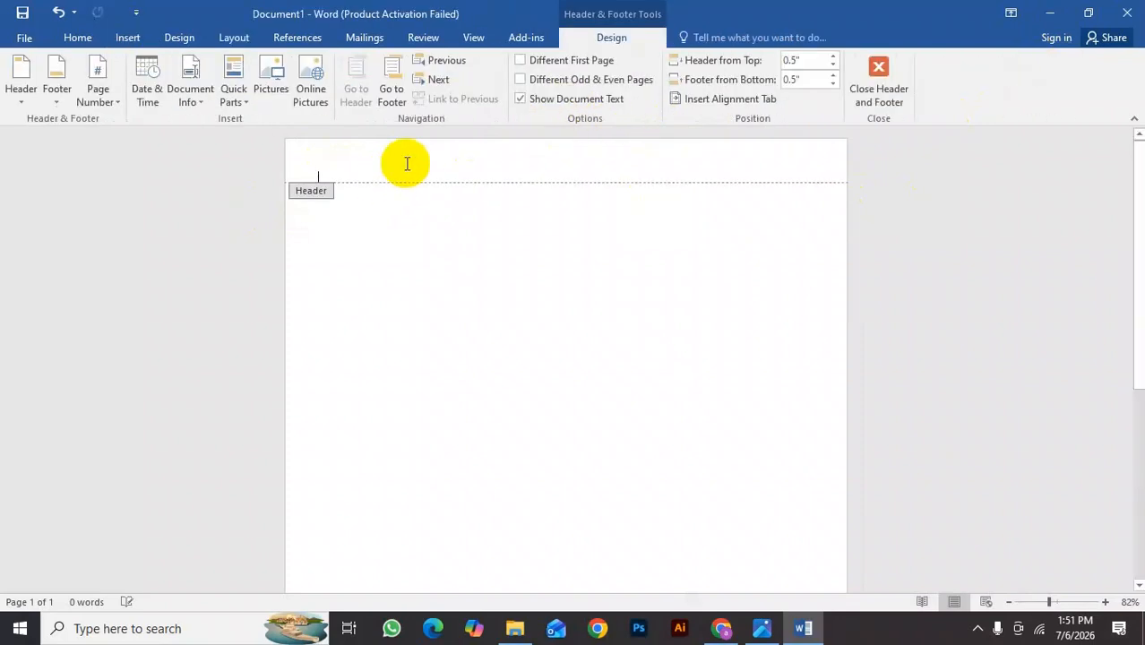
{"action": "left_click", "coordinate": [128, 37]}
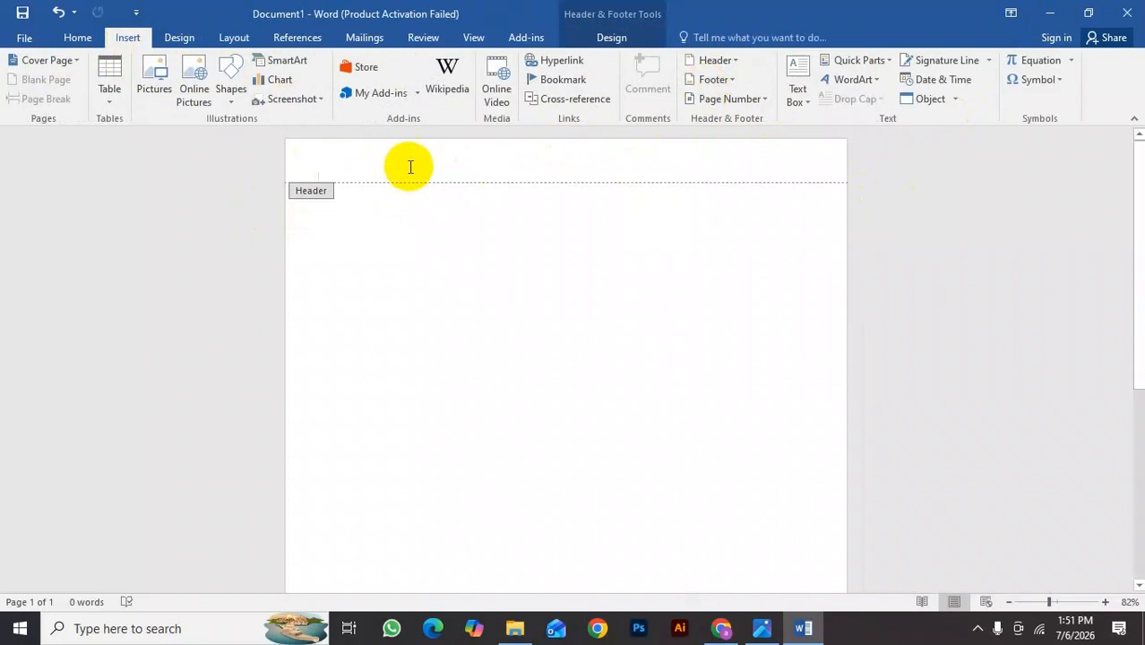
{"action": "left_click", "coordinate": [764, 100]}
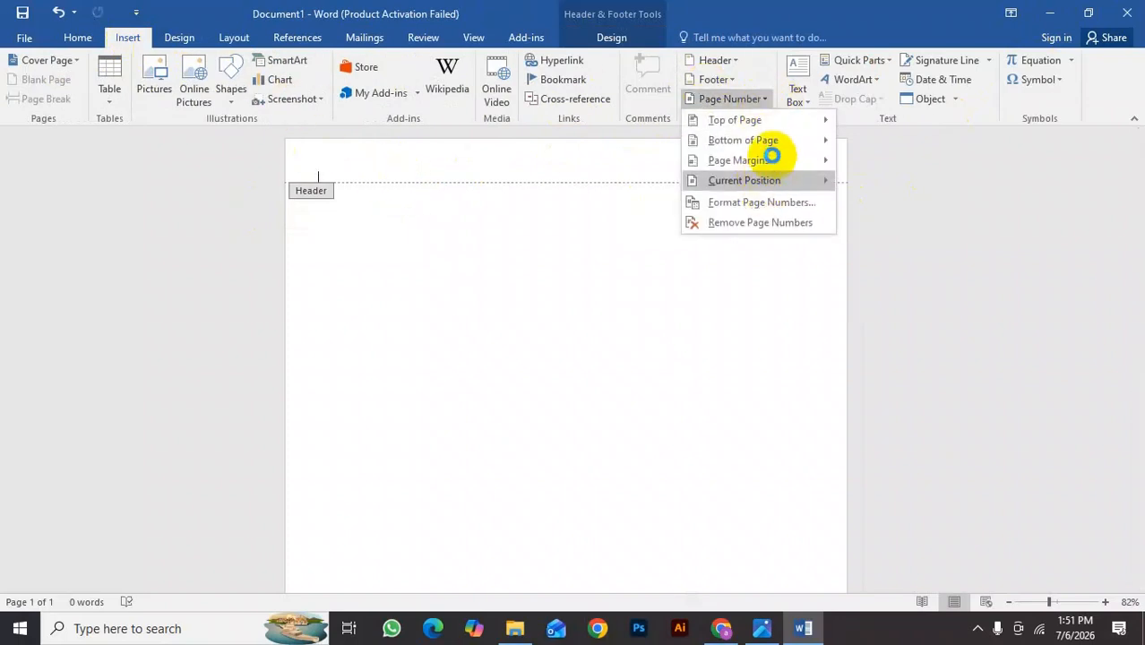
{"action": "mouse_move", "coordinate": [774, 145]}
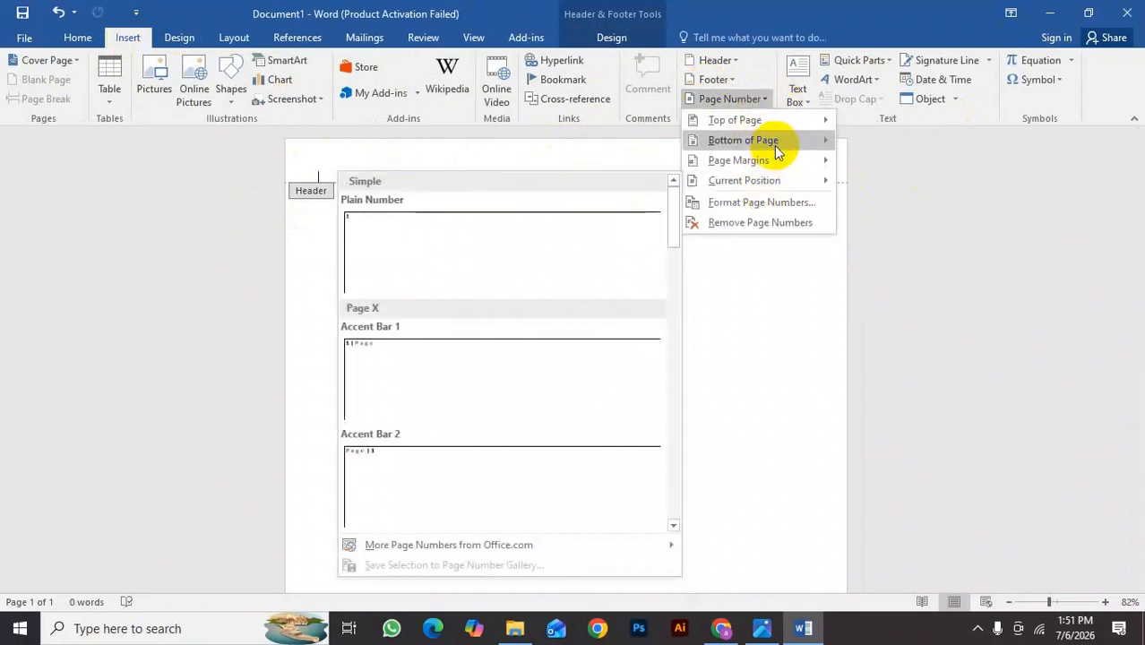
{"action": "left_click", "coordinate": [582, 383]}
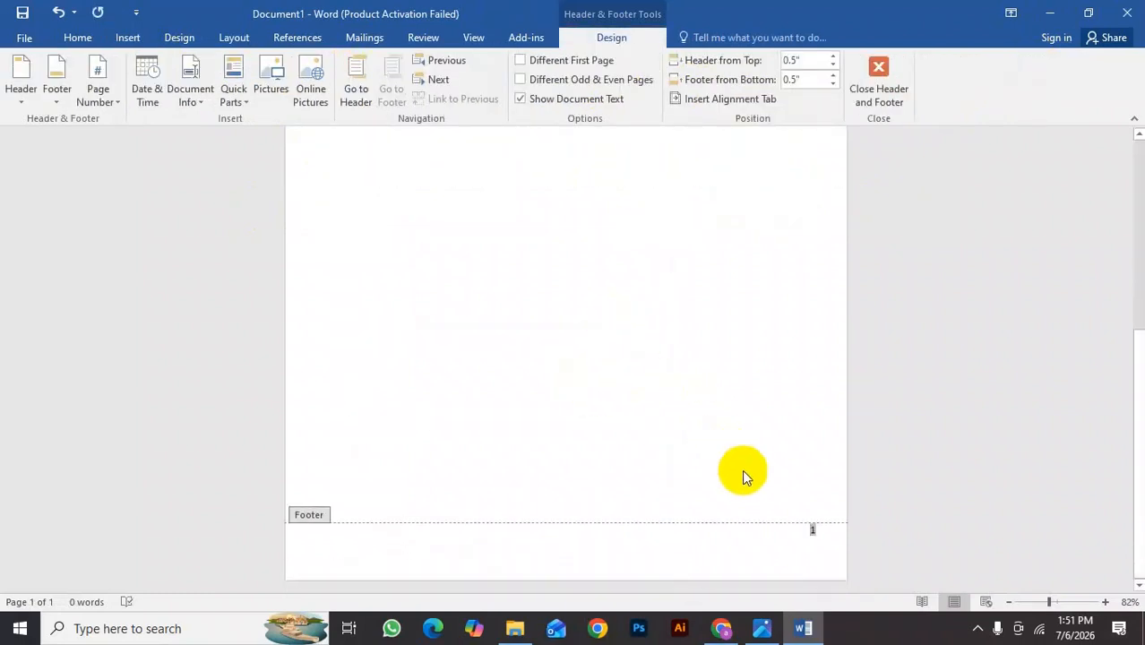
Return to the header, check the sample photo, and draw a block arc about 2.46 by 2.46 inches.
{"action": "scroll", "coordinate": [600, 356], "scroll_direction": "up", "scroll_amount": 7}
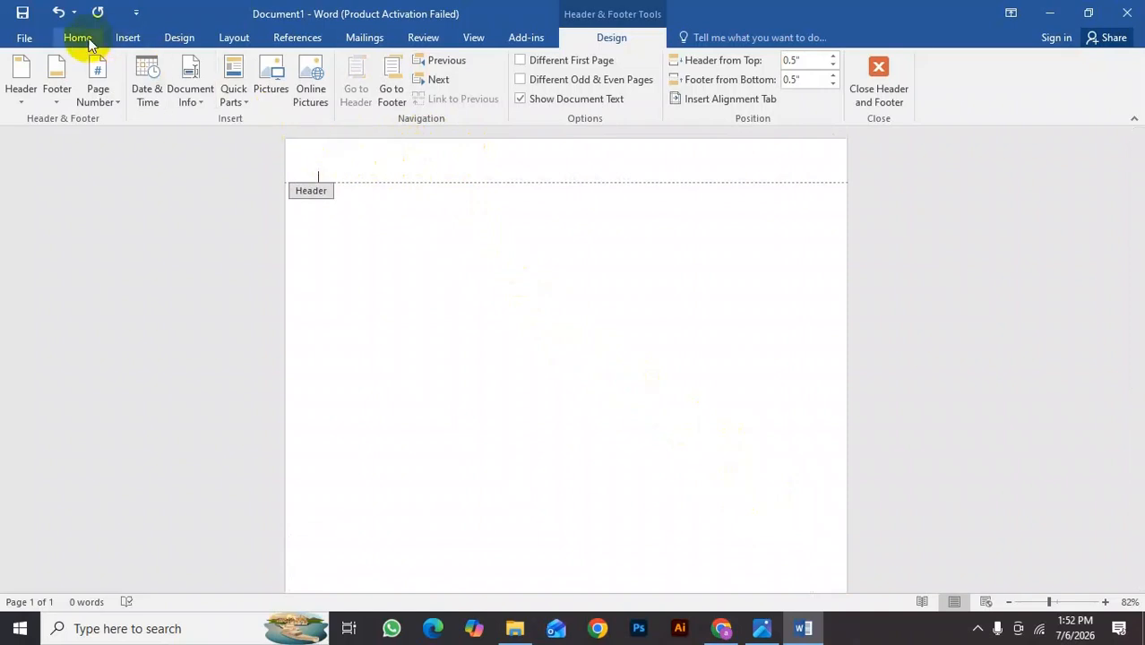
{"action": "left_click", "coordinate": [762, 628]}
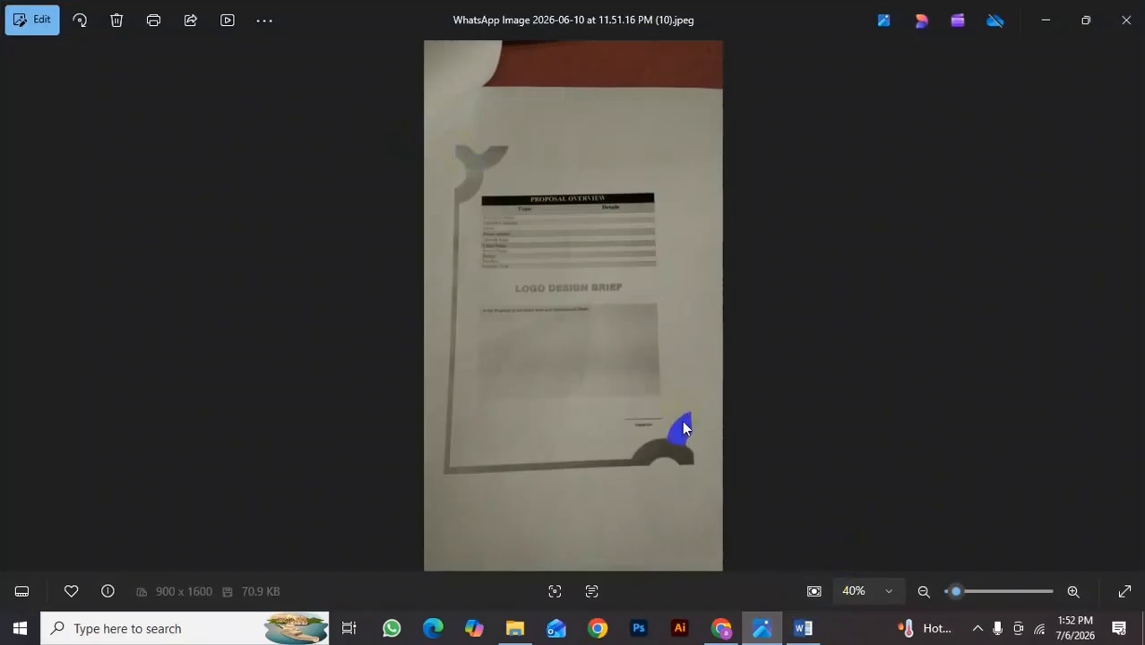
{"action": "left_click", "coordinate": [803, 628]}
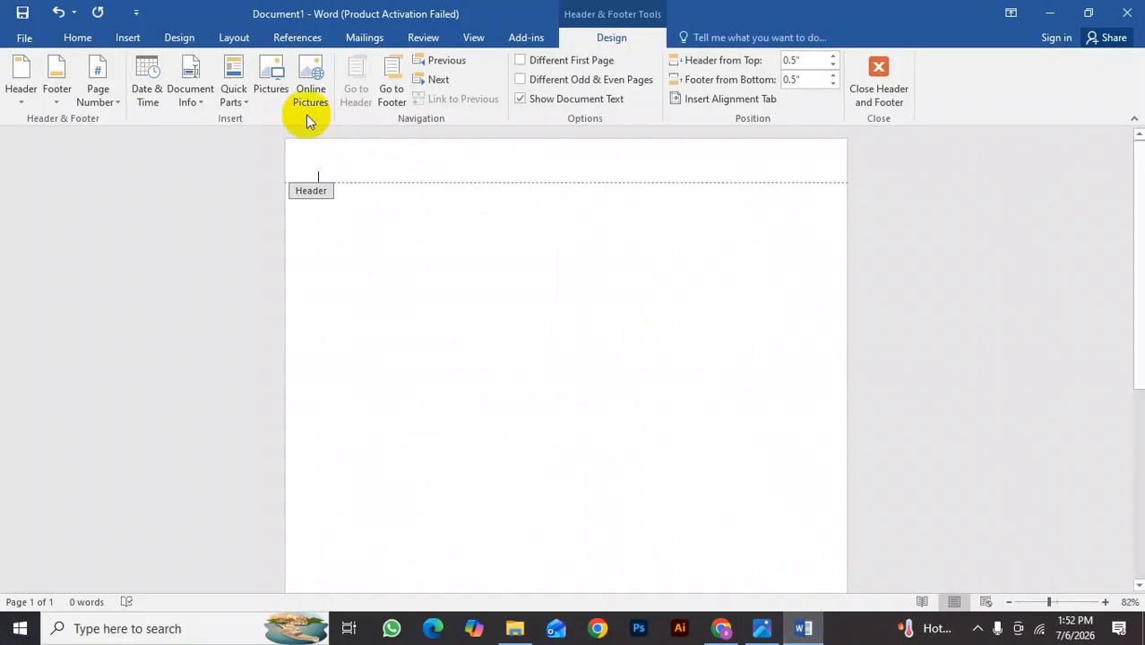
{"action": "left_click", "coordinate": [126, 37]}
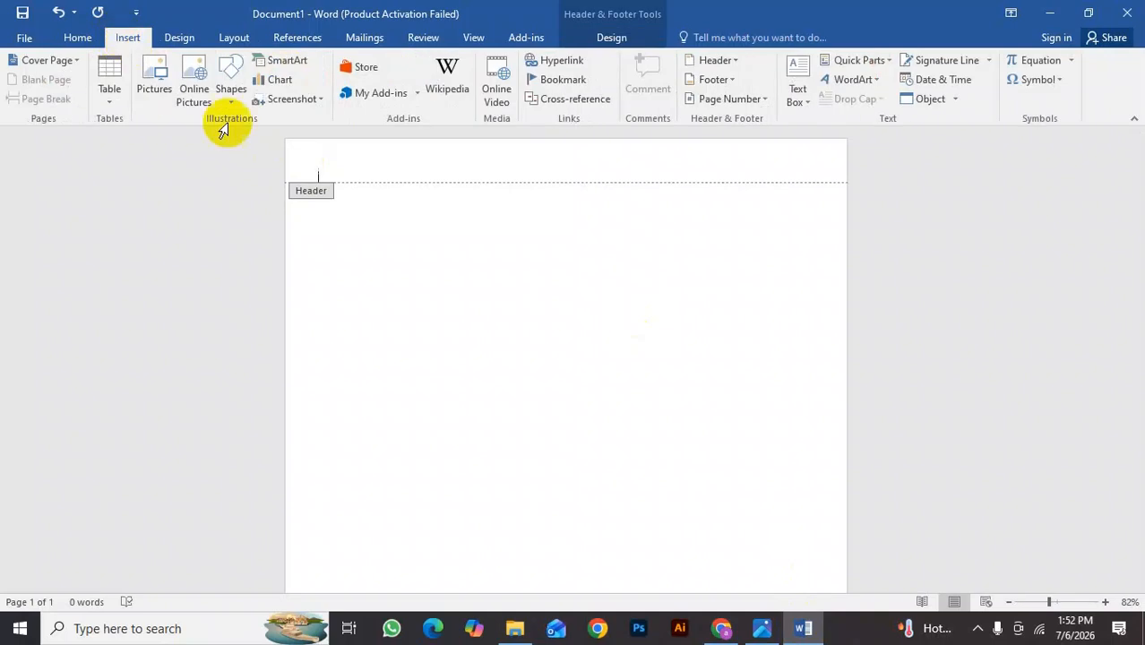
{"action": "left_click", "coordinate": [234, 94]}
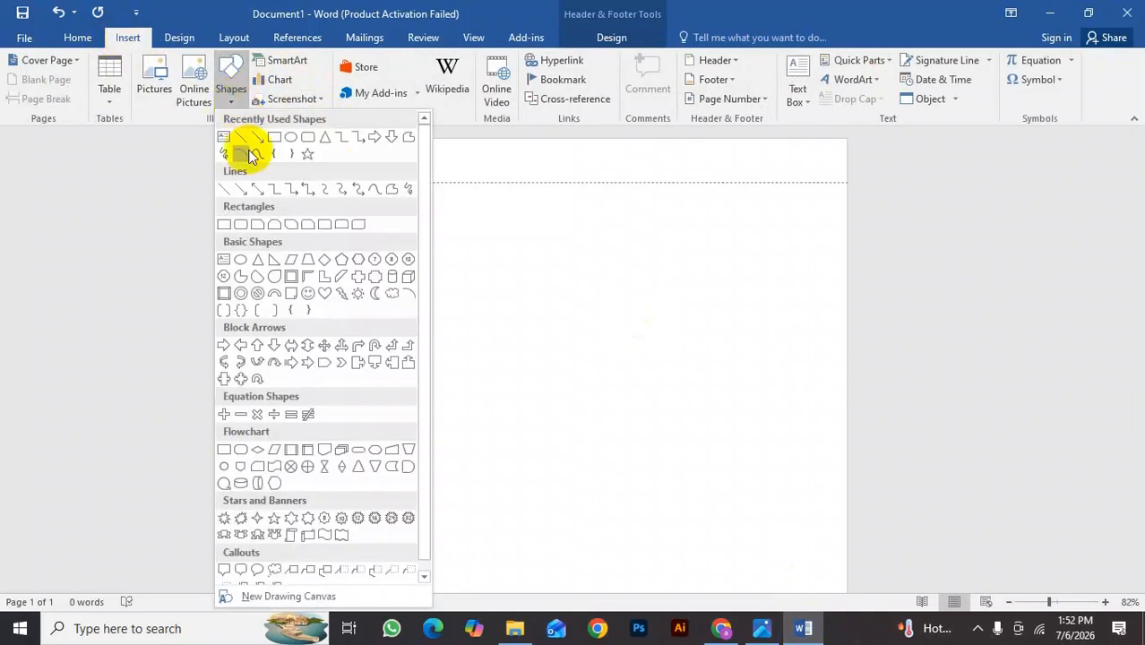
{"action": "left_click", "coordinate": [279, 301]}
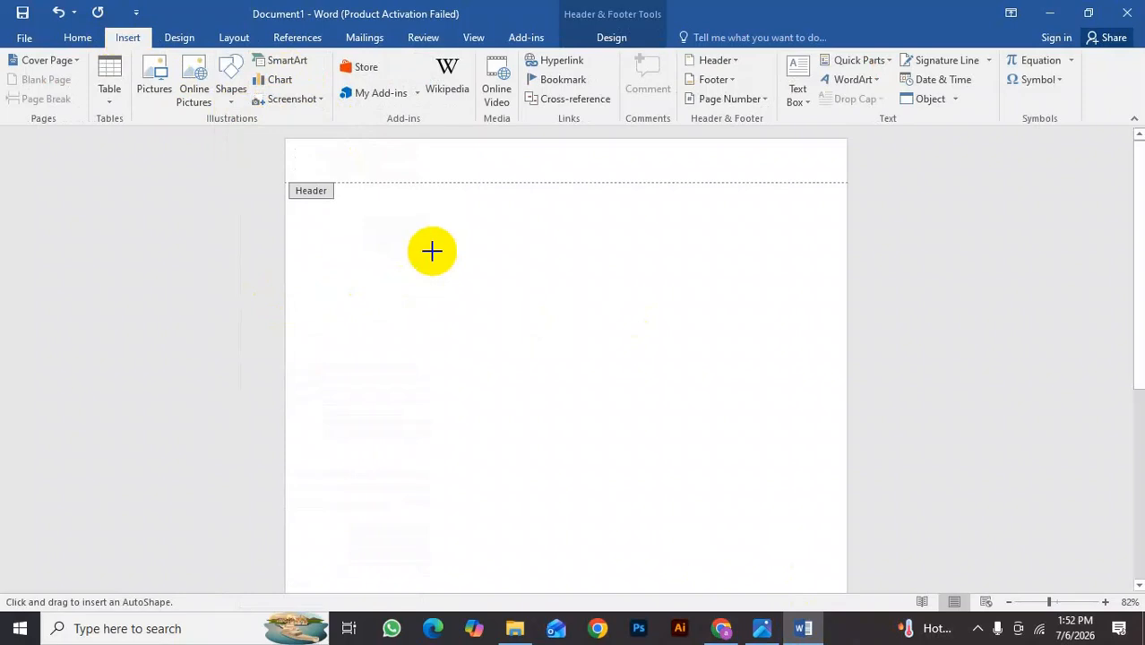
{"action": "left_click_drag", "start_coordinate": [432, 251], "coordinate": [597, 383]}
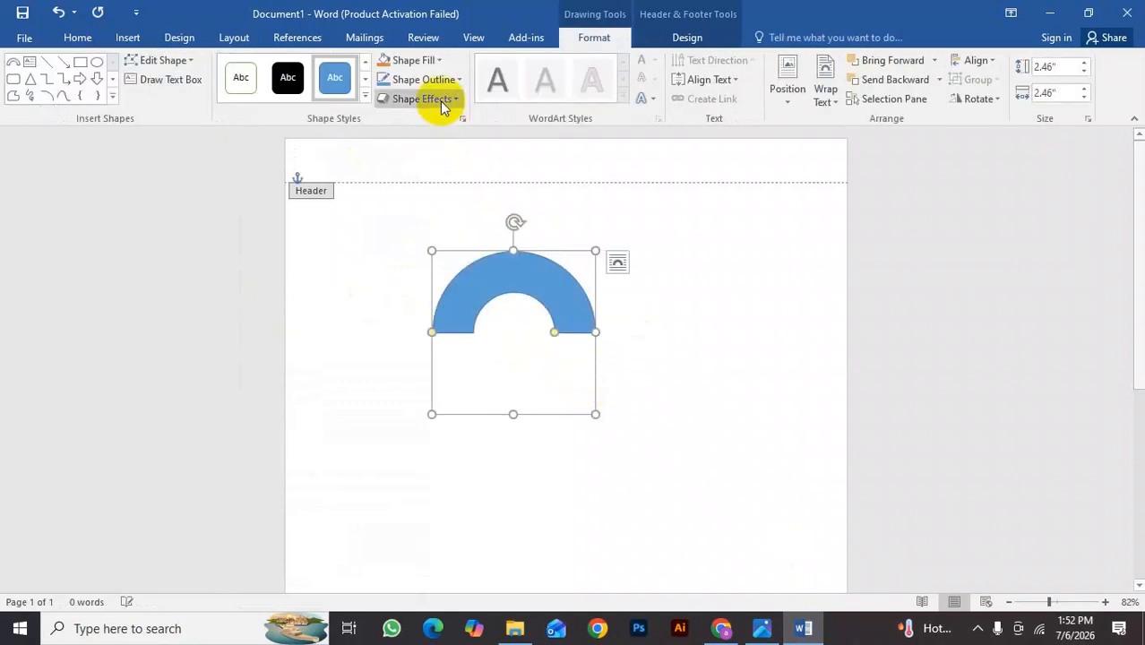
Remove the block arc's outline and fill it with standard Blue.
{"action": "left_click", "coordinate": [453, 81]}
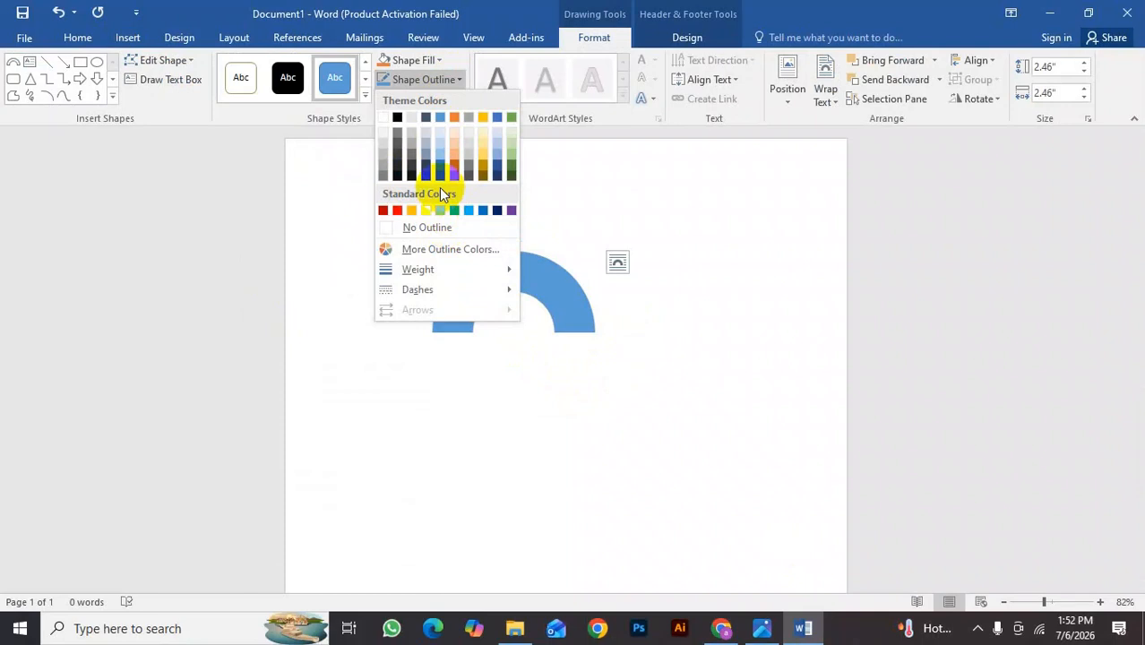
{"action": "left_click", "coordinate": [414, 226]}
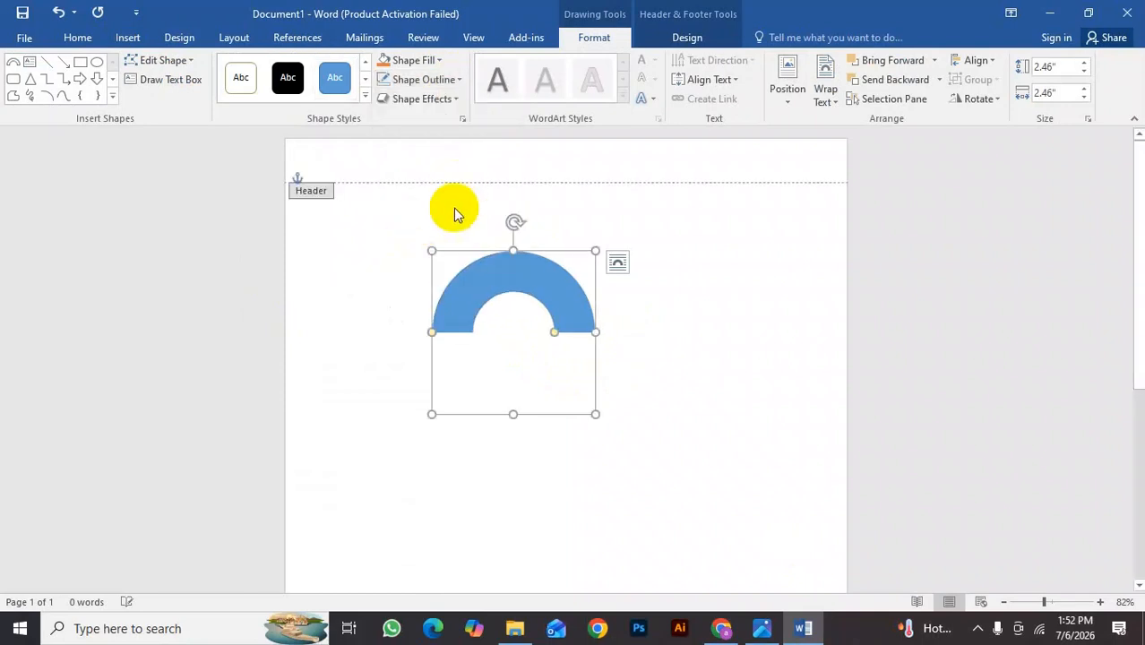
{"action": "left_click", "coordinate": [436, 63]}
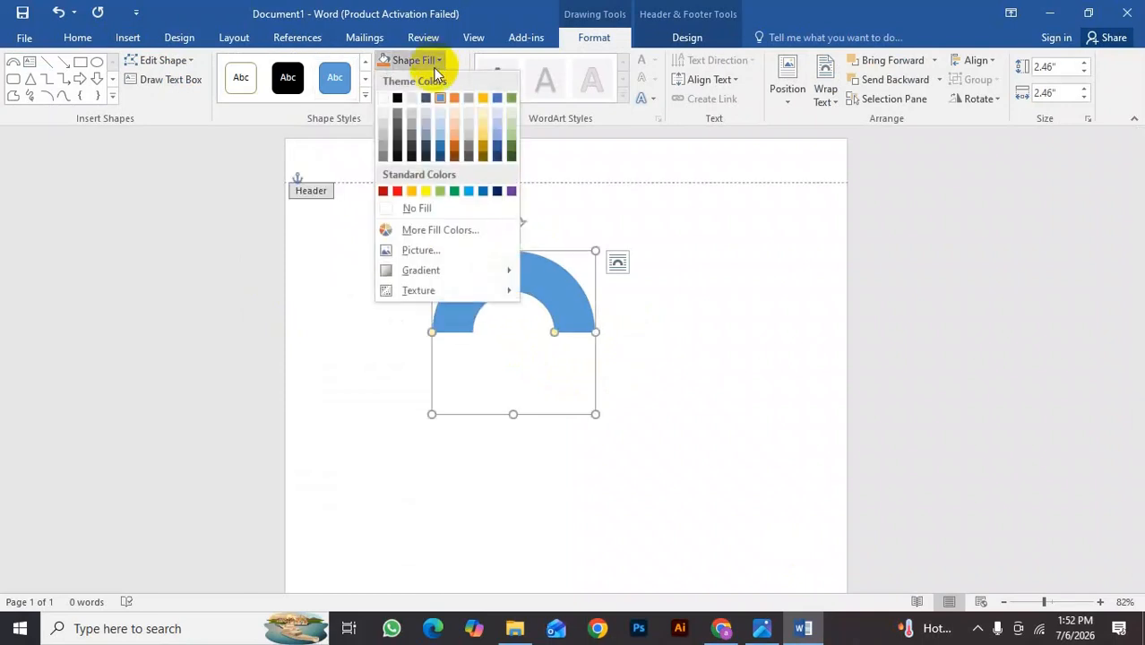
{"action": "left_click", "coordinate": [485, 193]}
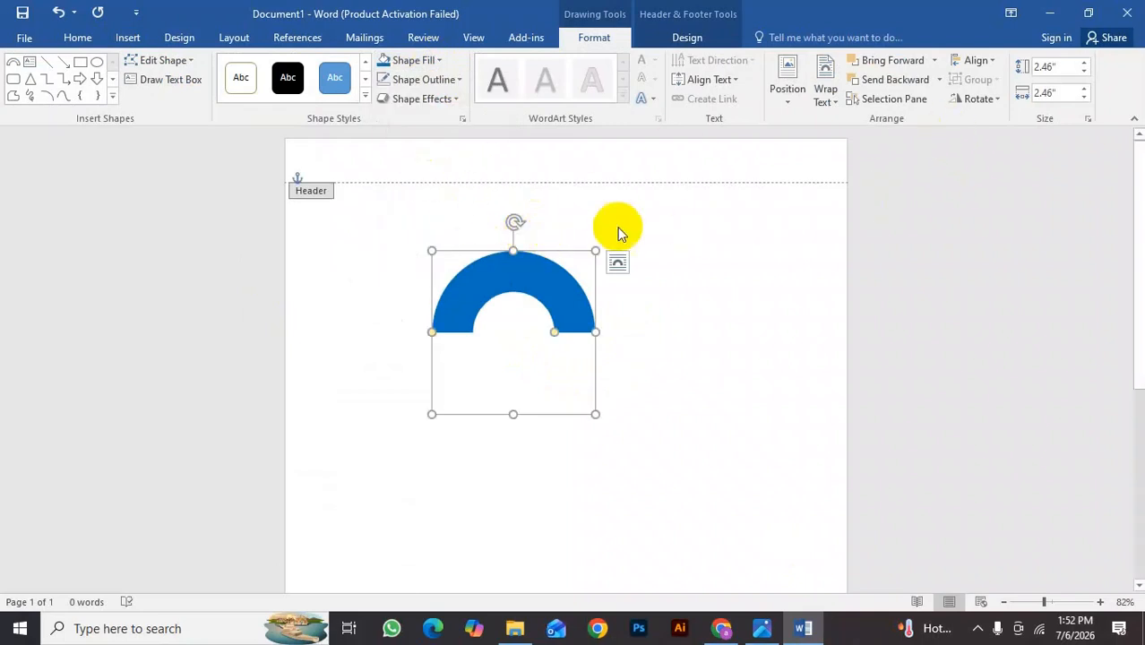
Shift the block arc slightly down and to the right, compare it with the sample photo, and rotate it right 90°.
{"action": "left_click_drag", "start_coordinate": [539, 293], "coordinate": [561, 320]}
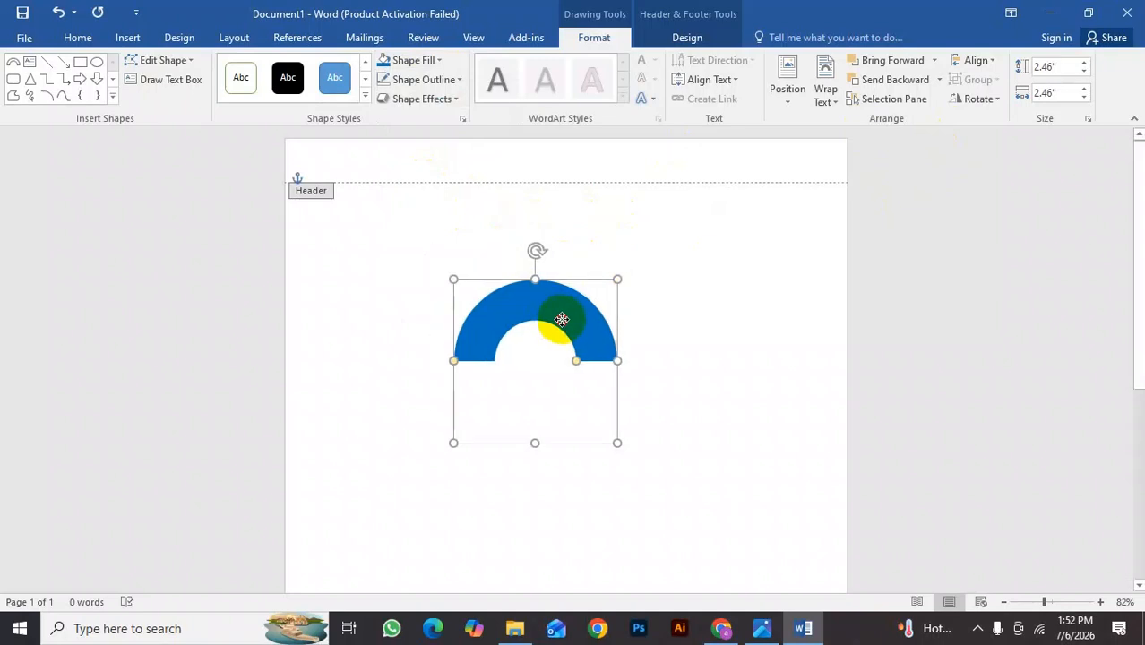
{"action": "left_click", "coordinate": [761, 628]}
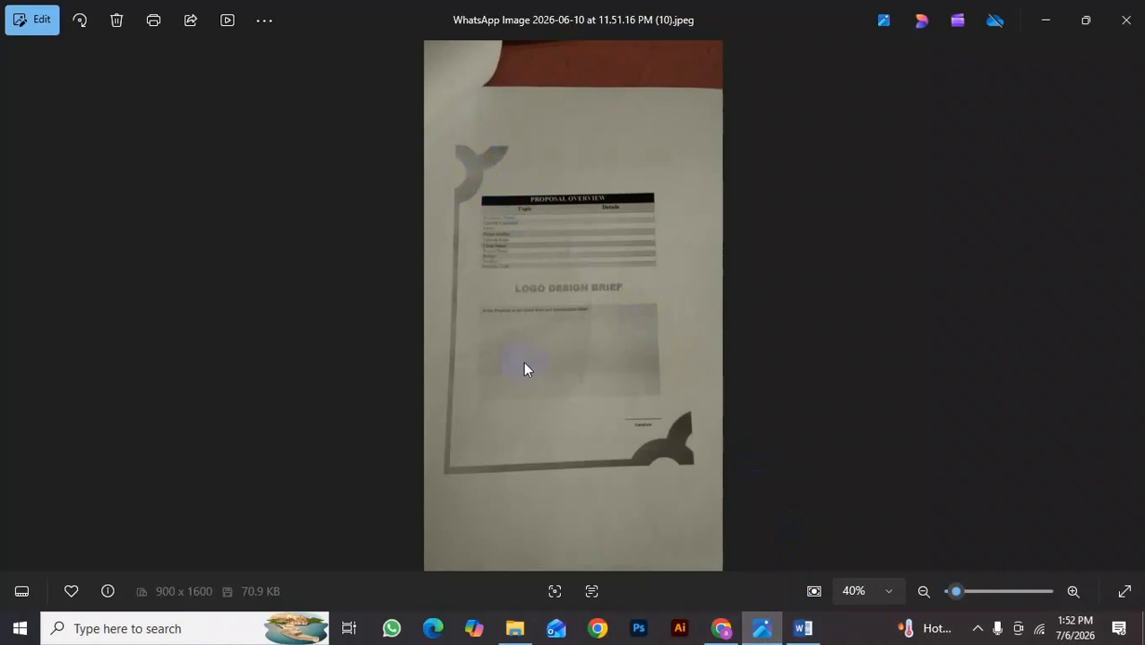
{"action": "left_click", "coordinate": [803, 628]}
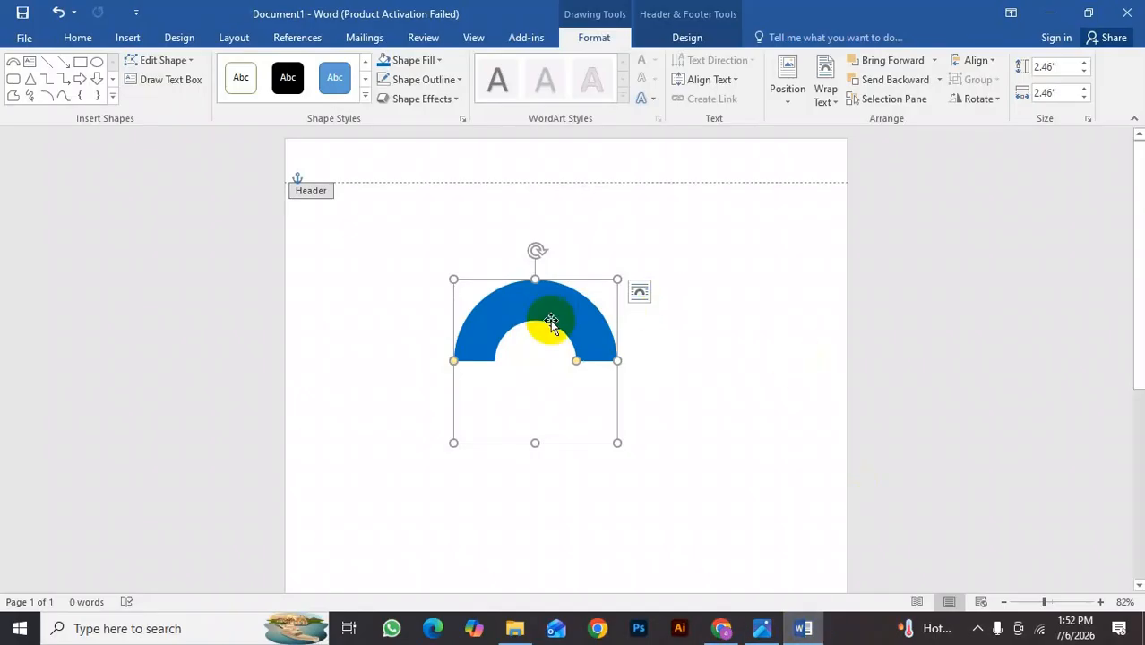
{"action": "left_click", "coordinate": [985, 98]}
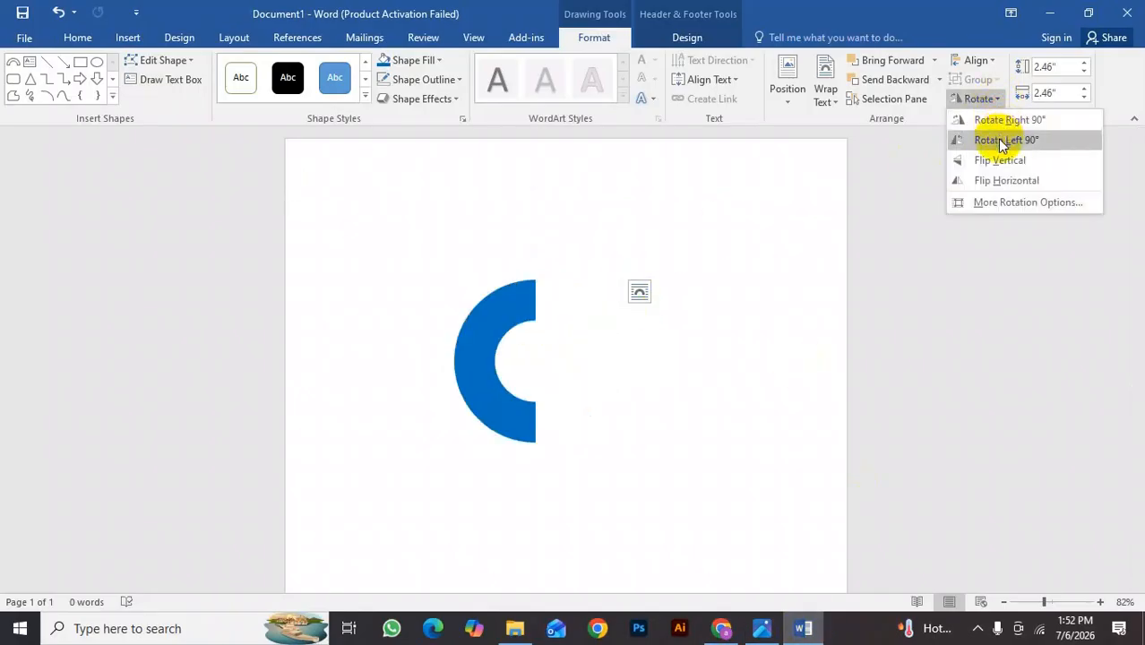
{"action": "left_click", "coordinate": [997, 120]}
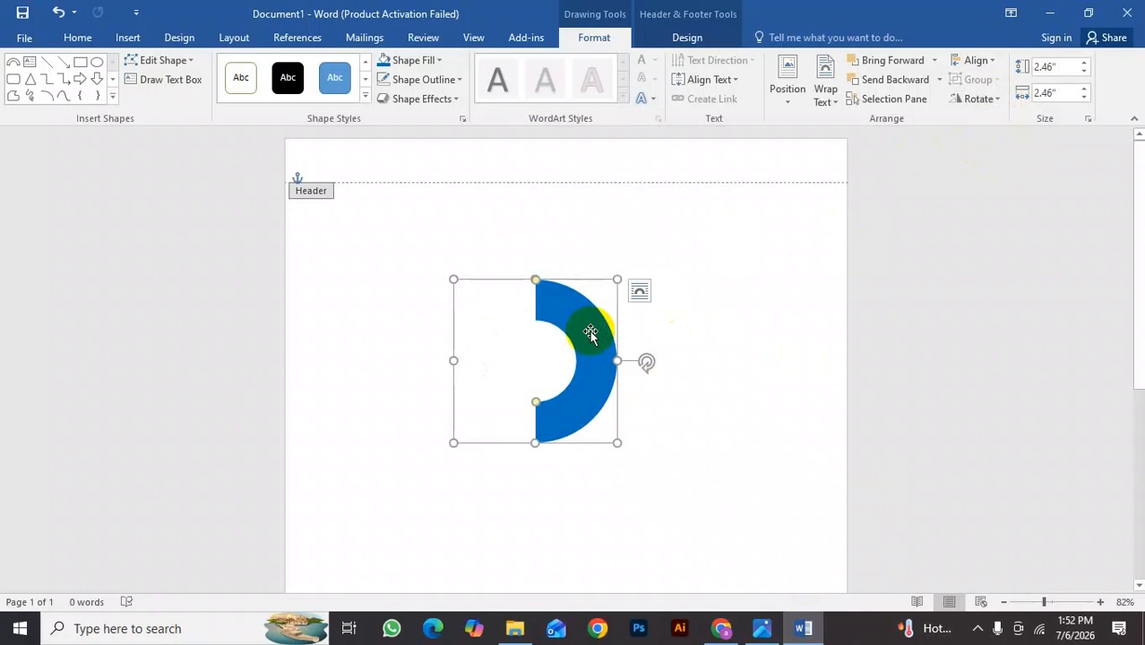
Duplicate the block arc, rotate the copy right 90°, and place it above and to the right so the arcs join.
{"action": "key", "text": "ctrl+c"}
{"action": "key", "text": "ctrl+v"}
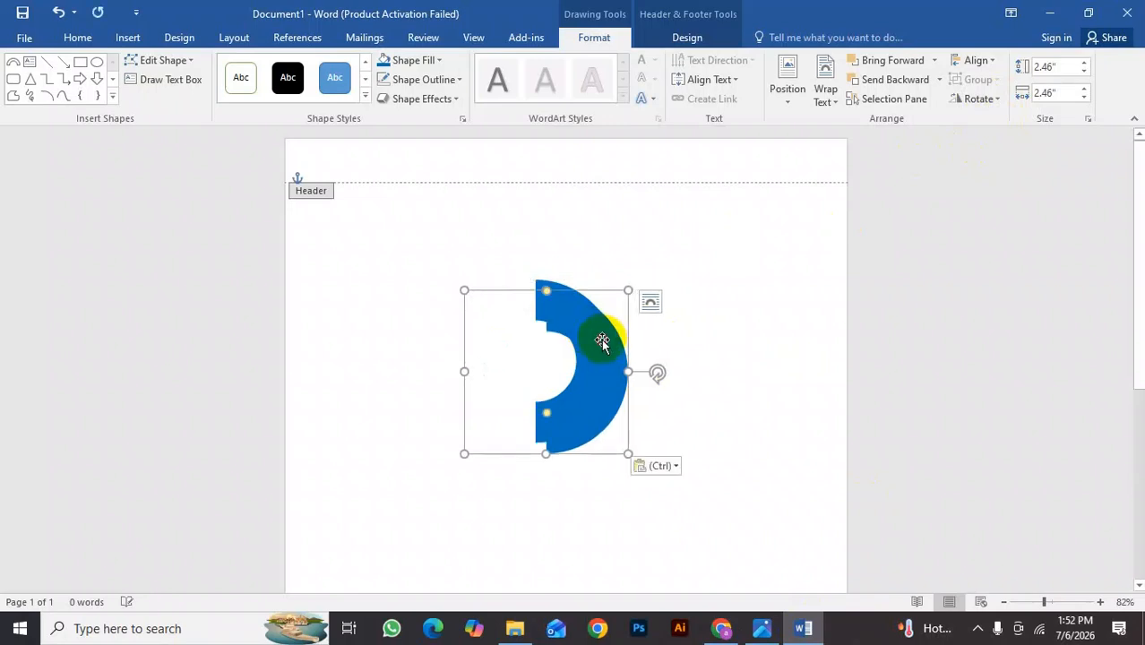
{"action": "left_click_drag", "start_coordinate": [596, 338], "coordinate": [645, 284]}
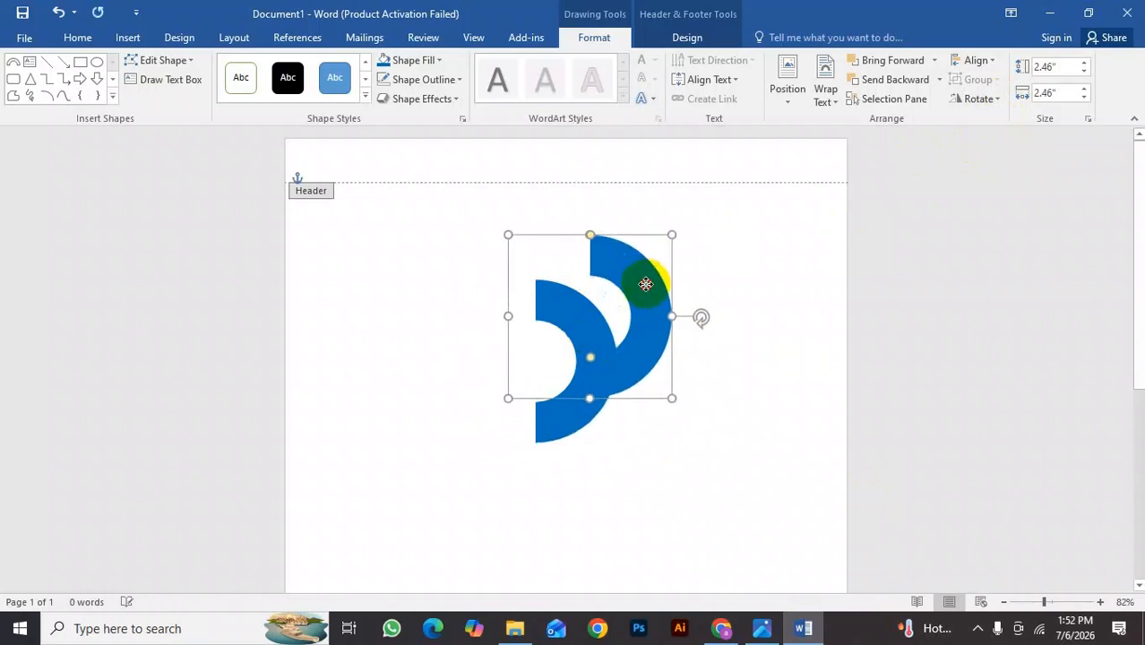
{"action": "left_click", "coordinate": [999, 100]}
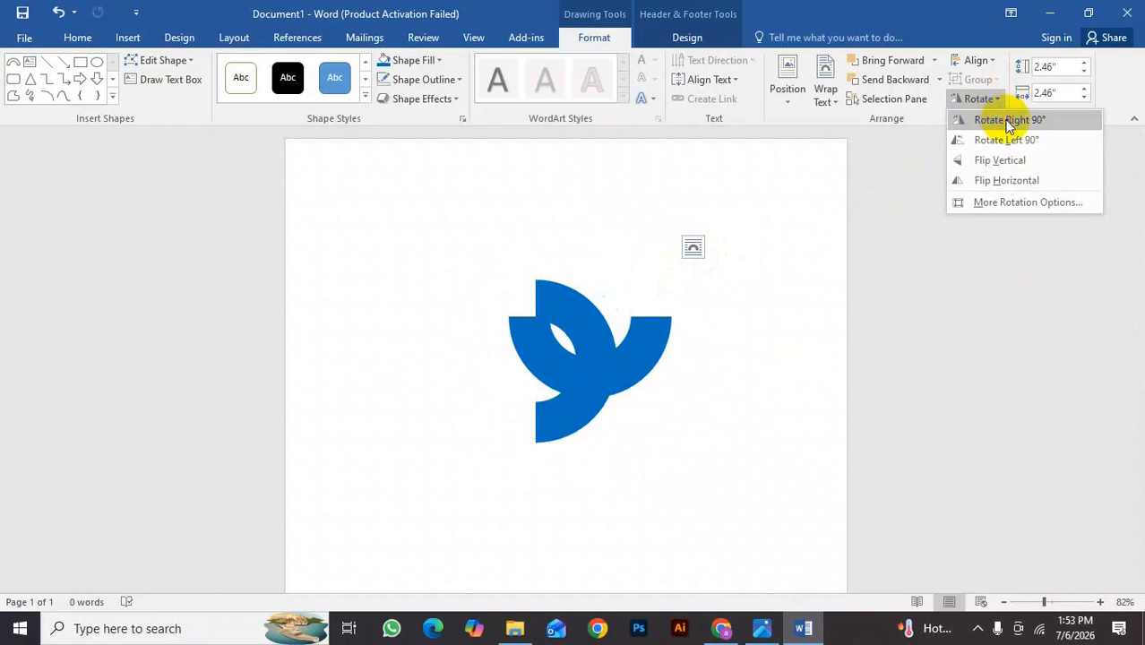
{"action": "left_click", "coordinate": [1008, 123]}
{"action": "left_click_drag", "start_coordinate": [644, 357], "coordinate": [670, 309]}
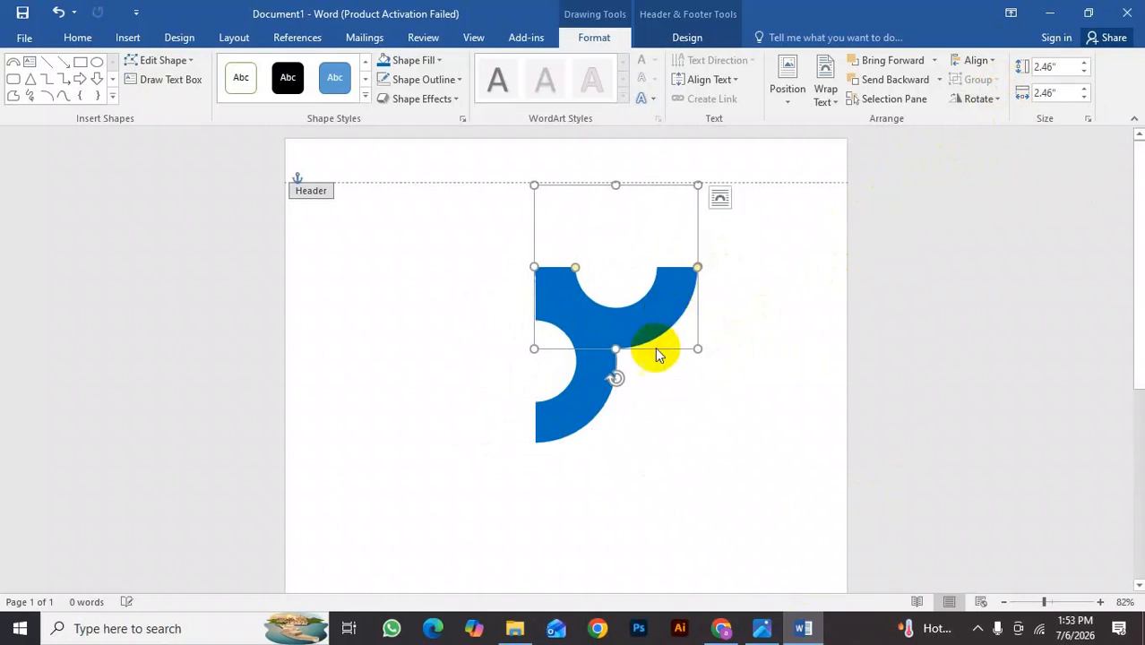
Group the two block arcs, scale the group to about 2.4 by 2.28 inches, and place it in the page's top-left corner.
{"action": "left_click", "coordinate": [582, 421], "text": "shift"}
{"action": "left_click", "coordinate": [994, 80]}
{"action": "left_click", "coordinate": [988, 102]}
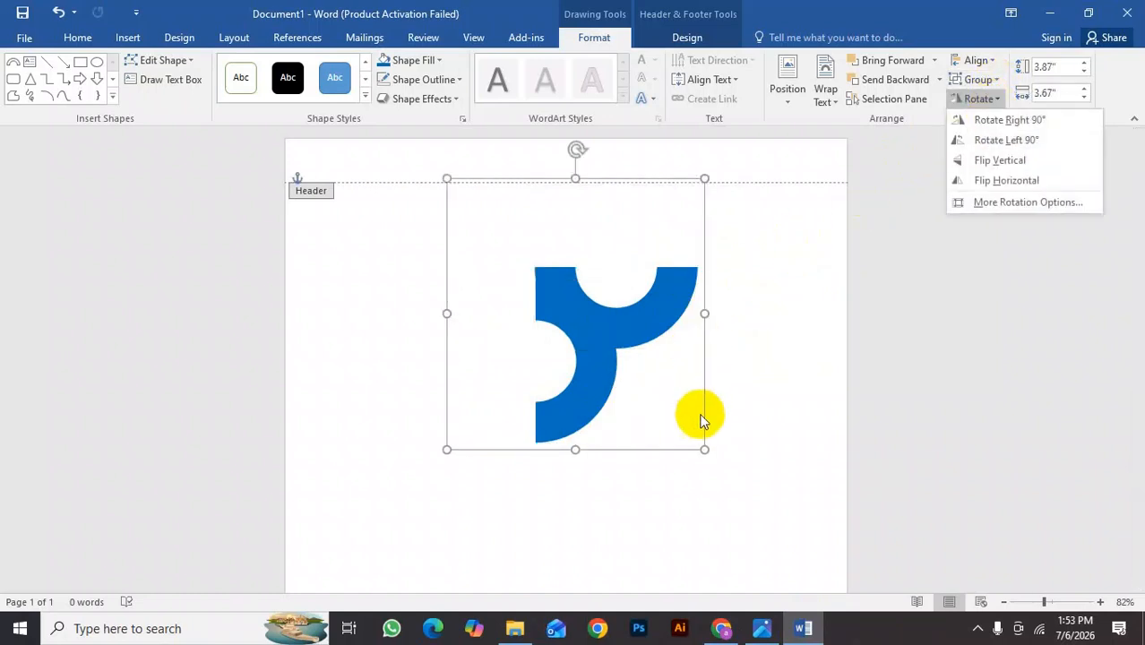
{"action": "left_click", "coordinate": [704, 450]}
{"action": "left_click_drag", "start_coordinate": [698, 447], "coordinate": [605, 323]}
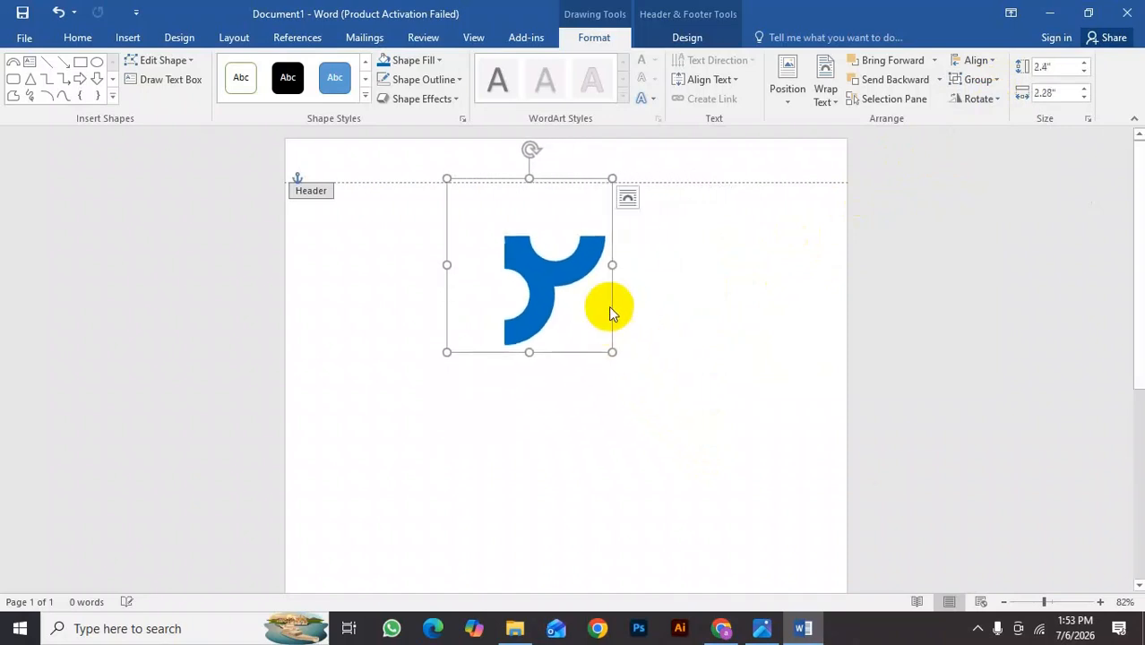
{"action": "left_click_drag", "start_coordinate": [567, 266], "coordinate": [349, 163]}
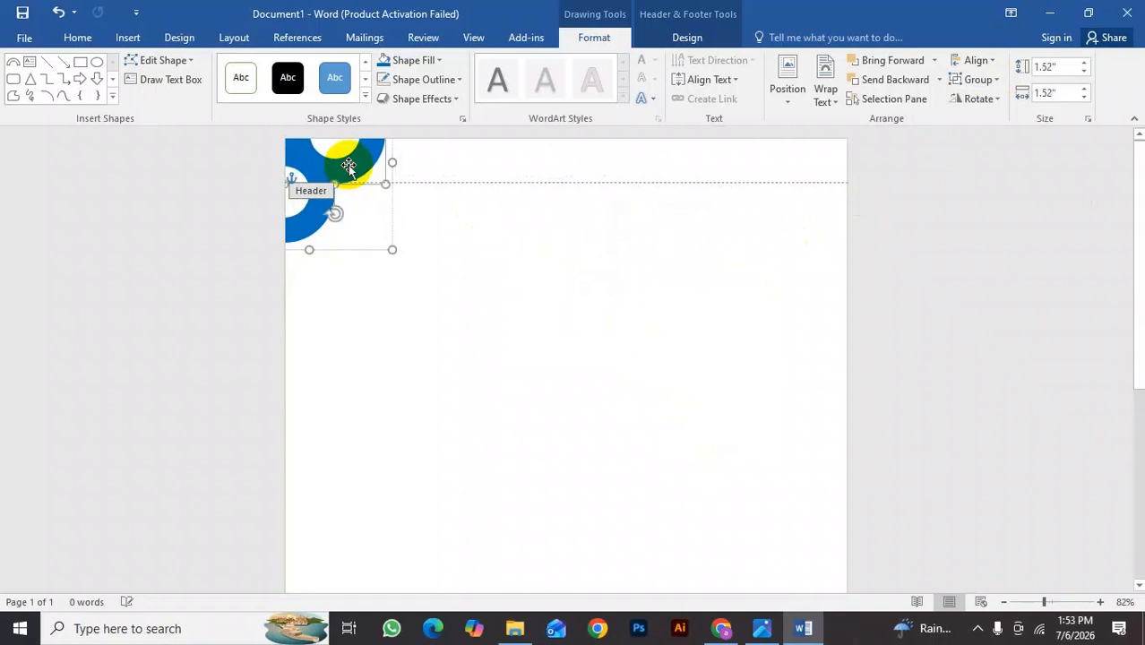
Draw a vertical line about 3.3 inches long down the page's left edge from the arcs, in standard Blue at 13 pt width.
{"action": "left_click", "coordinate": [50, 65]}
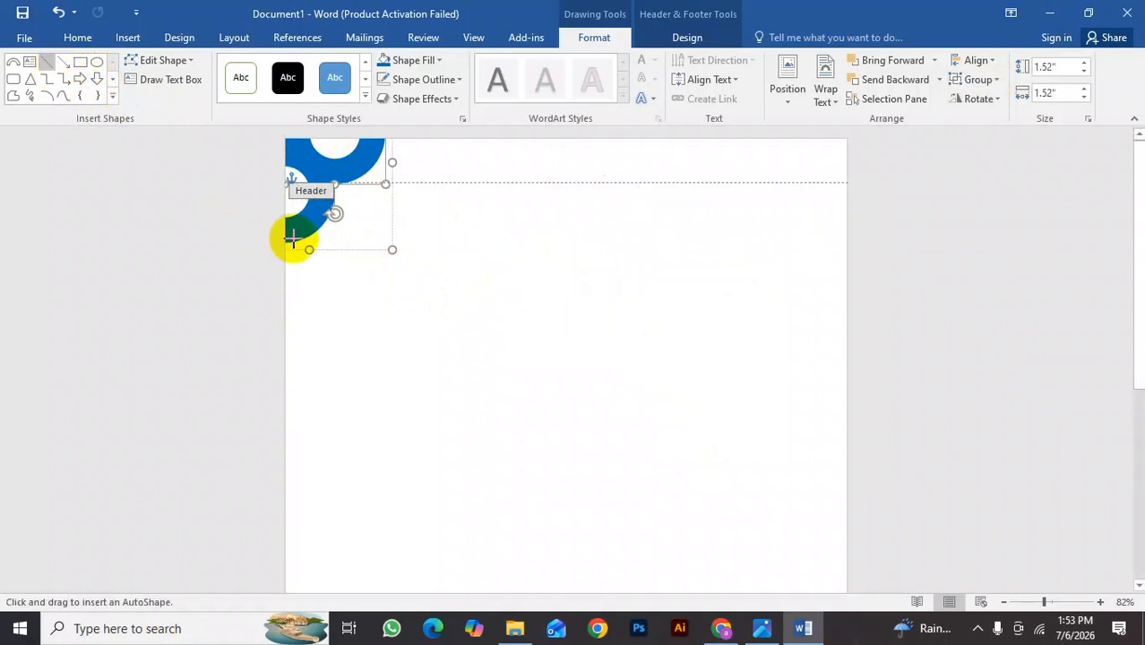
{"action": "mouse_move", "coordinate": [291, 231]}
{"action": "left_mouse_down"}
{"action": "mouse_move", "coordinate": [279, 371]}
{"action": "mouse_move", "coordinate": [302, 397]}
{"action": "mouse_move", "coordinate": [302, 449]}
{"action": "left_mouse_up"}
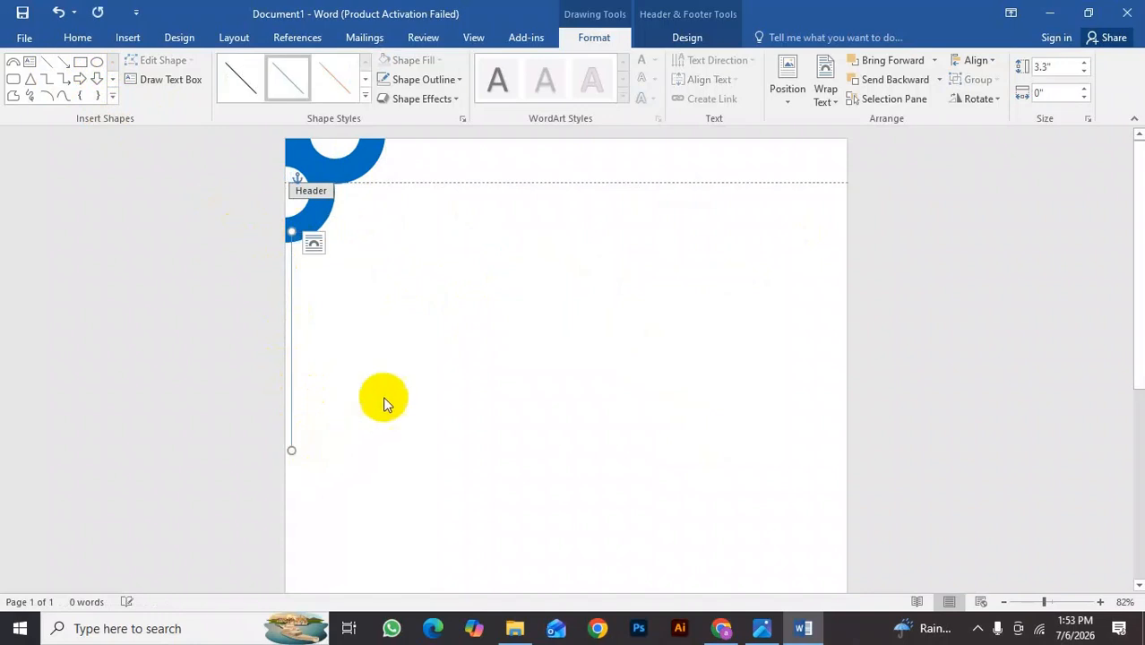
{"action": "left_click", "coordinate": [458, 79]}
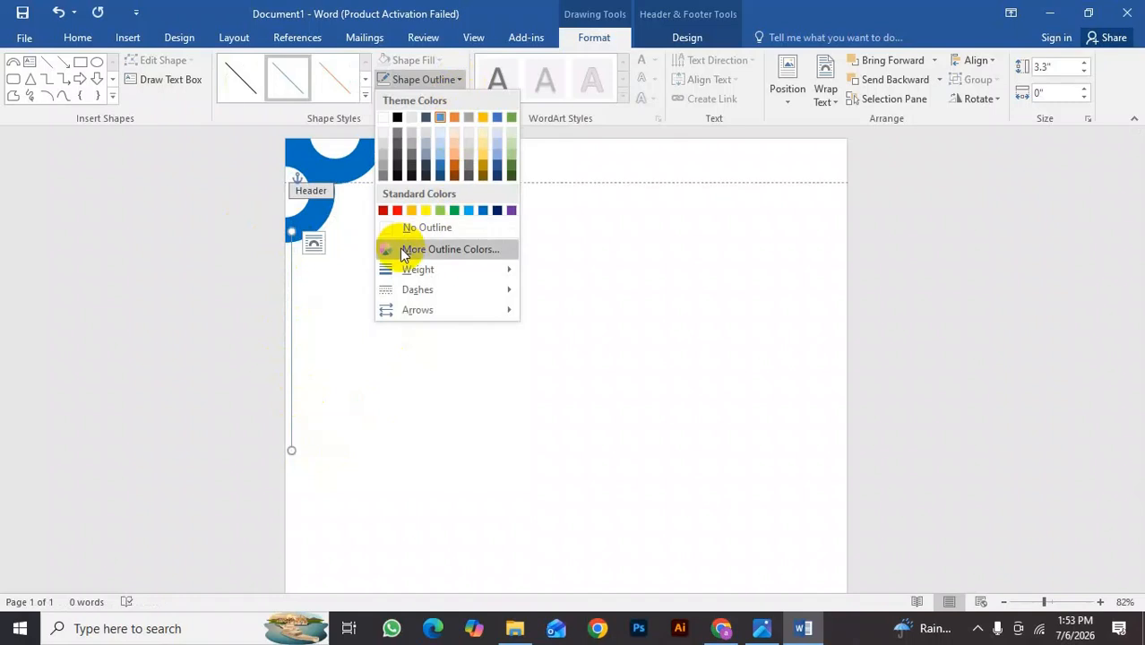
{"action": "mouse_move", "coordinate": [430, 270]}
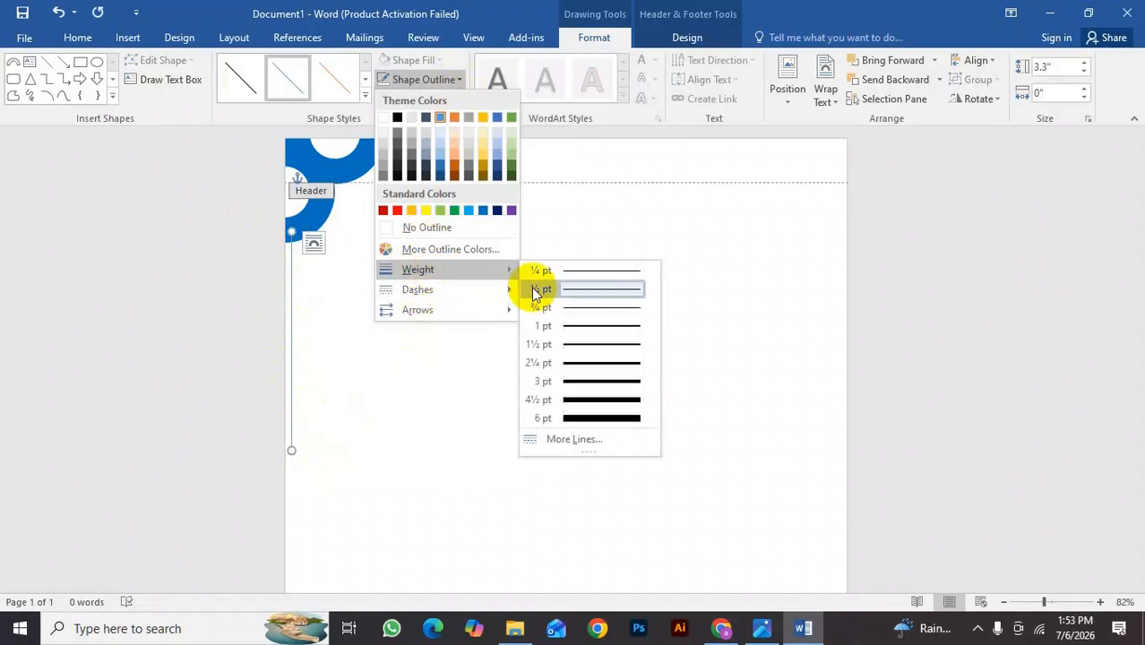
{"action": "left_click", "coordinate": [582, 438]}
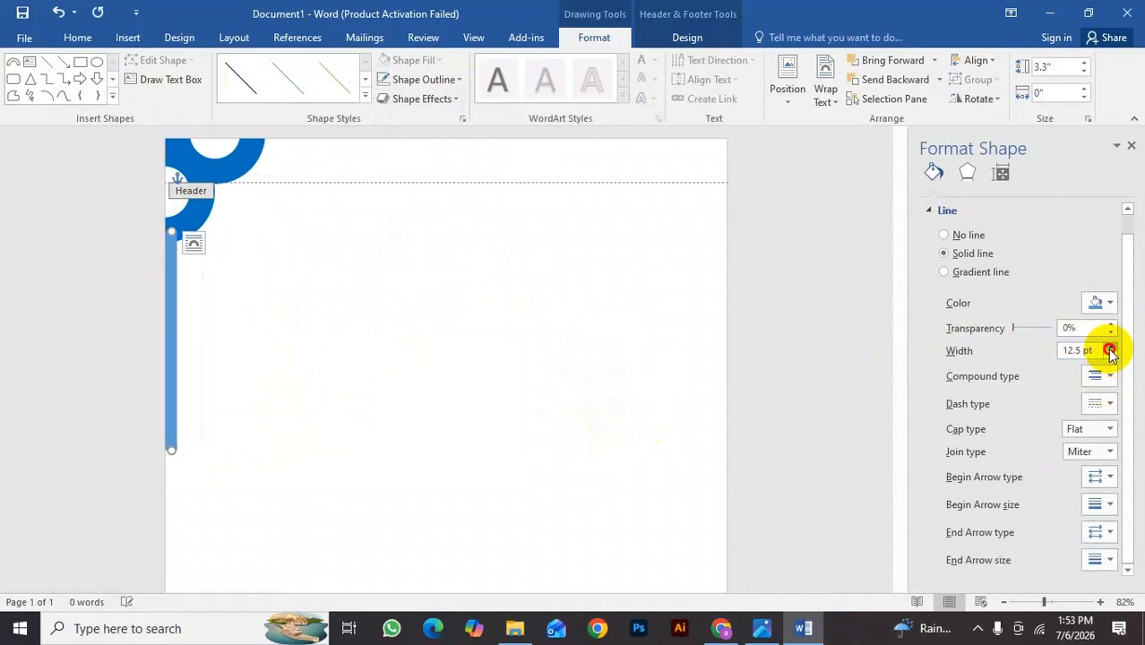
{"action": "left_click", "coordinate": [1110, 348]}
{"action": "left_click", "coordinate": [430, 79]}
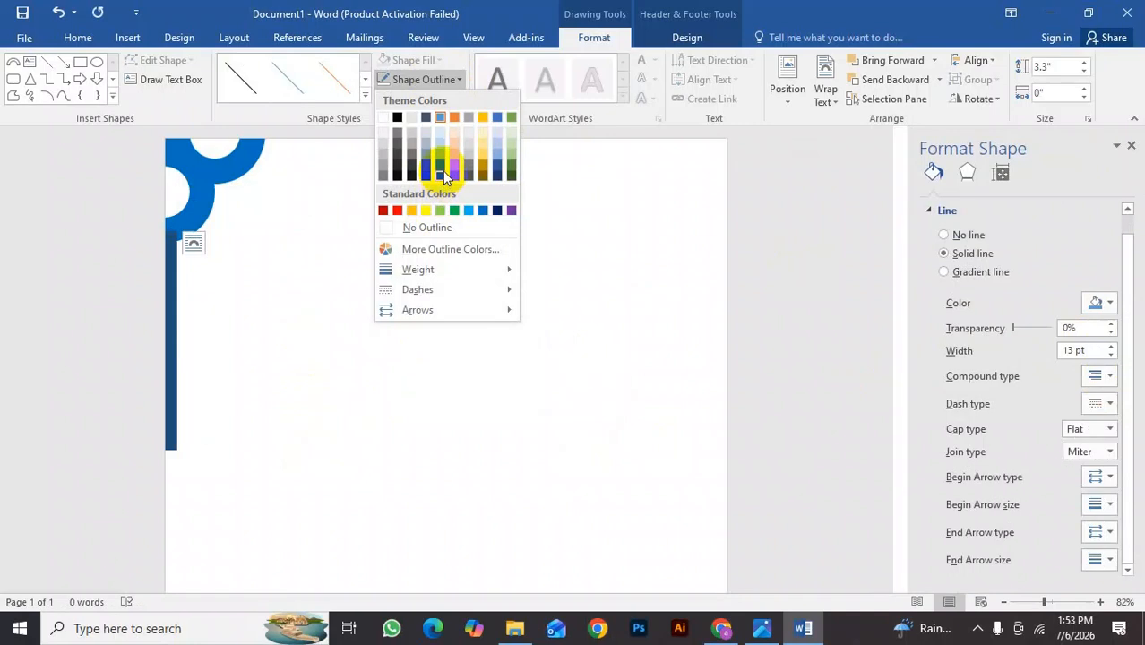
{"action": "left_click", "coordinate": [477, 210]}
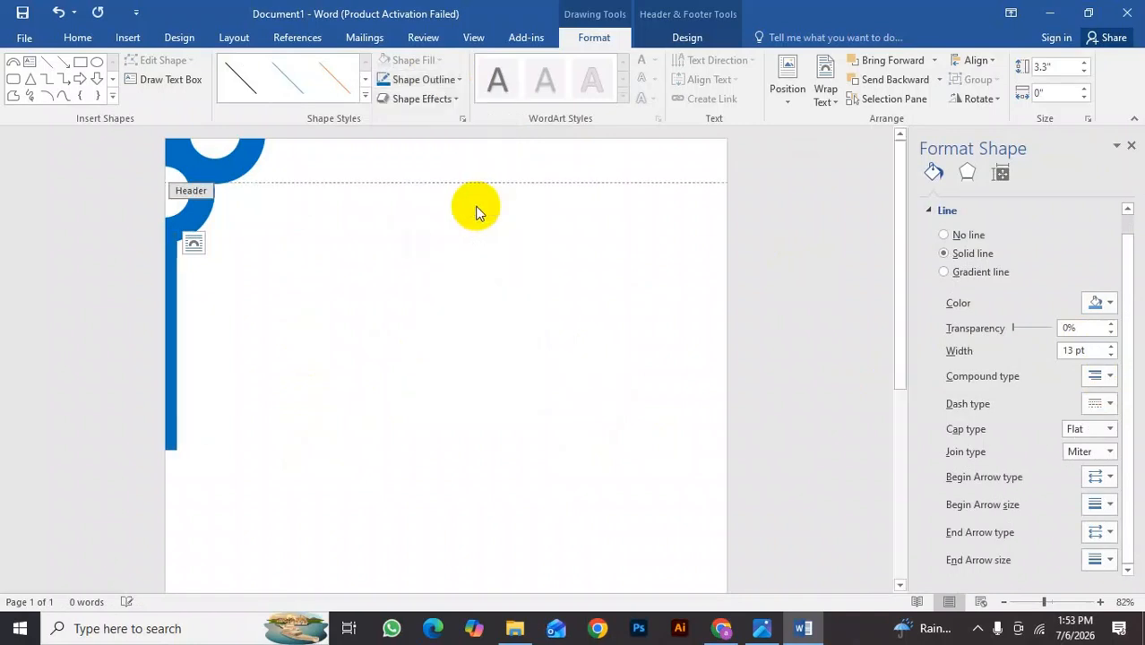
Lengthen the vertical line to 10.7 inches so it reaches the bottom edge of the page.
{"action": "scroll", "coordinate": [199, 350], "scroll_direction": "down", "scroll_amount": 3}
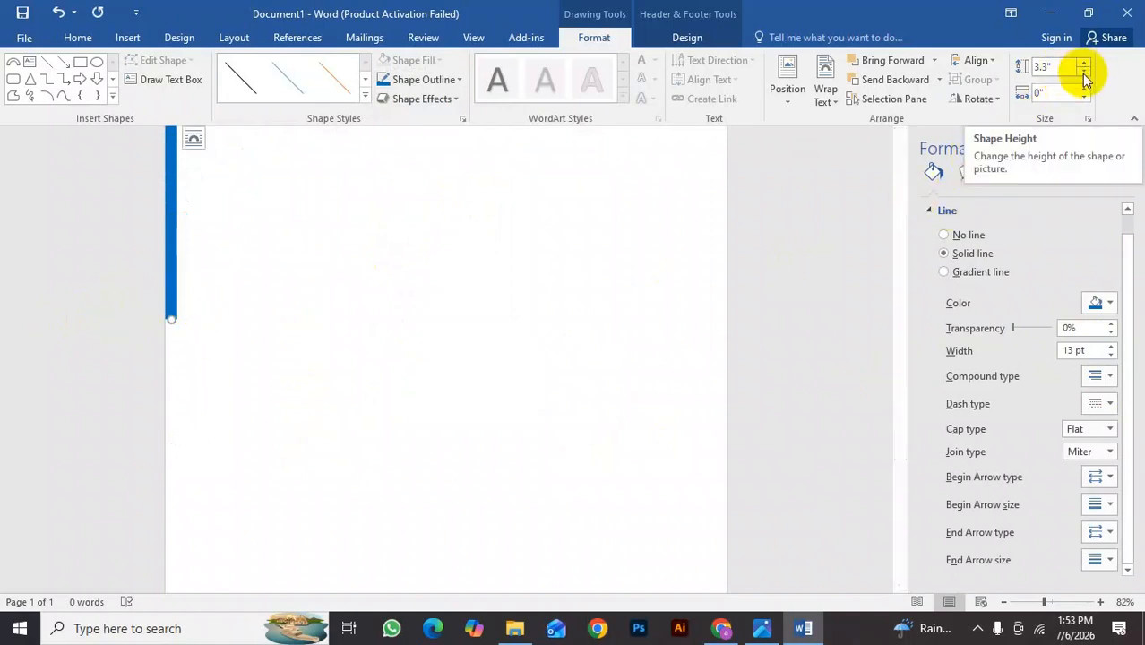
{"action": "left_click", "coordinate": [1083, 73]}
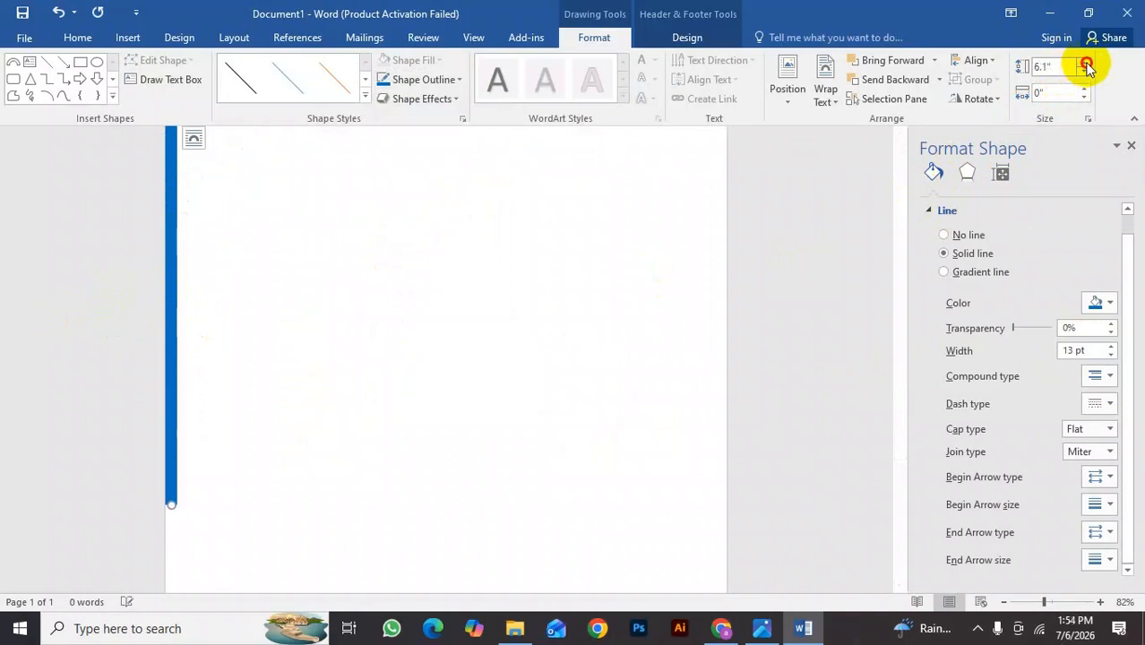
{"action": "left_click", "coordinate": [1085, 63]}
{"action": "scroll", "coordinate": [621, 189], "scroll_direction": "down", "scroll_amount": 3}
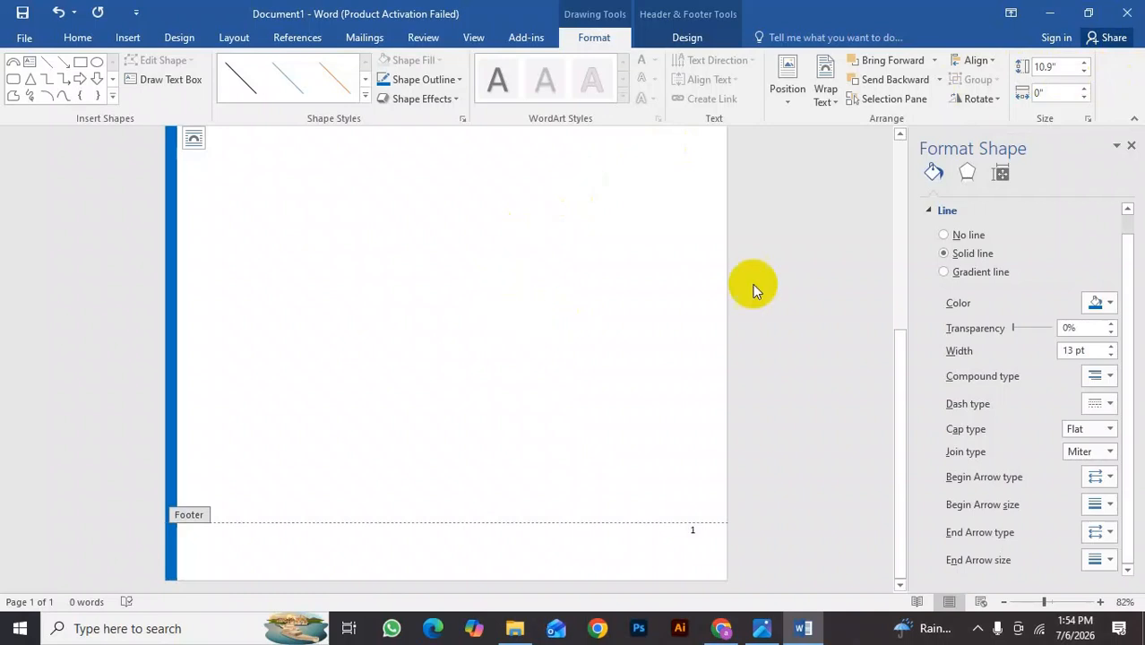
{"action": "left_click", "coordinate": [1081, 79]}
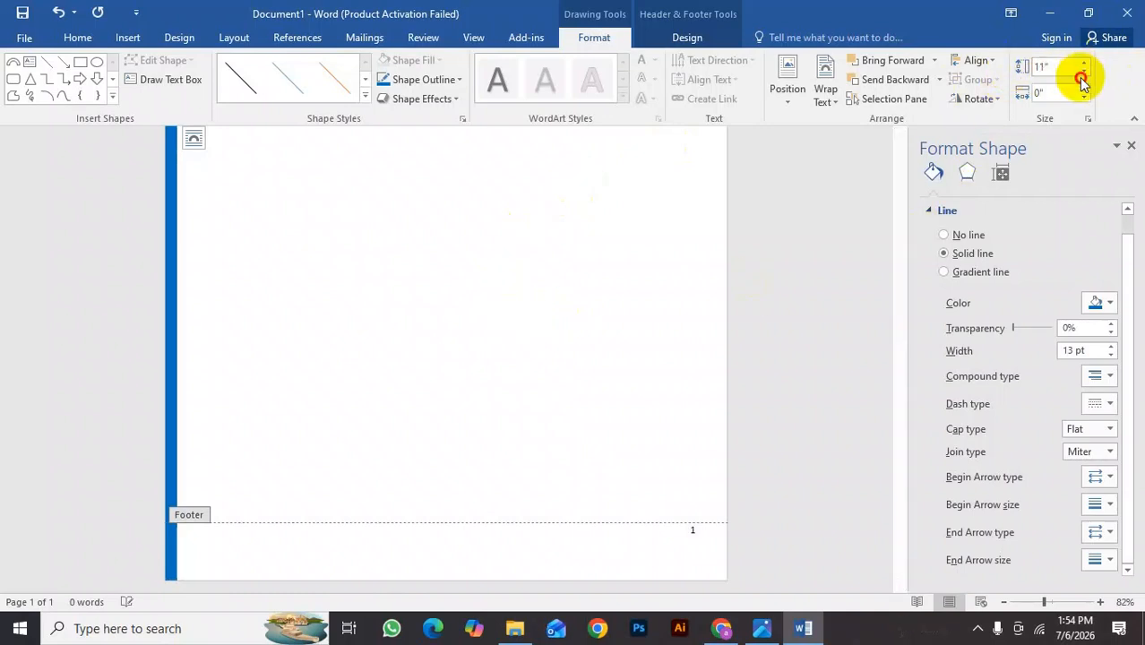
{"action": "left_click", "coordinate": [1084, 73]}
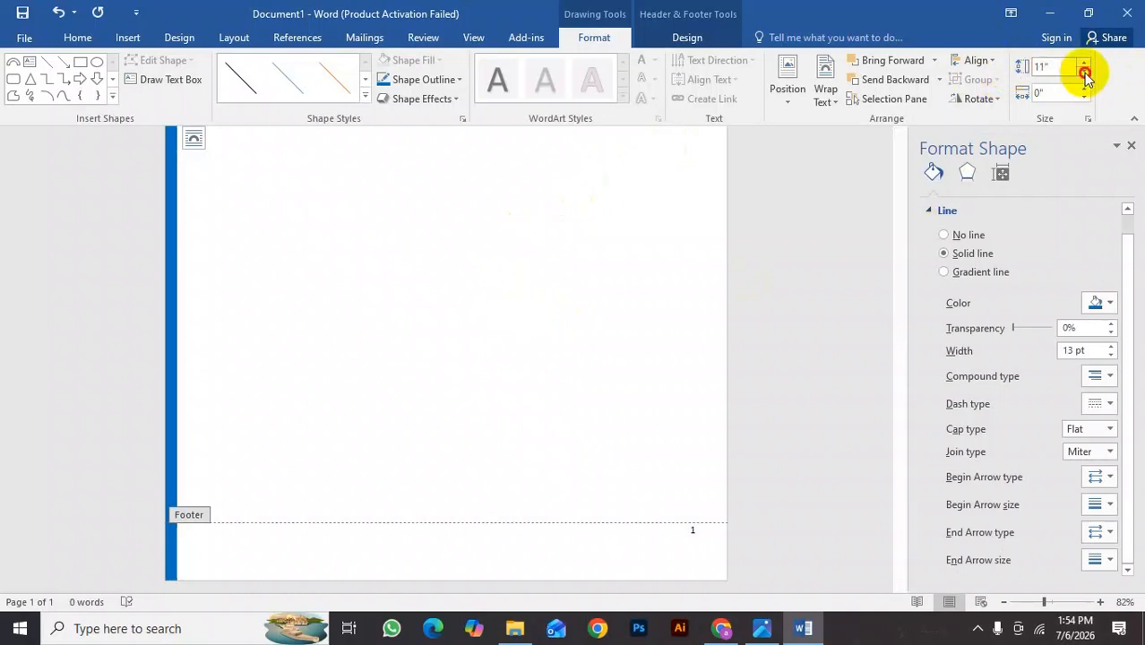
{"action": "left_click", "coordinate": [1084, 73]}
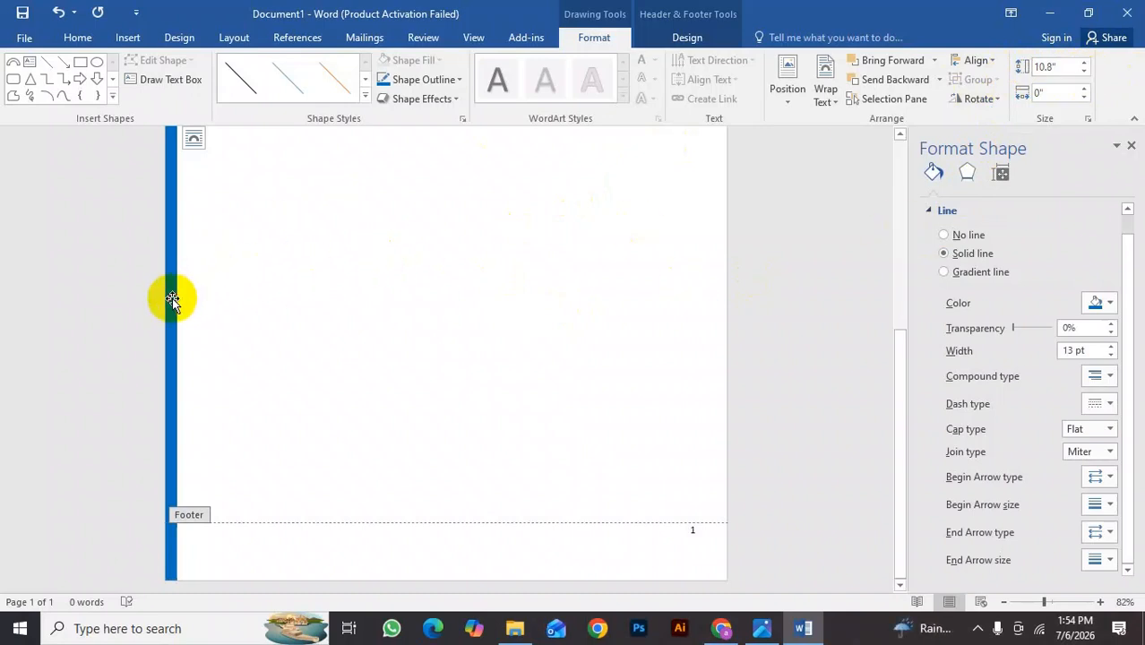
{"action": "scroll", "coordinate": [186, 278], "scroll_direction": "up", "scroll_amount": 5}
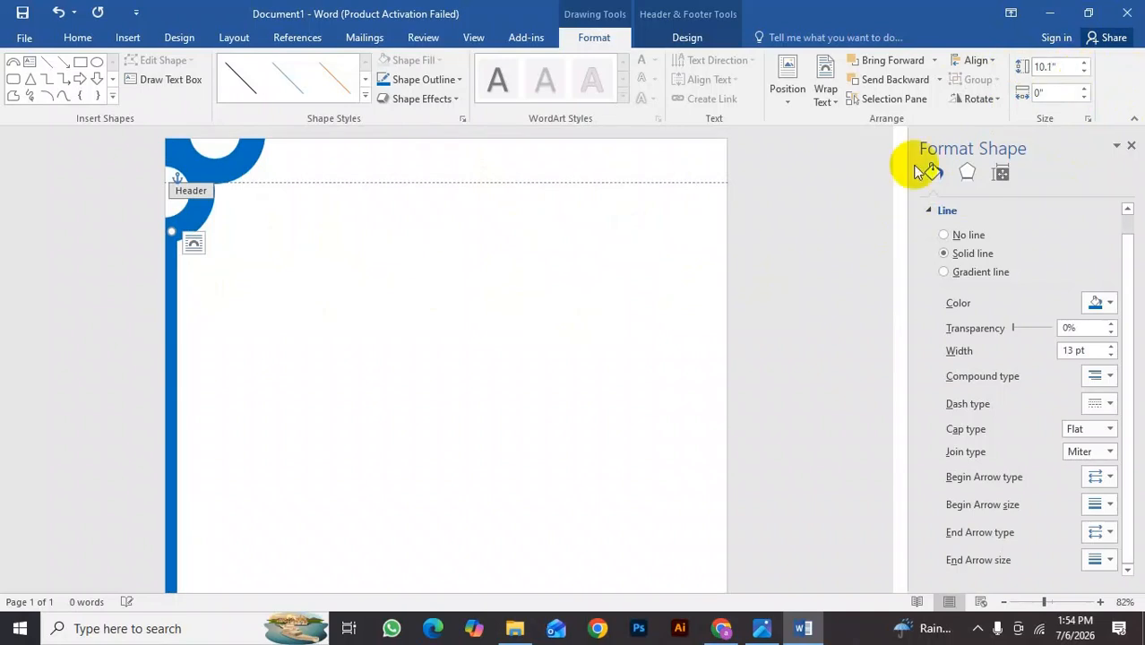
{"action": "left_click", "coordinate": [1084, 71]}
{"action": "left_click", "coordinate": [1084, 71]}
{"action": "scroll", "coordinate": [638, 215], "scroll_direction": "down", "scroll_amount": 6}
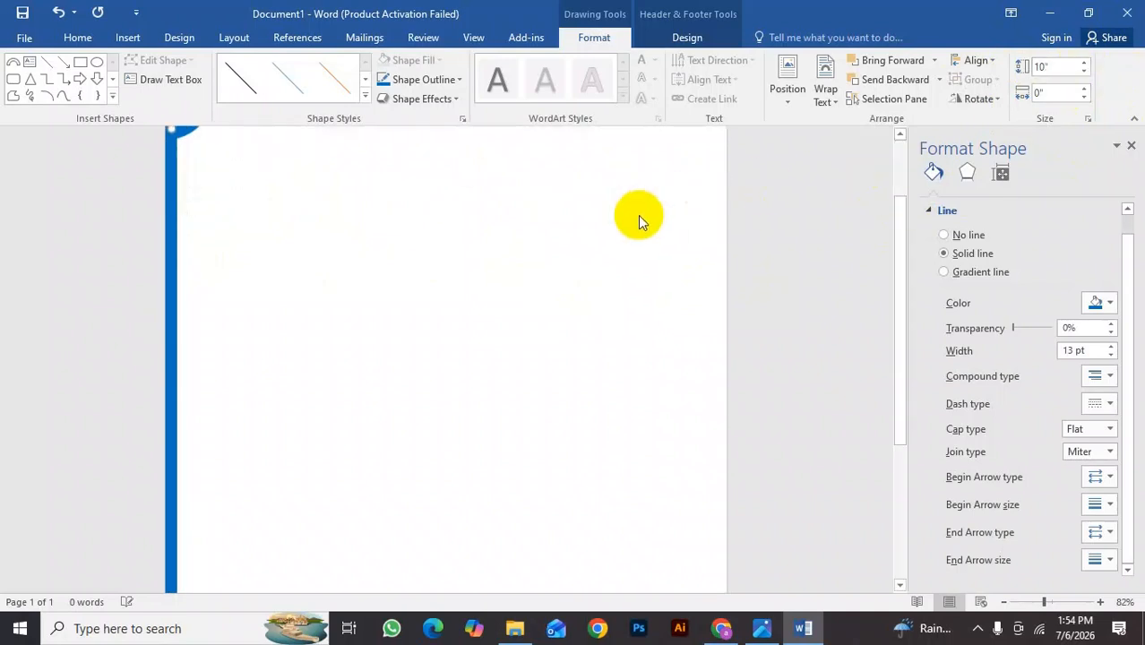
{"action": "left_click", "coordinate": [1084, 66]}
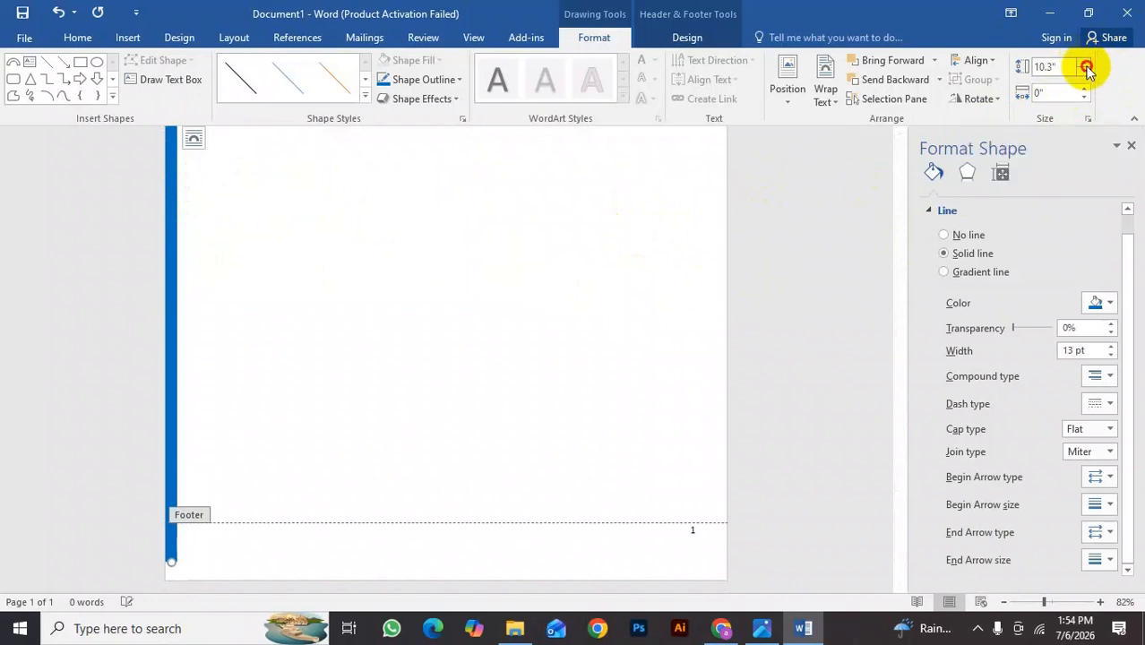
Copy the vertical blue line, paste it into the footer with source formatting, and move the copy toward the middle of the page.
{"action": "right_click", "coordinate": [173, 278]}
{"action": "left_click", "coordinate": [223, 312]}
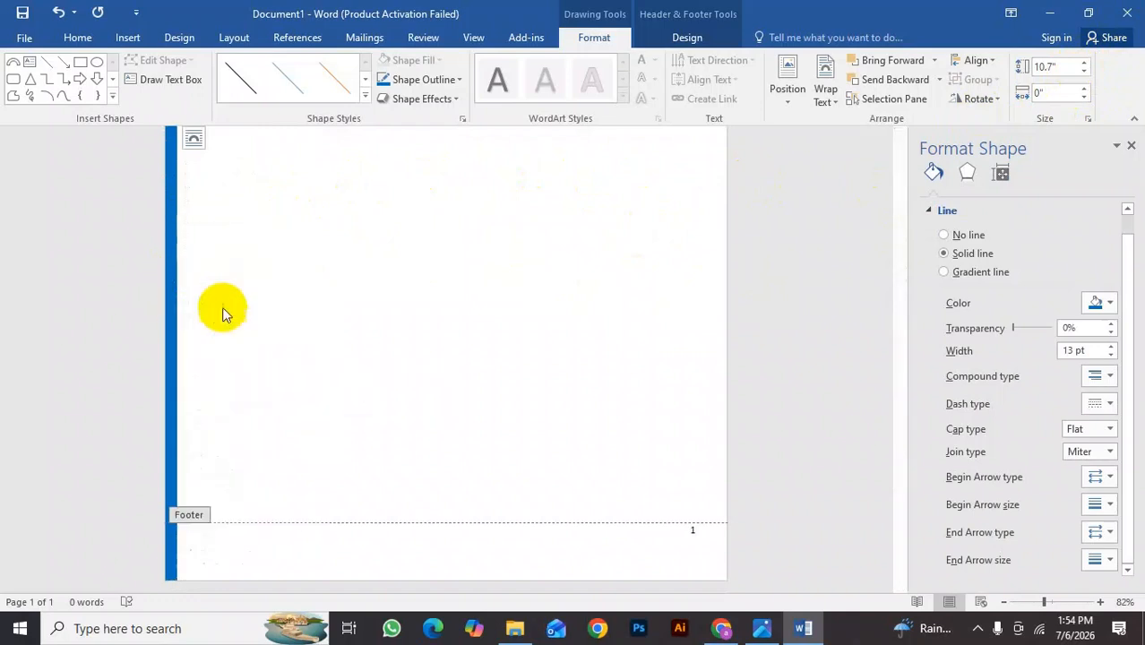
{"action": "right_click", "coordinate": [353, 261]}
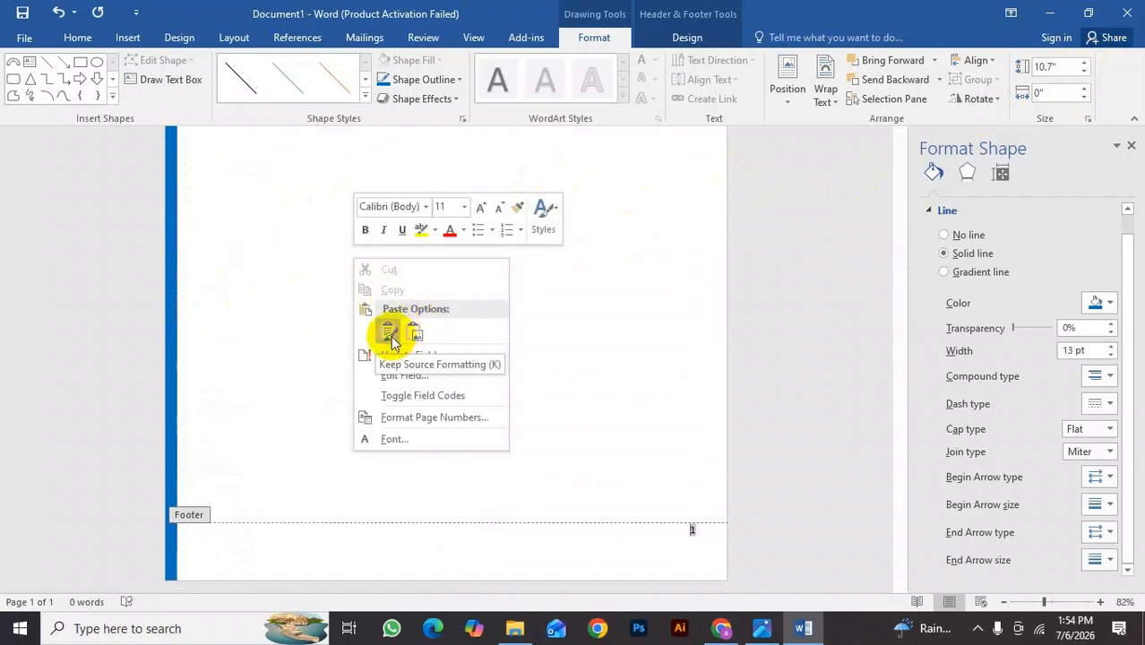
{"action": "left_click", "coordinate": [391, 341]}
{"action": "left_click_drag", "start_coordinate": [191, 532], "coordinate": [358, 224]}
Shorten the copied line to 6.3 inches, moving it up and slightly right so its lower end can be seen.
{"action": "left_click", "coordinate": [1084, 73]}
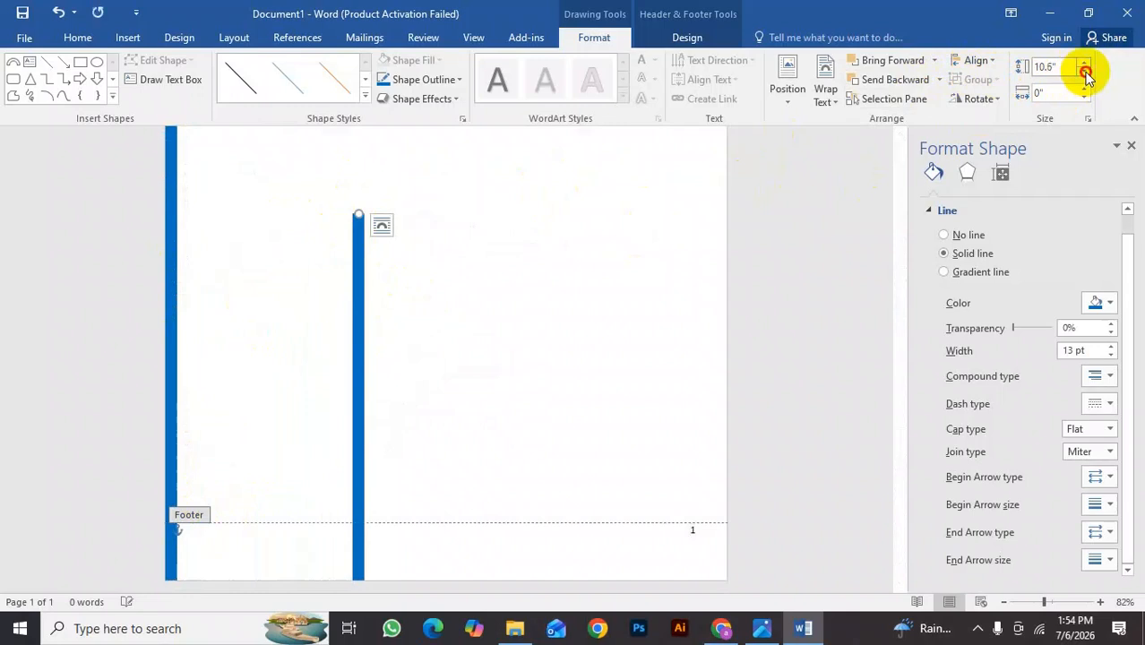
{"action": "left_click", "coordinate": [1085, 75]}
{"action": "left_click_drag", "start_coordinate": [387, 379], "coordinate": [404, 318]}
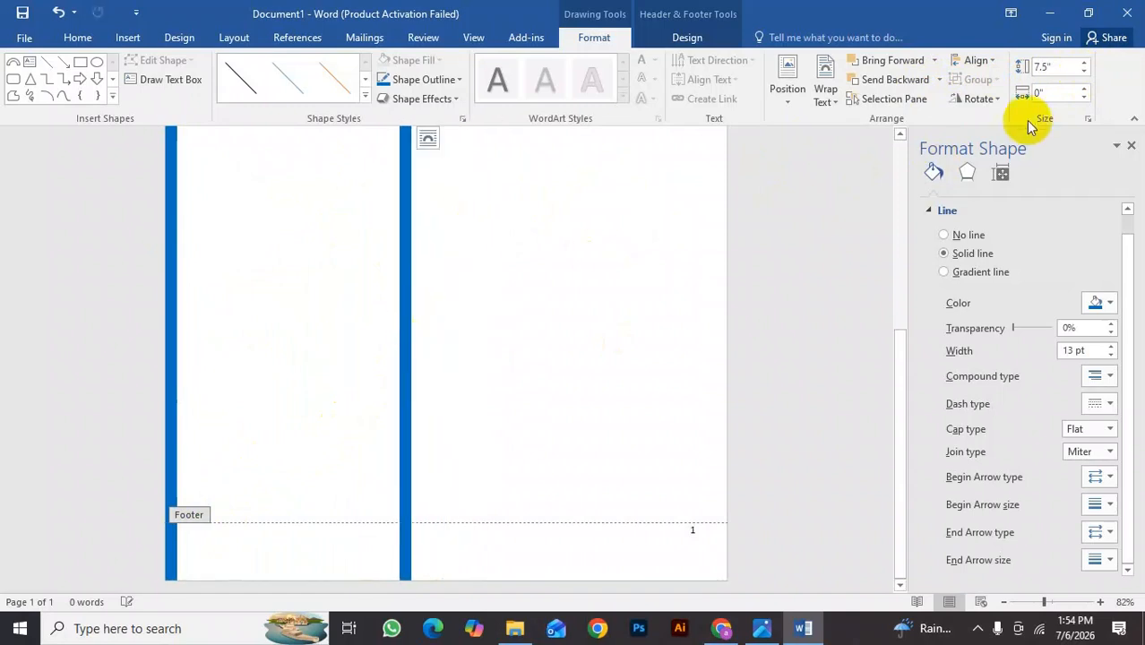
{"action": "left_click", "coordinate": [1085, 71]}
{"action": "left_click", "coordinate": [1085, 71]}
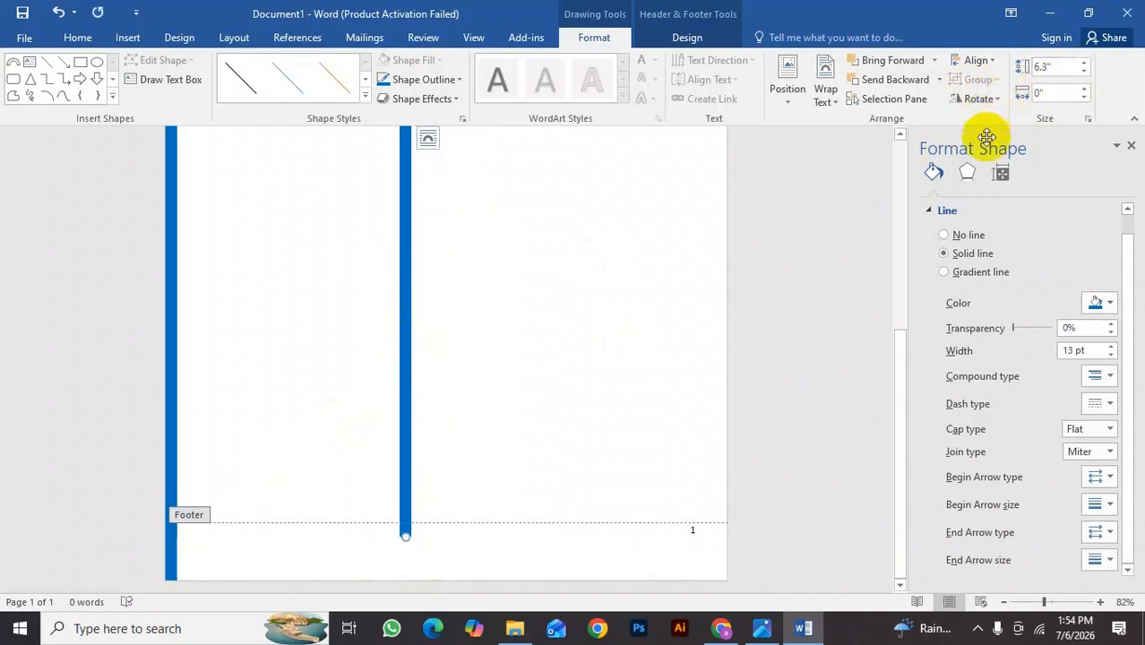
Rotate the copied line left 90° and place it along the page's bottom edge, starting at the vertical line.
{"action": "left_click", "coordinate": [998, 100]}
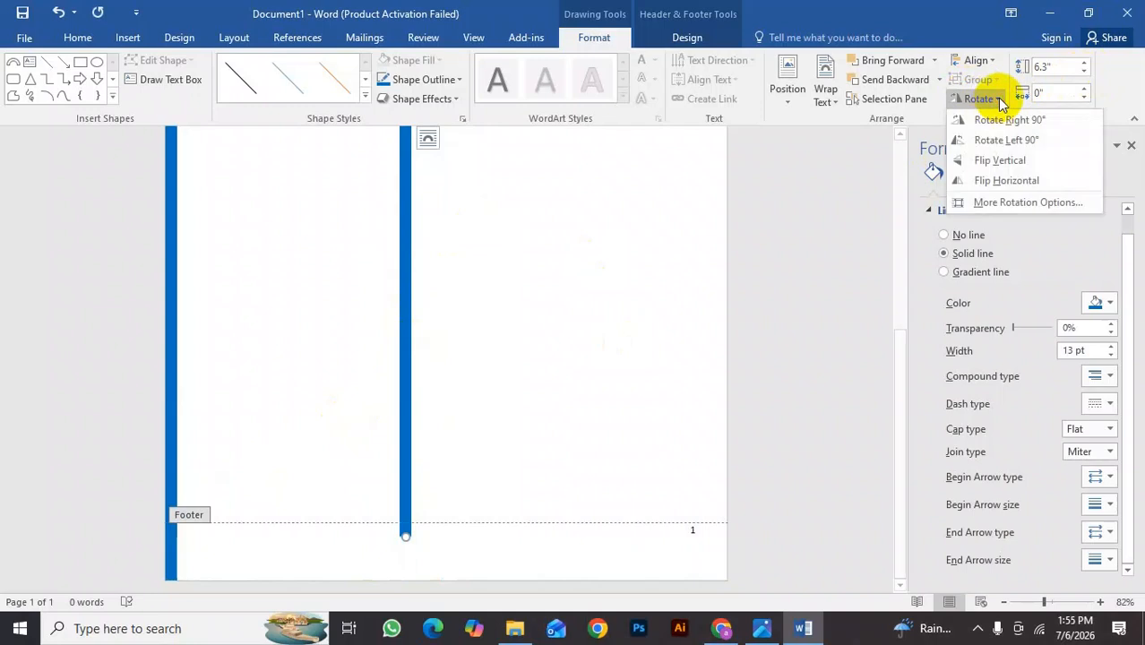
{"action": "left_click", "coordinate": [1009, 141]}
{"action": "left_click_drag", "start_coordinate": [534, 327], "coordinate": [510, 570]}
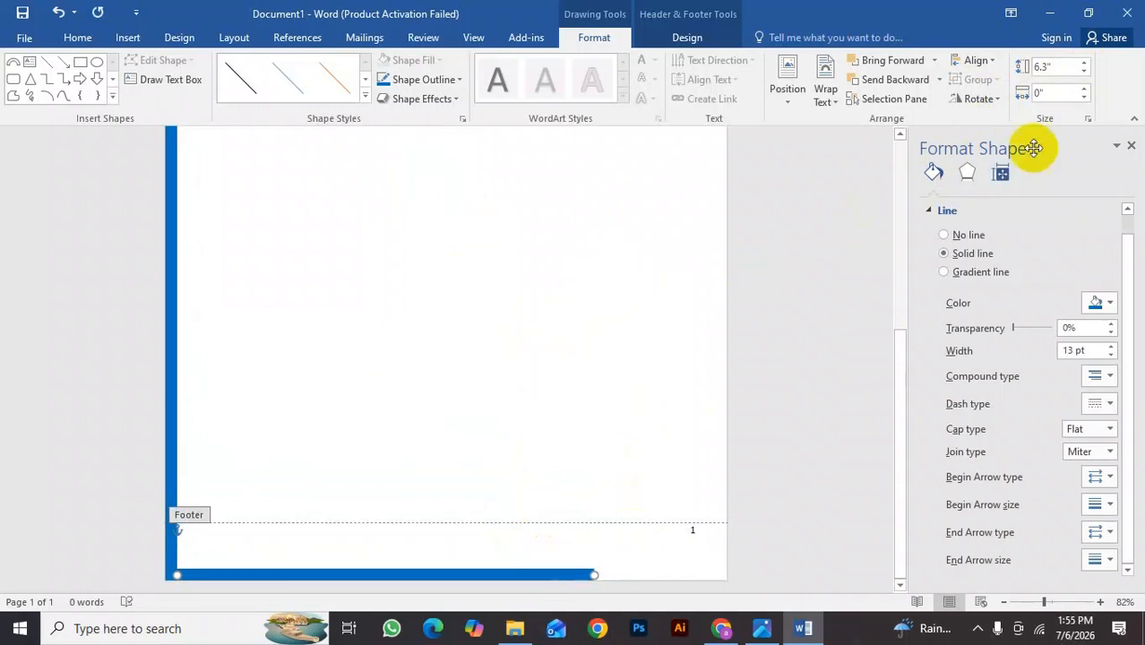
{"action": "left_click", "coordinate": [1084, 64]}
{"action": "left_click", "coordinate": [1085, 65]}
{"action": "key", "text": "ctrl+z"}
{"action": "key", "text": "ctrl+z"}
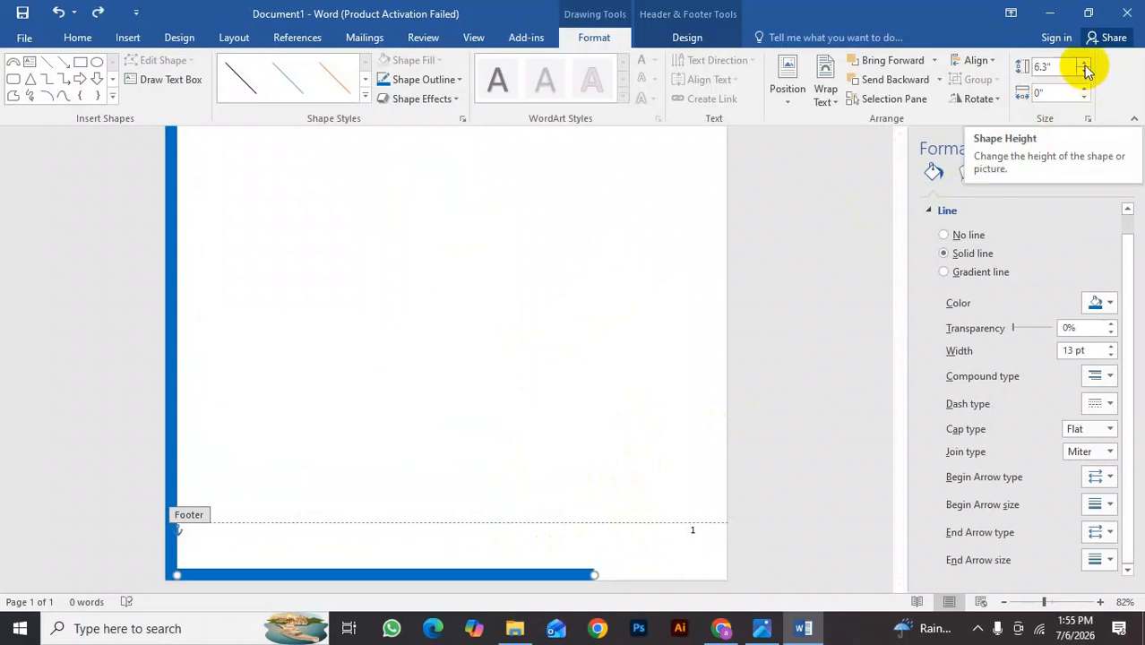
Set the horizontal footer line's length to 6.4 inches and move it slightly up from the page's bottom edge.
{"action": "left_click", "coordinate": [1085, 65]}
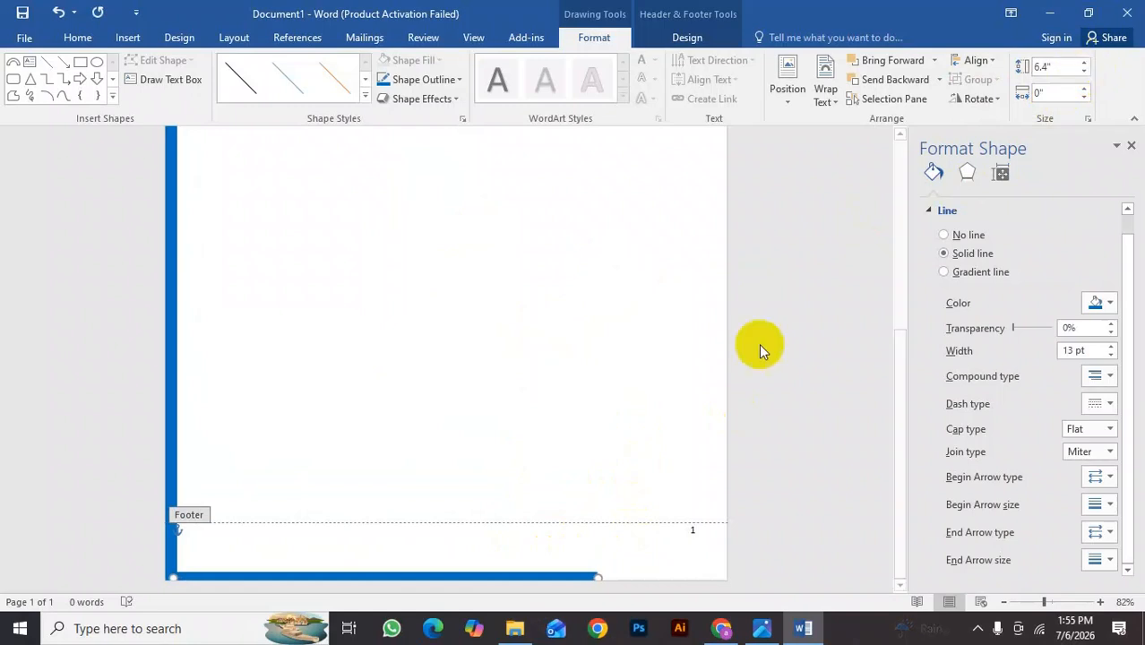
{"action": "left_click_drag", "start_coordinate": [504, 567], "coordinate": [503, 548]}
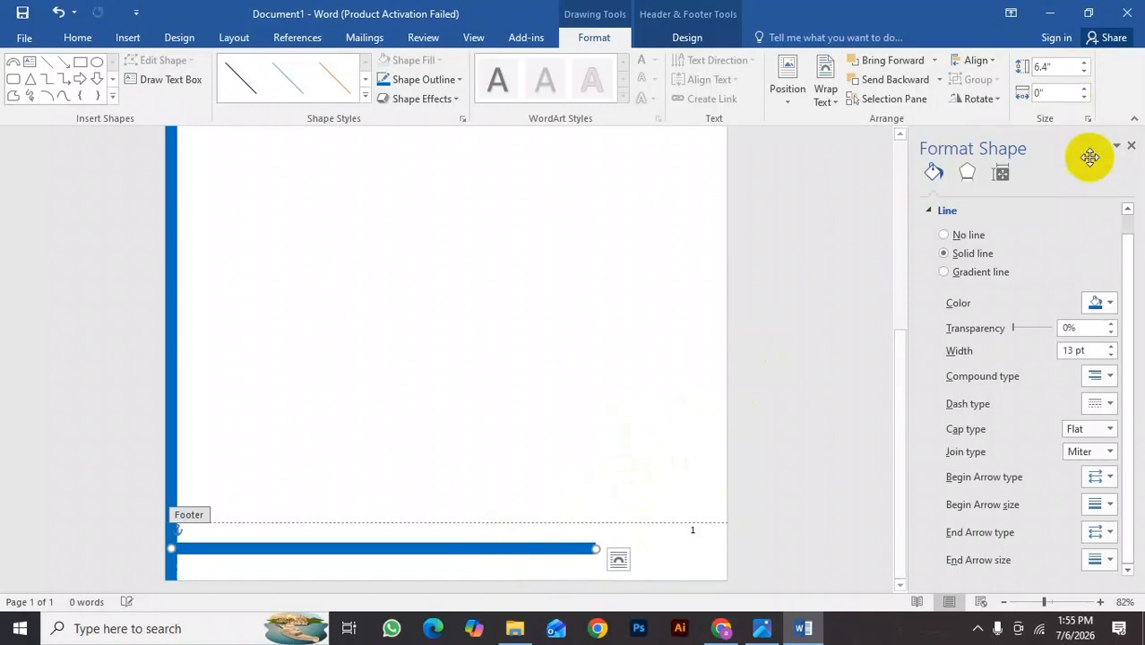
{"action": "left_click", "coordinate": [1083, 89]}
{"action": "left_click", "coordinate": [1083, 91]}
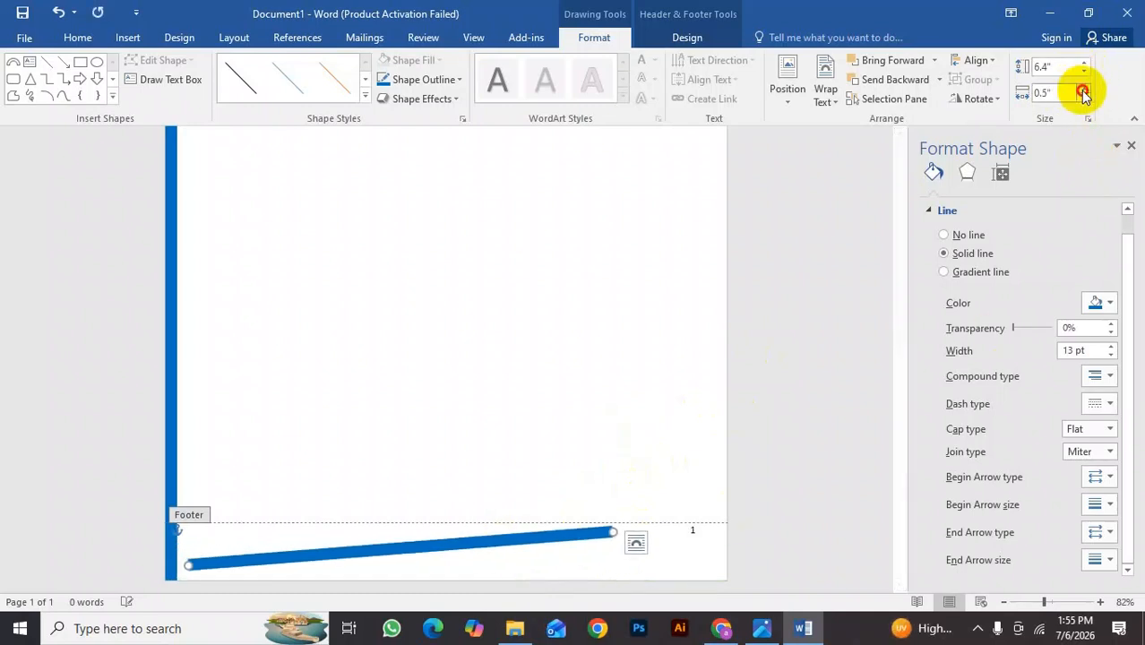
{"action": "left_click", "coordinate": [1083, 91]}
{"action": "left_click", "coordinate": [1084, 98]}
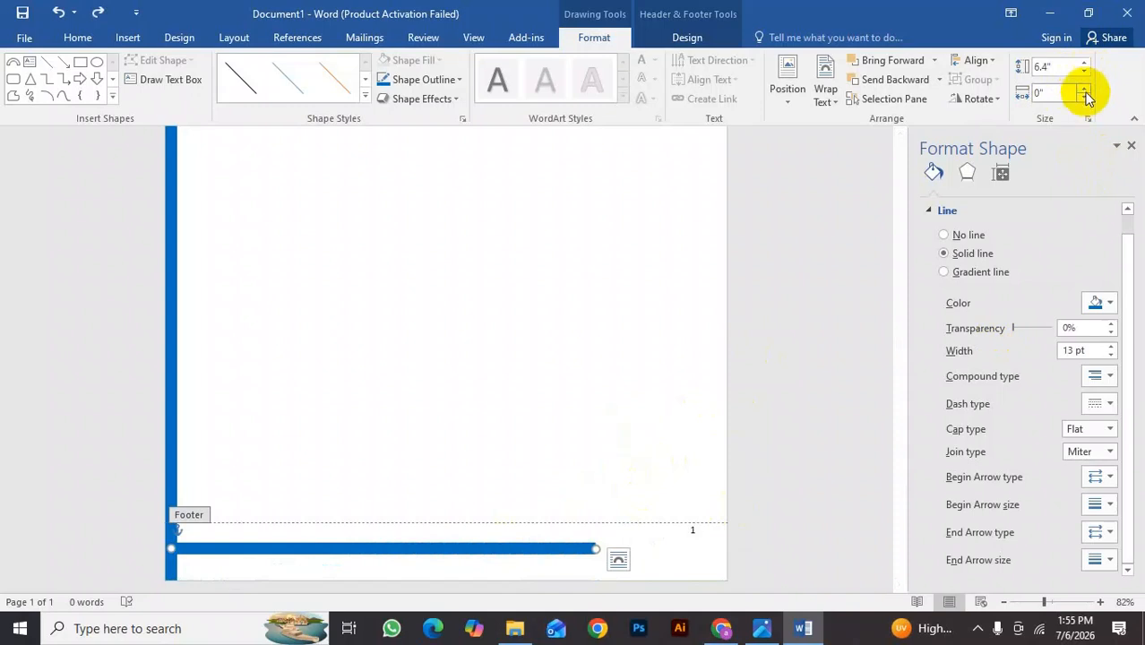
Lengthen the horizontal footer line to about 7.91 inches and bring it down onto the page's bottom edge.
{"action": "left_click", "coordinate": [1084, 66]}
{"action": "left_click", "coordinate": [1084, 66]}
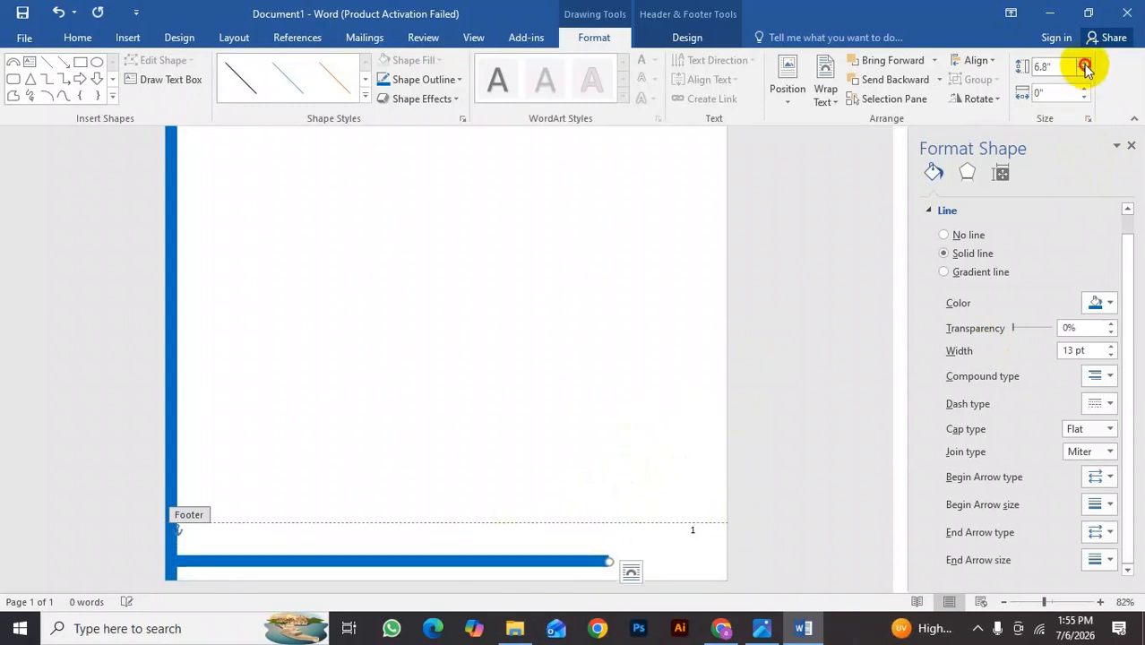
{"action": "left_click", "coordinate": [1084, 67]}
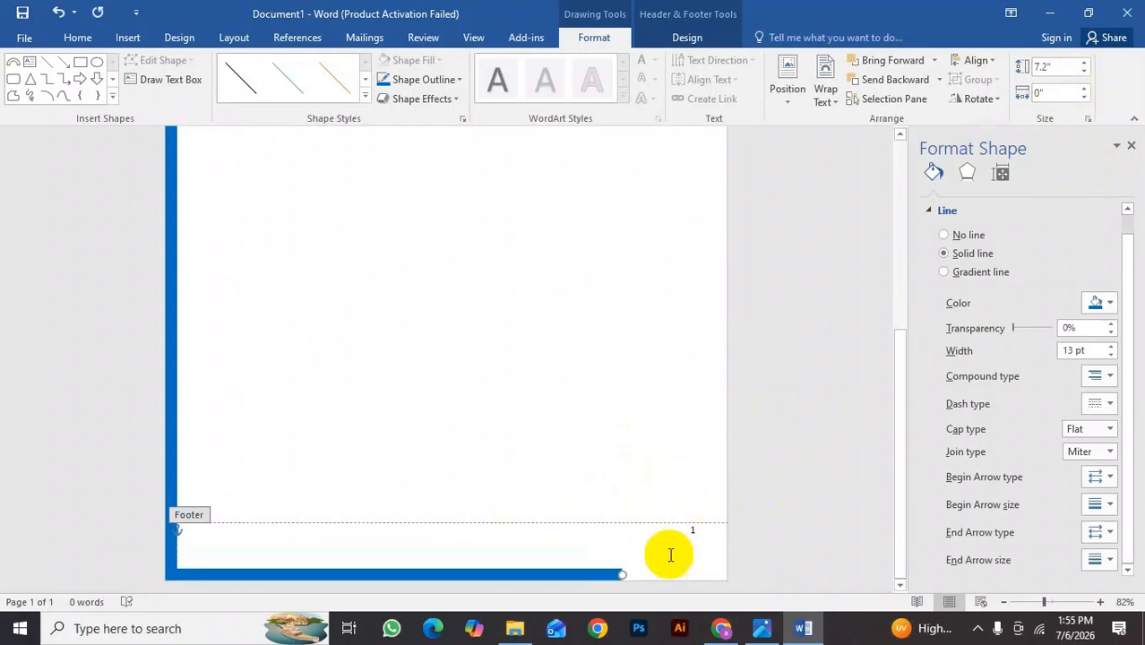
{"action": "left_click_drag", "start_coordinate": [623, 573], "coordinate": [668, 576]}
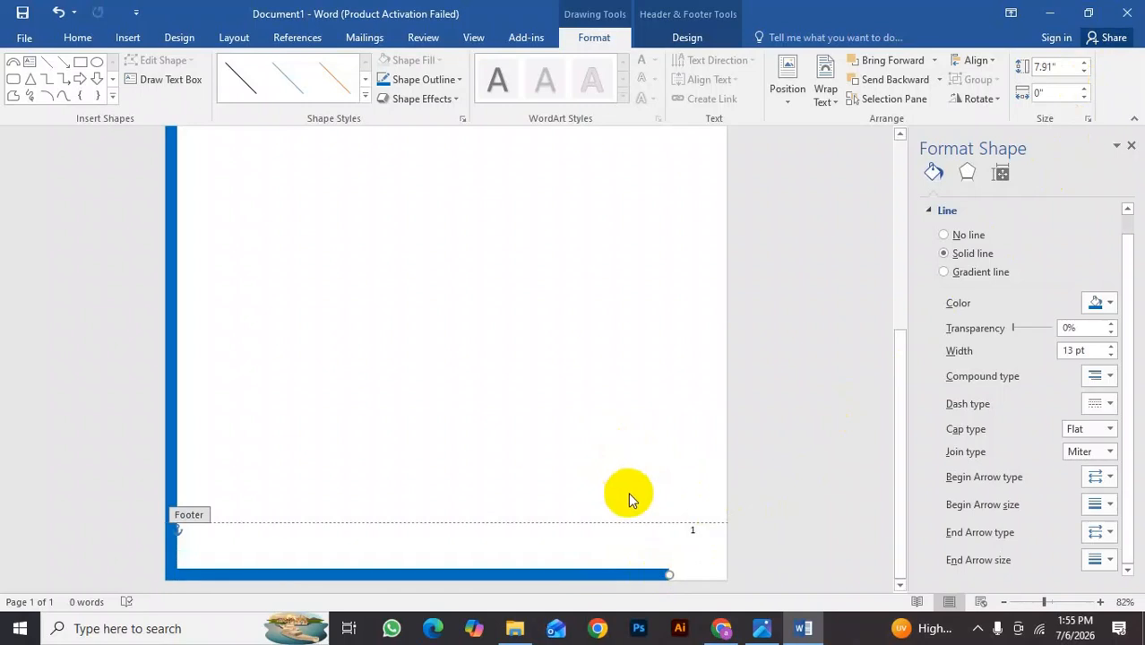
Copy the corner arc group in the header, paste it with source formatting and move the copy onto the open page area.
{"action": "scroll", "coordinate": [484, 407], "scroll_direction": "up", "scroll_amount": 3}
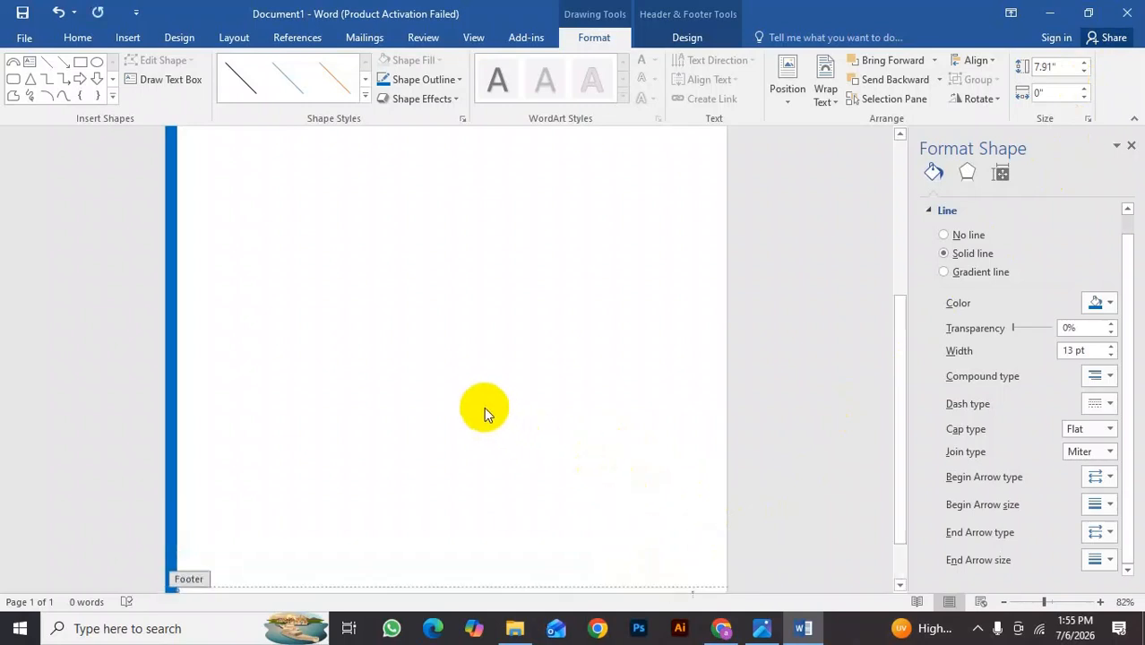
{"action": "scroll", "coordinate": [296, 282], "scroll_direction": "up", "scroll_amount": 1}
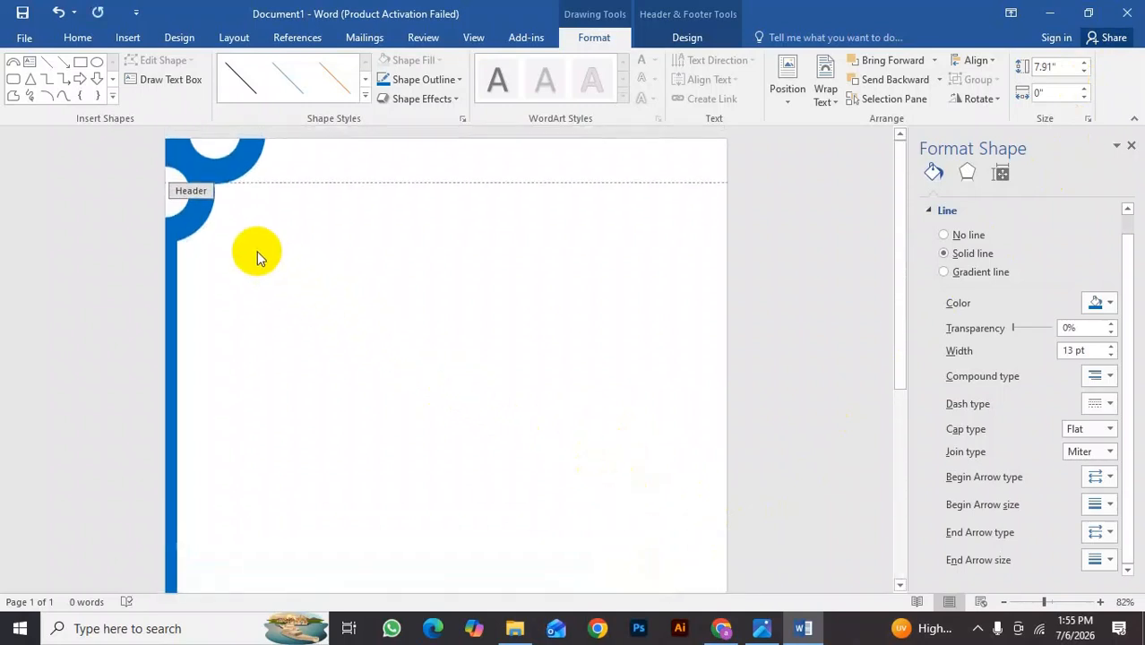
{"action": "left_click", "coordinate": [216, 164]}
{"action": "right_click", "coordinate": [218, 165]}
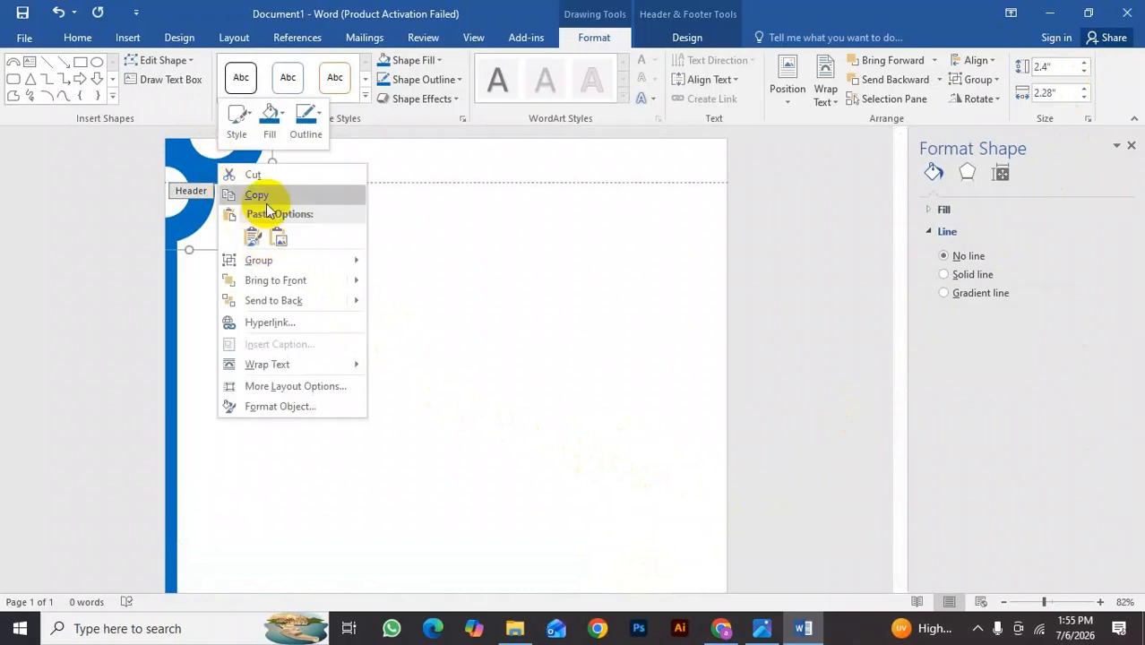
{"action": "left_click", "coordinate": [267, 201]}
{"action": "right_click", "coordinate": [378, 254]}
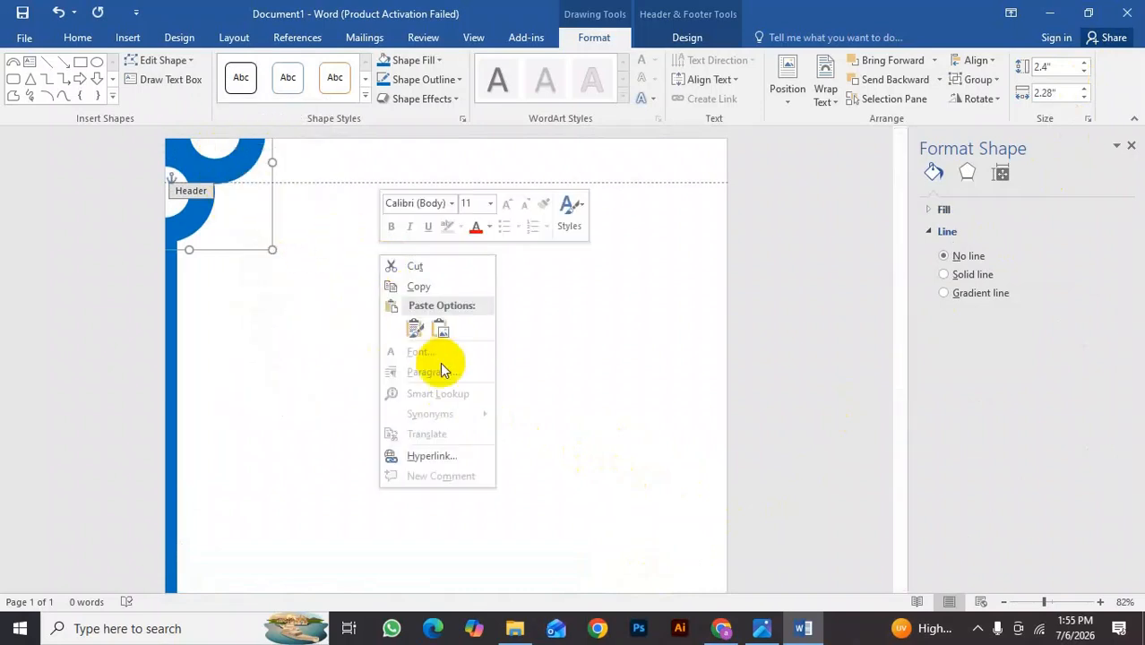
{"action": "left_click", "coordinate": [415, 331]}
{"action": "left_click_drag", "start_coordinate": [255, 186], "coordinate": [395, 311]}
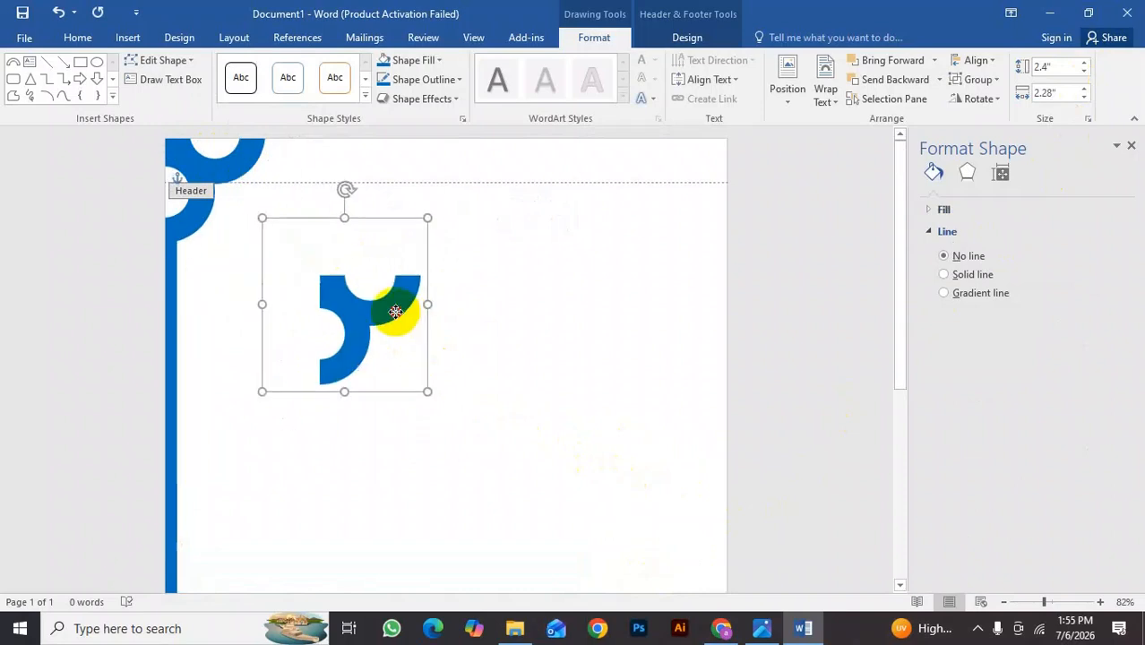
Rotate the copied arc group left 90° twice so it faces the opposite corner.
{"action": "left_click", "coordinate": [978, 99]}
{"action": "left_click", "coordinate": [1004, 143]}
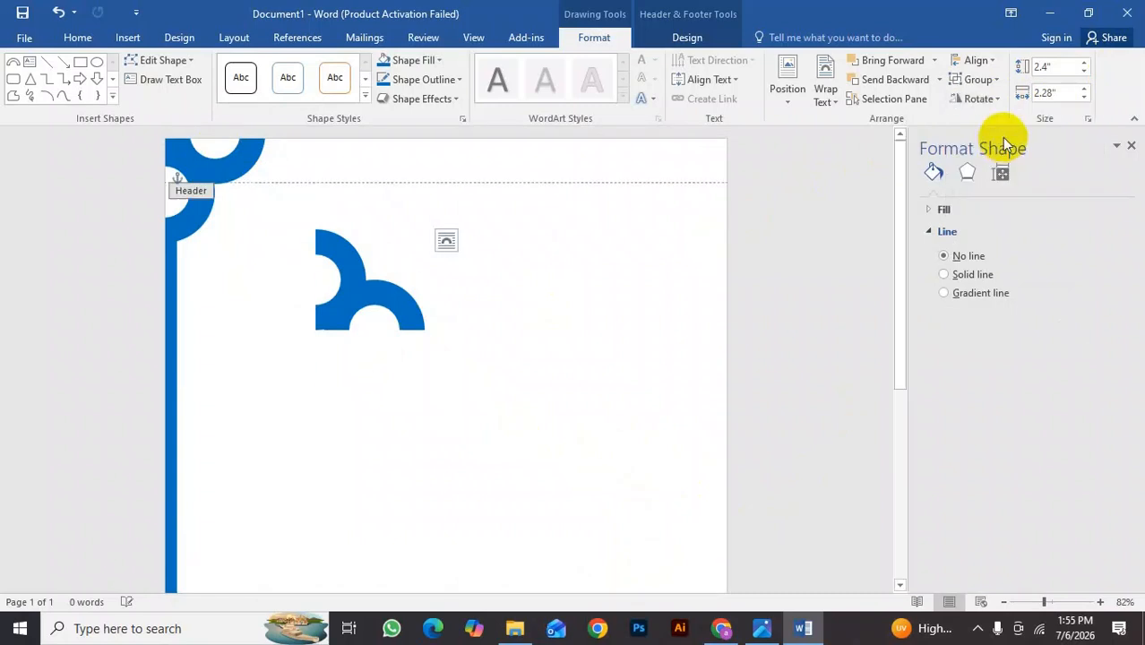
{"action": "left_click", "coordinate": [990, 99]}
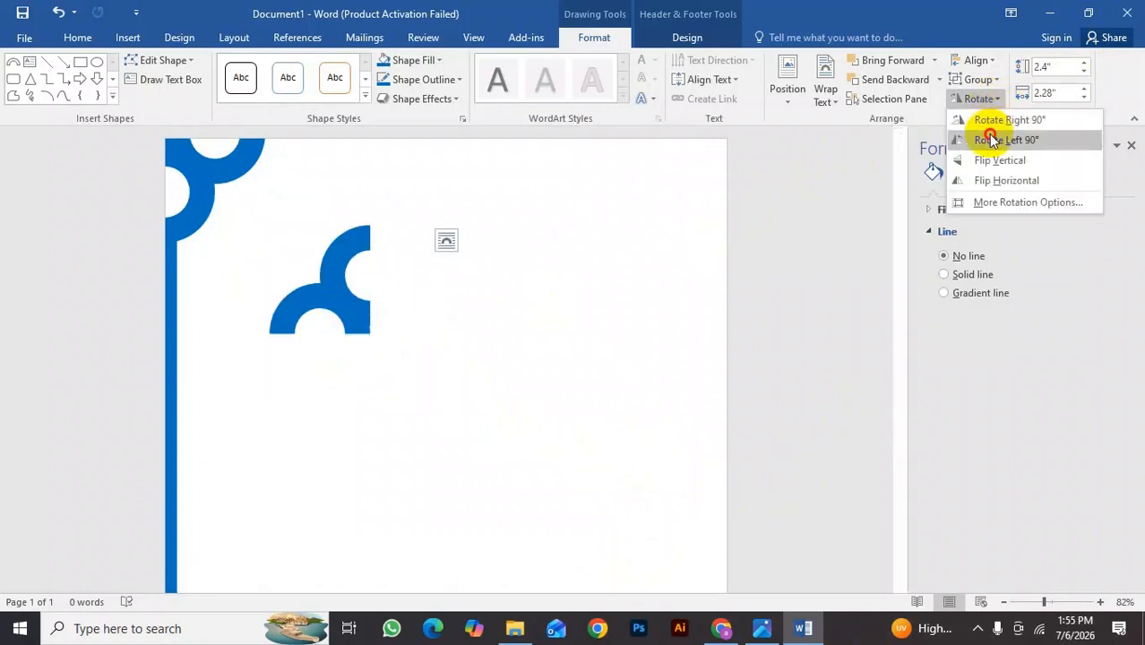
{"action": "left_click", "coordinate": [991, 139]}
Move the rotated arc group into the page's bottom-right corner, meeting the end of the footer line.
{"action": "scroll", "coordinate": [396, 348], "scroll_direction": "down", "scroll_amount": 2}
{"action": "left_click_drag", "start_coordinate": [410, 280], "coordinate": [672, 519]}
{"action": "scroll", "coordinate": [673, 502], "scroll_direction": "down", "scroll_amount": 6}
{"action": "left_click_drag", "start_coordinate": [653, 338], "coordinate": [717, 572]}
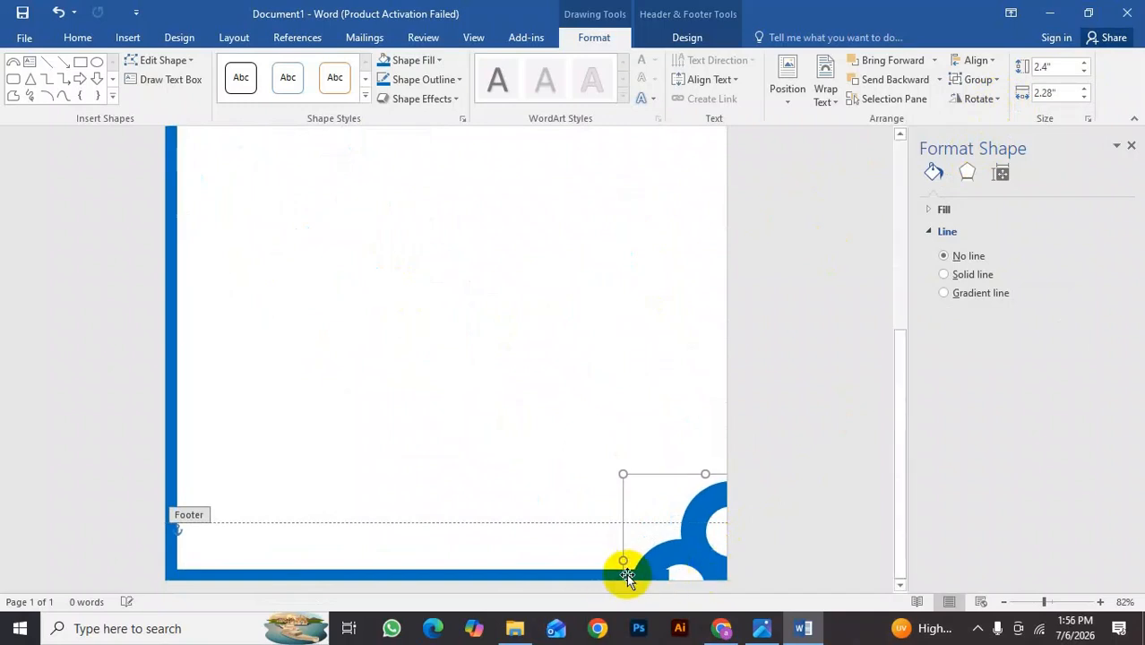
Shorten the horizontal footer line to about 7.66 inches so it ends inside the arc, and deselect it.
{"action": "left_click", "coordinate": [606, 574]}
{"action": "left_click_drag", "start_coordinate": [671, 575], "coordinate": [653, 575]}
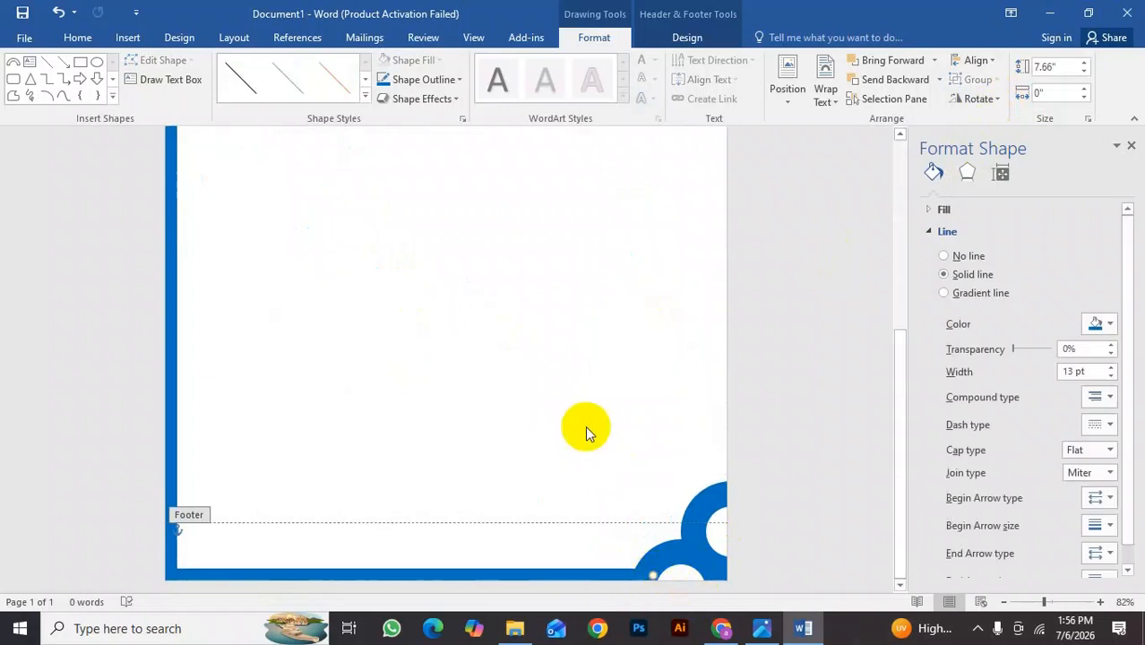
{"action": "left_click", "coordinate": [531, 542]}
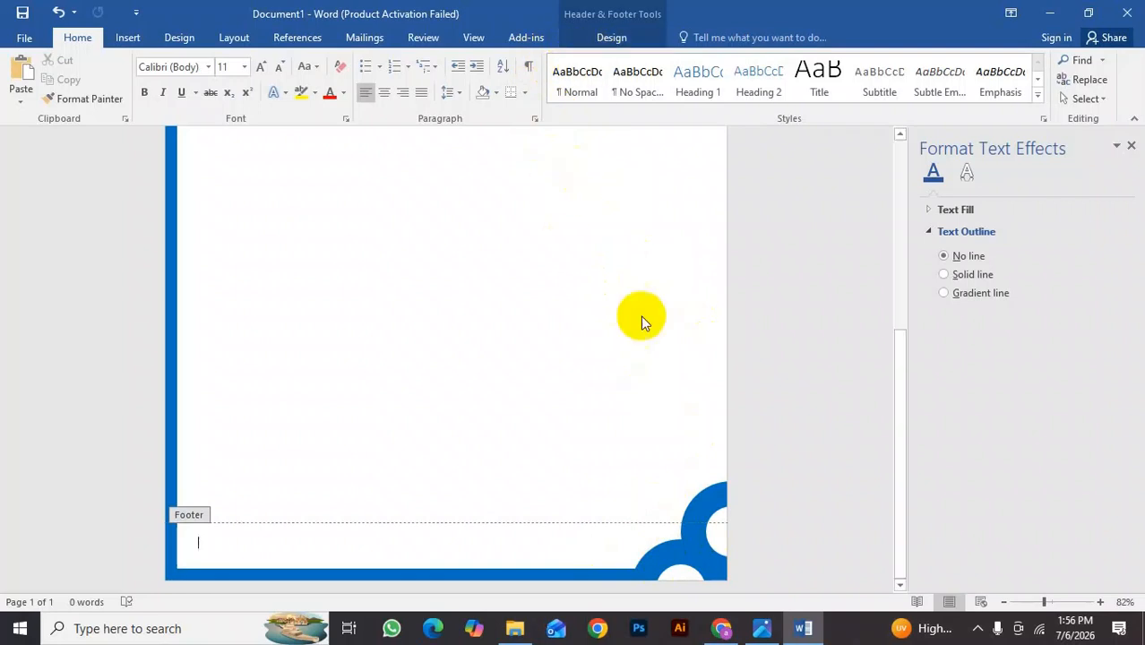
Switch to Photos to compare the sample's border and corner arcs with the page, and return to Word.
{"action": "left_click", "coordinate": [761, 628]}
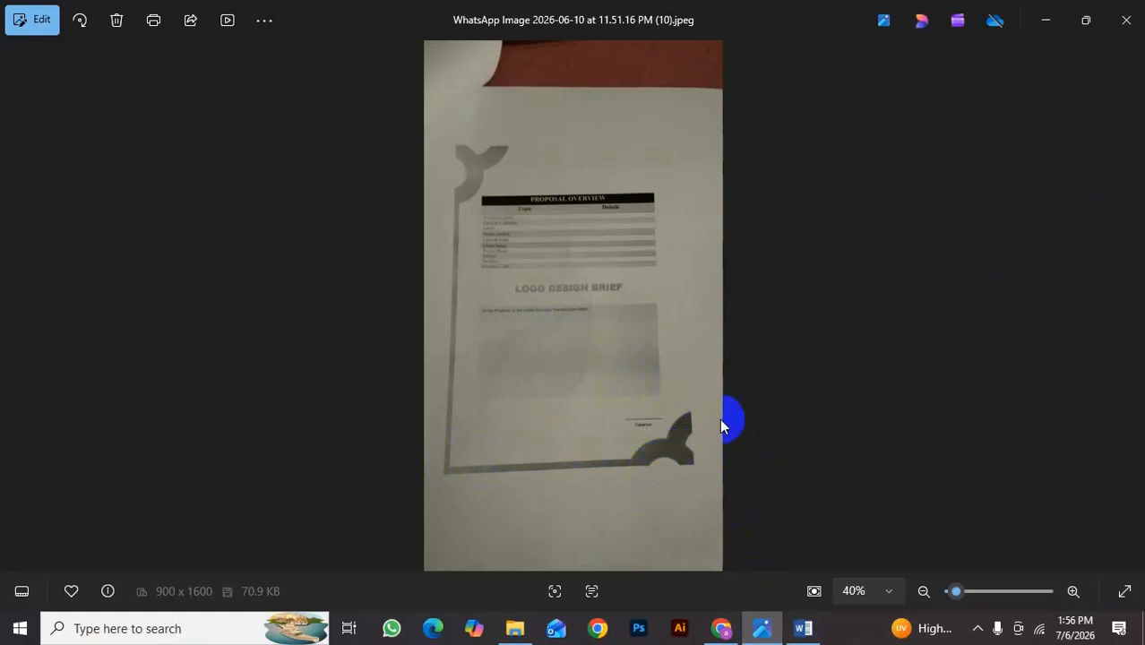
{"action": "left_click", "coordinate": [802, 628]}
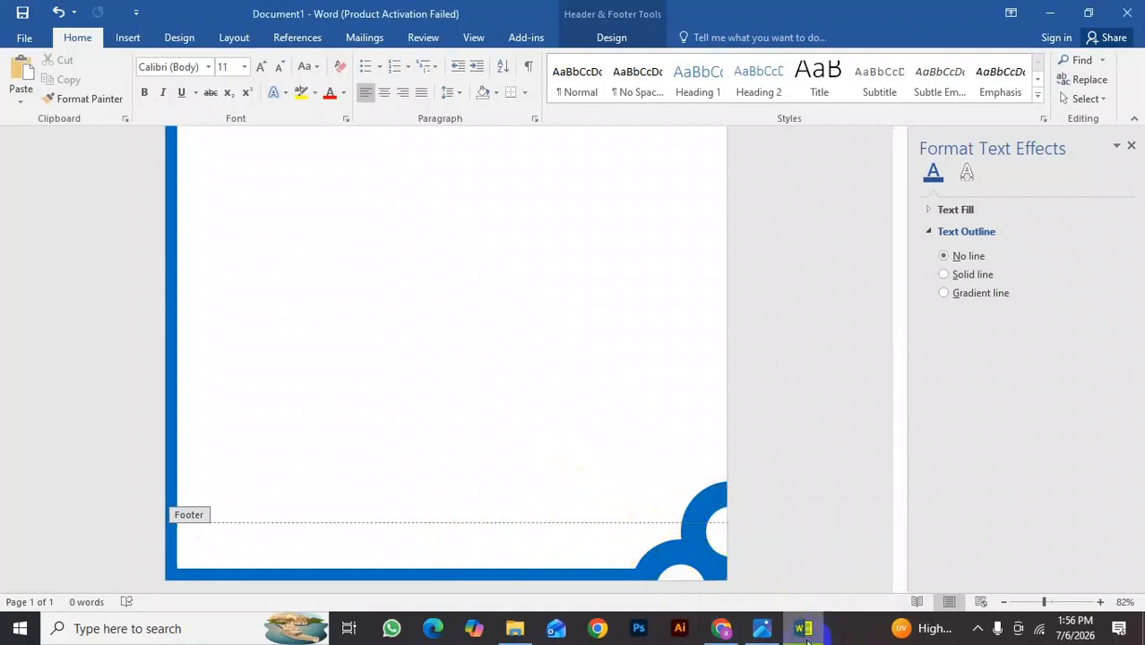
{"action": "mouse_move", "coordinate": [807, 639]}
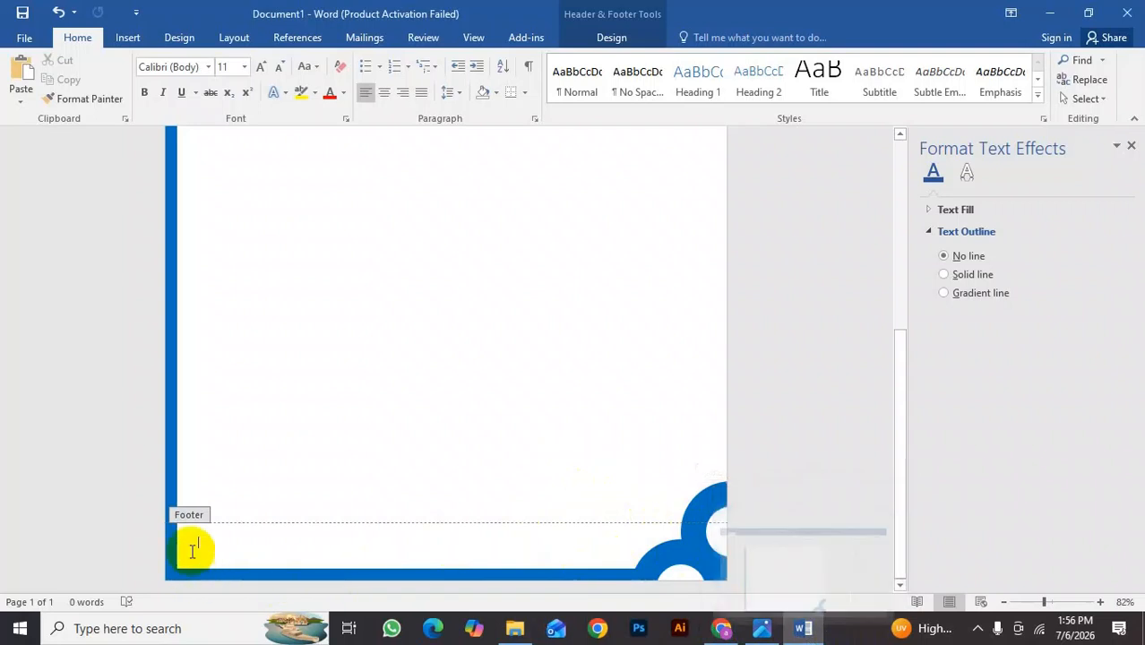
{"action": "left_click", "coordinate": [762, 628]}
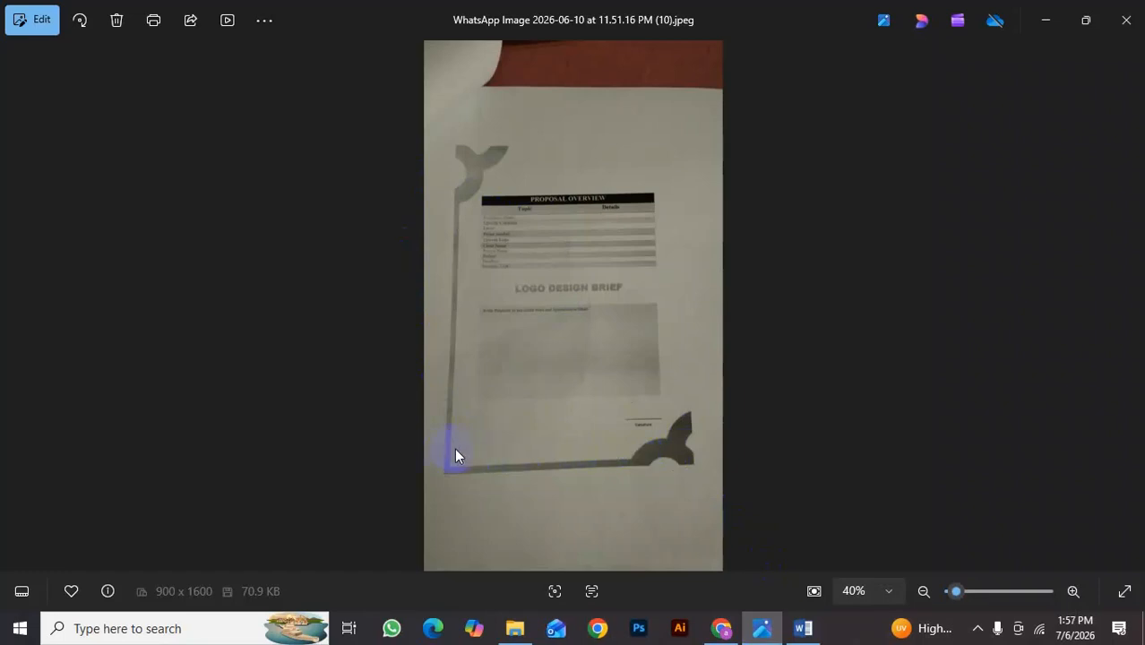
{"action": "left_click", "coordinate": [803, 628]}
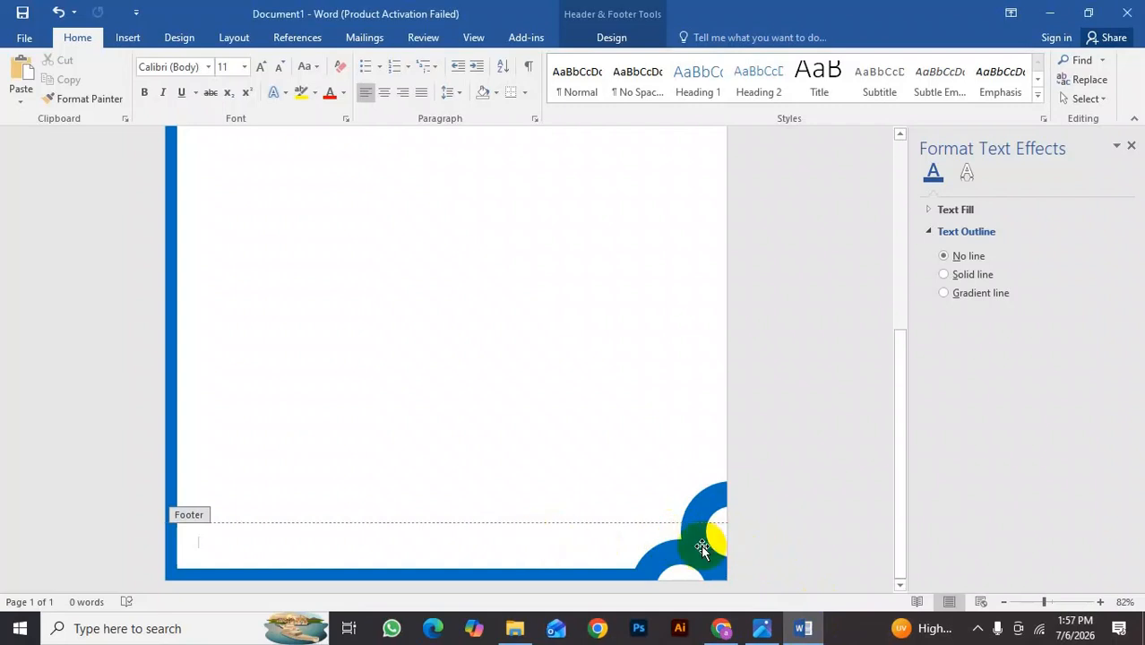
Try a Vertical, Left page number in the page margins and undo it.
{"action": "left_click", "coordinate": [124, 40]}
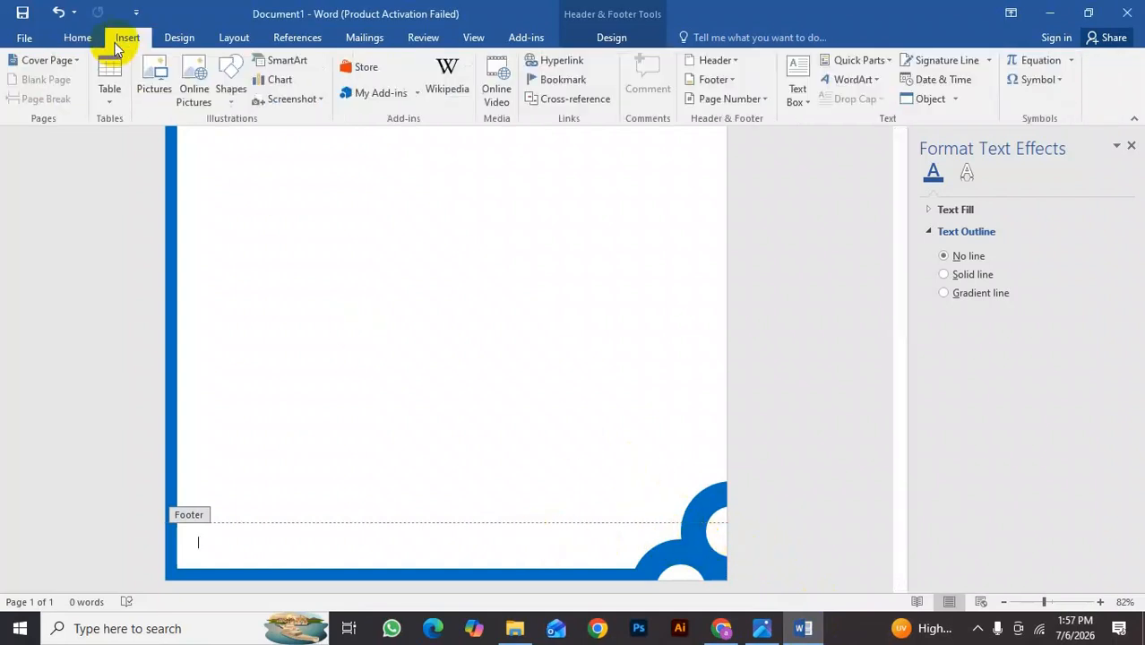
{"action": "left_click", "coordinate": [762, 100]}
{"action": "mouse_move", "coordinate": [766, 142]}
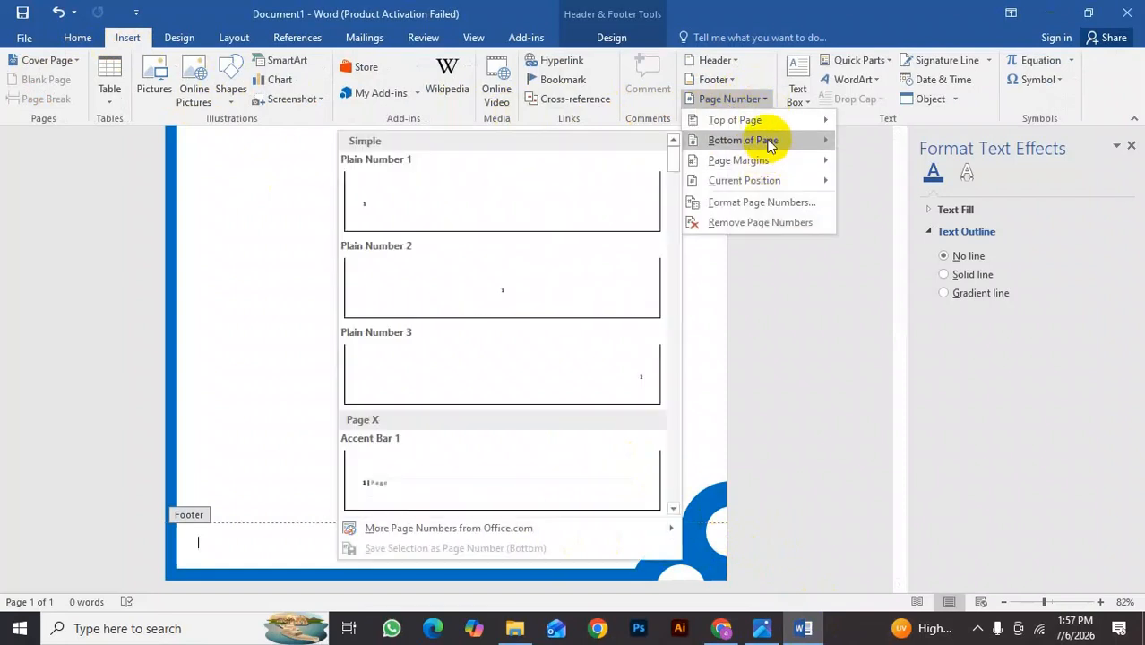
{"action": "mouse_move", "coordinate": [772, 164]}
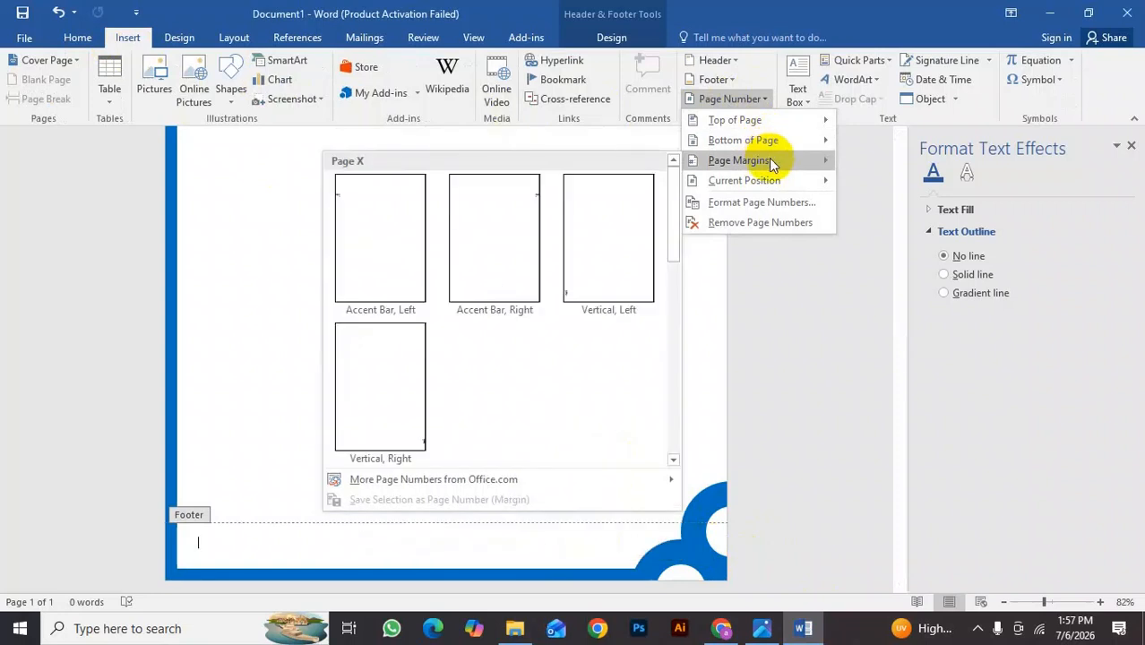
{"action": "left_click", "coordinate": [621, 267]}
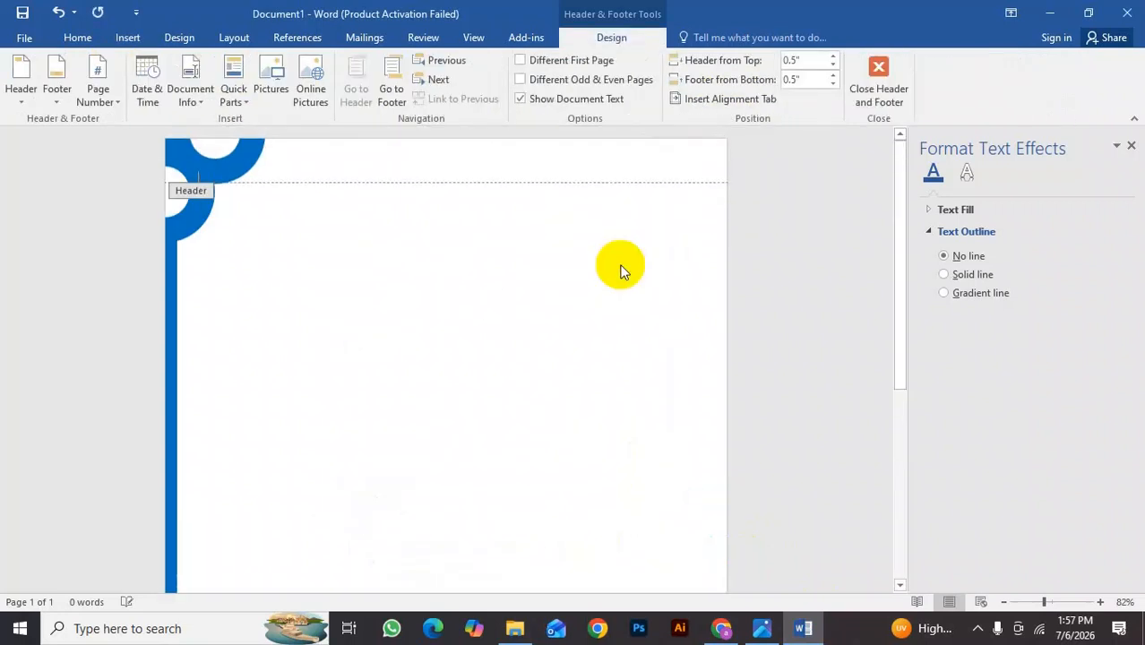
{"action": "scroll", "coordinate": [448, 298], "scroll_direction": "down", "scroll_amount": 5}
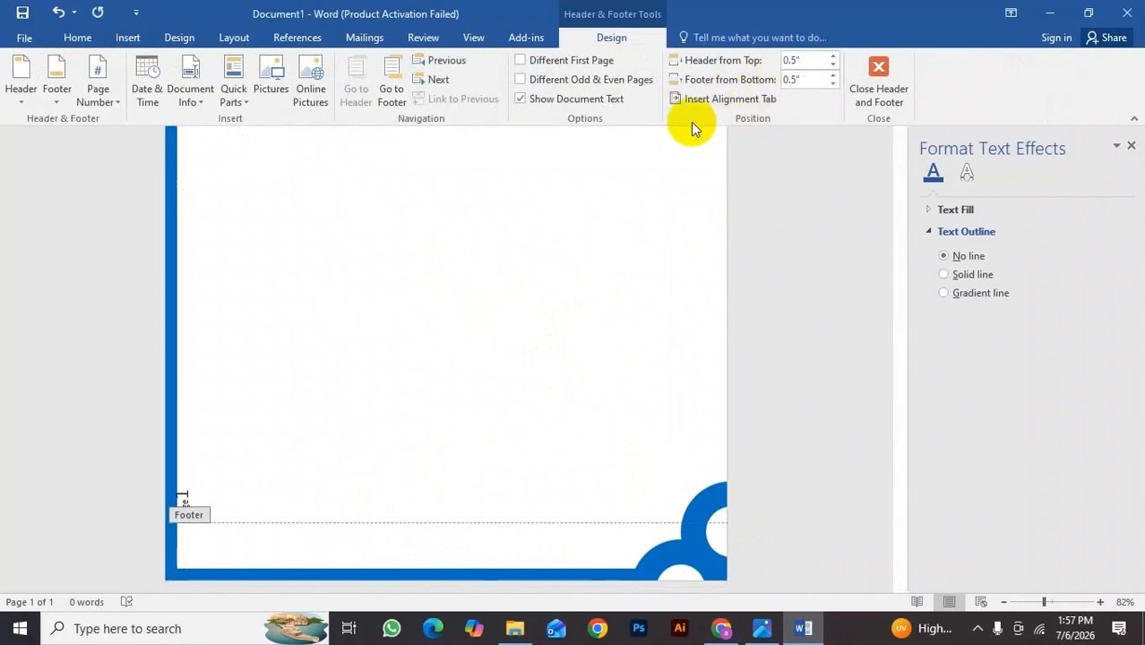
{"action": "key", "text": "ctrl+z"}
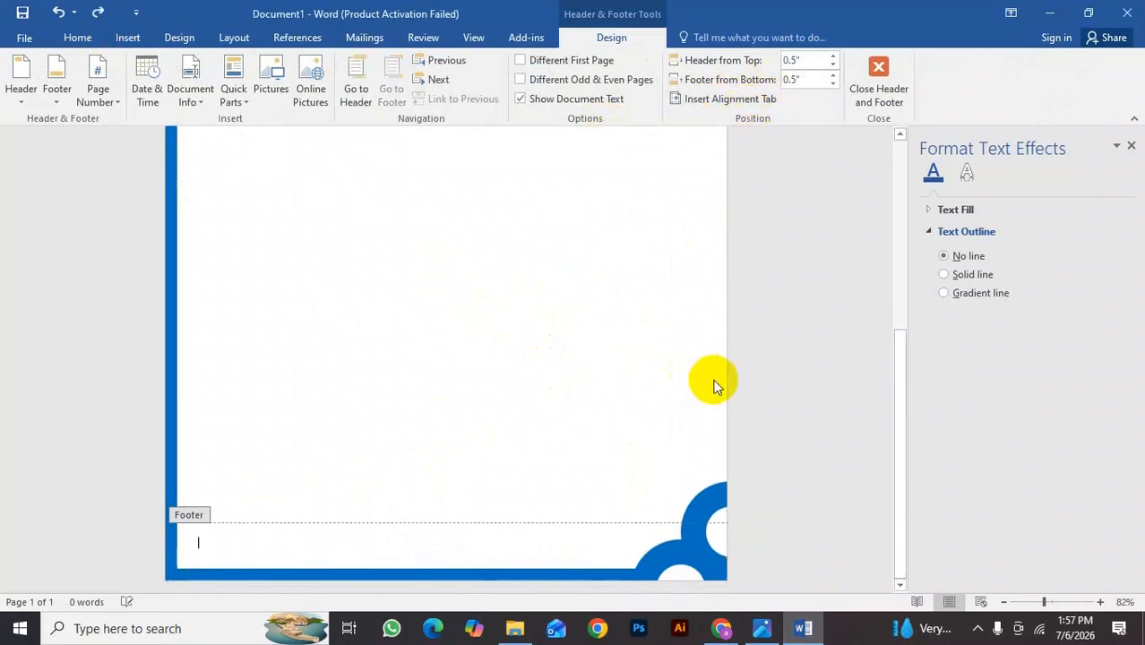
Try a Plain Number 1 page number at the top of the page and check the header and footer.
{"action": "left_click", "coordinate": [125, 40]}
{"action": "left_click", "coordinate": [751, 105]}
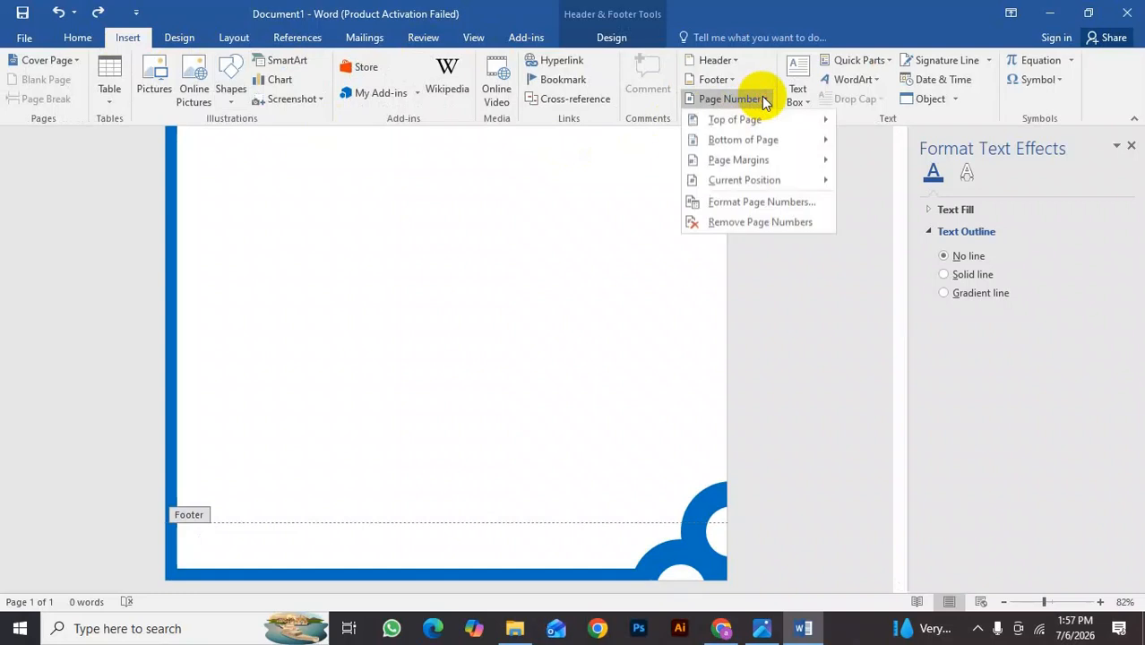
{"action": "mouse_move", "coordinate": [766, 166]}
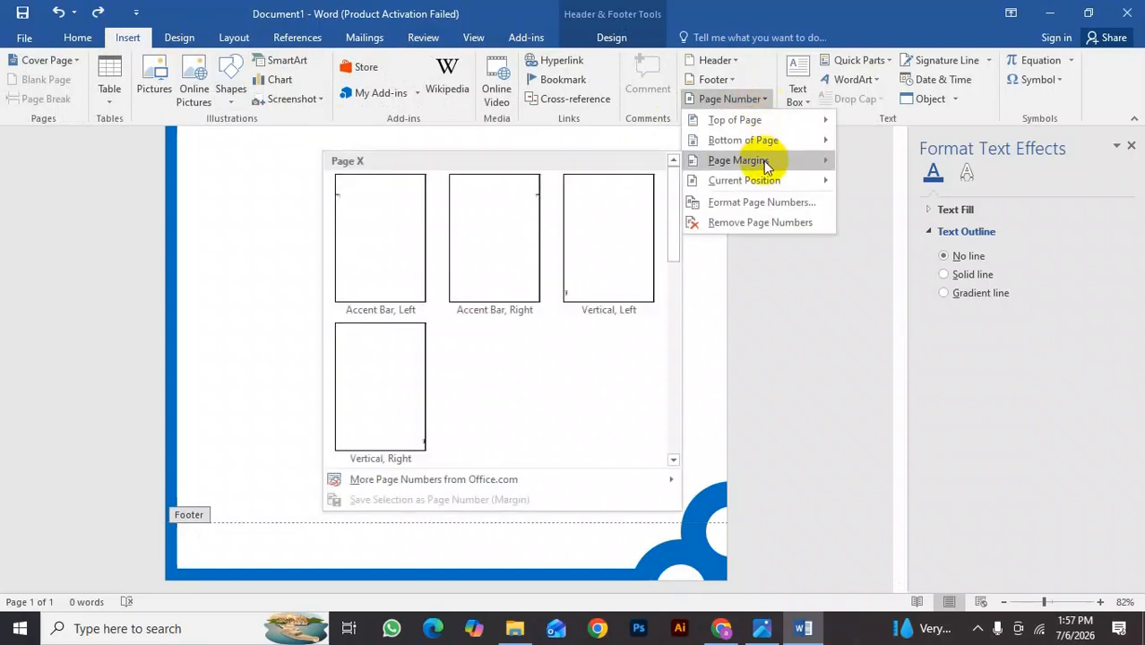
{"action": "mouse_move", "coordinate": [782, 119]}
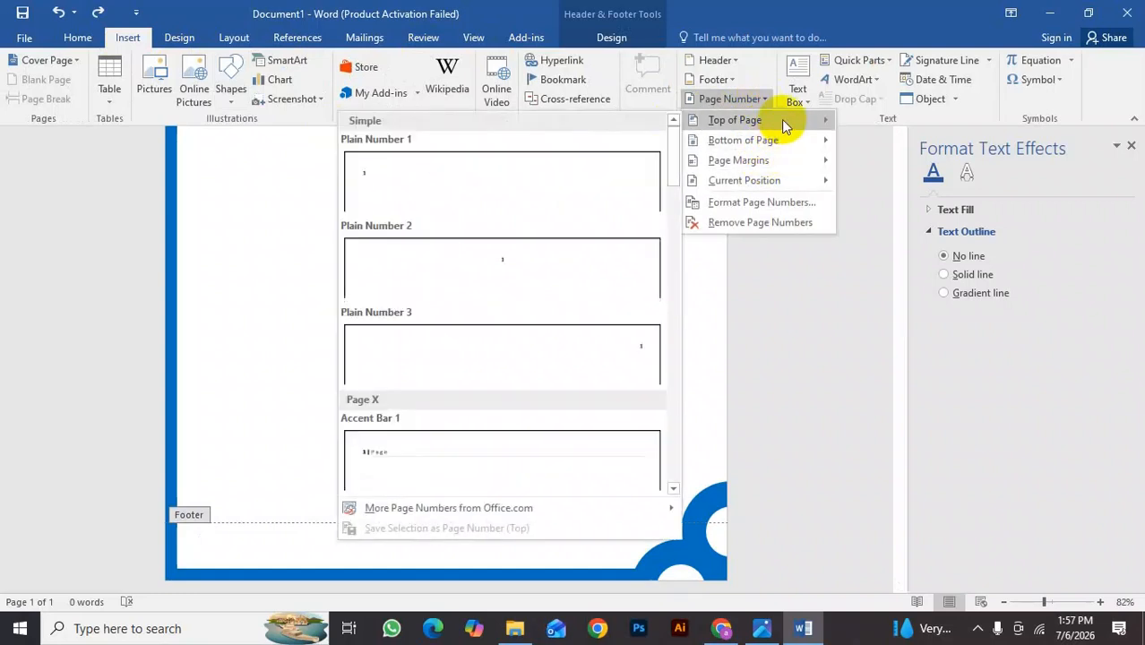
{"action": "left_click", "coordinate": [468, 174]}
{"action": "scroll", "coordinate": [465, 297], "scroll_direction": "down", "scroll_amount": 5}
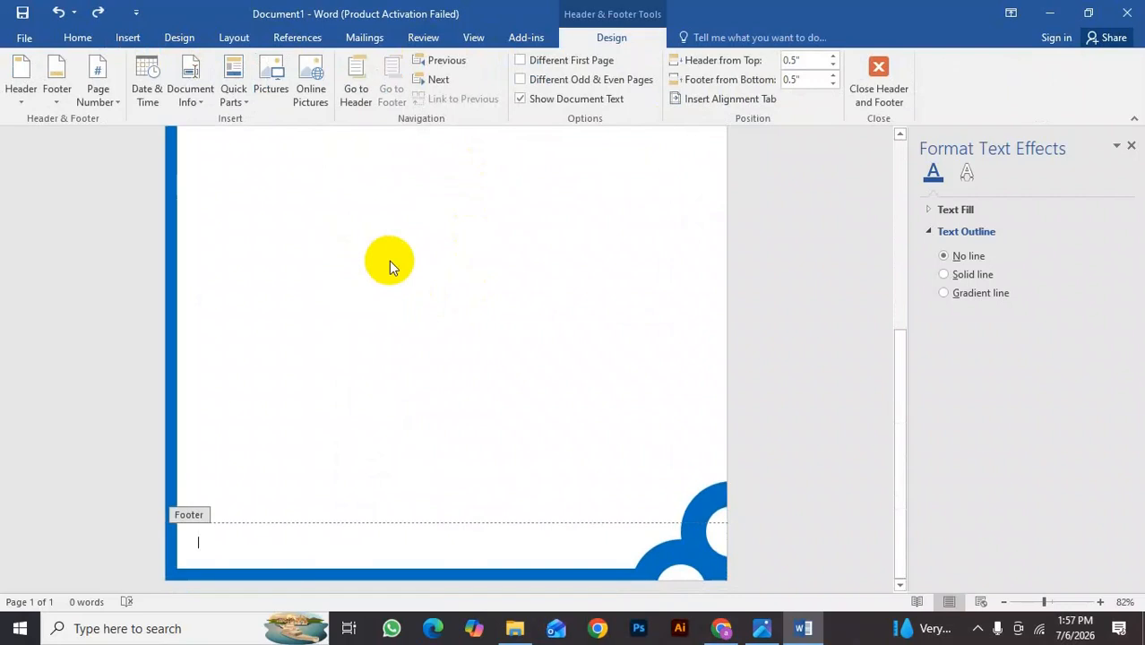
{"action": "scroll", "coordinate": [447, 305], "scroll_direction": "up", "scroll_amount": 5}
{"action": "scroll", "coordinate": [449, 305], "scroll_direction": "up", "scroll_amount": 1}
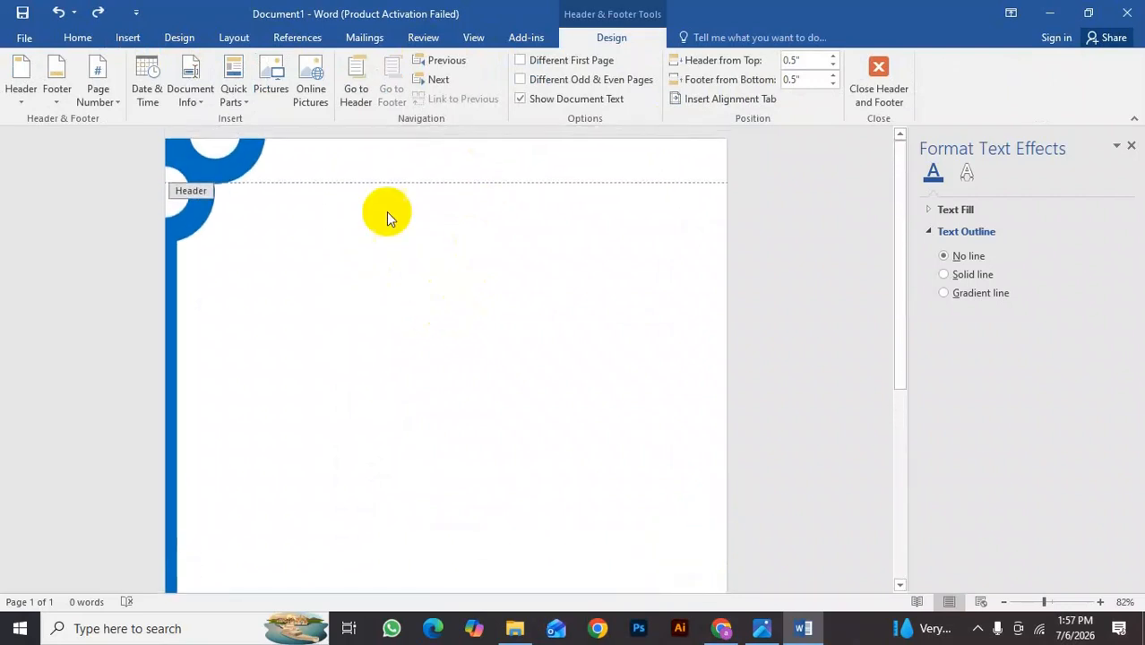
Review the border design over the whole page, switch to Photos and open an earlier sample image.
{"action": "scroll", "coordinate": [414, 371], "scroll_direction": "down", "scroll_amount": 5}
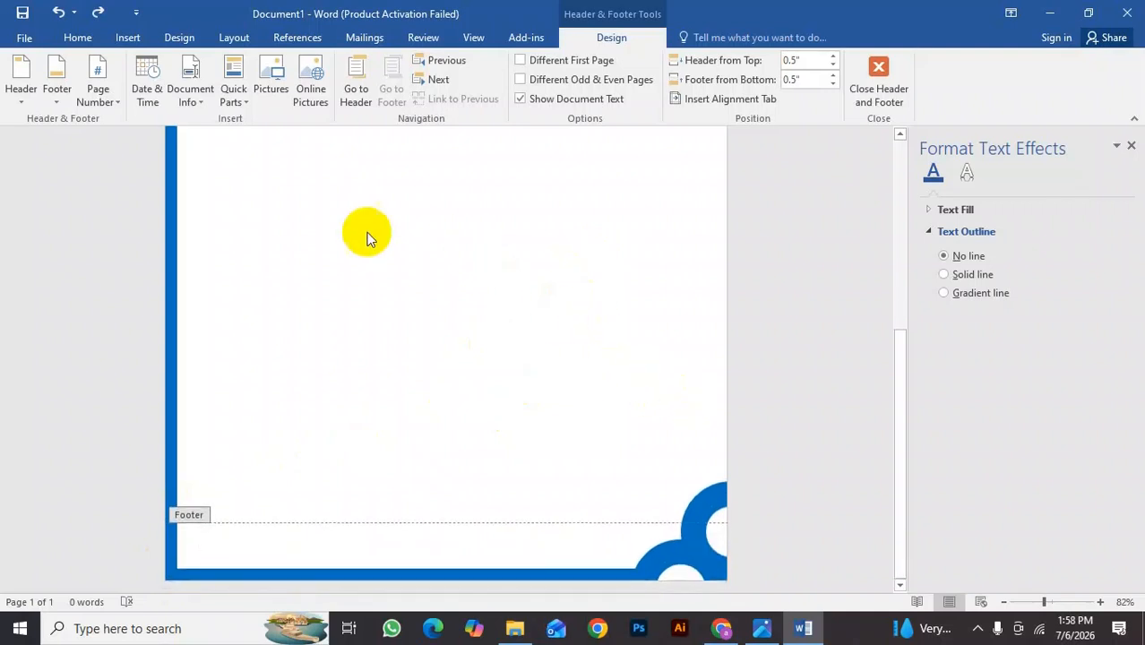
{"action": "scroll", "coordinate": [369, 290], "scroll_direction": "up", "scroll_amount": 6}
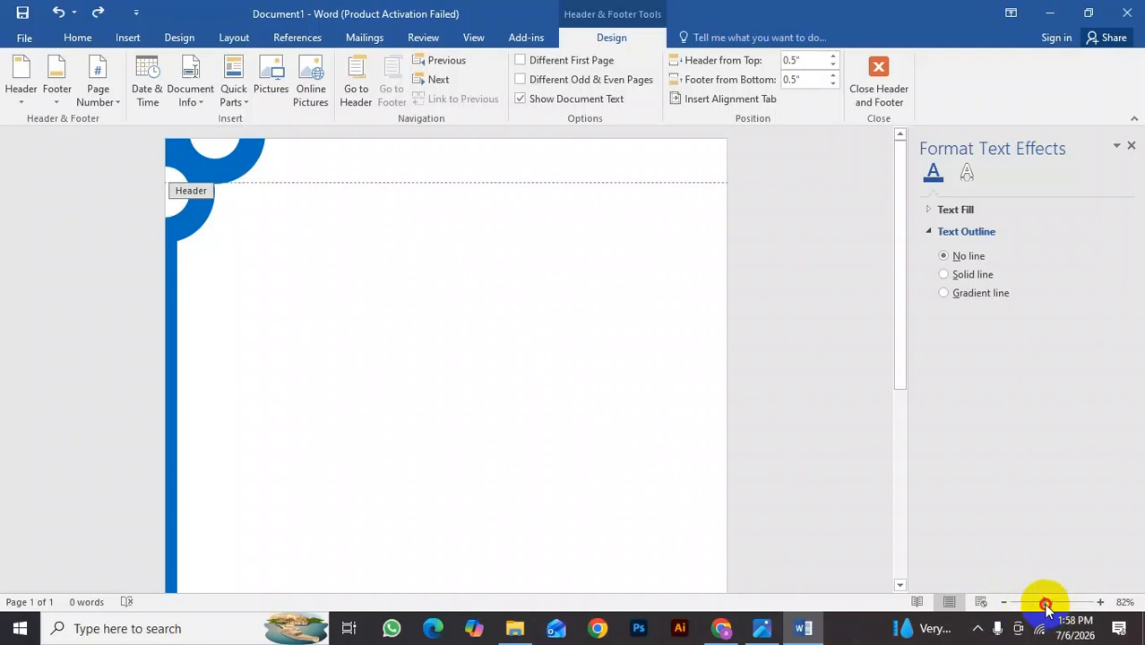
{"action": "left_click_drag", "start_coordinate": [1046, 607], "coordinate": [1024, 602]}
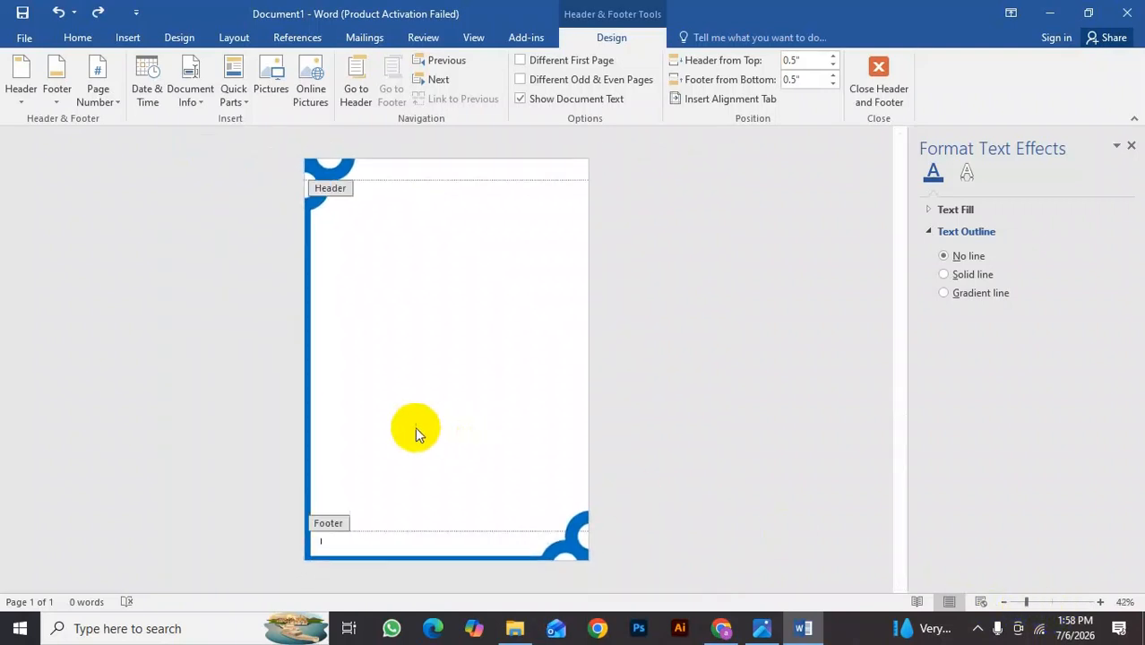
{"action": "left_click_drag", "start_coordinate": [1026, 602], "coordinate": [1036, 602]}
{"action": "scroll", "coordinate": [288, 343], "scroll_direction": "up", "scroll_amount": 5}
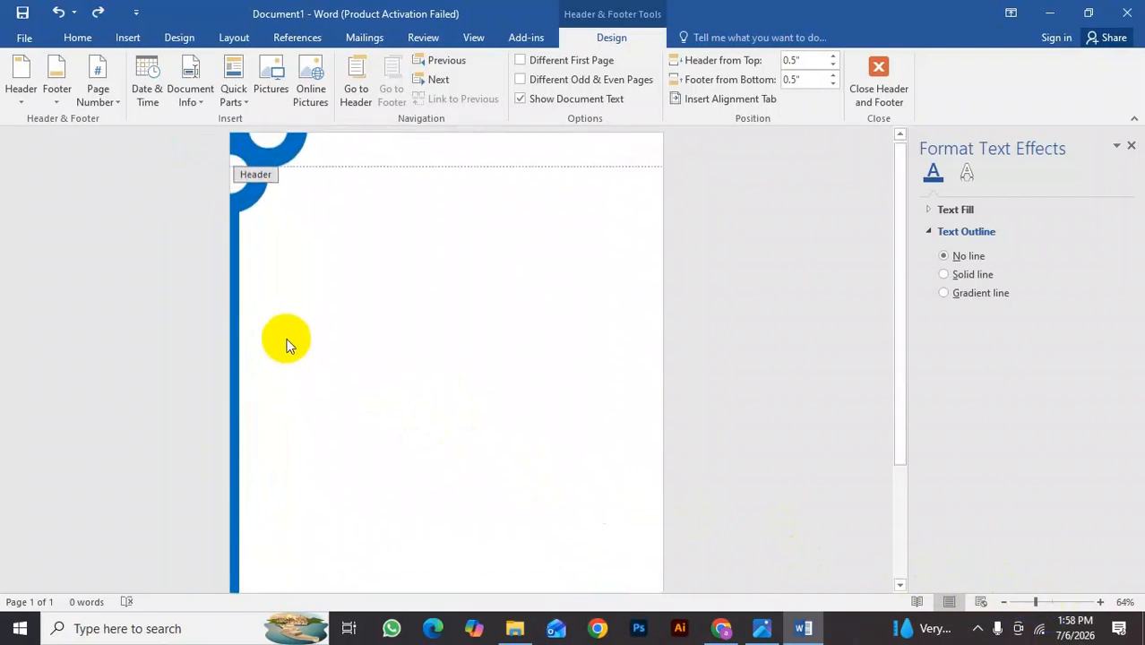
{"action": "left_click", "coordinate": [763, 627]}
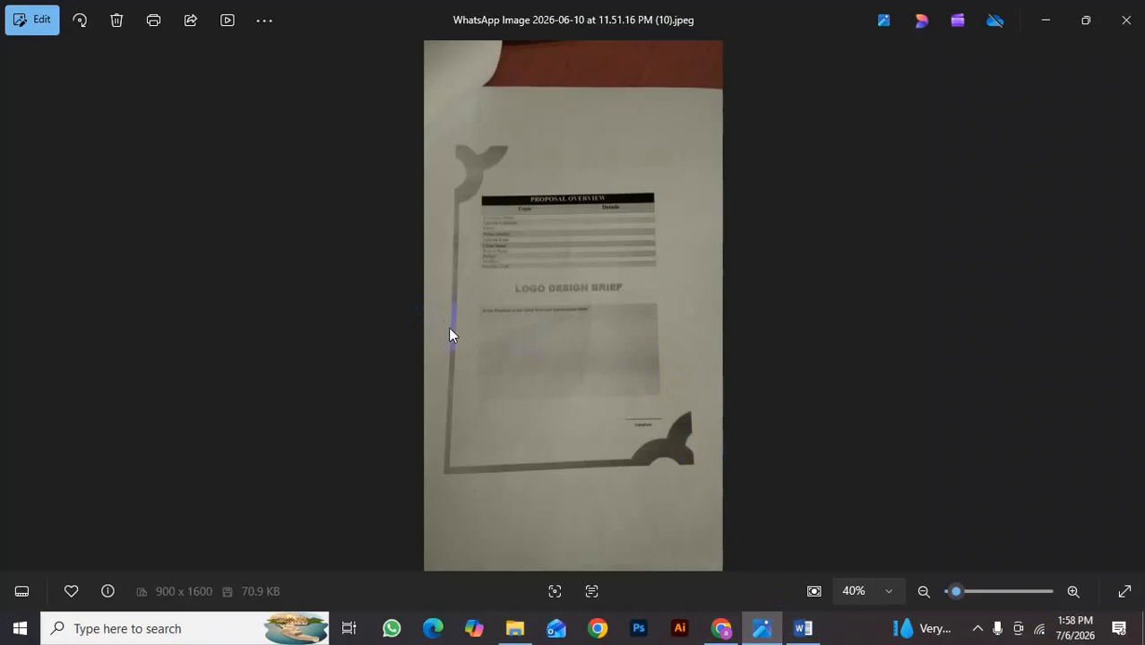
{"action": "key", "text": "Left"}
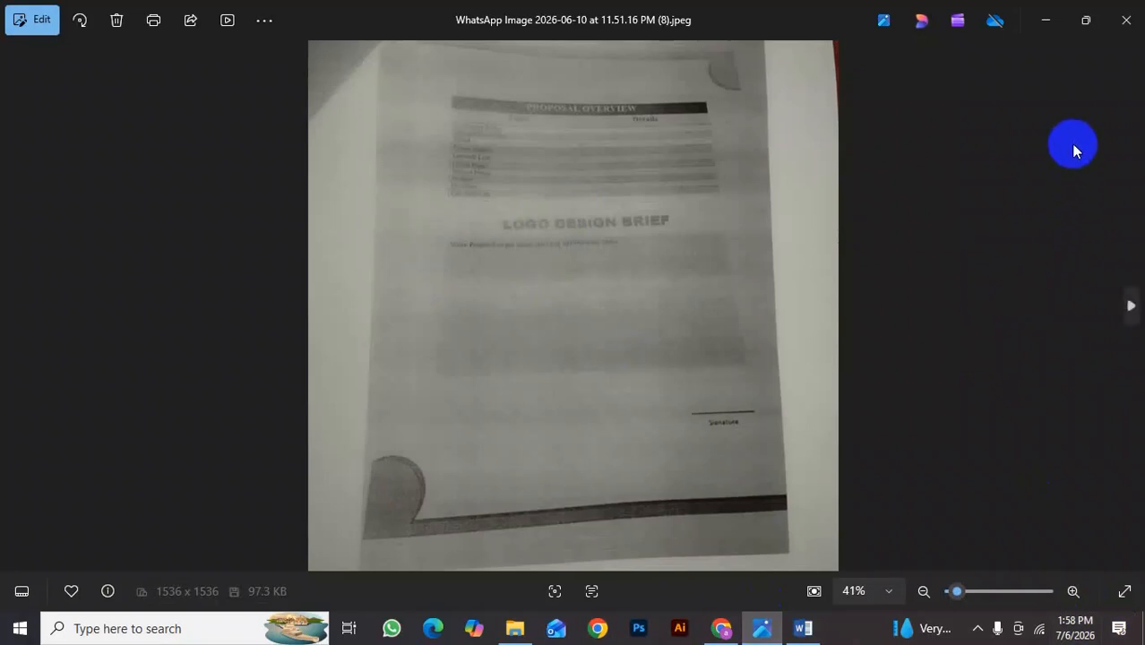
Return to Word and delete the header's corner arcs and the vertical blue border line at the page's left edge.
{"action": "left_click", "coordinate": [1050, 19]}
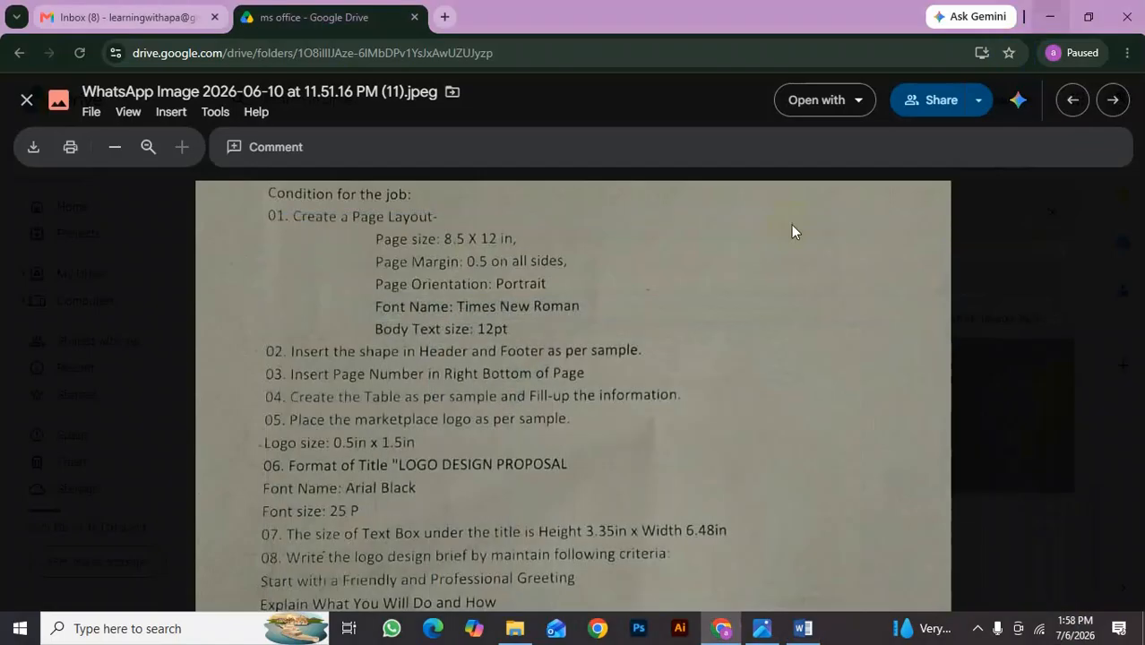
{"action": "left_click", "coordinate": [800, 630]}
{"action": "left_click", "coordinate": [278, 160]}
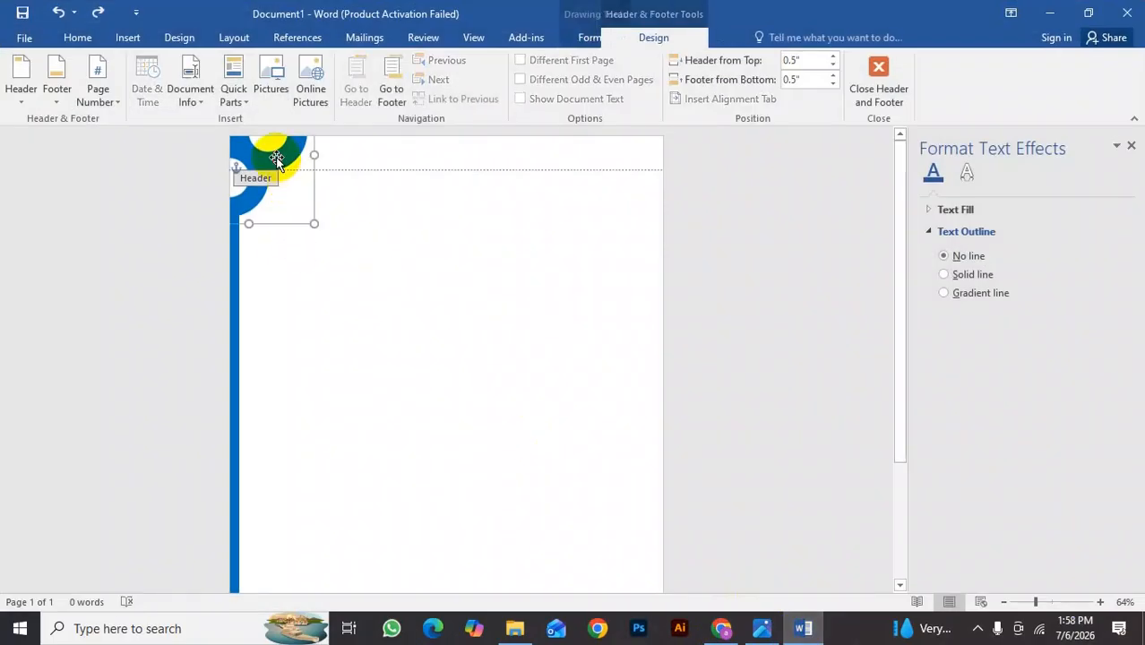
{"action": "key", "text": "Delete"}
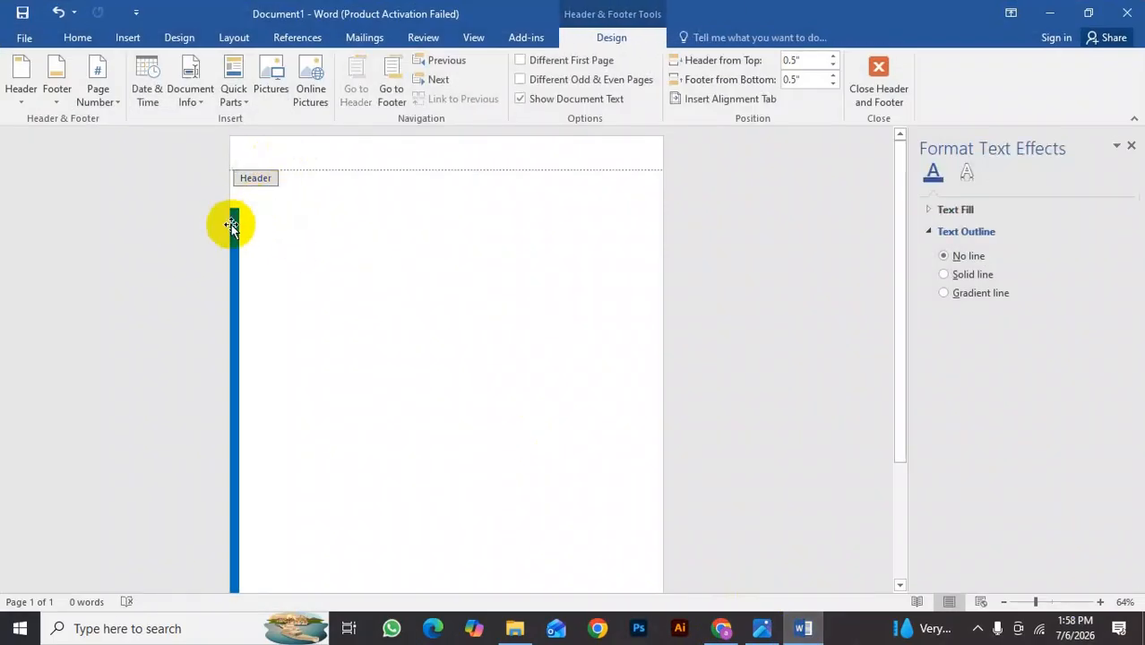
{"action": "left_click", "coordinate": [231, 224]}
{"action": "key", "text": "Delete"}
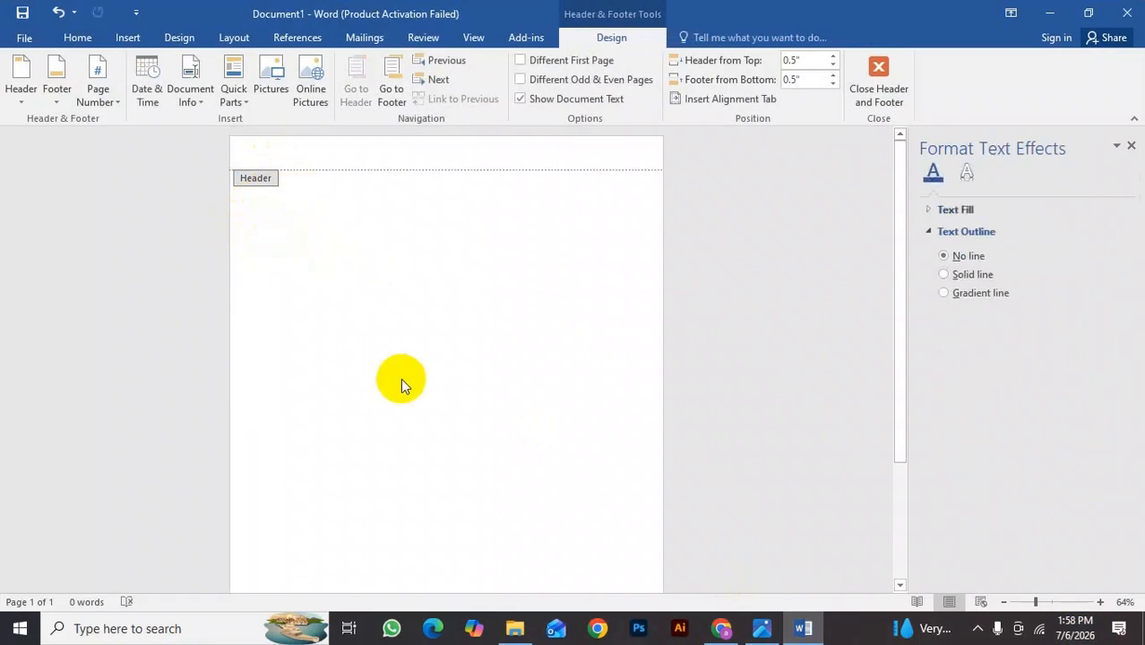
Delete the blue corner arcs at the right end of the footer.
{"action": "scroll", "coordinate": [430, 377], "scroll_direction": "down", "scroll_amount": 5}
{"action": "left_click", "coordinate": [652, 560]}
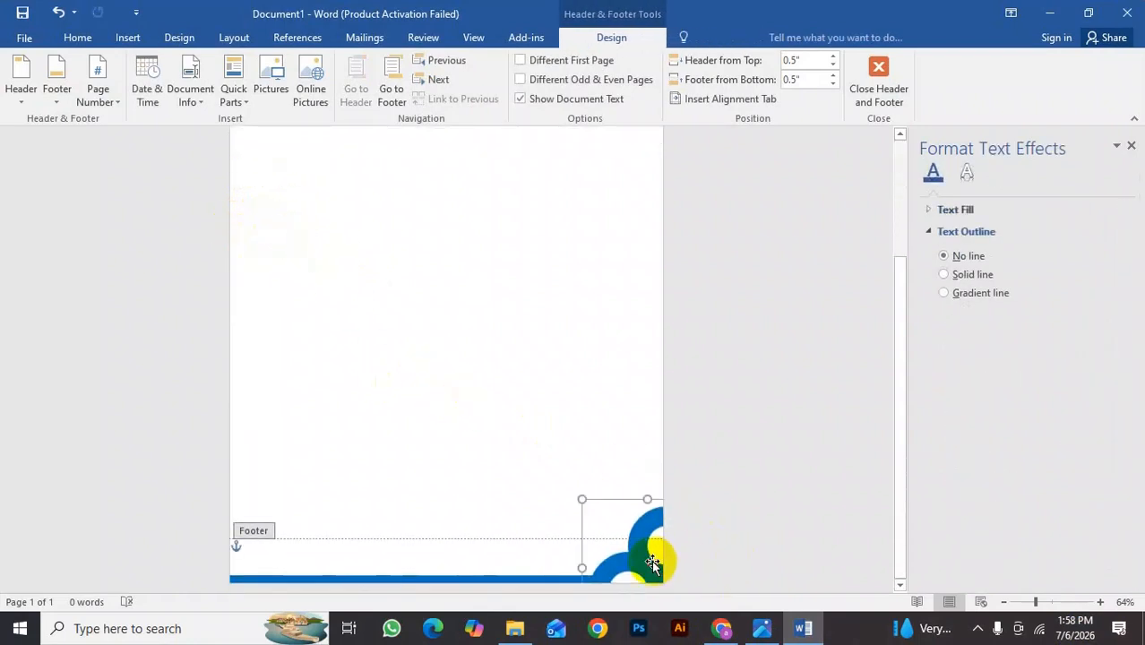
{"action": "key", "text": "Delete"}
Stretch the blue footer line across the full page width, about 9.01" long, and thicken it to 21.25 pt.
{"action": "left_click", "coordinate": [543, 579]}
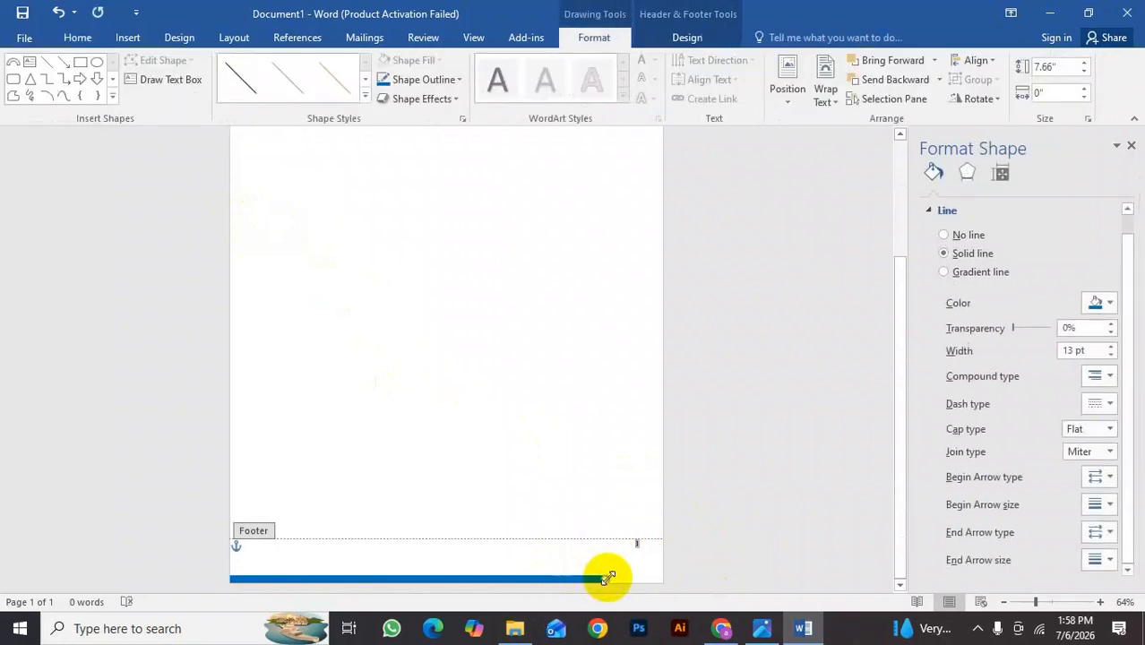
{"action": "left_click_drag", "start_coordinate": [608, 578], "coordinate": [672, 583]}
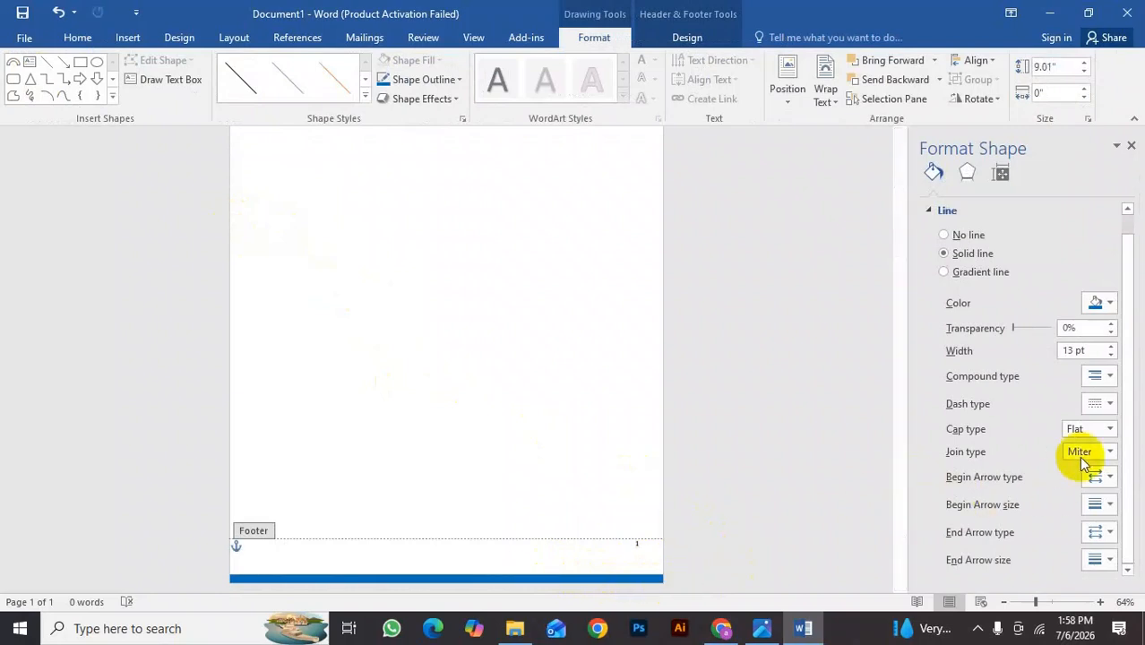
{"action": "left_click", "coordinate": [1111, 346]}
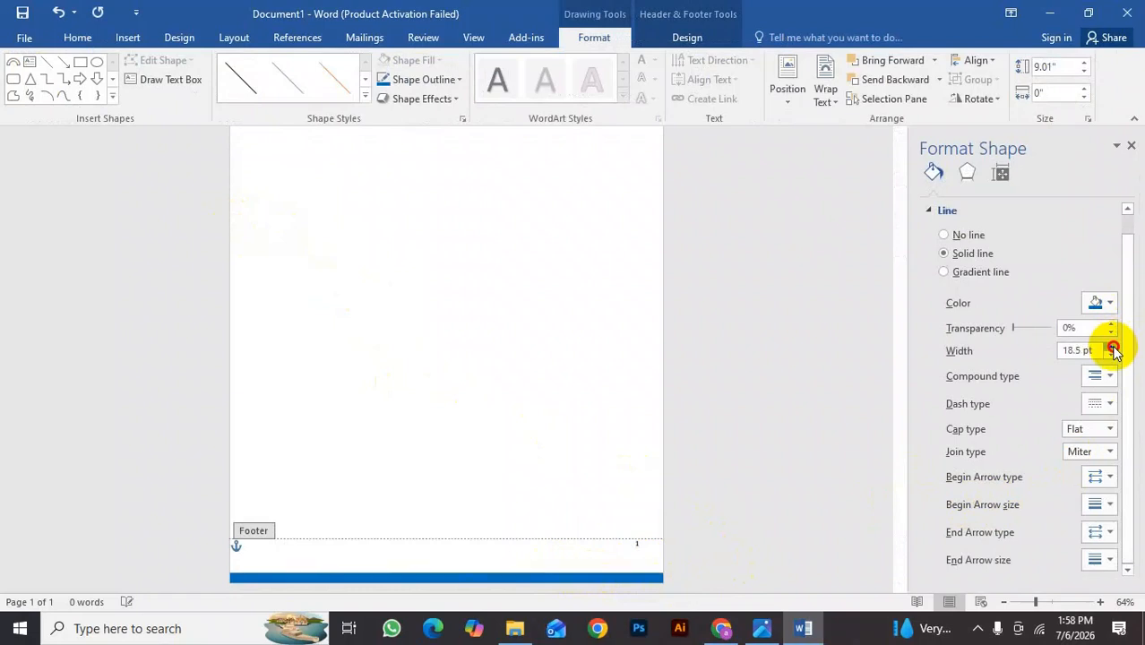
Nudge the footer line up and down until it sits along the bottom edge of the page.
{"action": "key", "text": "Up"}
{"action": "key", "text": "Up"}
{"action": "key", "text": "Up"}
{"action": "key", "text": "Up"}
{"action": "key", "text": "Up"}
{"action": "key", "text": "Down"}
{"action": "key", "text": "Down"}
{"action": "key", "text": "Down"}
{"action": "key", "text": "Down"}
{"action": "key", "text": "Down"}
{"action": "key", "text": "Down"}
{"action": "key", "text": "Down"}
{"action": "key", "text": "Down"}
{"action": "key", "text": "Up"}
{"action": "key", "text": "Up"}
{"action": "key", "text": "Up"}
{"action": "key", "text": "Up"}
{"action": "key", "text": "Up"}
{"action": "key", "text": "Up"}
{"action": "key", "text": "Up"}
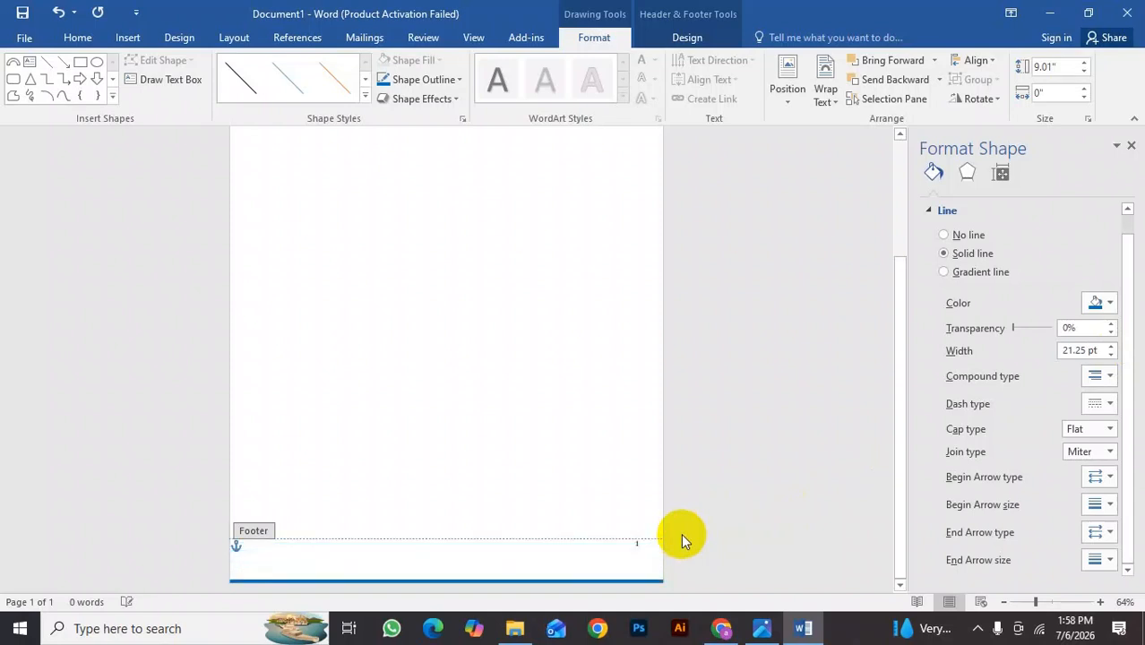
{"action": "key", "text": "Up"}
{"action": "key", "text": "Up"}
{"action": "key", "text": "Up"}
{"action": "key", "text": "Up"}
{"action": "key", "text": "Up"}
{"action": "key", "text": "Up"}
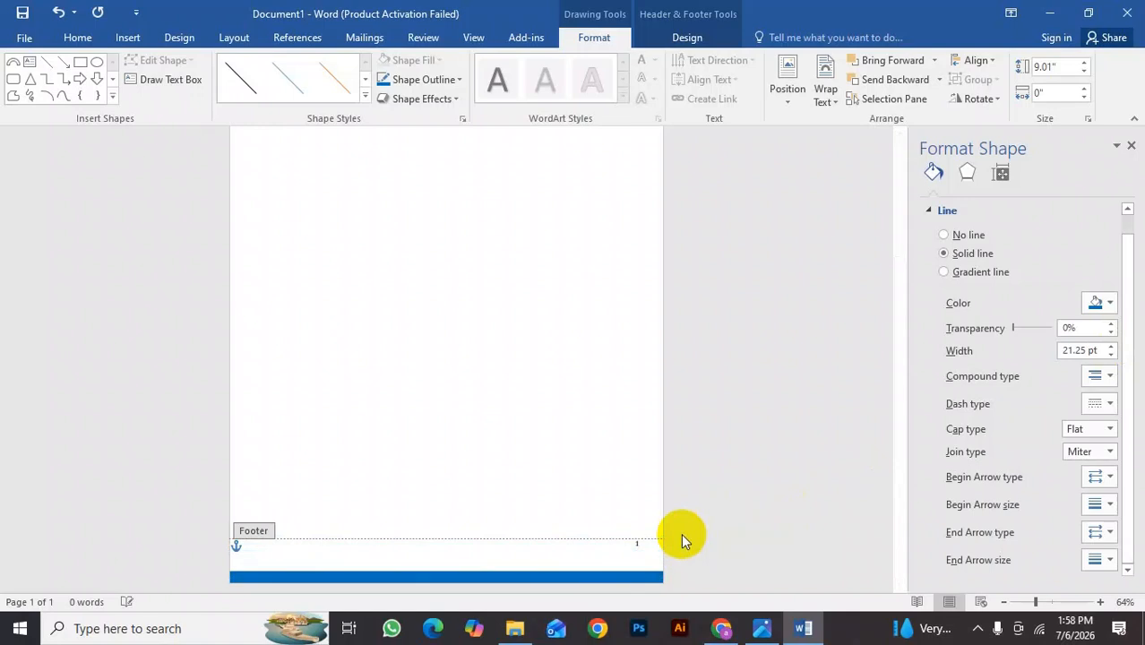
{"action": "key", "text": "Up"}
{"action": "key", "text": "Up"}
{"action": "key", "text": "Up"}
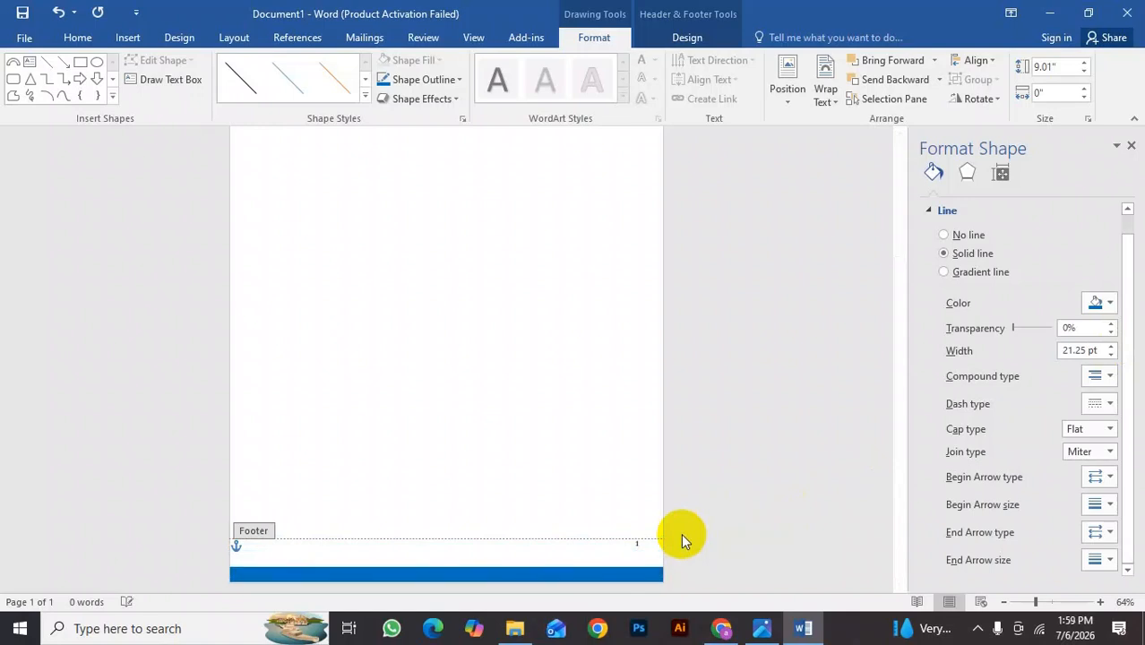
{"action": "key", "text": "Down"}
{"action": "key", "text": "Down"}
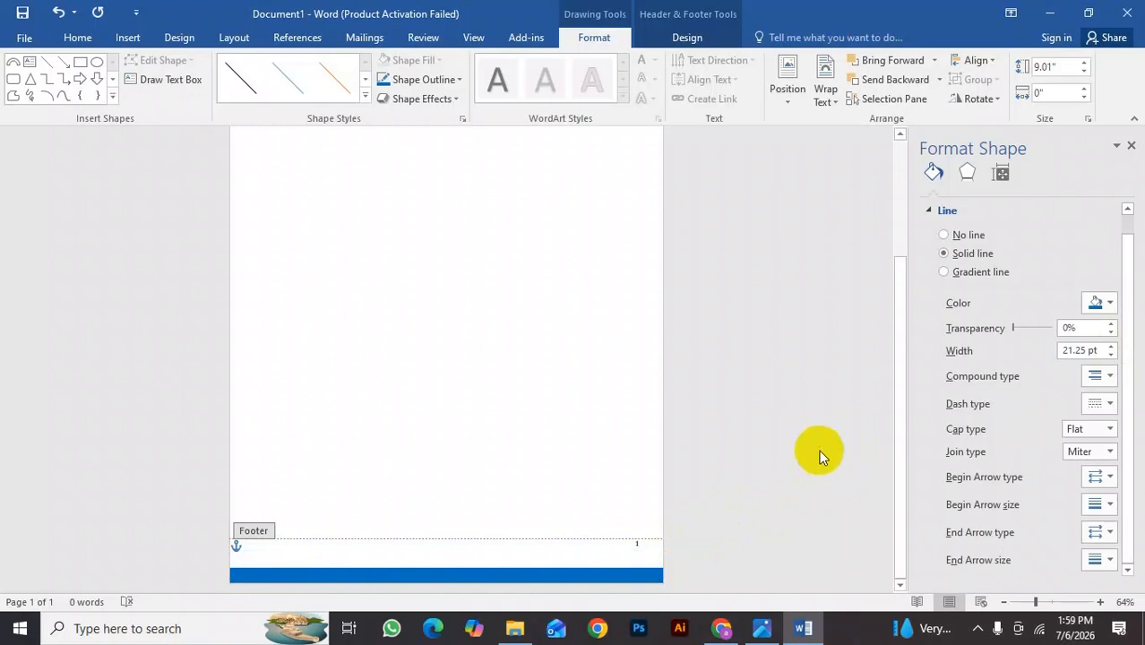
Thicken the footer line to 43.5 pt and colour it with the darkest shade of the theme blue.
{"action": "left_click", "coordinate": [1114, 347]}
{"action": "left_click", "coordinate": [1114, 348]}
{"action": "left_click", "coordinate": [1114, 350]}
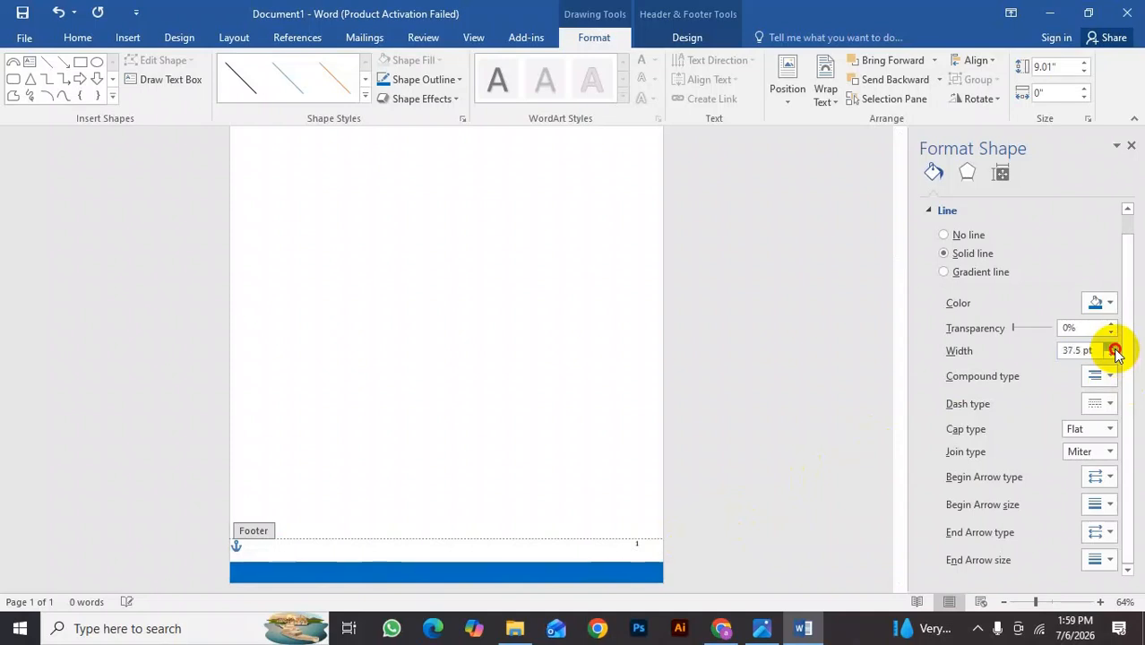
{"action": "left_click", "coordinate": [1115, 349]}
{"action": "left_click", "coordinate": [1115, 350]}
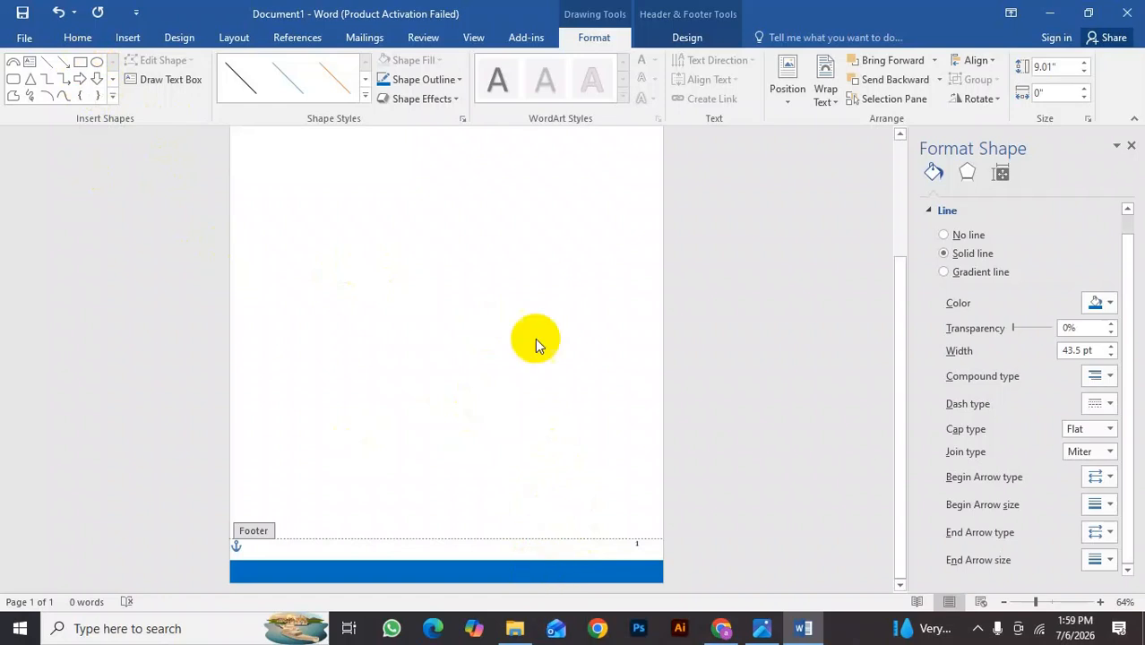
{"action": "left_click", "coordinate": [454, 81]}
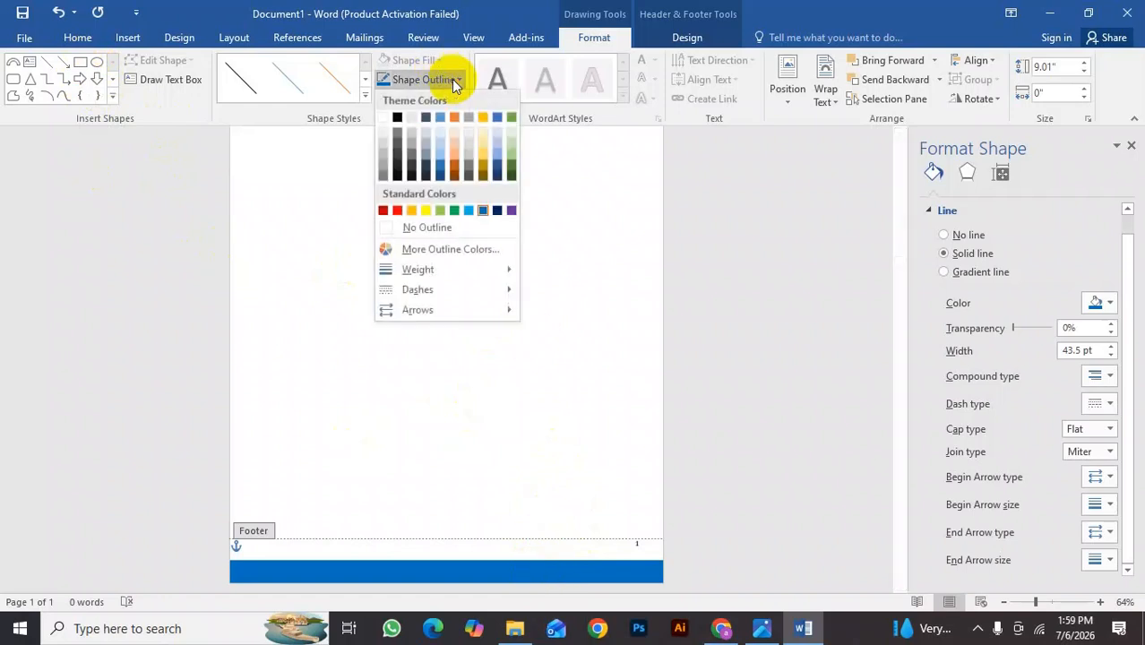
{"action": "left_click", "coordinate": [444, 179]}
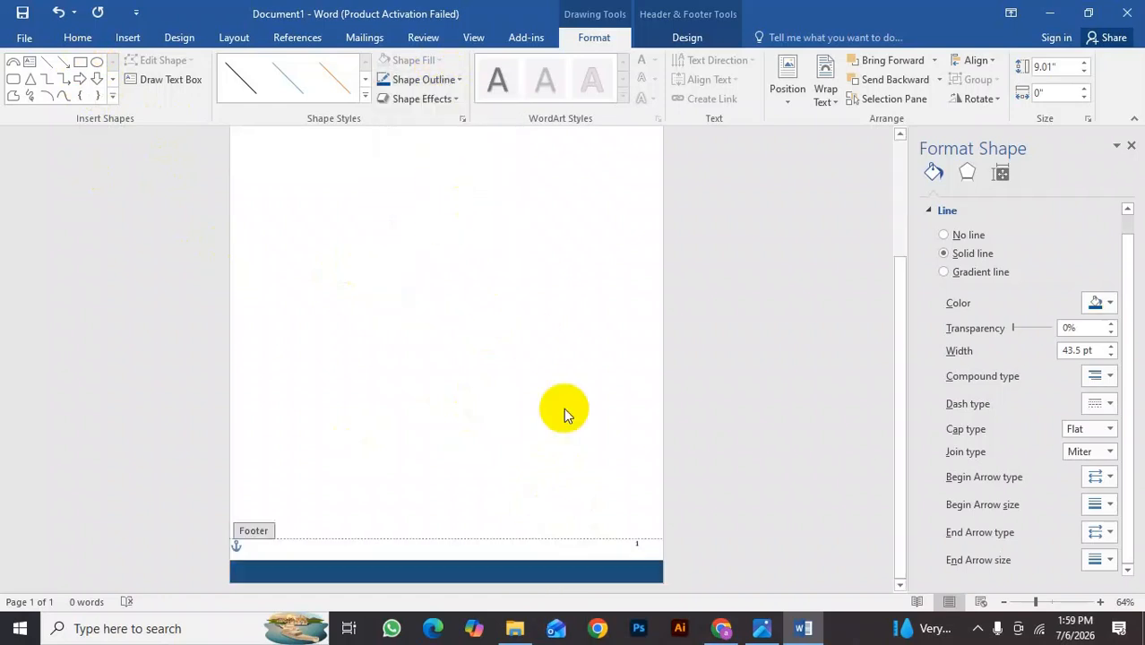
Move the dark blue line from the footer to the top edge of the page in the header.
{"action": "mouse_move", "coordinate": [534, 571]}
{"action": "left_mouse_down"}
{"action": "mouse_move", "coordinate": [540, 485]}
{"action": "mouse_move", "coordinate": [561, 530]}
{"action": "mouse_move", "coordinate": [549, 564]}
{"action": "left_mouse_up"}
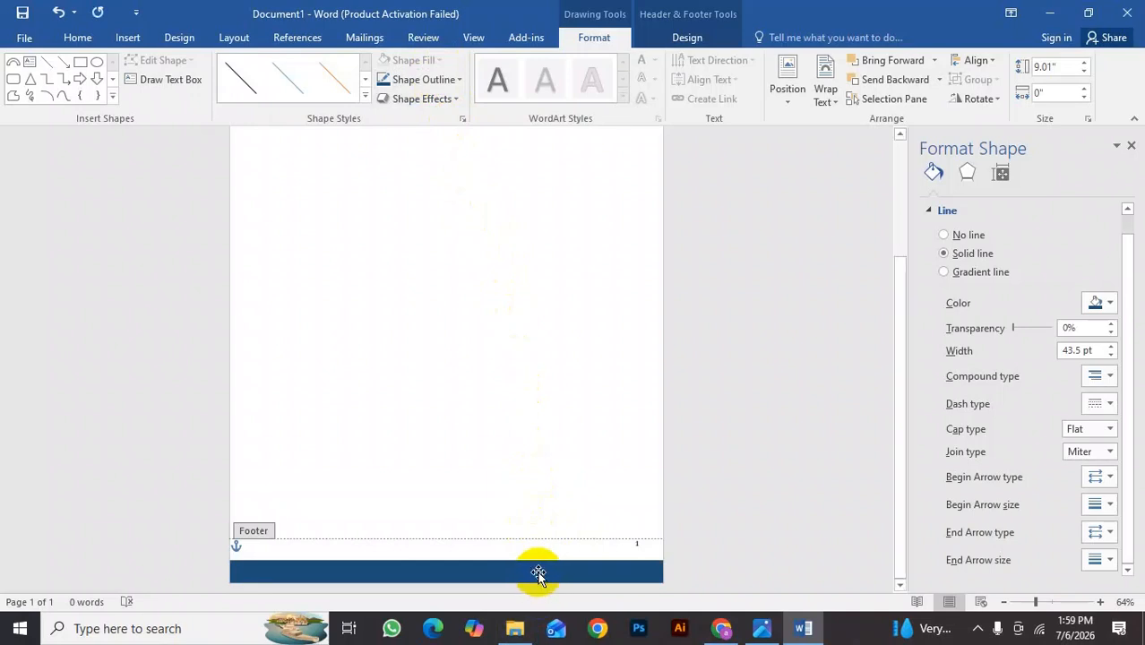
{"action": "left_click_drag", "start_coordinate": [537, 572], "coordinate": [519, 332]}
{"action": "scroll", "coordinate": [519, 332], "scroll_direction": "up", "scroll_amount": 3}
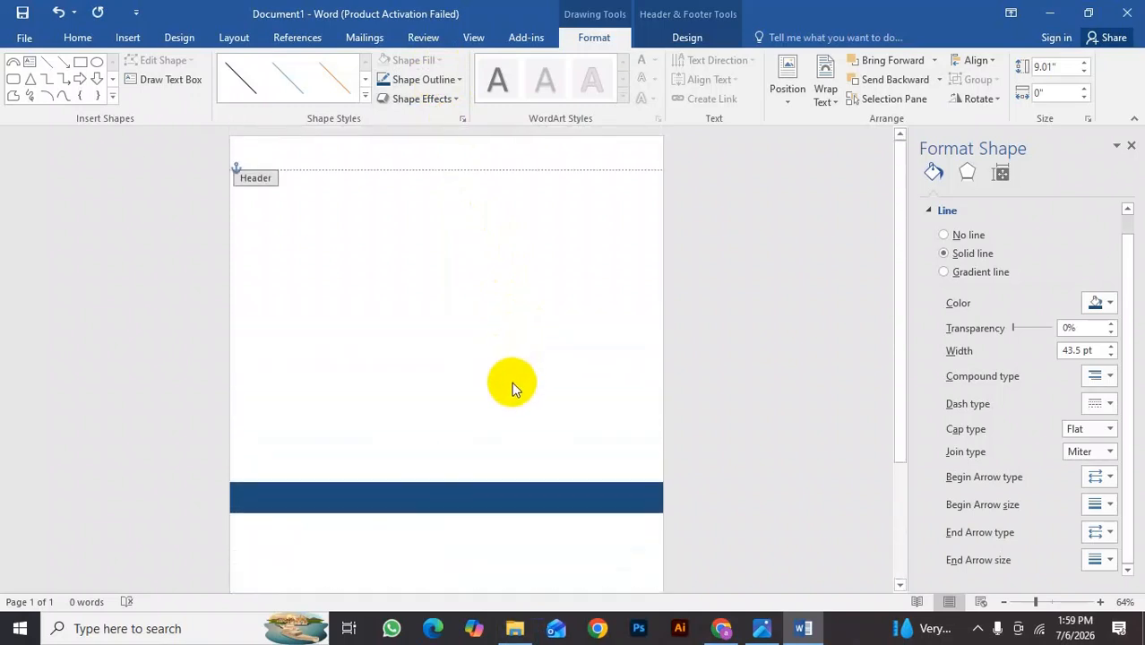
{"action": "left_click_drag", "start_coordinate": [549, 511], "coordinate": [564, 149]}
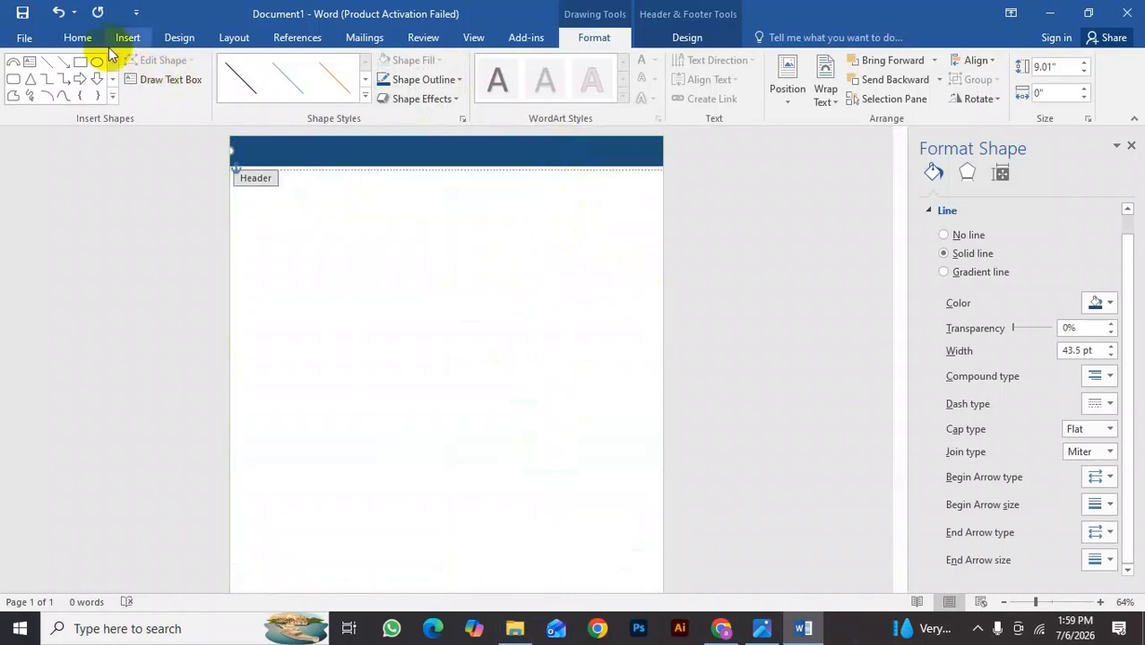
Check the sample in Photos, duplicate the header line in Word and recolour the copy medium blue, leaving a dark strip below it.
{"action": "left_click", "coordinate": [762, 628]}
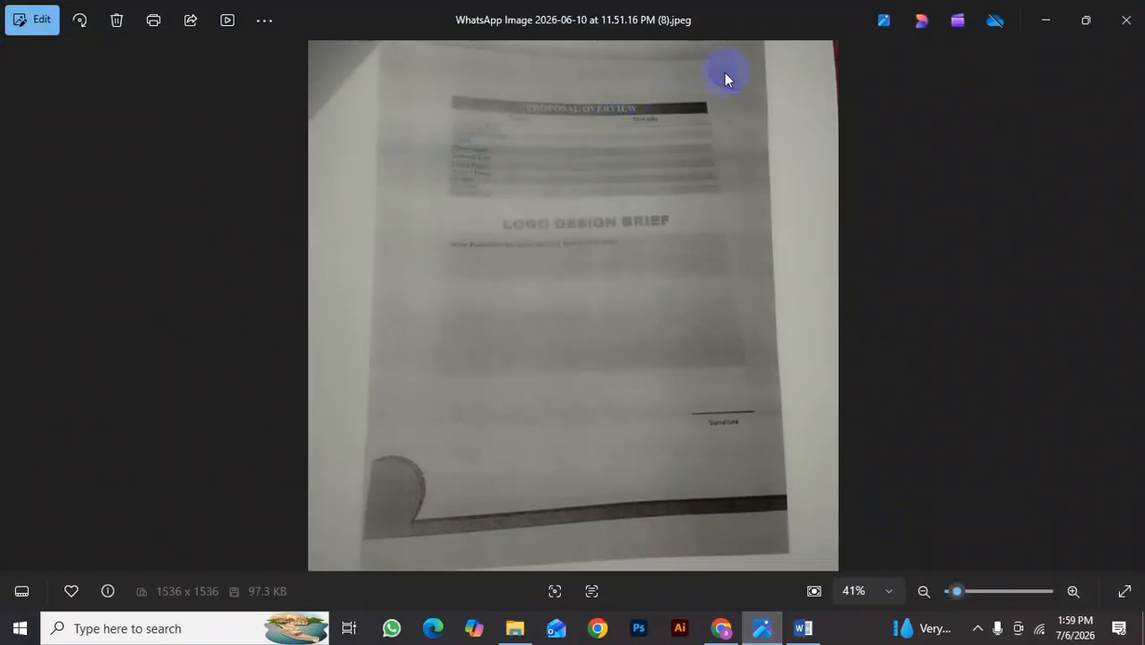
{"action": "left_click", "coordinate": [800, 638]}
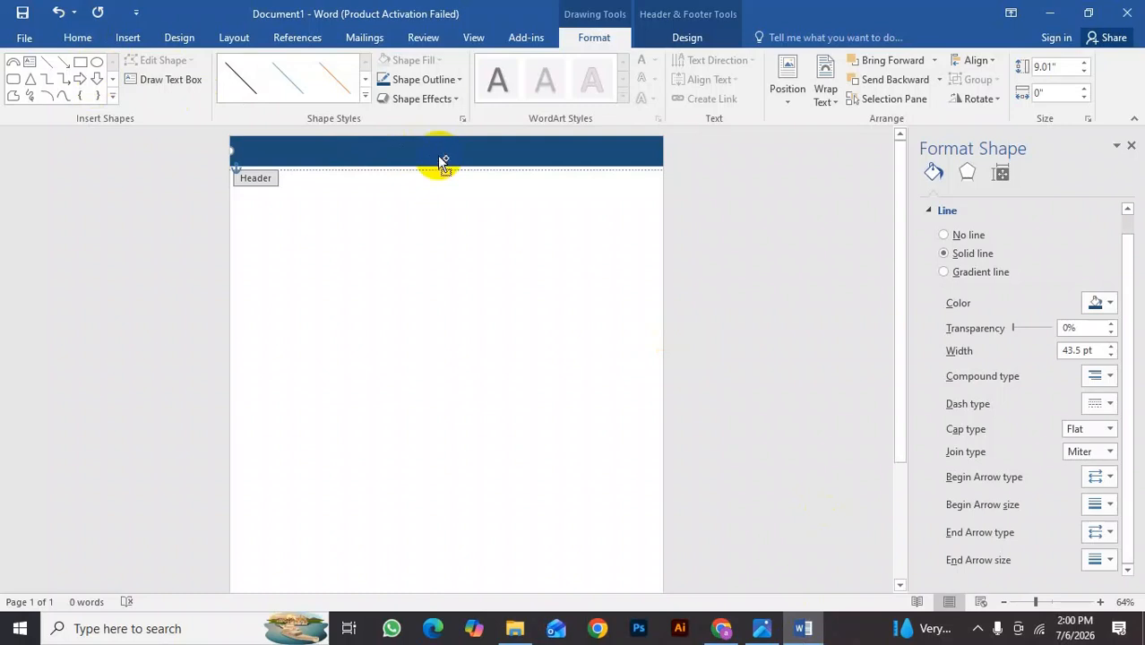
{"action": "left_click_drag", "start_coordinate": [442, 164], "coordinate": [445, 174]}
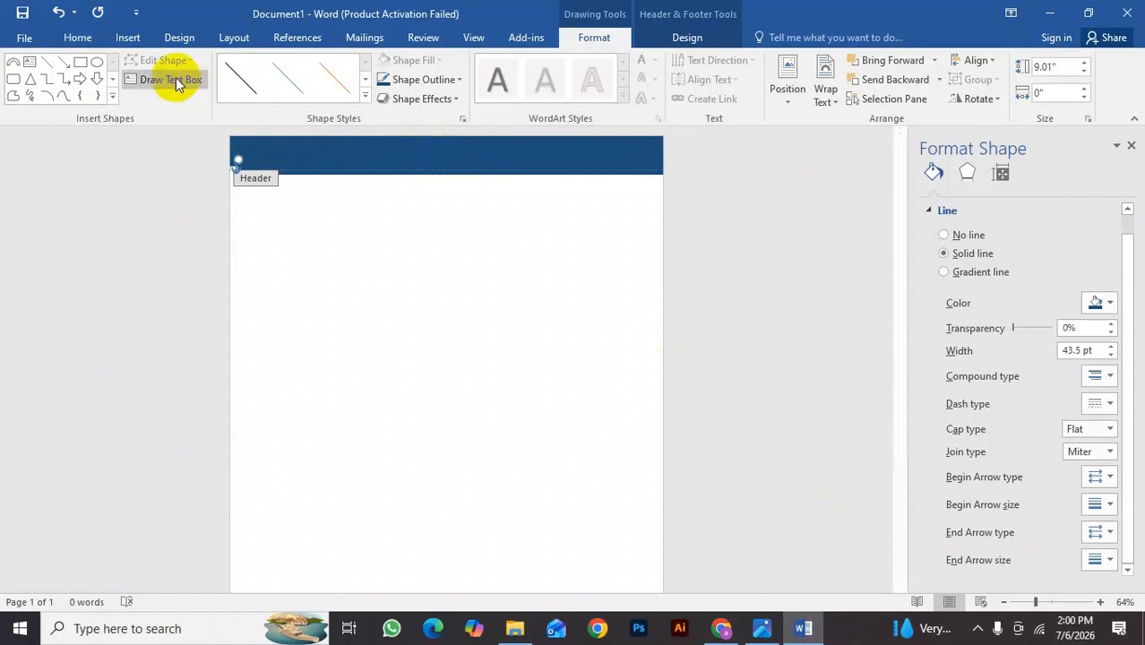
{"action": "left_click", "coordinate": [459, 80]}
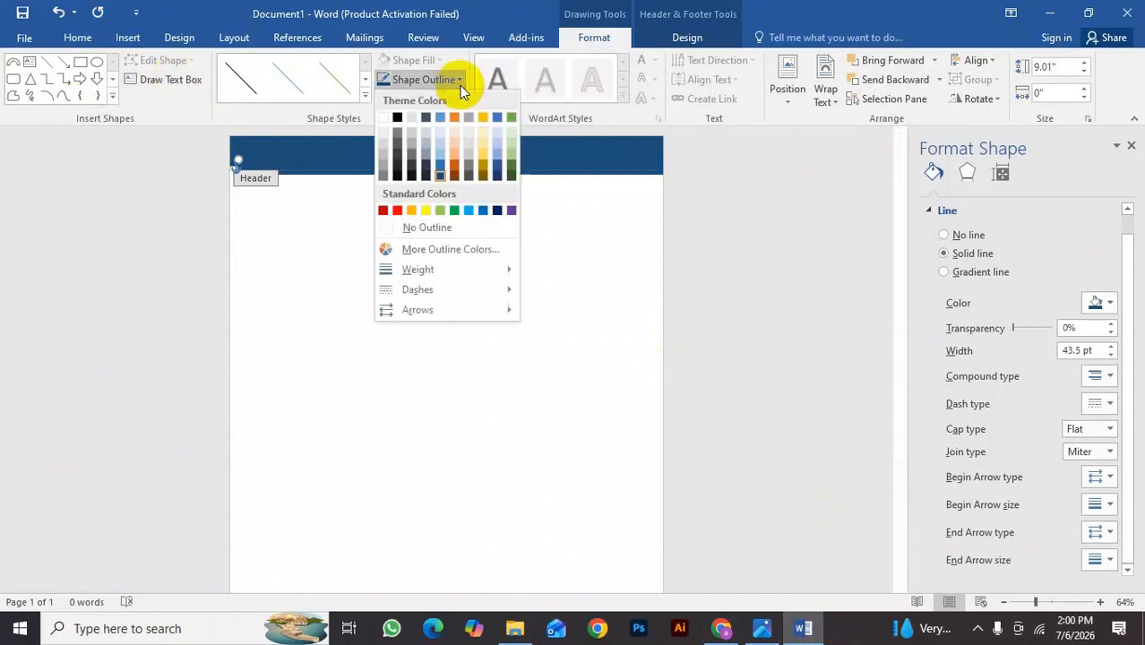
{"action": "left_click", "coordinate": [440, 170]}
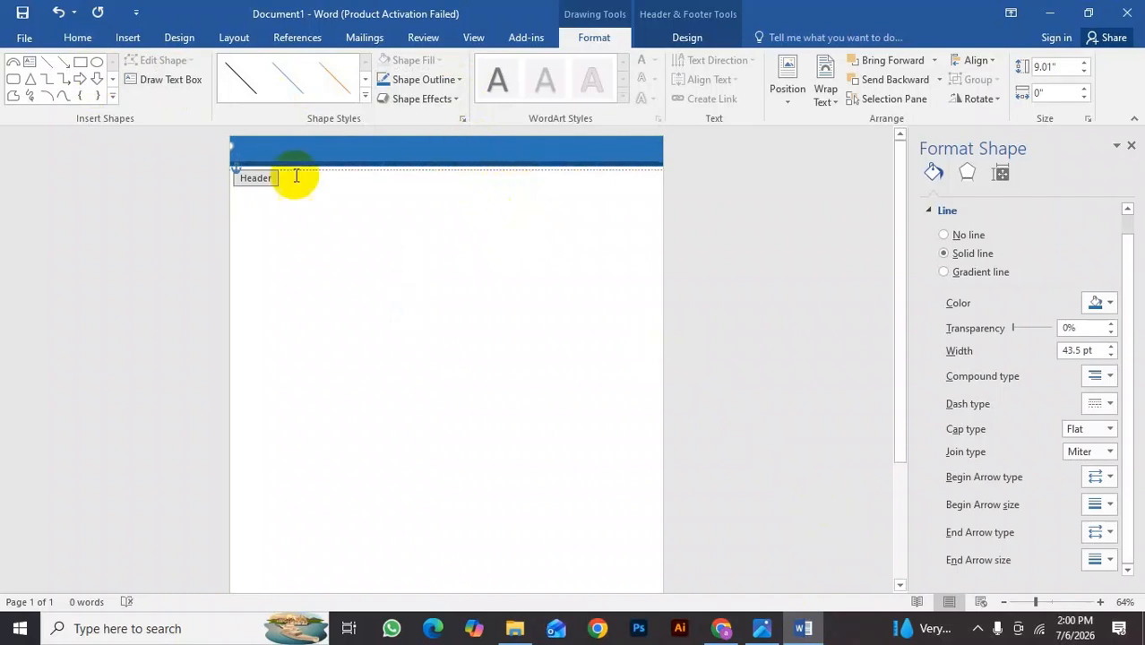
Draw a circle about 1.57" in diameter and place it over the page's upper-right corner, partly beyond the edge.
{"action": "left_click", "coordinate": [97, 61]}
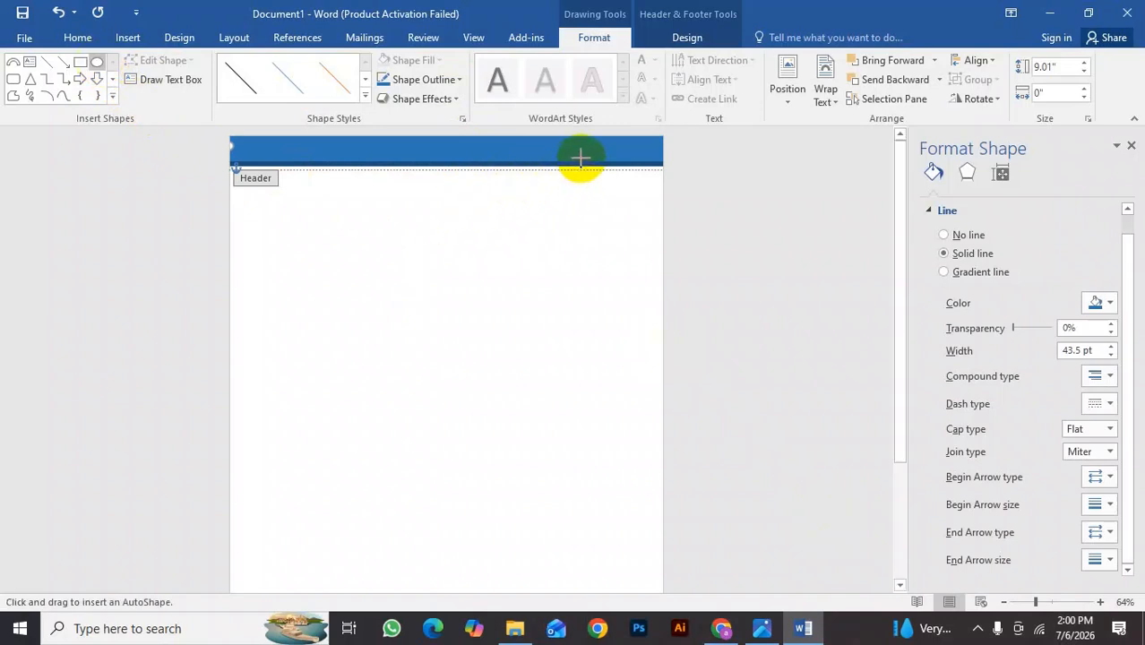
{"action": "left_click_drag", "start_coordinate": [580, 158], "coordinate": [651, 230]}
{"action": "left_click_drag", "start_coordinate": [621, 194], "coordinate": [661, 170]}
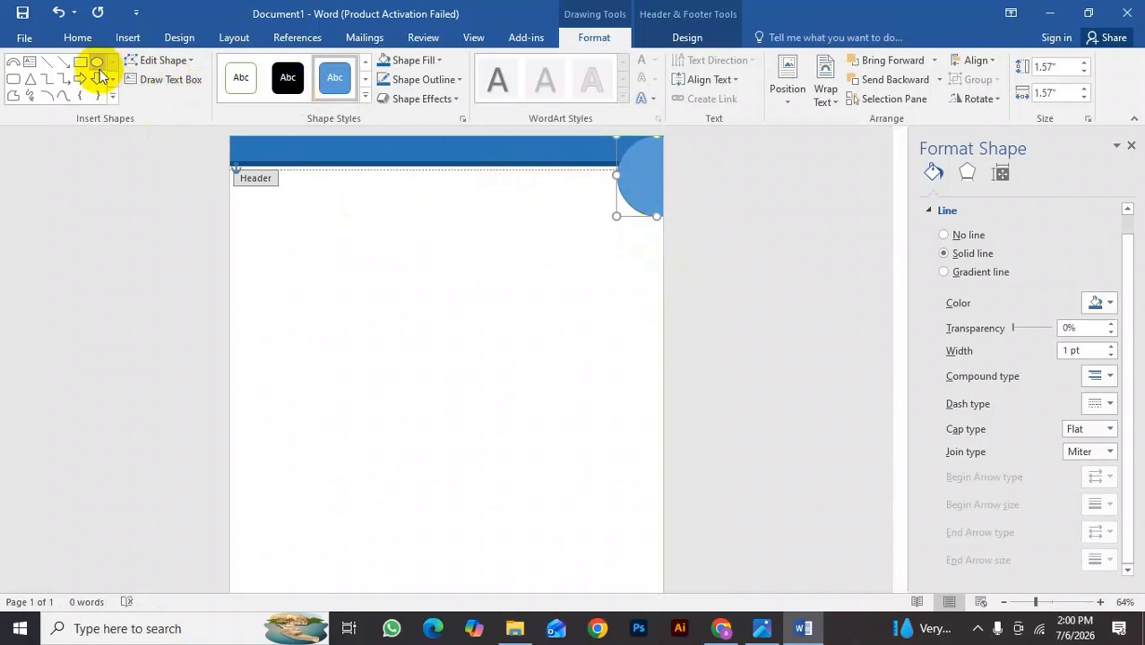
Fill the corner circle with the darkest shade of the theme blue and remove its outline.
{"action": "left_click", "coordinate": [436, 61]}
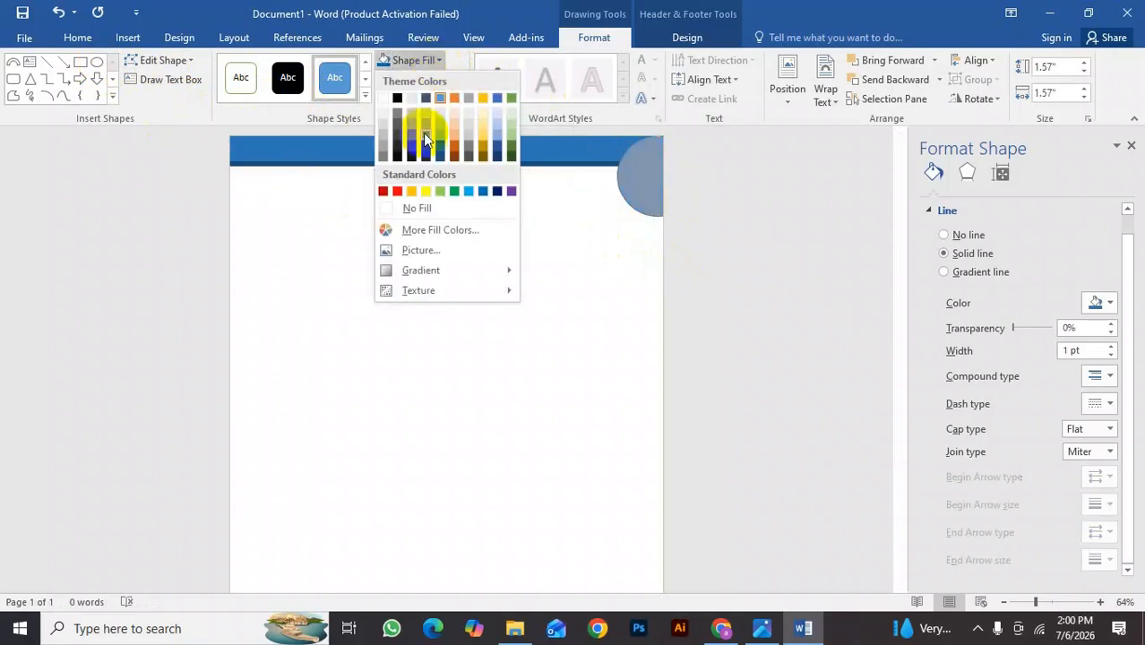
{"action": "left_click", "coordinate": [439, 160]}
{"action": "left_click", "coordinate": [454, 80]}
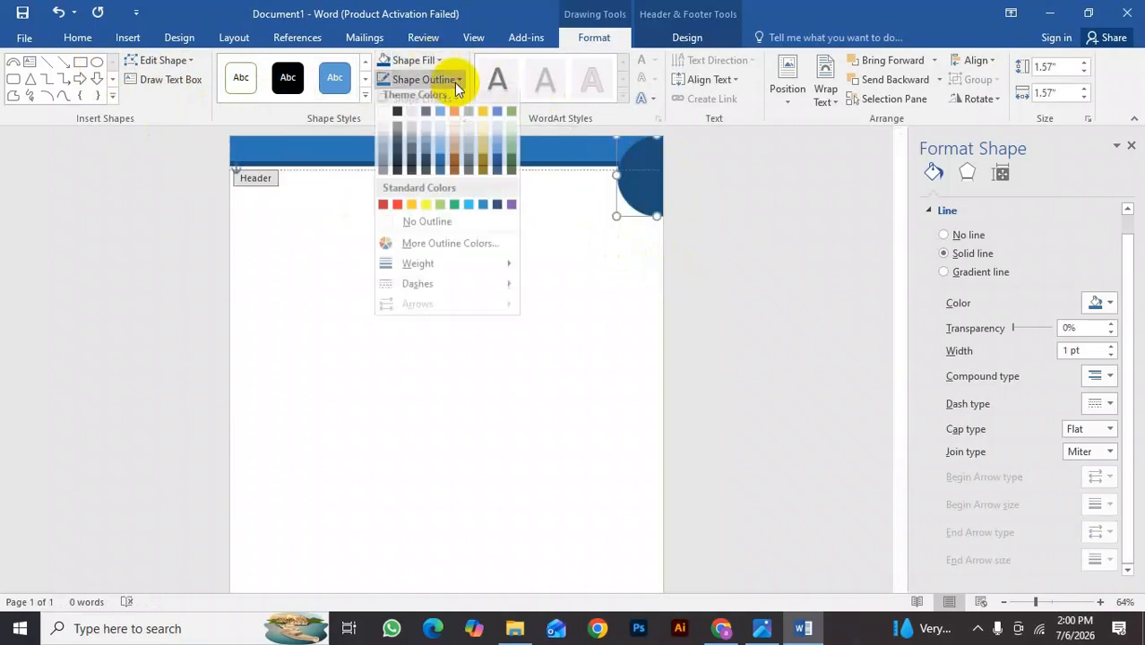
{"action": "left_click", "coordinate": [397, 234]}
{"action": "left_click", "coordinate": [656, 204]}
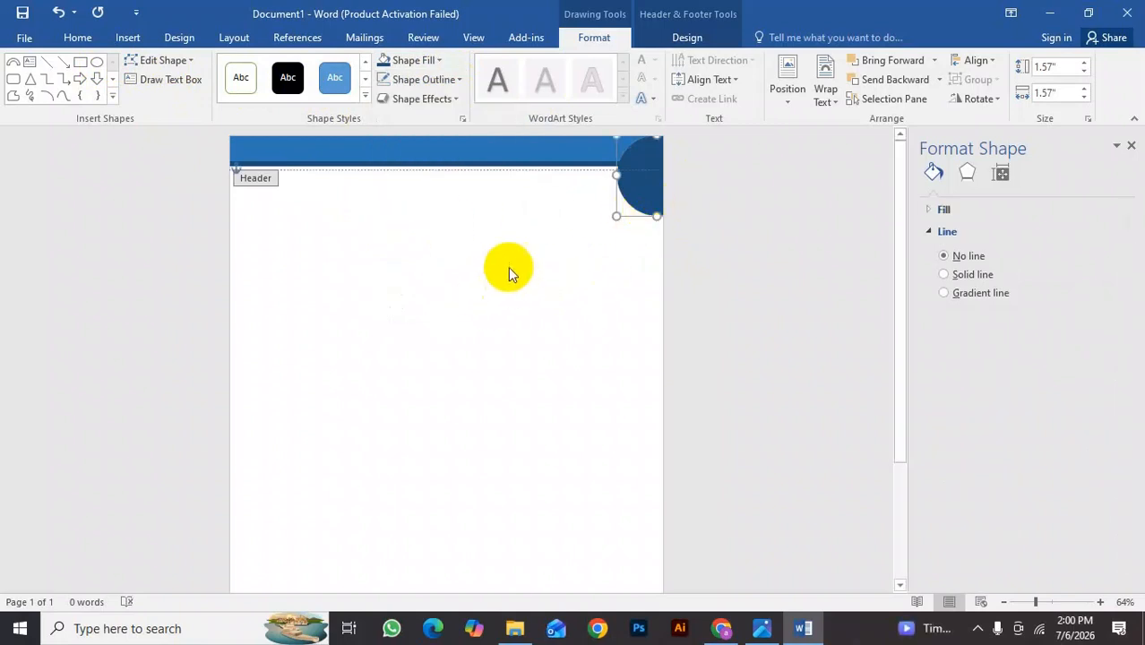
Check the header design from the document body, reopen the header and duplicate the dark blue corner circle.
{"action": "double_click", "coordinate": [576, 287]}
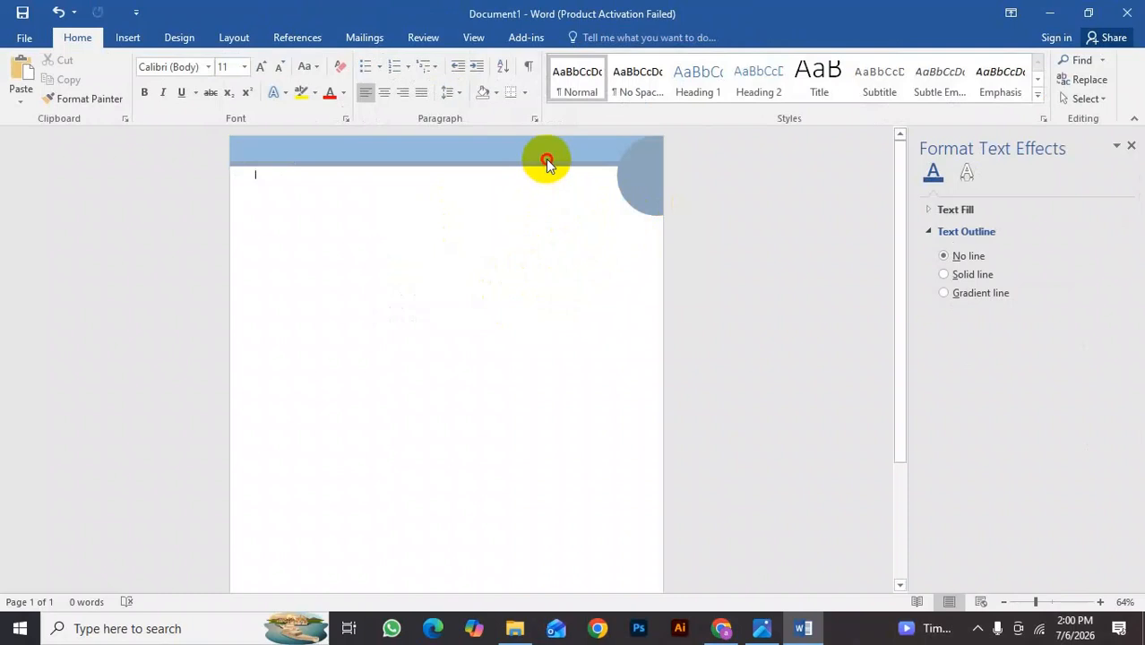
{"action": "double_click", "coordinate": [545, 160]}
{"action": "left_click", "coordinate": [661, 170]}
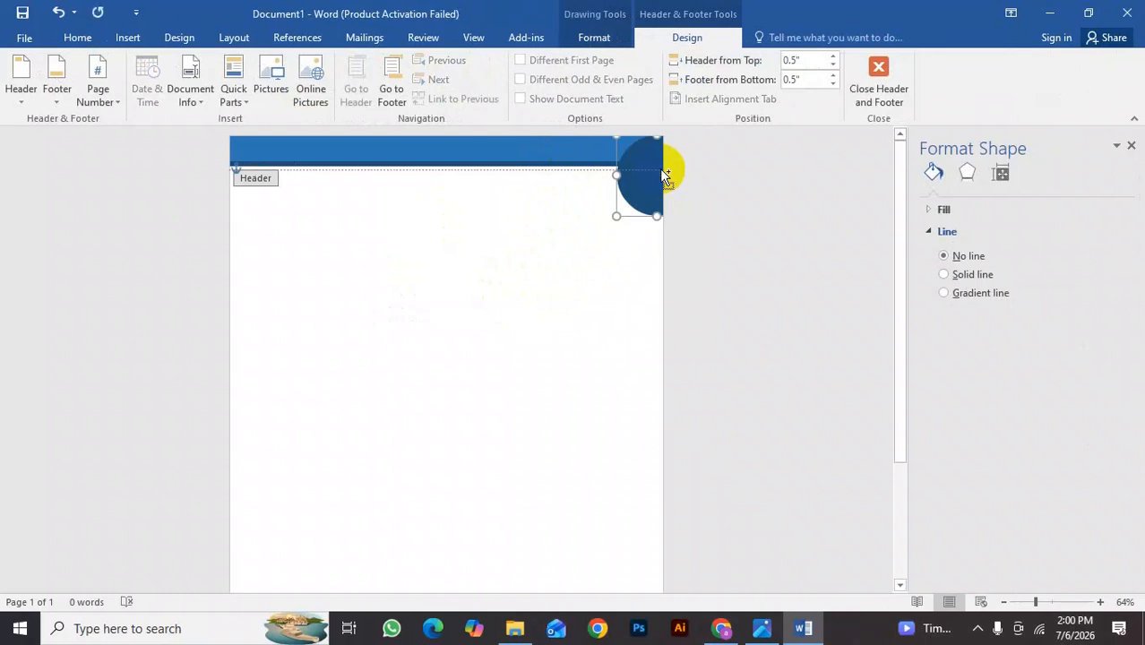
{"action": "key", "text": "ctrl+v"}
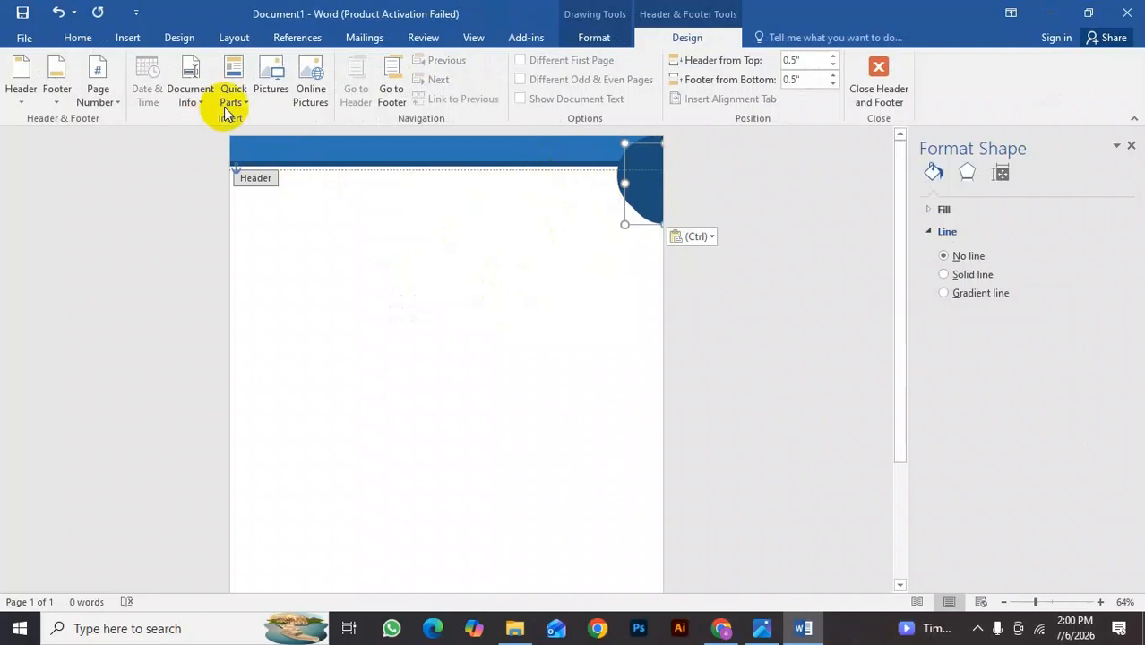
Fill the duplicate circle with medium blue and position it over the dark circle, leaving a dark crescent along its edge.
{"action": "left_click", "coordinate": [594, 36]}
{"action": "left_click", "coordinate": [429, 60]}
{"action": "left_click", "coordinate": [439, 150]}
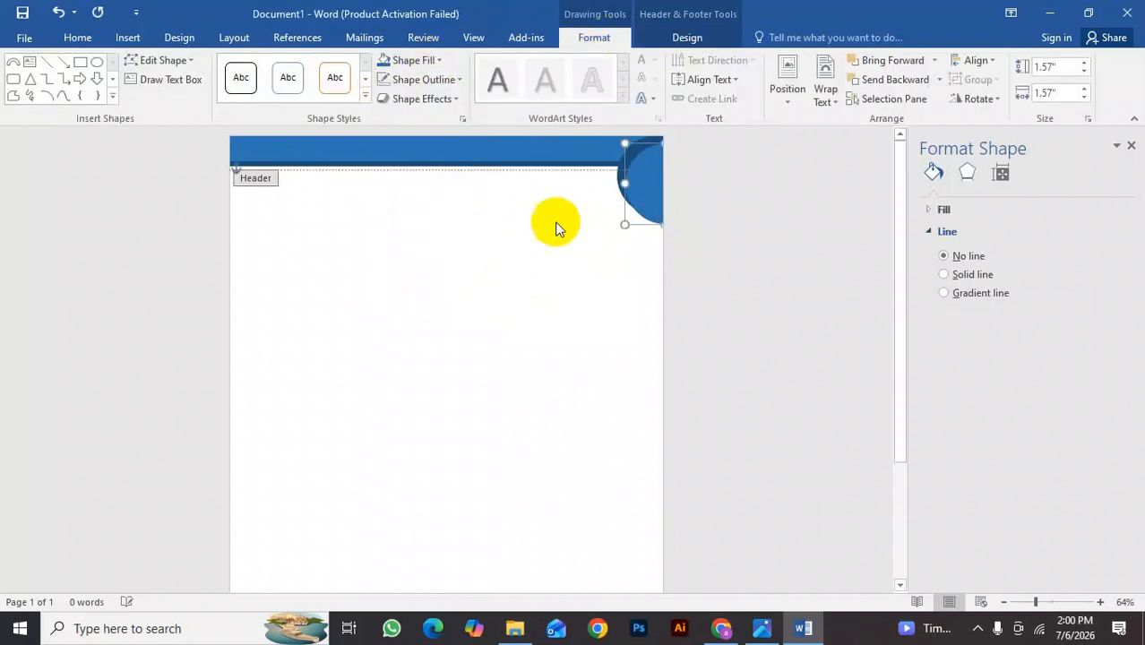
{"action": "mouse_move", "coordinate": [650, 175]}
{"action": "left_mouse_down"}
{"action": "mouse_move", "coordinate": [645, 160]}
{"action": "mouse_move", "coordinate": [647, 179]}
{"action": "left_mouse_up"}
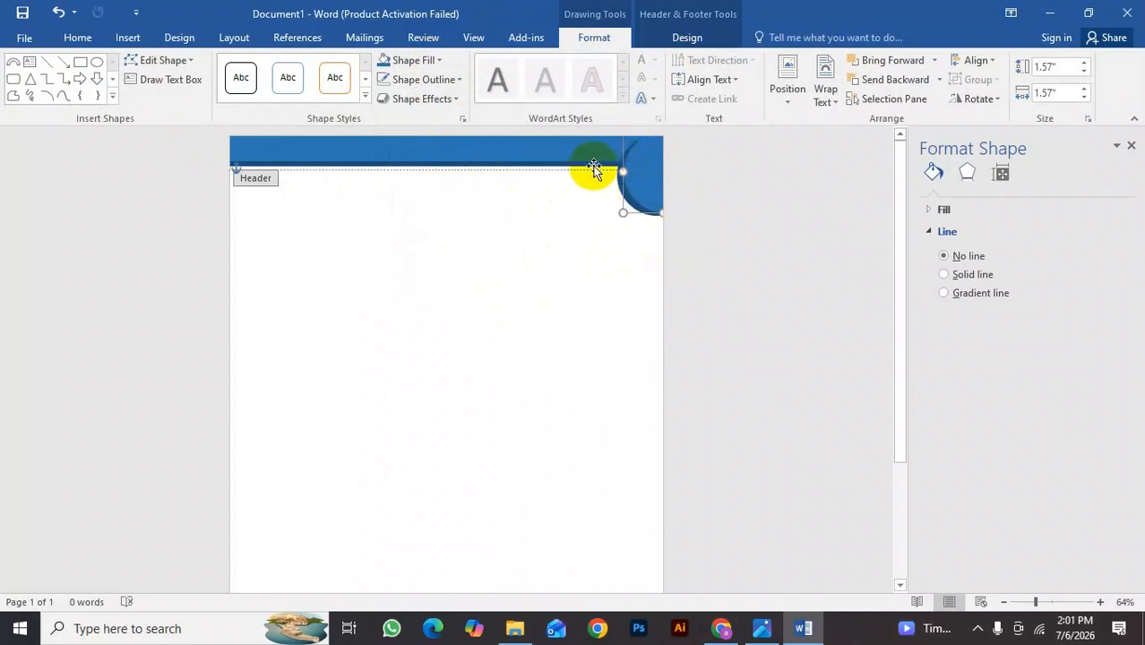
Bring the medium blue header band in front of the corner circles and place it back over the dark blue band.
{"action": "left_click_drag", "start_coordinate": [592, 154], "coordinate": [595, 266]}
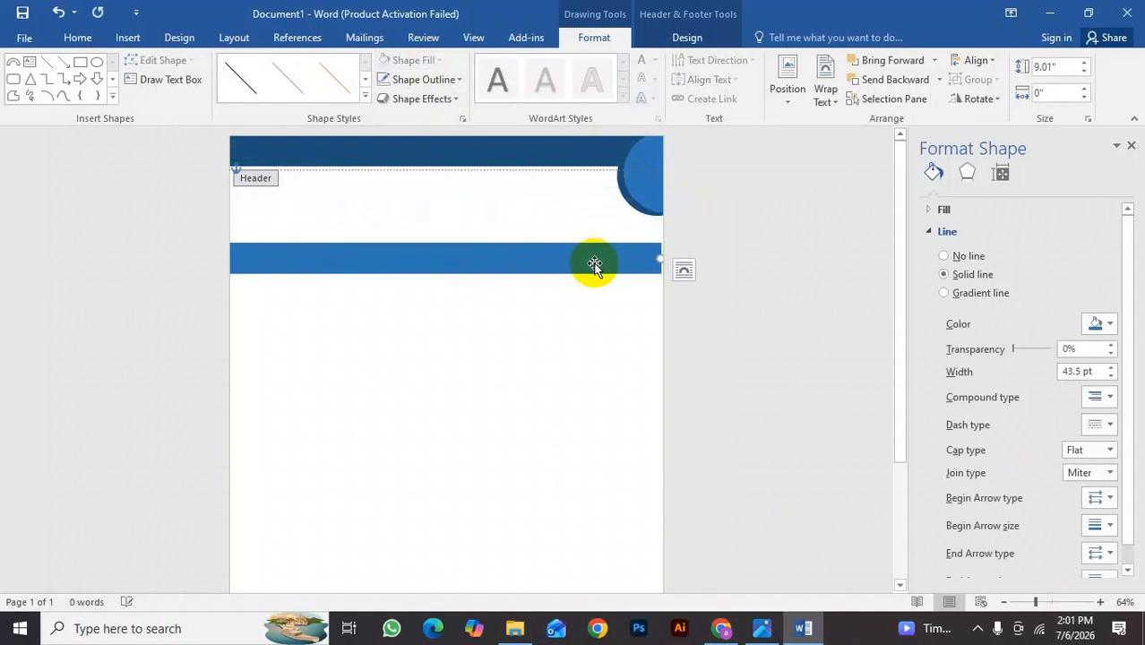
{"action": "left_click", "coordinate": [651, 182]}
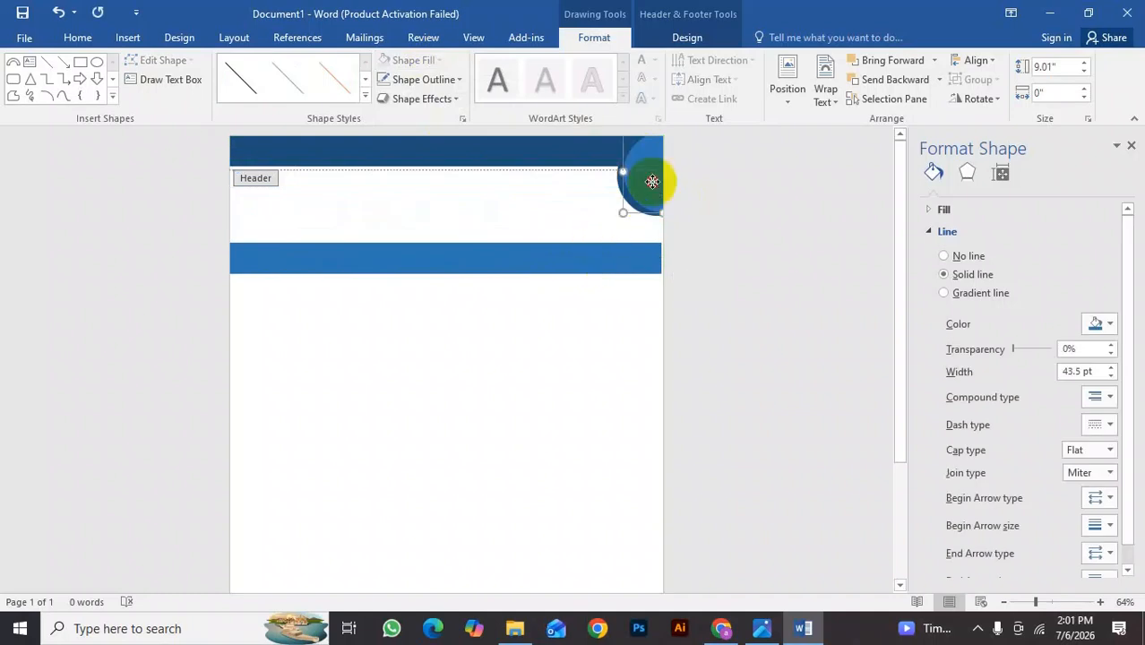
{"action": "right_click", "coordinate": [555, 261]}
{"action": "mouse_move", "coordinate": [602, 450]}
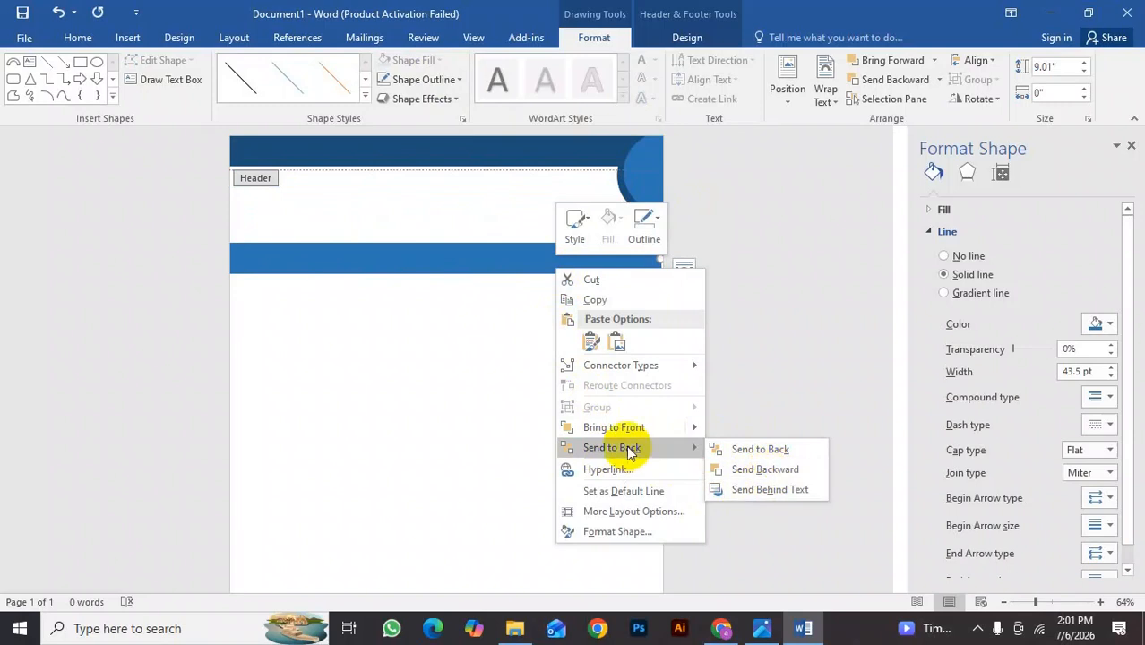
{"action": "mouse_move", "coordinate": [649, 427]}
{"action": "left_click", "coordinate": [755, 433]}
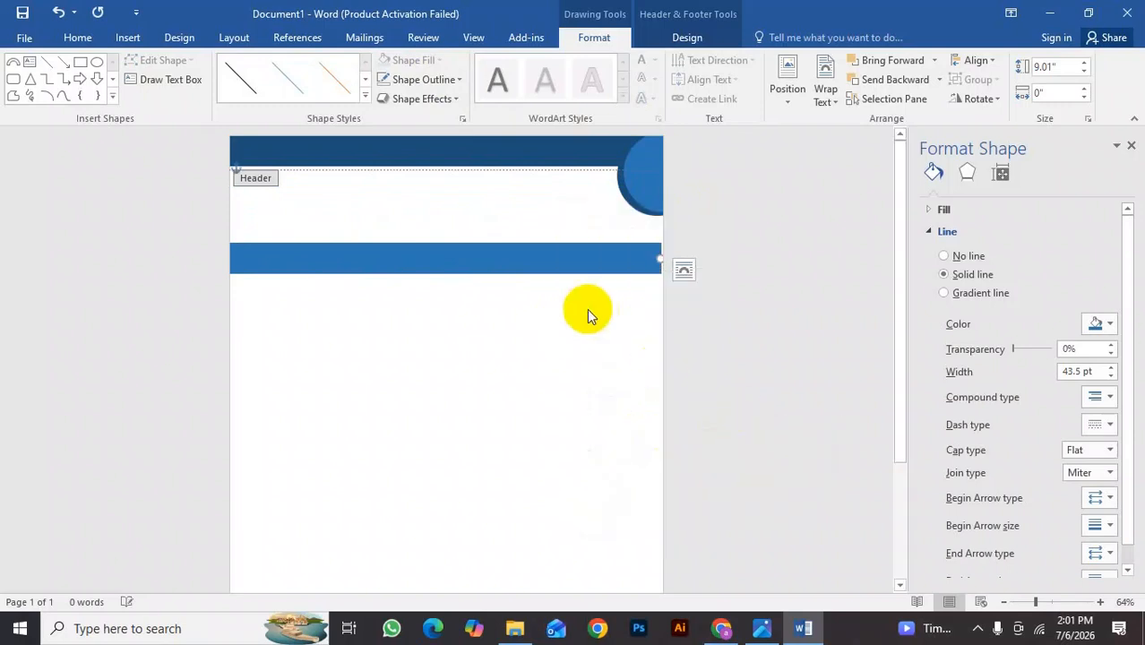
{"action": "left_click_drag", "start_coordinate": [563, 258], "coordinate": [558, 146]}
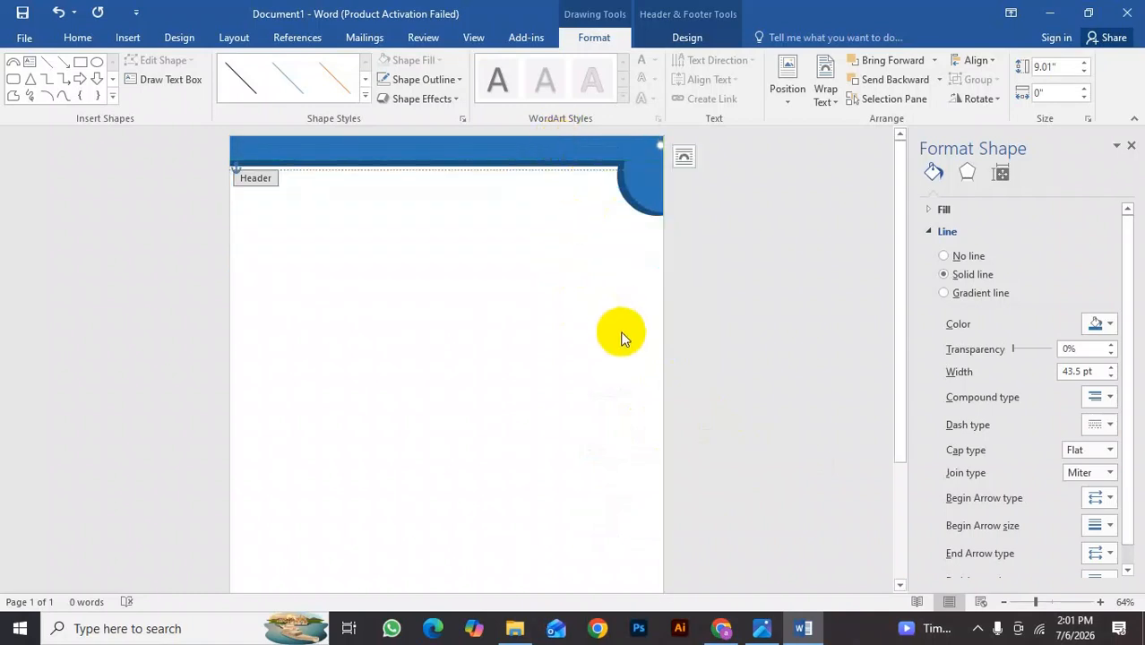
Draw a circle about 2.38" high by 2.13" wide in the footer and place it over the page's lower-left corner, partly beyond the edge.
{"action": "scroll", "coordinate": [621, 335], "scroll_direction": "down", "scroll_amount": 5}
{"action": "scroll", "coordinate": [621, 350], "scroll_direction": "down", "scroll_amount": 2}
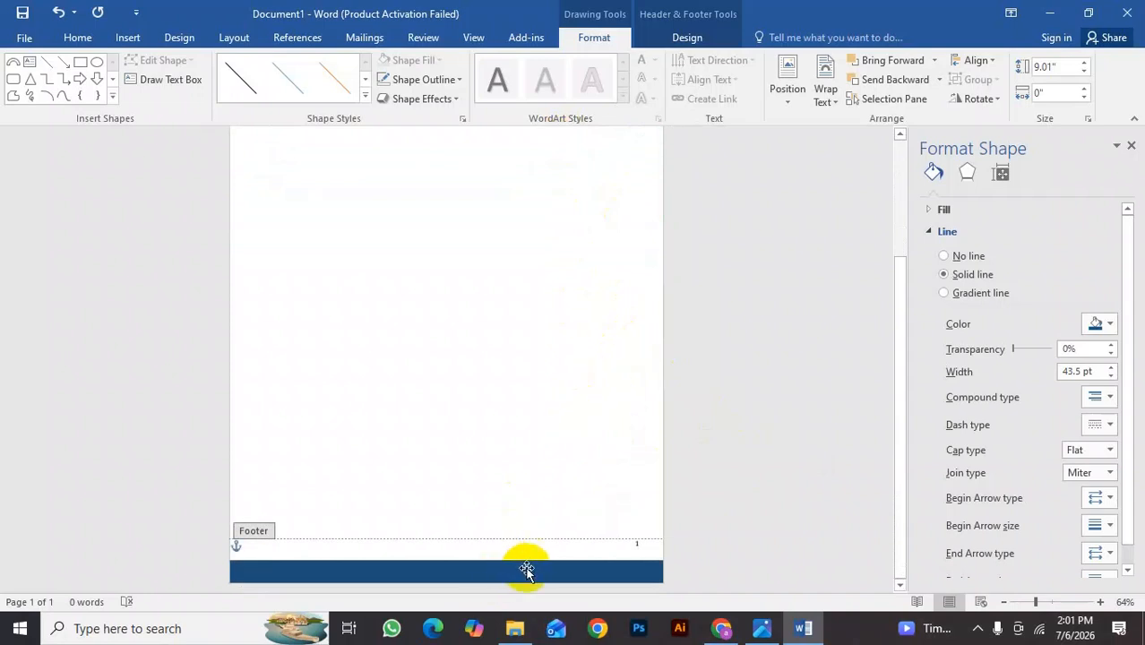
{"action": "left_click", "coordinate": [97, 78]}
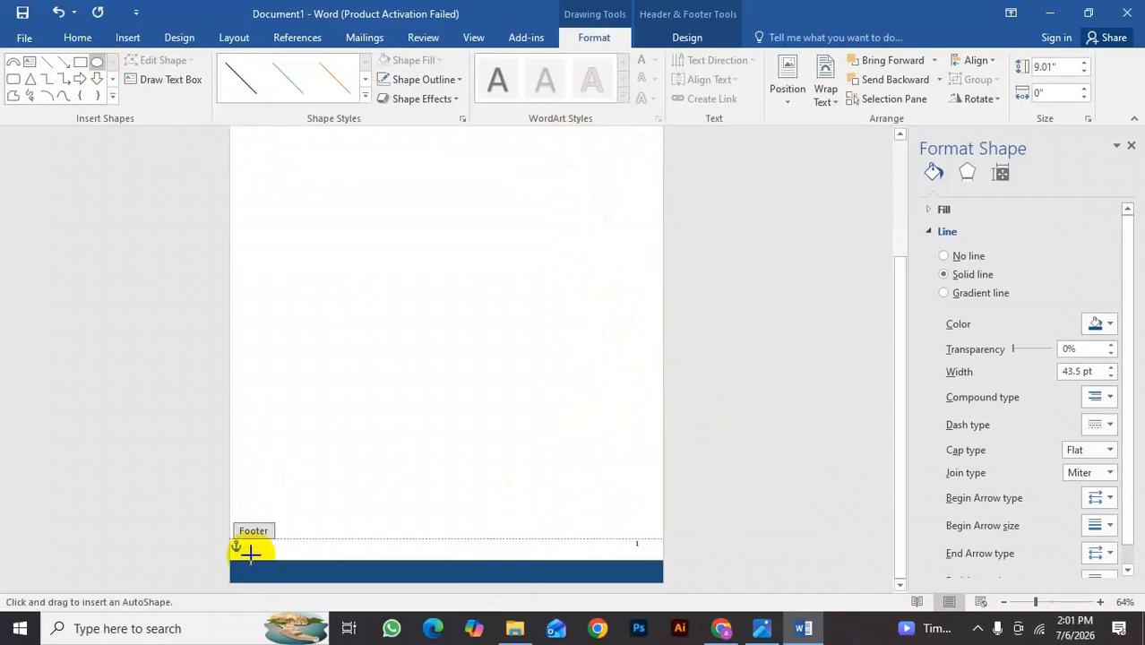
{"action": "left_click_drag", "start_coordinate": [242, 571], "coordinate": [351, 448]}
{"action": "left_click_drag", "start_coordinate": [324, 500], "coordinate": [283, 522]}
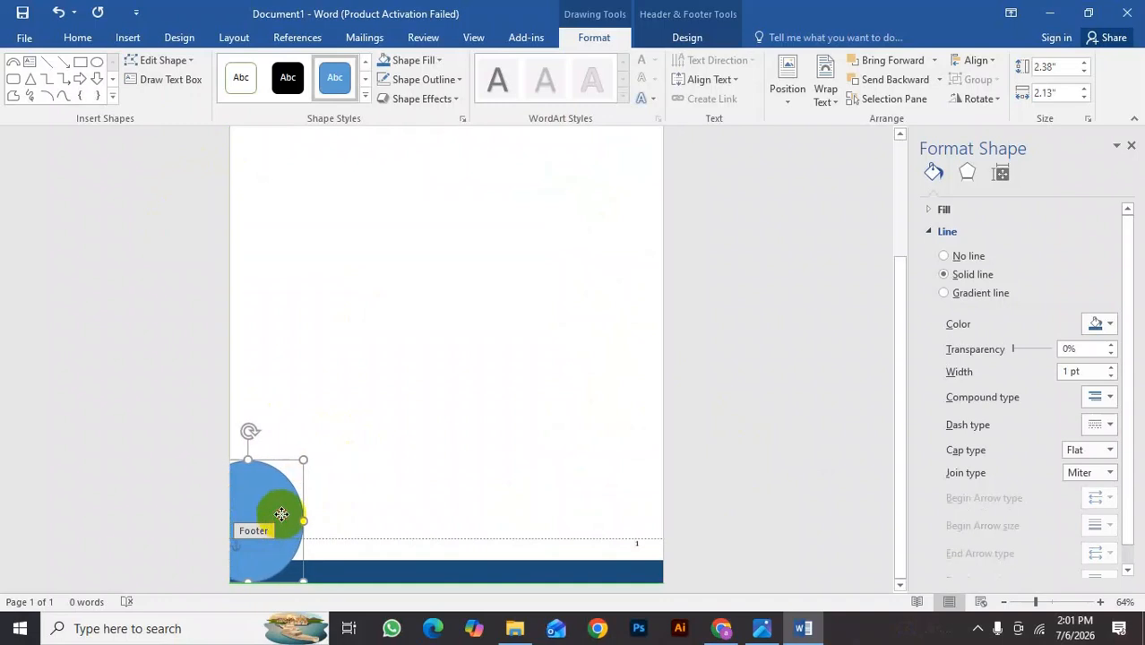
Remove the footer circle's outline and reduce its height to about 2.2".
{"action": "left_click", "coordinate": [460, 83]}
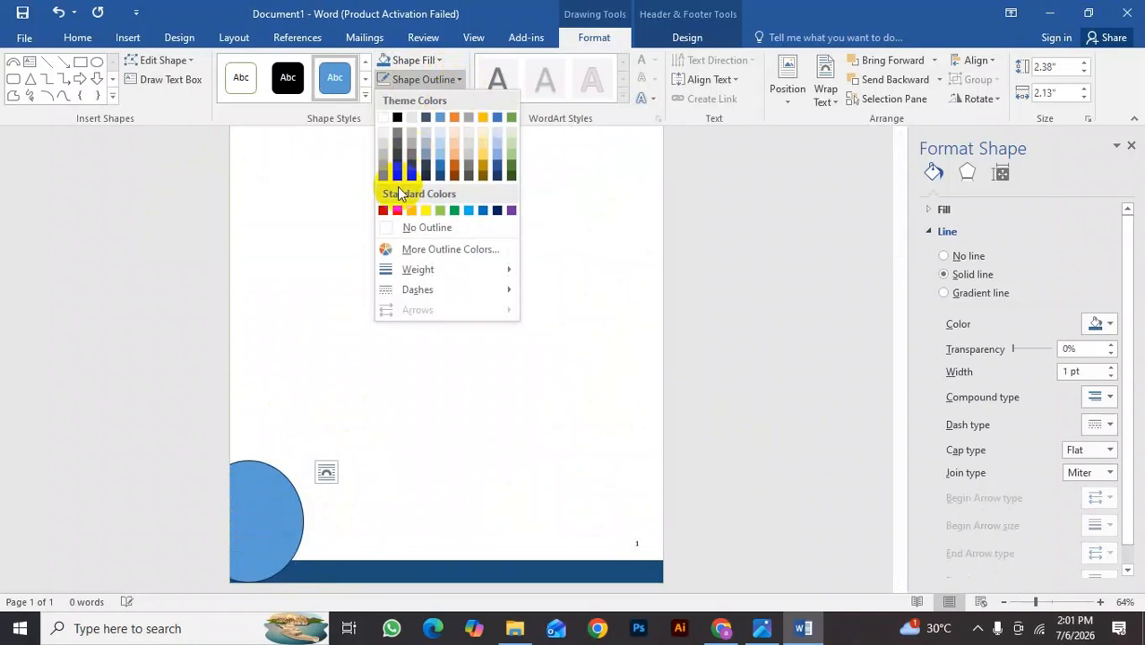
{"action": "left_click", "coordinate": [389, 228]}
{"action": "left_click_drag", "start_coordinate": [289, 498], "coordinate": [294, 519]}
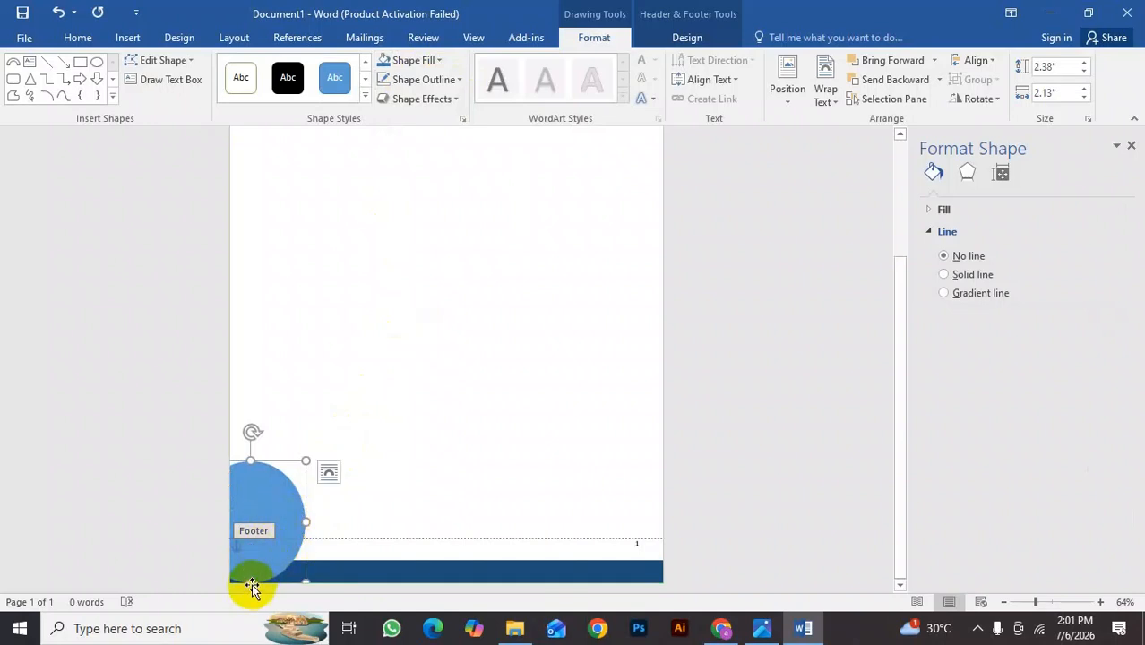
{"action": "left_click_drag", "start_coordinate": [252, 582], "coordinate": [291, 551]}
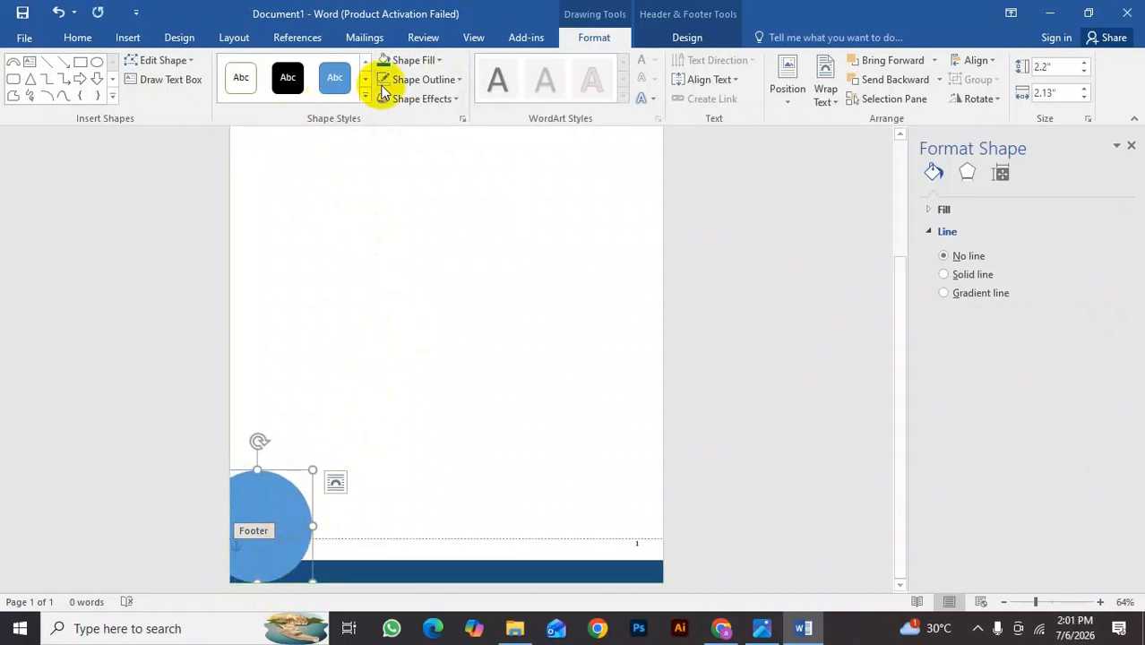
Fill the footer circle with the darkest shade of the theme blue, keeping it without an outline.
{"action": "left_click", "coordinate": [437, 61]}
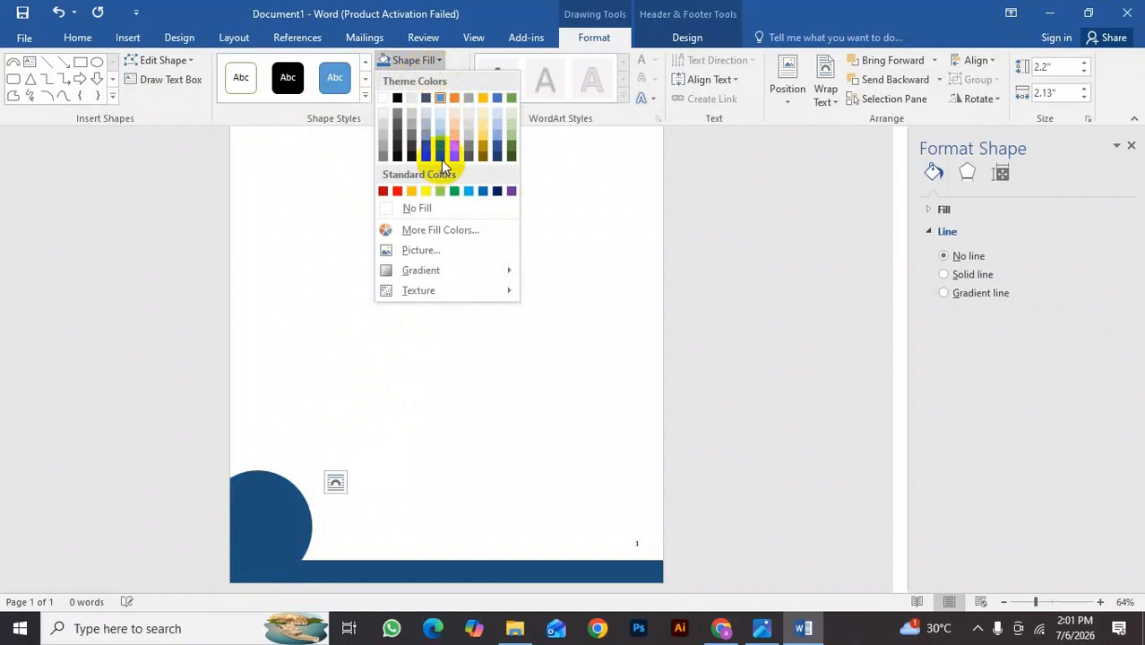
{"action": "left_click", "coordinate": [454, 66]}
{"action": "left_click", "coordinate": [454, 81]}
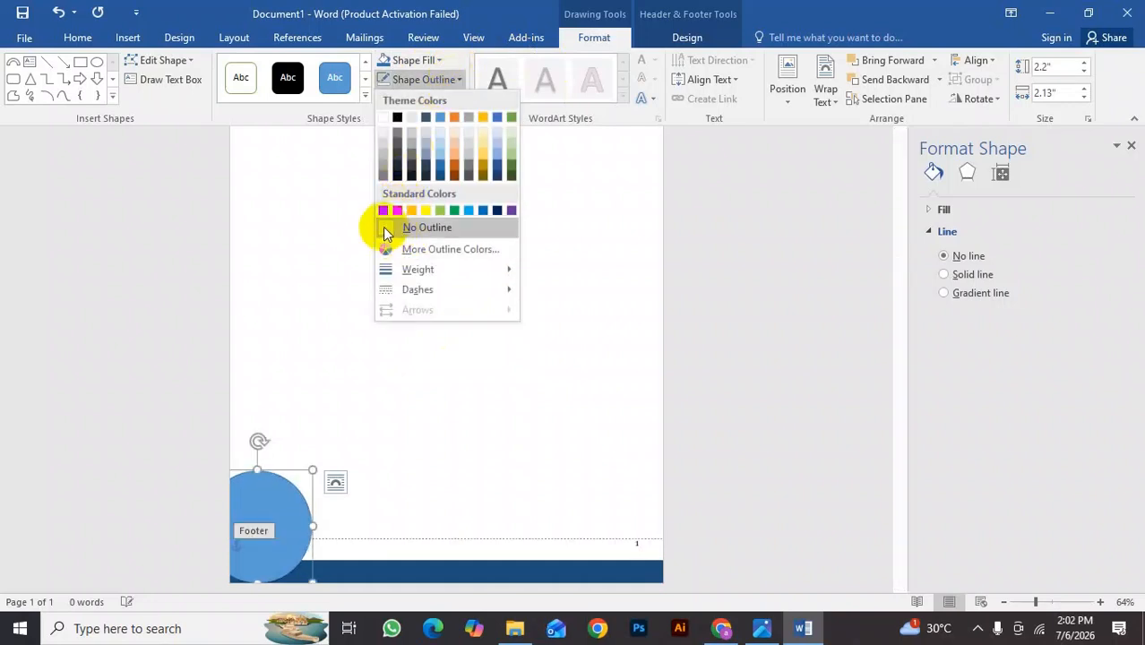
{"action": "left_click", "coordinate": [382, 227]}
{"action": "left_click", "coordinate": [439, 59]}
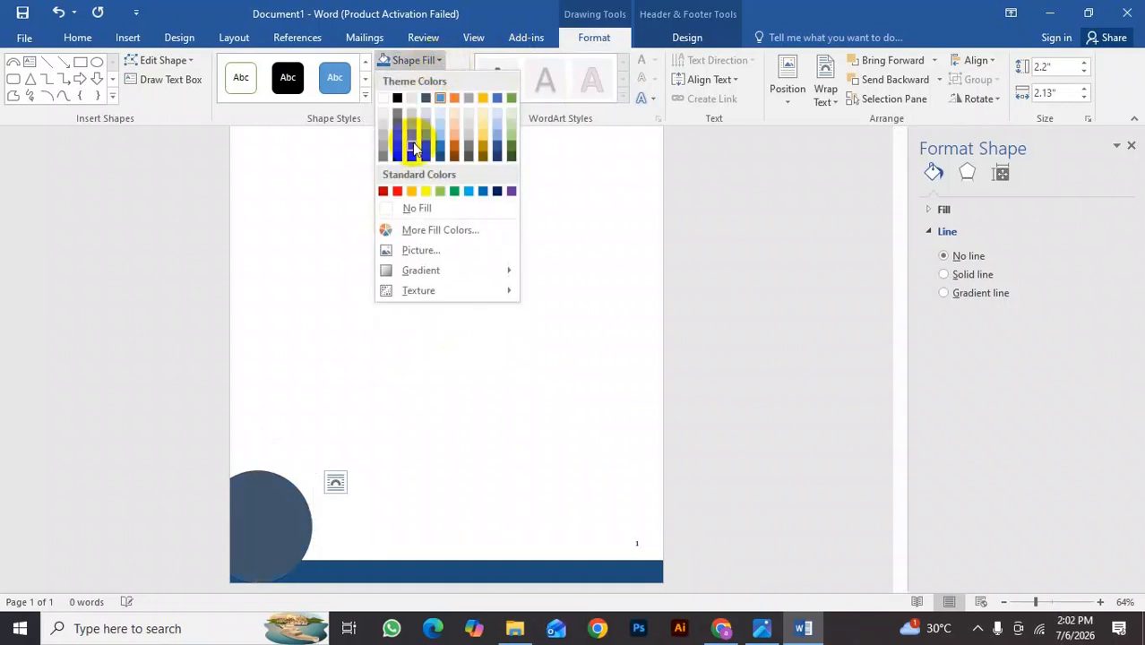
{"action": "left_click", "coordinate": [439, 159]}
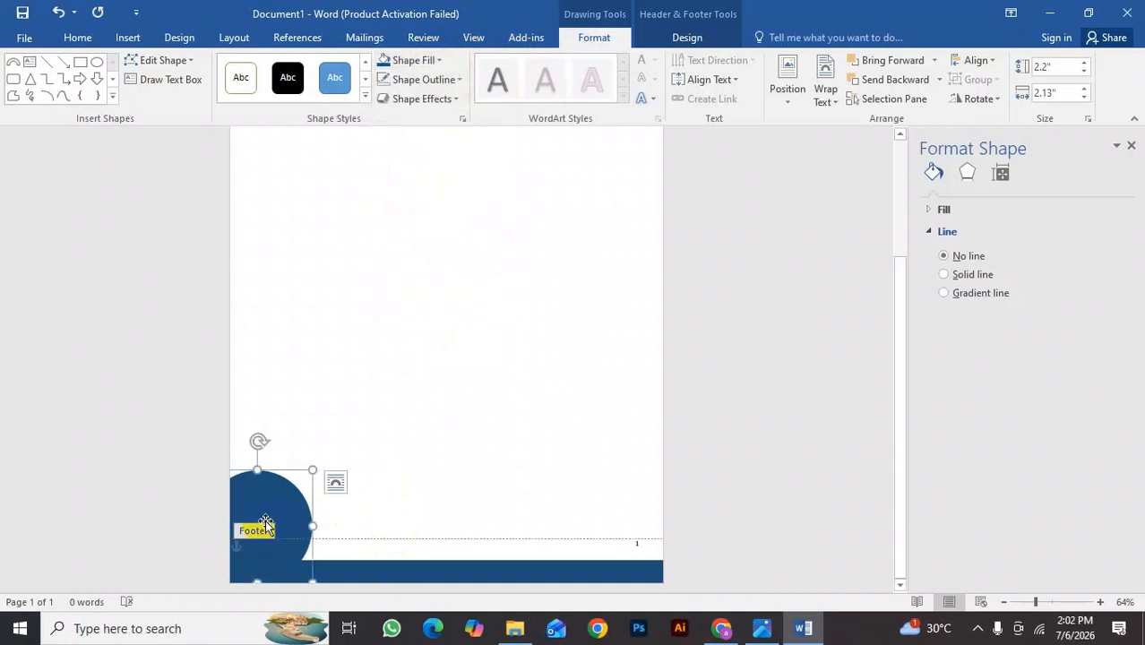
Select the dark footer circle and footer band together and move them up slightly so the band's full thickness lies on the page.
{"action": "left_click", "coordinate": [412, 573]}
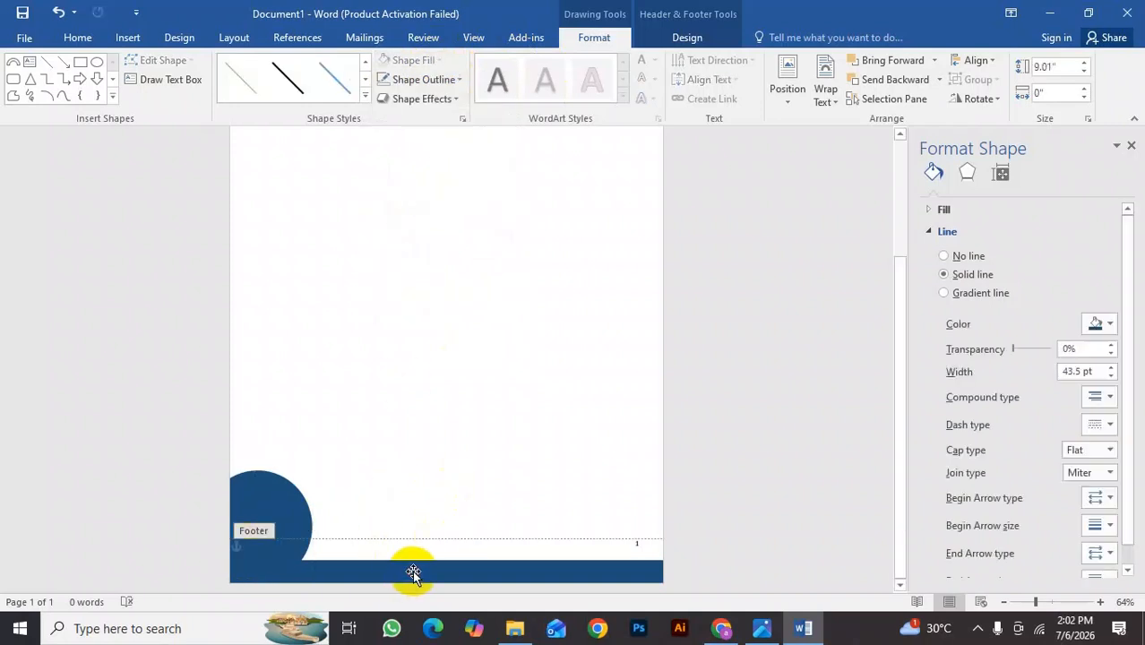
{"action": "left_click", "coordinate": [294, 512]}
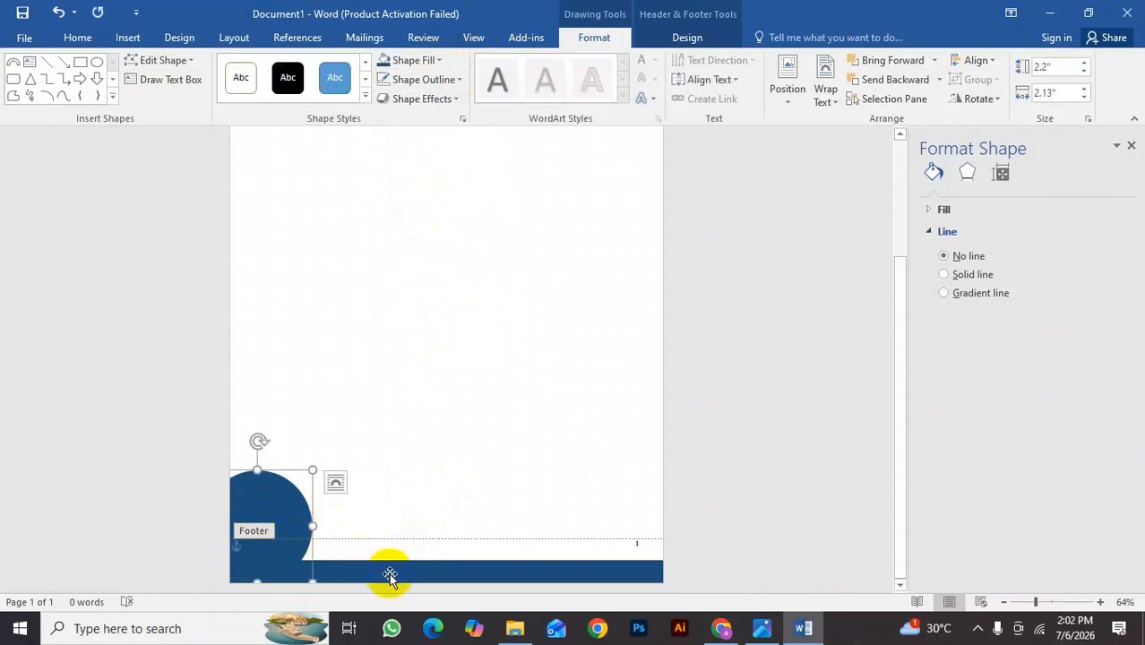
{"action": "left_click", "coordinate": [390, 575], "text": "shift"}
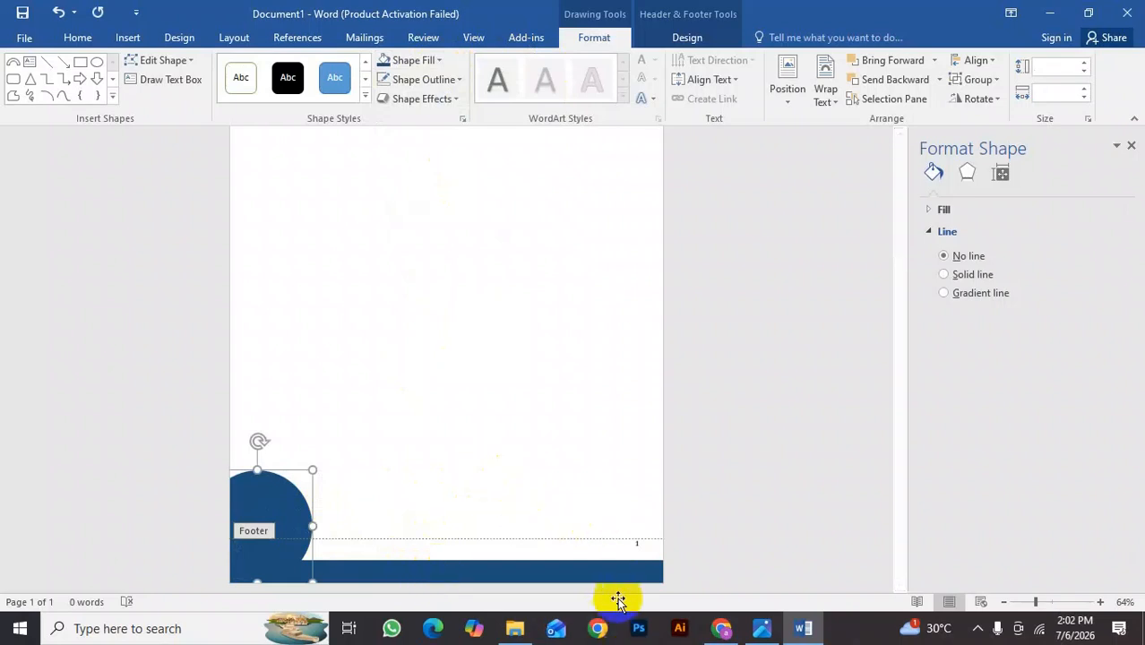
{"action": "mouse_move", "coordinate": [609, 560]}
{"action": "left_mouse_down"}
{"action": "mouse_move", "coordinate": [616, 578]}
{"action": "mouse_move", "coordinate": [612, 556]}
{"action": "mouse_move", "coordinate": [597, 569]}
{"action": "left_mouse_up"}
{"action": "key", "text": "ctrl+z"}
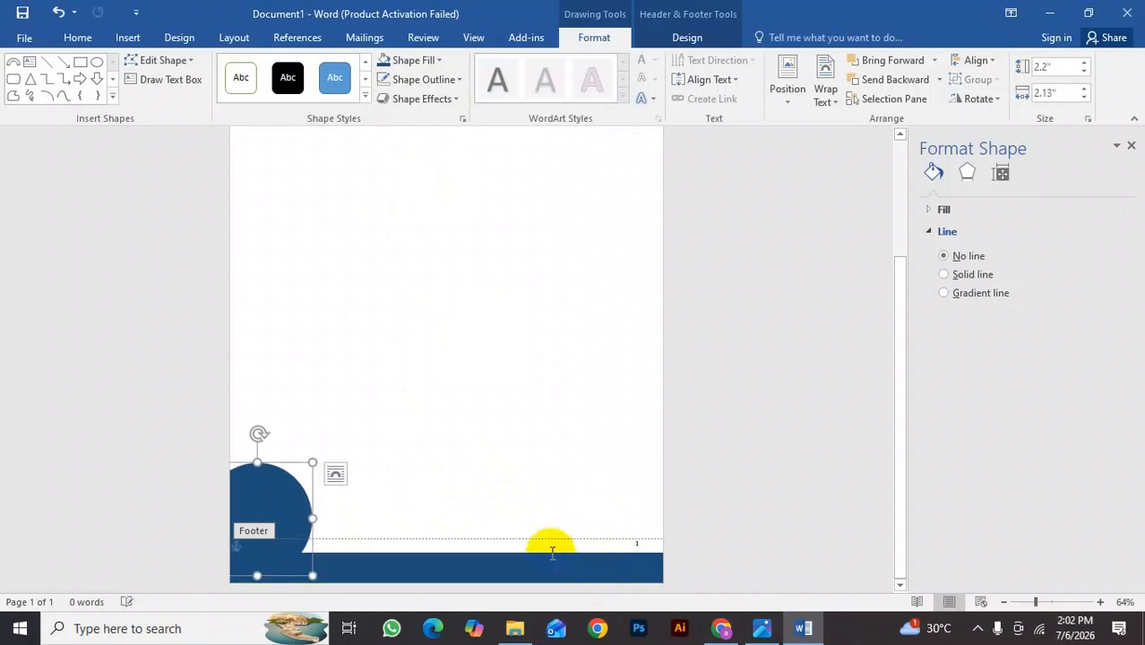
{"action": "left_click_drag", "start_coordinate": [513, 568], "coordinate": [515, 468]}
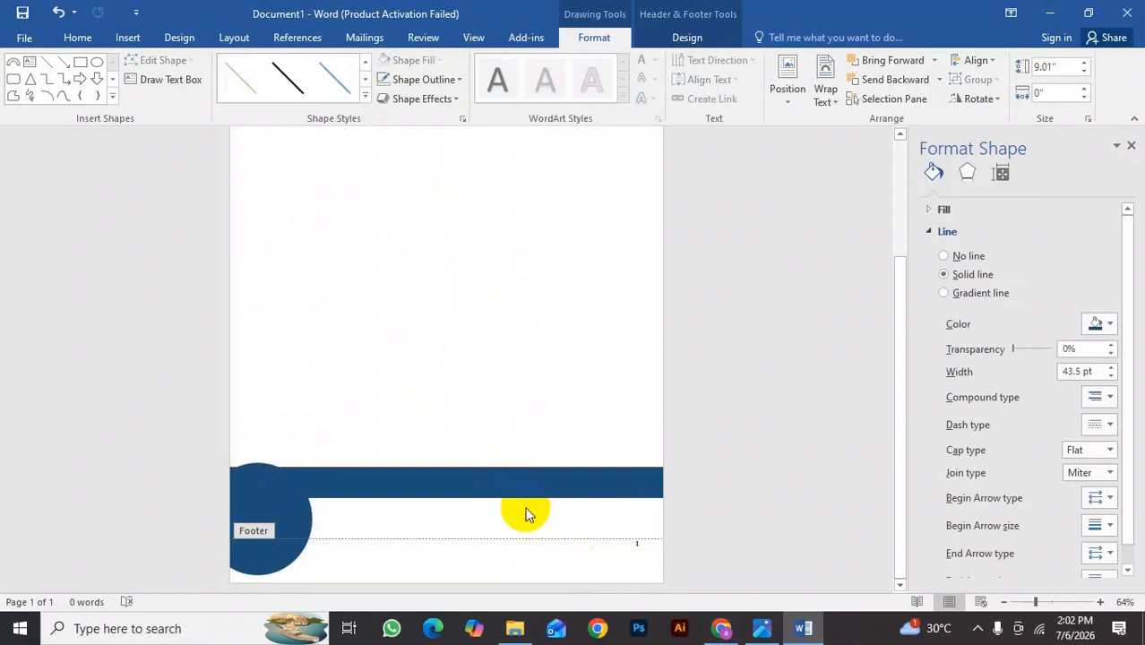
{"action": "key", "text": "ctrl+z"}
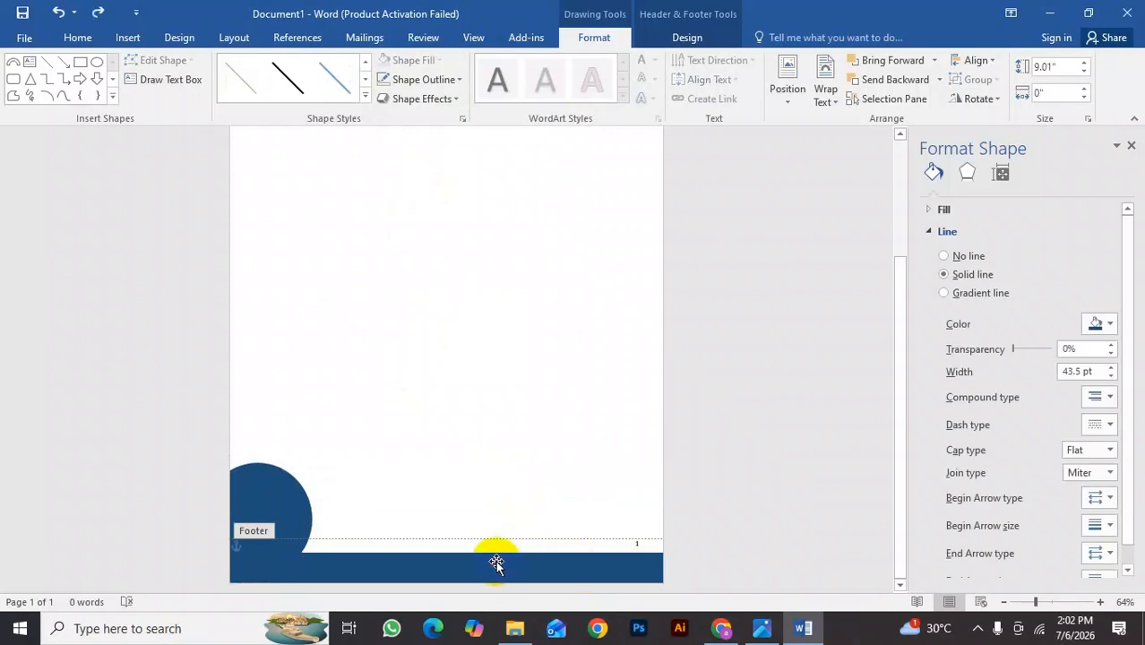
Group the dark footer circle with the dark footer band.
{"action": "left_click", "coordinate": [288, 500]}
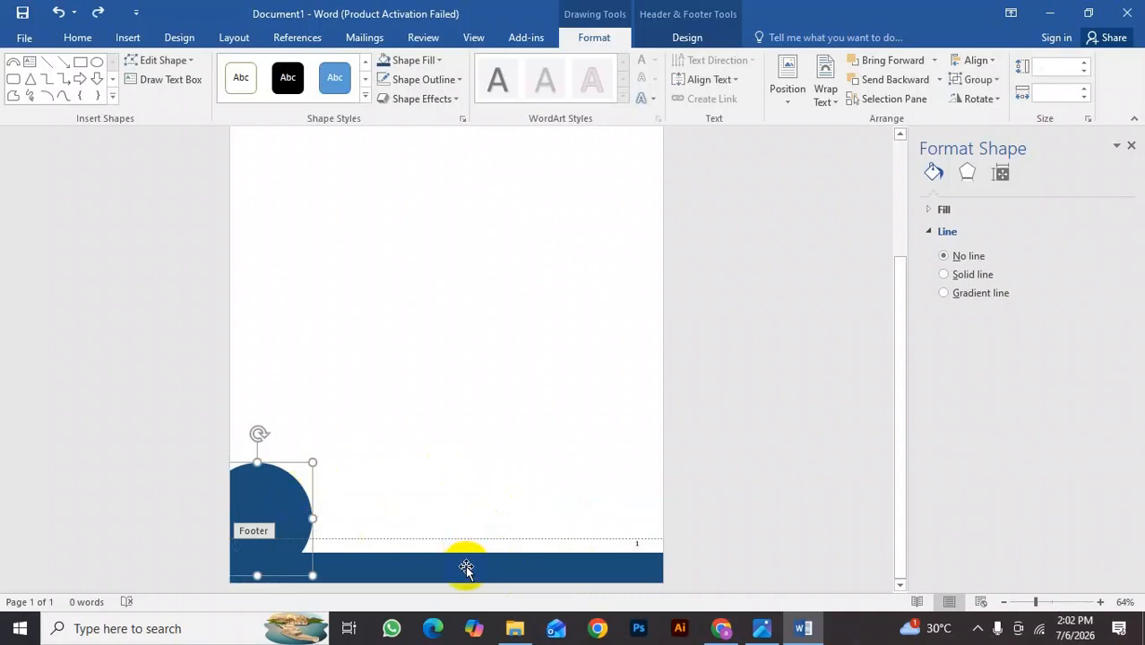
{"action": "left_click_drag", "start_coordinate": [466, 567], "coordinate": [478, 511]}
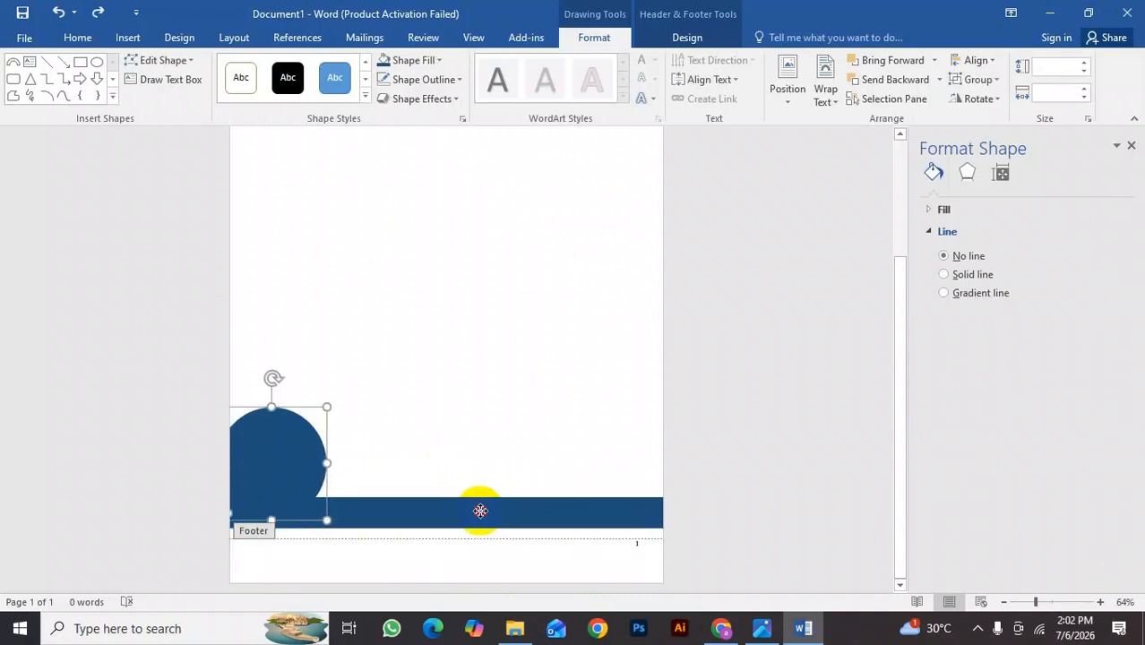
{"action": "key", "text": "ctrl+z"}
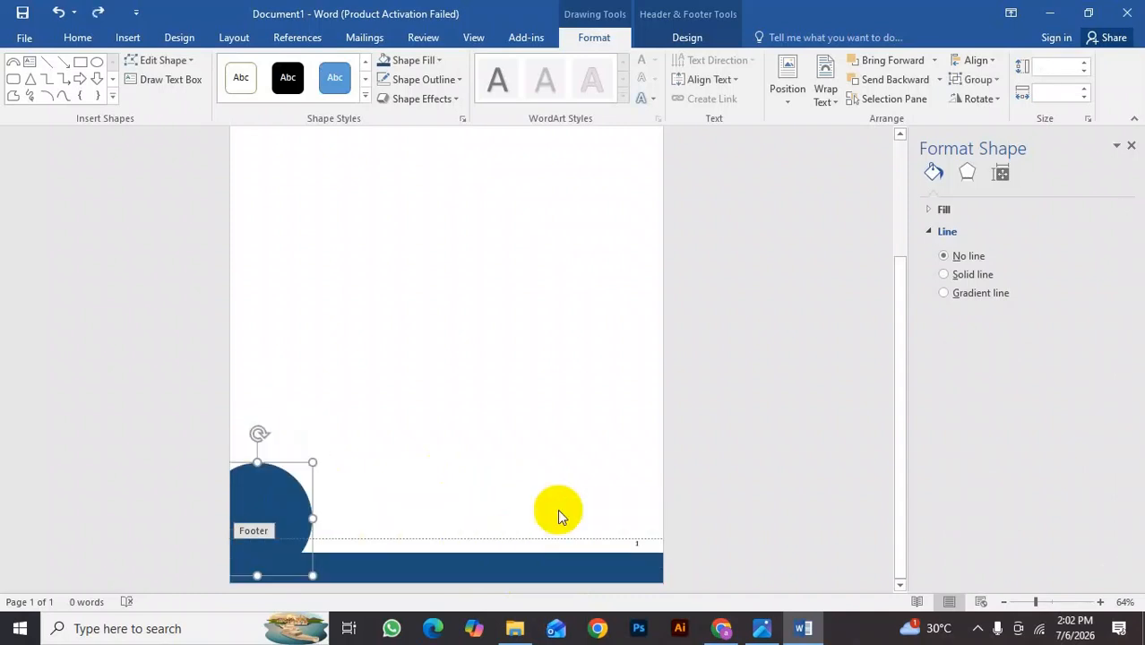
{"action": "left_click", "coordinate": [978, 79]}
{"action": "left_click", "coordinate": [985, 98]}
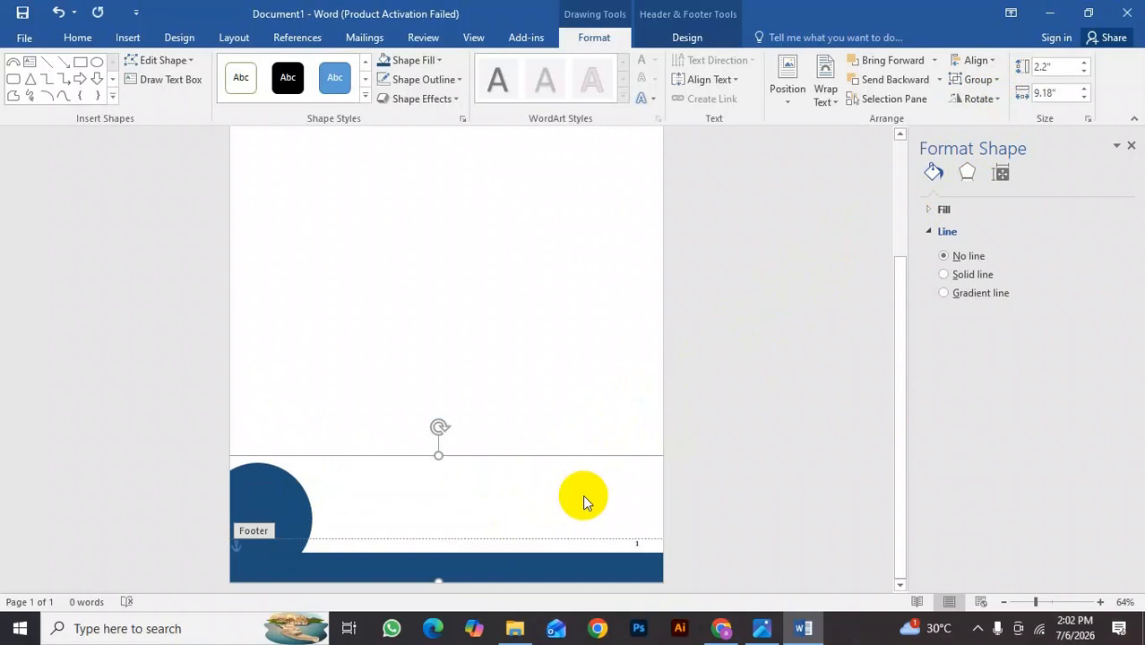
Place a duplicate of the footer group with a medium blue circle over the original, leaving a dark crescent along the circle's edge.
{"action": "key", "text": "ctrl+v"}
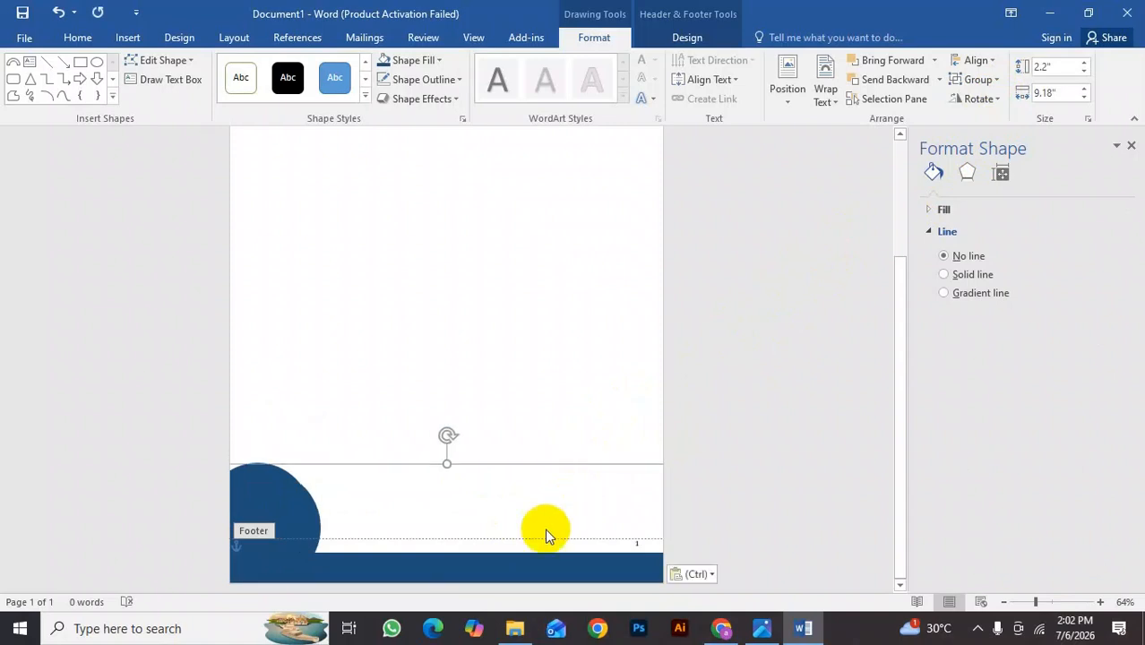
{"action": "left_click", "coordinate": [438, 60]}
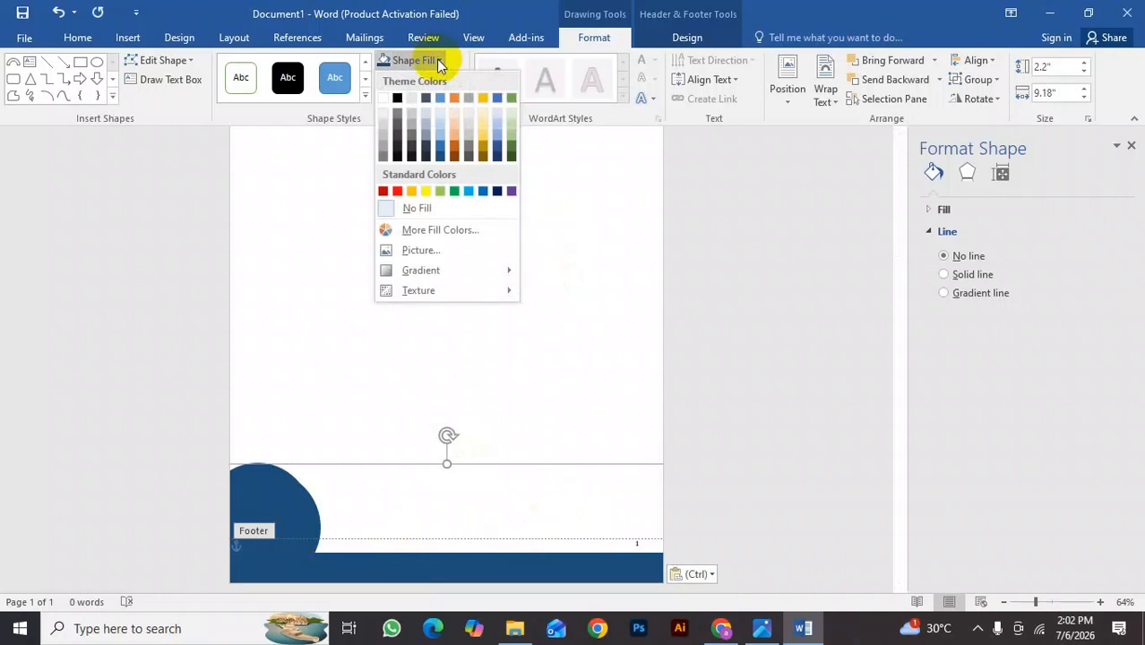
{"action": "left_click", "coordinate": [440, 149]}
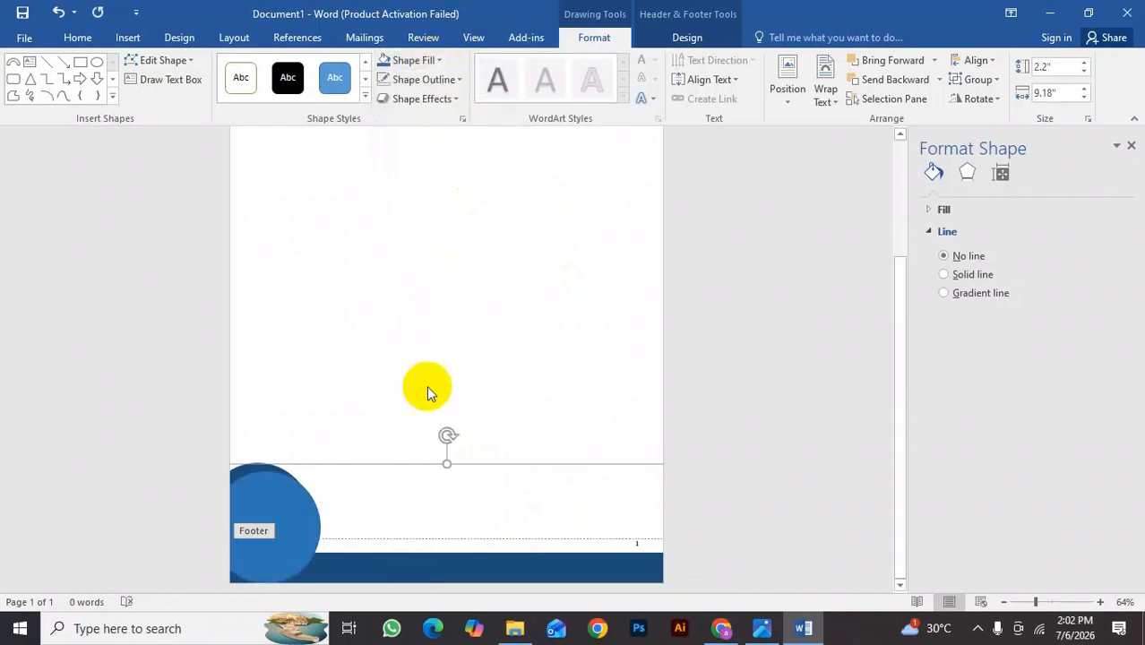
{"action": "mouse_move", "coordinate": [294, 507]}
{"action": "left_mouse_down"}
{"action": "mouse_move", "coordinate": [262, 504]}
{"action": "mouse_move", "coordinate": [283, 509]}
{"action": "left_mouse_up"}
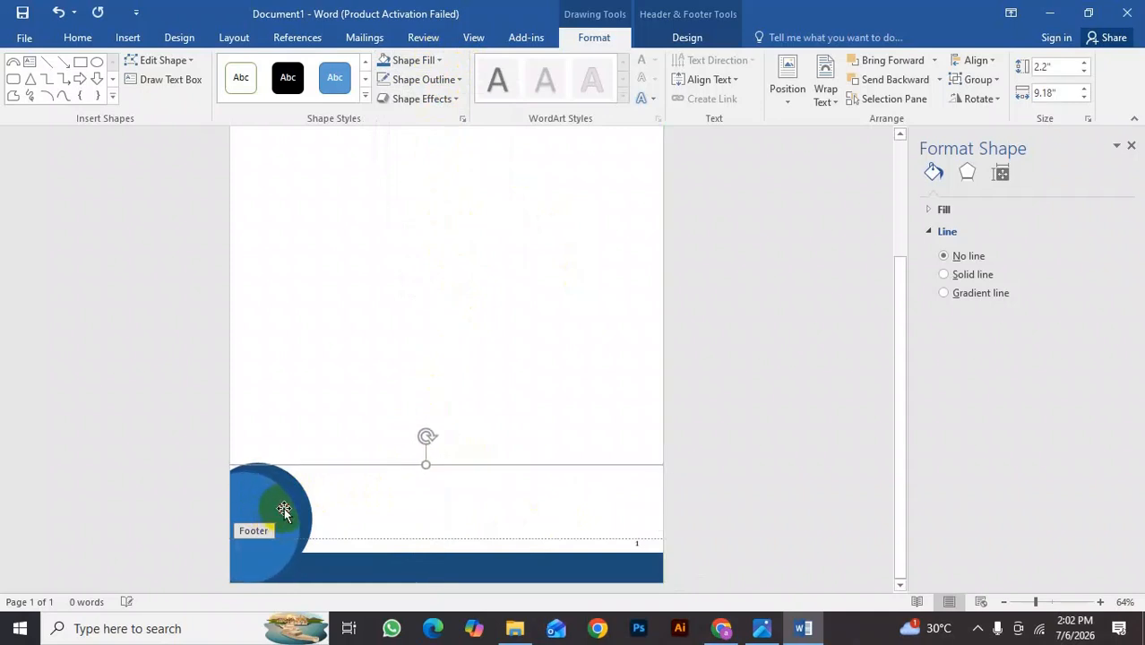
{"action": "key", "text": "Right"}
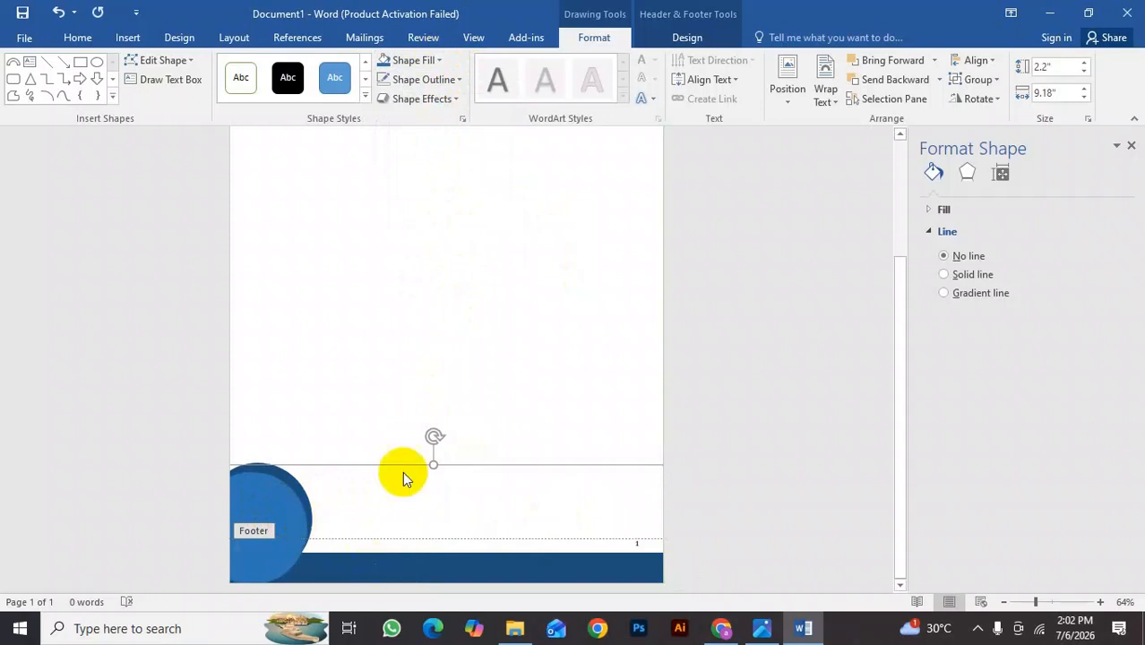
Set the line colour of the duplicate group's footer band to the medium blue used for its circle.
{"action": "left_click", "coordinate": [383, 584]}
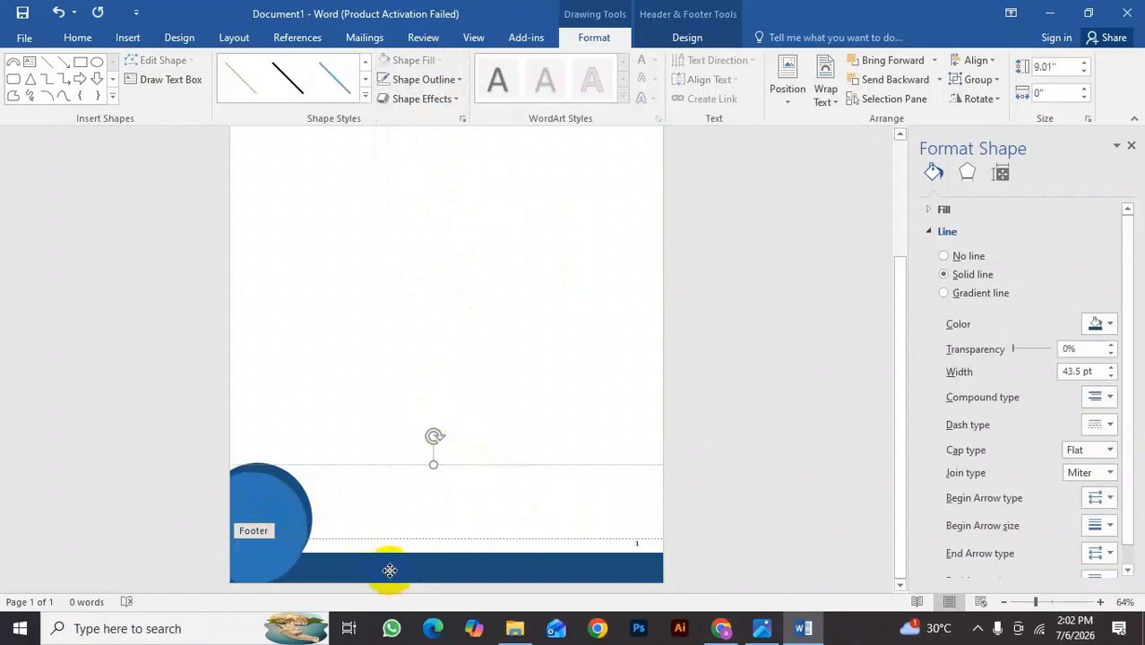
{"action": "left_click", "coordinate": [282, 544]}
{"action": "left_click_drag", "start_coordinate": [414, 569], "coordinate": [422, 522]}
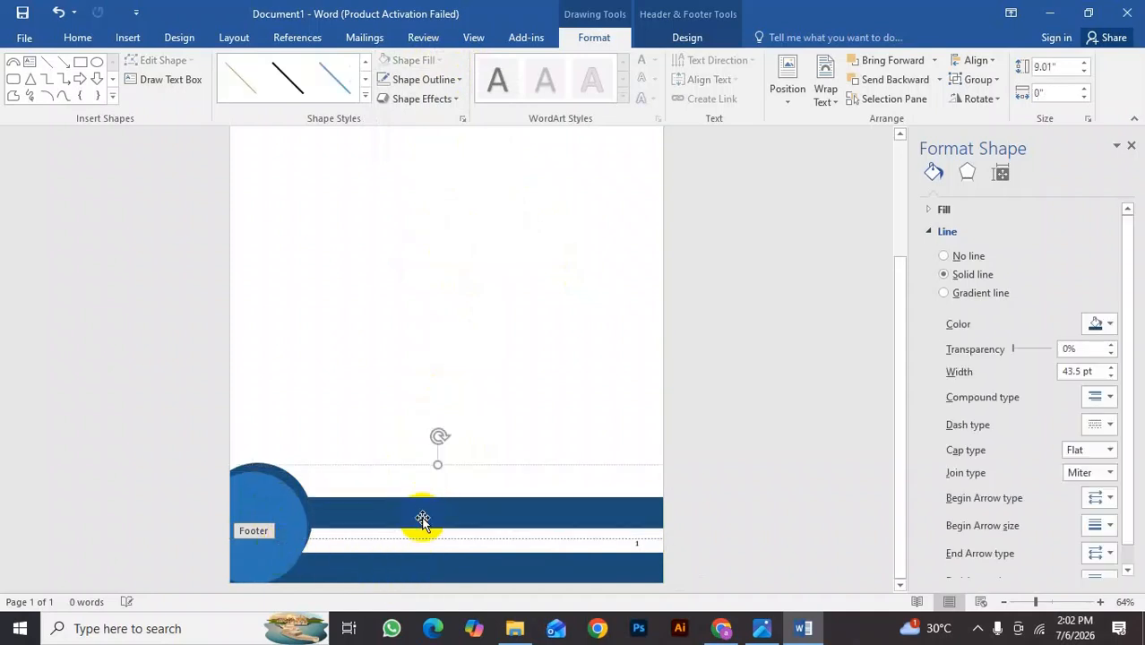
{"action": "key", "text": "ctrl+z"}
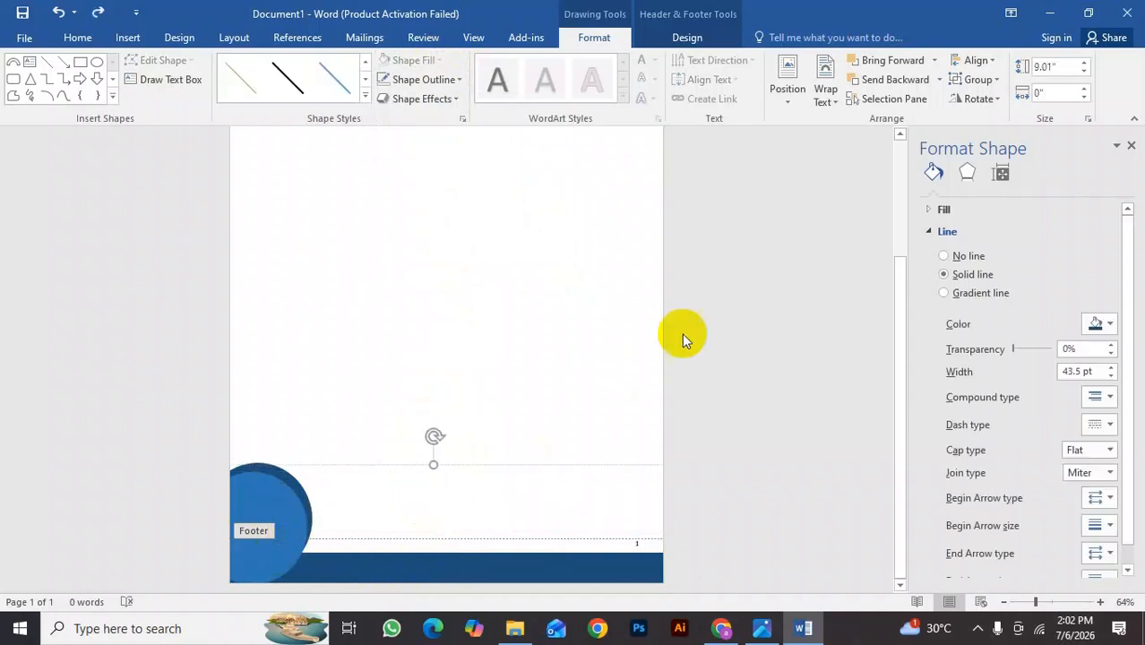
{"action": "left_click", "coordinate": [457, 79]}
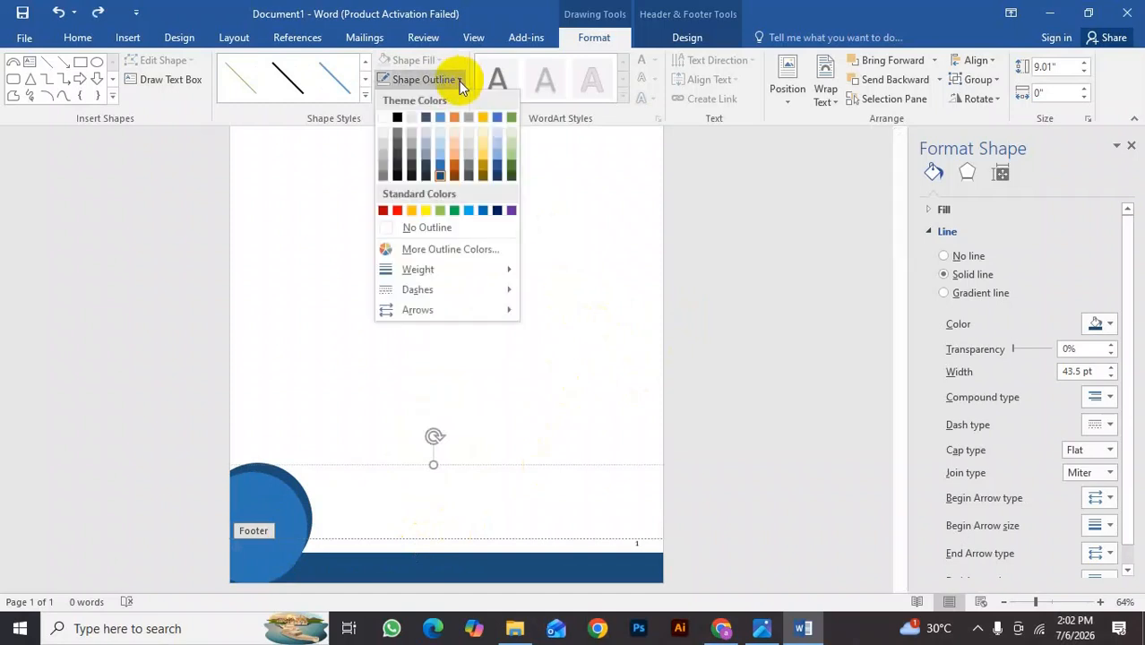
{"action": "left_click", "coordinate": [439, 173]}
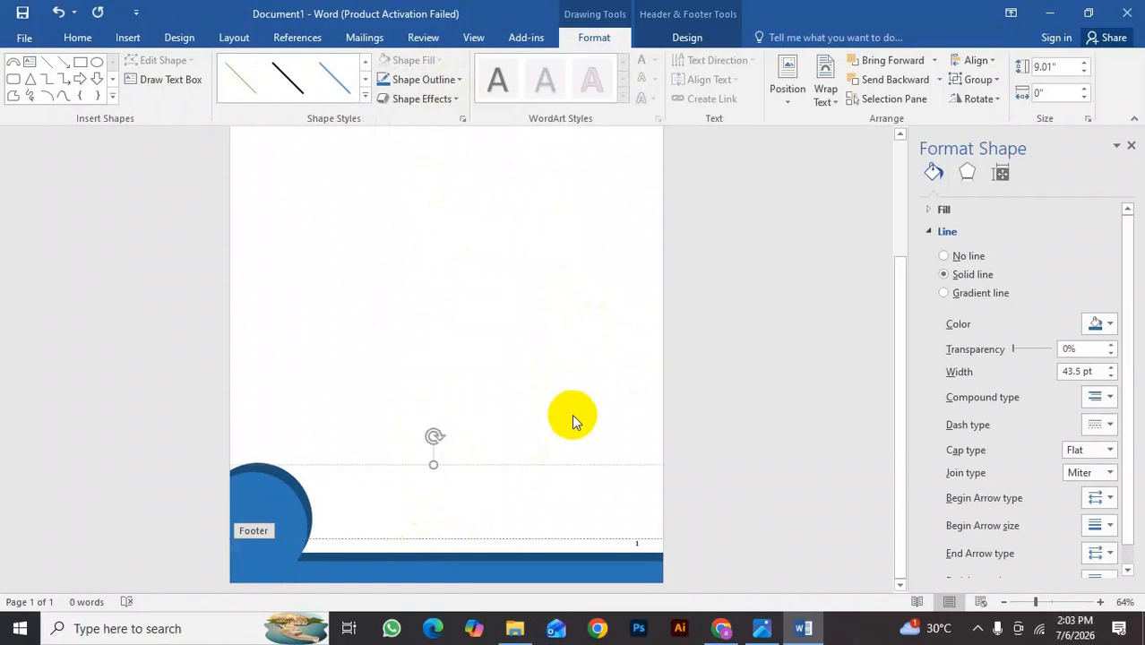
Nudge the dark footer group down and right to even out the dark crescent and strip around the medium blue footer group.
{"action": "left_click", "coordinate": [289, 518]}
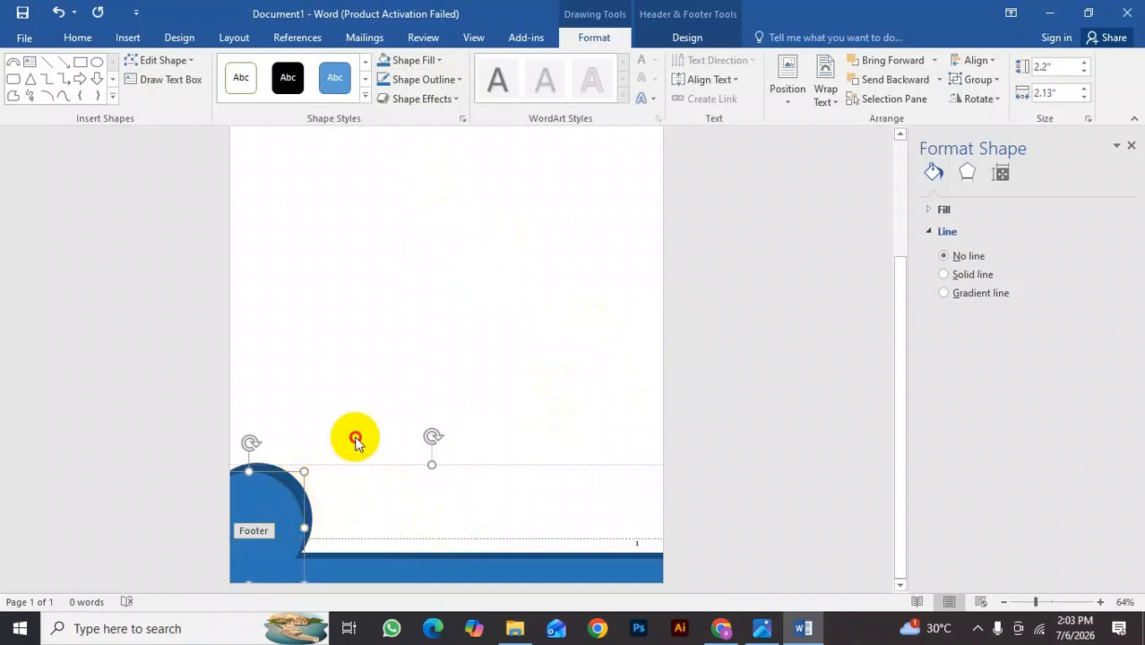
{"action": "left_click", "coordinate": [387, 543]}
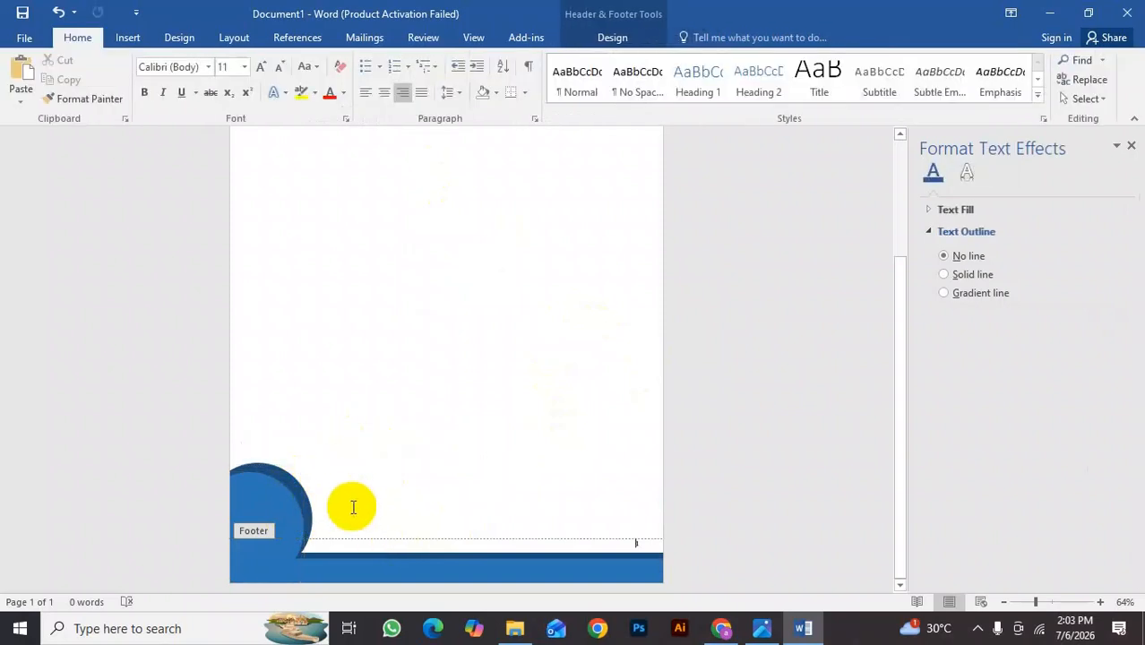
{"action": "left_click", "coordinate": [310, 504]}
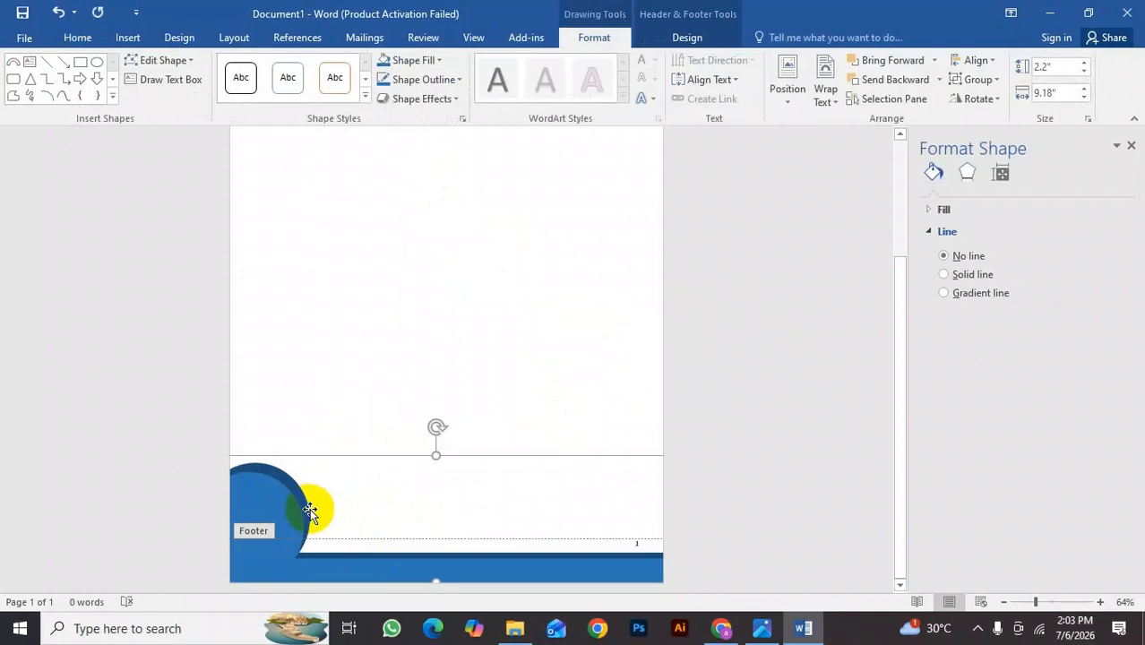
{"action": "key", "text": "Down"}
{"action": "key", "text": "Right"}
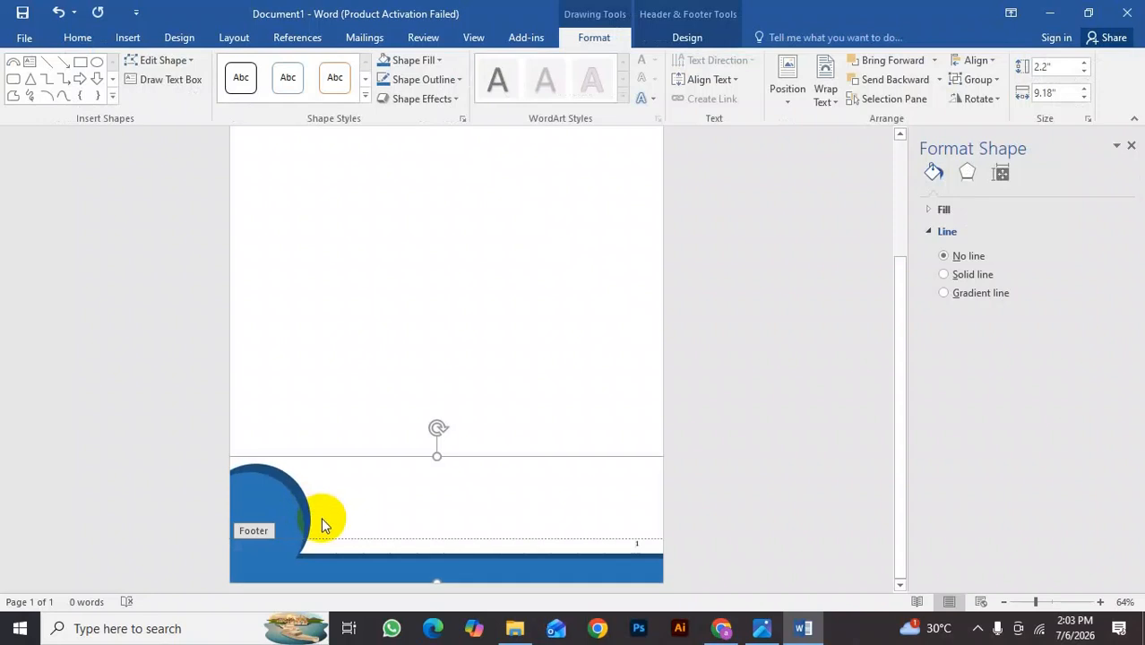
{"action": "key", "text": "Right"}
{"action": "key", "text": "Down"}
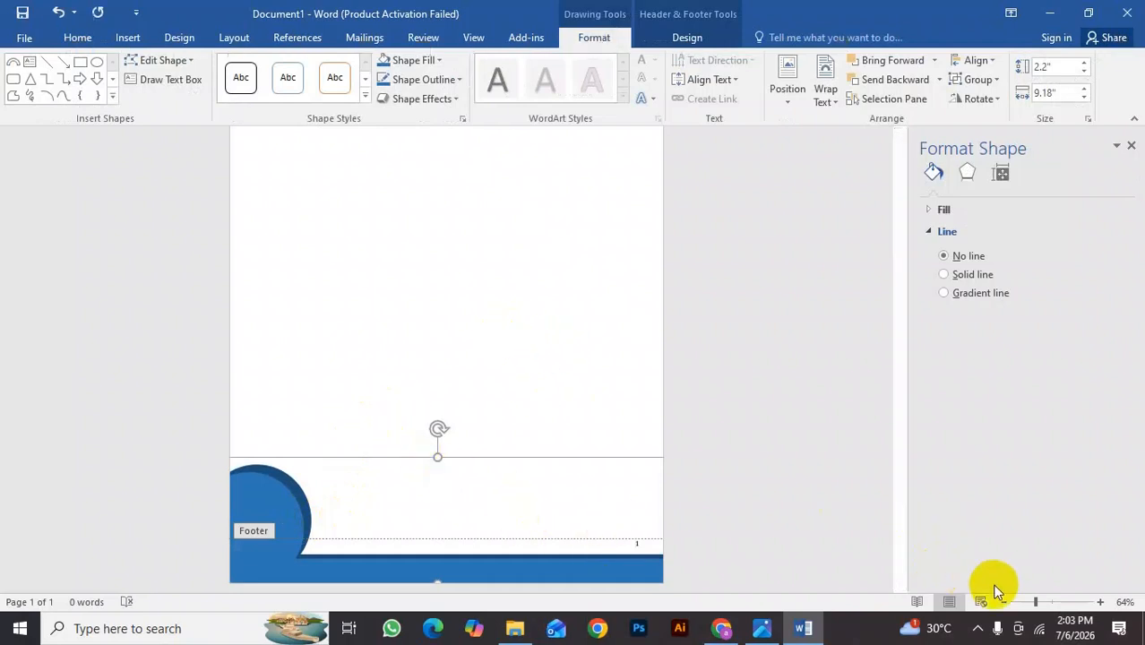
{"action": "left_click_drag", "start_coordinate": [1035, 603], "coordinate": [1028, 602]}
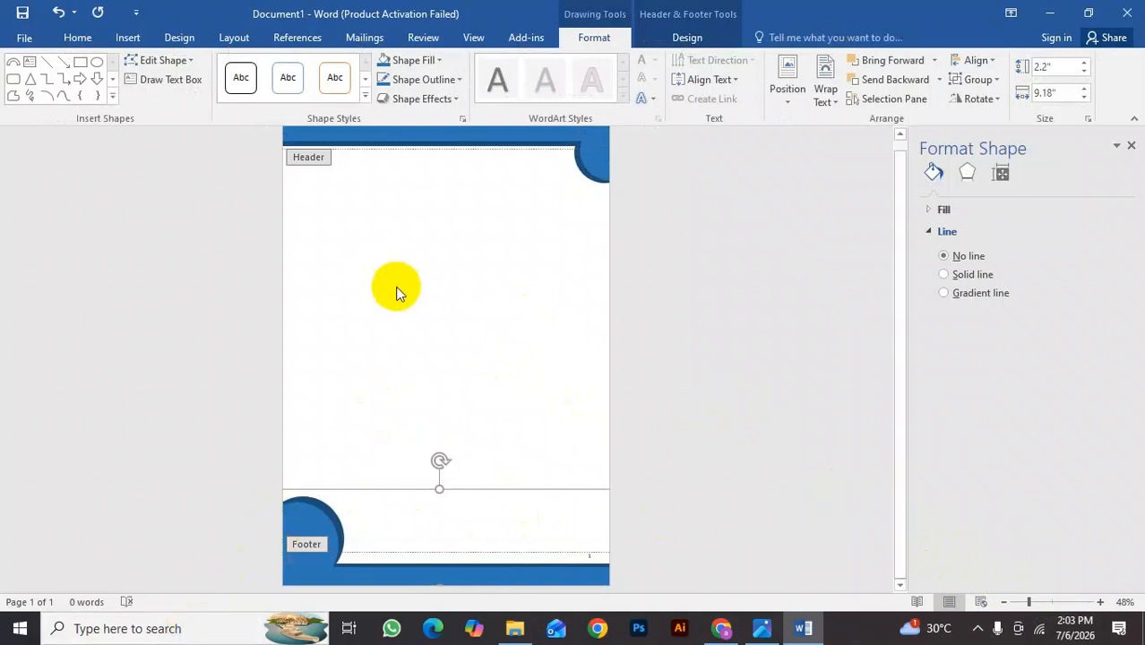
{"action": "scroll", "coordinate": [481, 209], "scroll_direction": "up", "scroll_amount": 1}
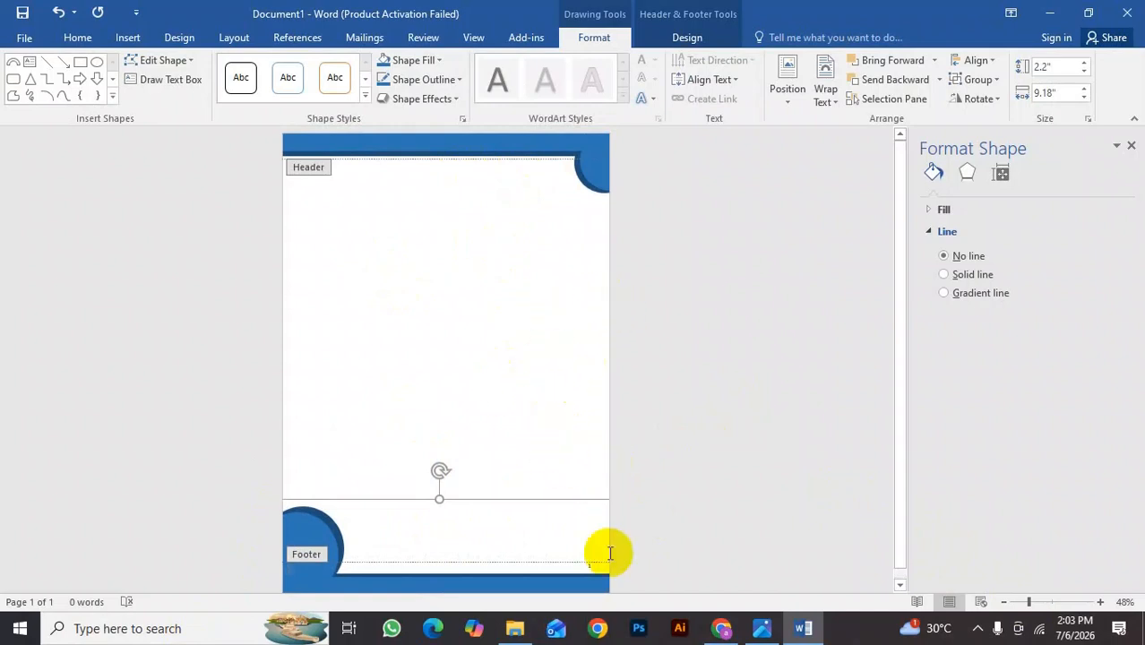
View the sample image of the proposal page that has a wave-shaped header and footer.
{"action": "left_click", "coordinate": [756, 633]}
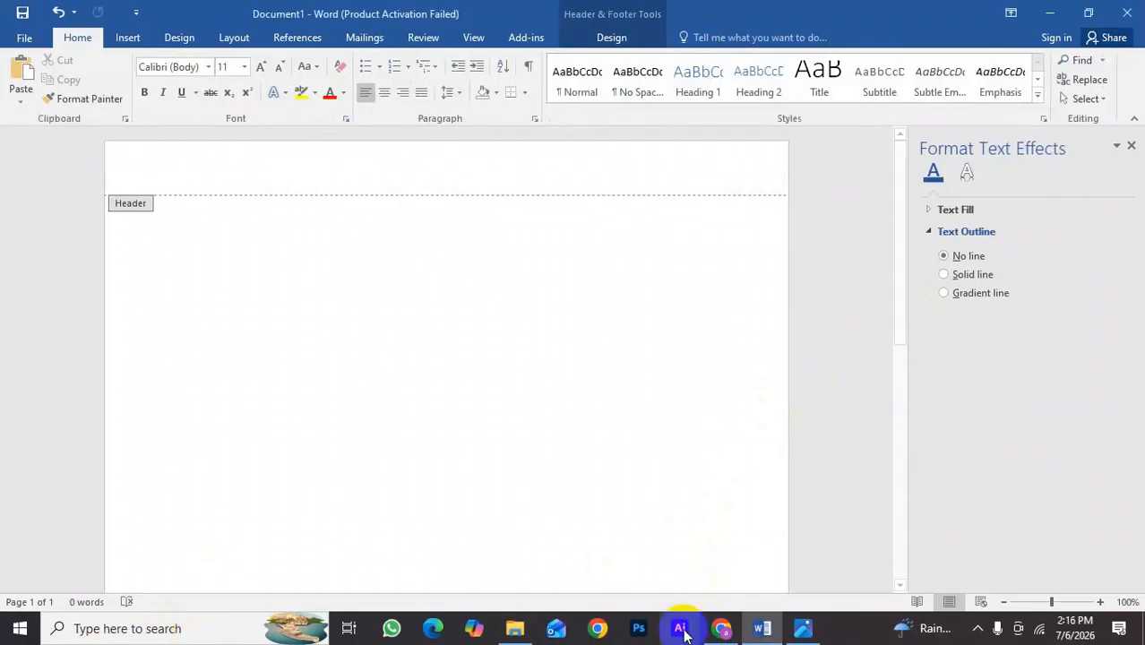
{"action": "left_click", "coordinate": [803, 628]}
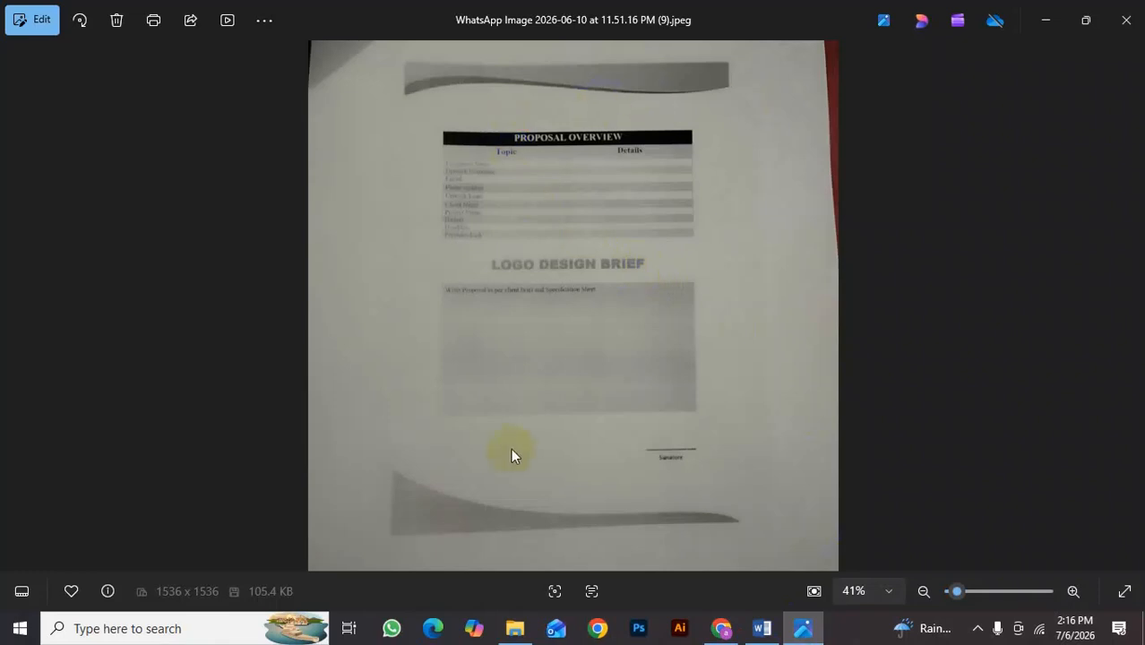
{"action": "left_click", "coordinate": [762, 631]}
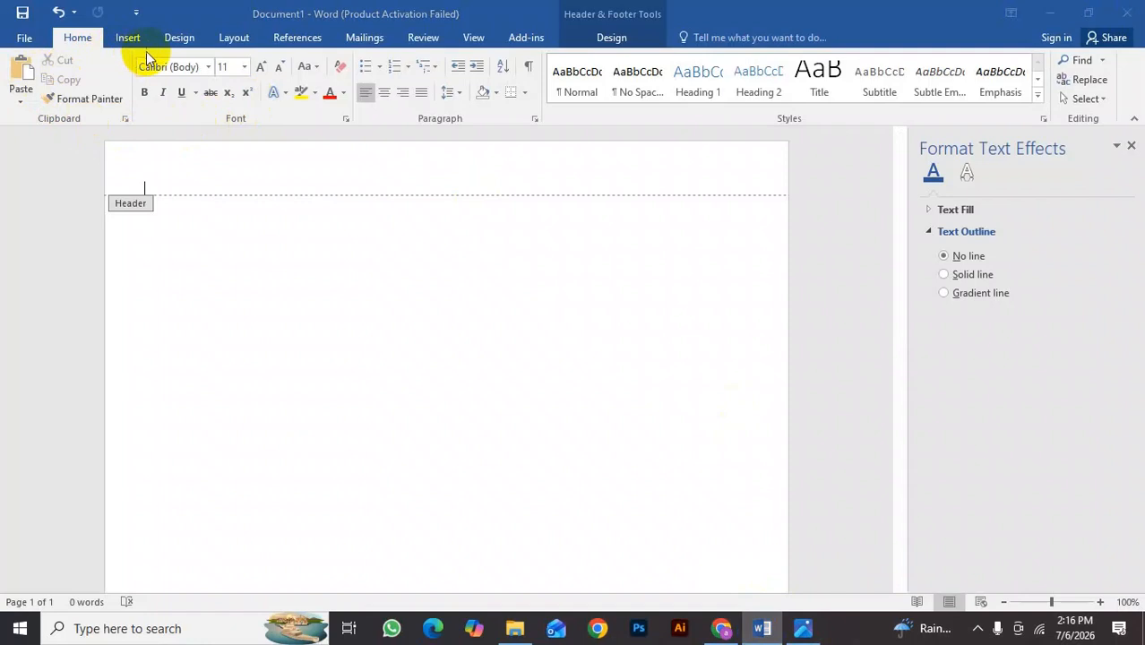
{"action": "left_click", "coordinate": [128, 39]}
{"action": "left_click", "coordinate": [228, 89]}
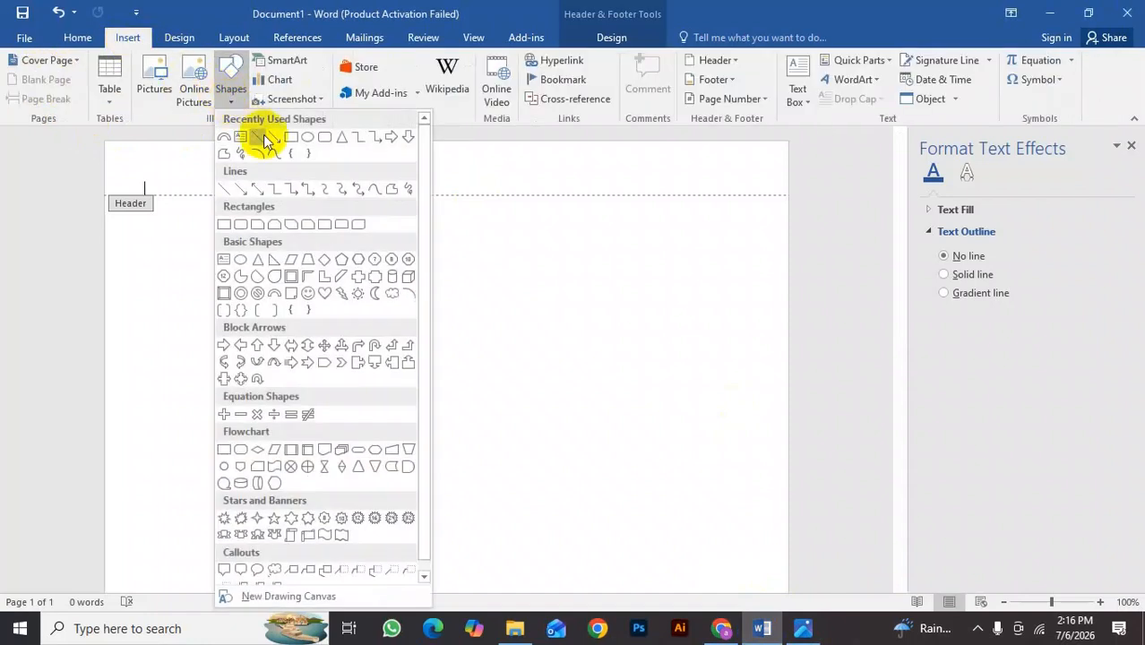
{"action": "left_click", "coordinate": [289, 147]}
{"action": "left_click", "coordinate": [286, 141]}
{"action": "left_click", "coordinate": [302, 182]}
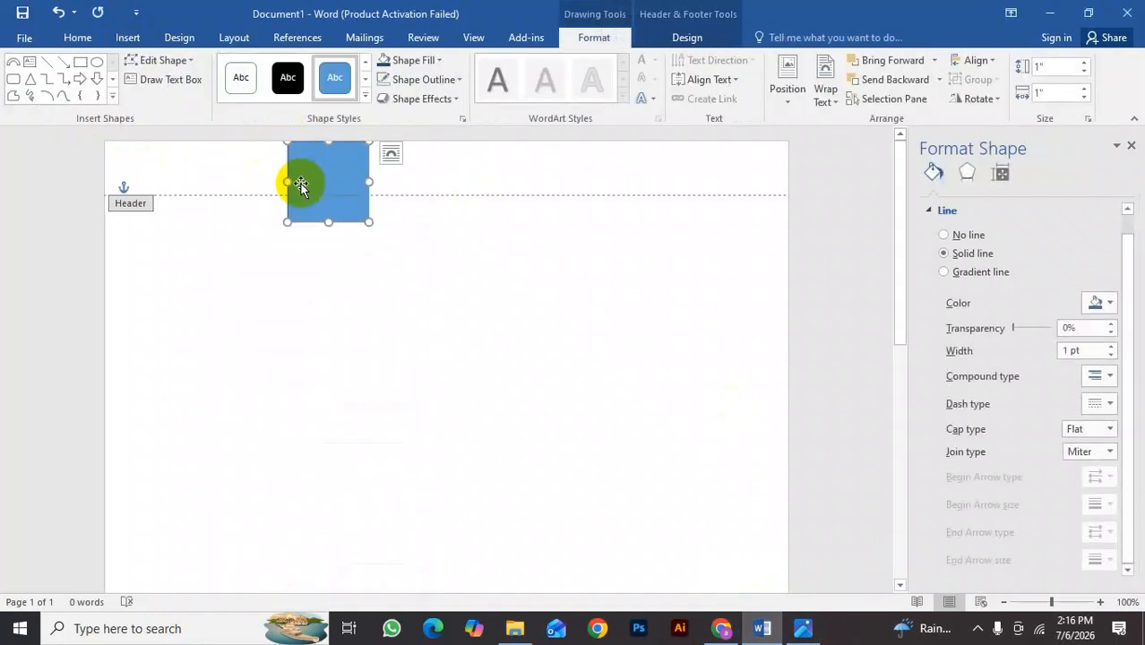
{"action": "key", "text": "Delete"}
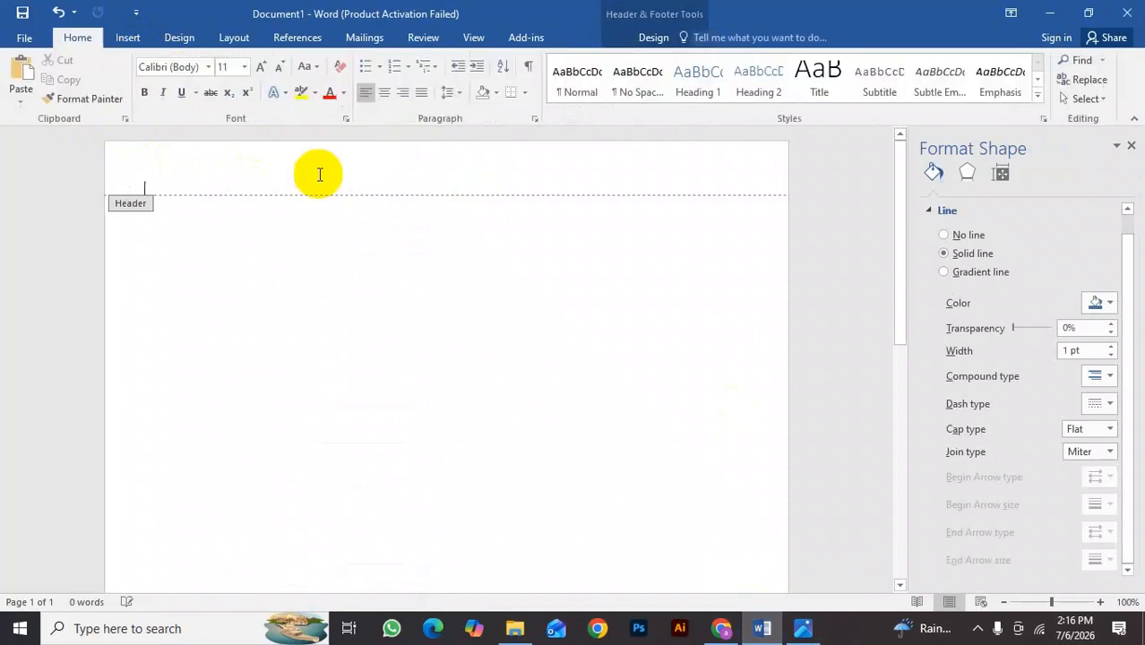
Draw a rectangle about 0.65" high across the full page width in the header and remove its outline.
{"action": "left_click", "coordinate": [128, 38]}
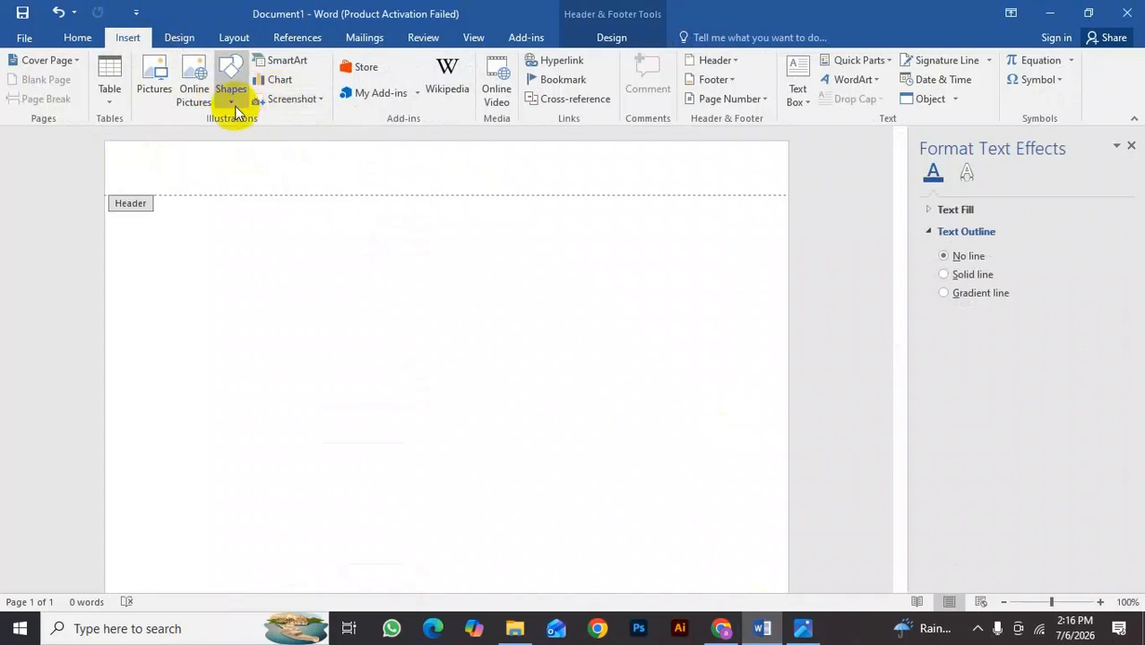
{"action": "left_click", "coordinate": [233, 99]}
{"action": "left_click", "coordinate": [292, 140]}
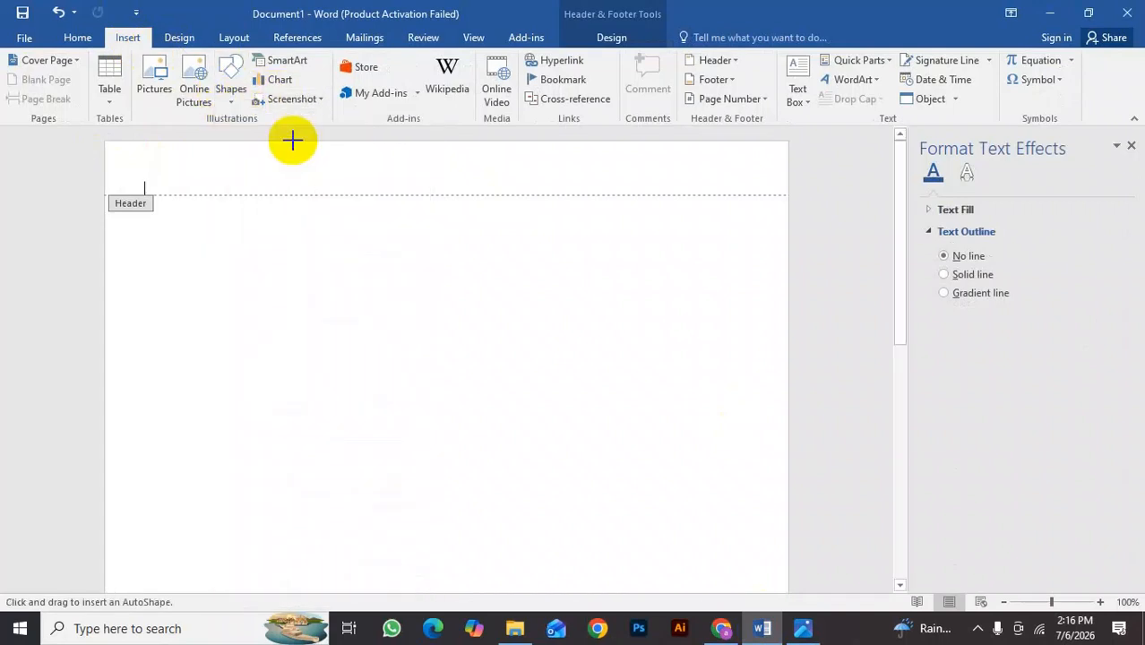
{"action": "mouse_move", "coordinate": [105, 141]}
{"action": "left_mouse_down"}
{"action": "mouse_move", "coordinate": [153, 161]}
{"action": "mouse_move", "coordinate": [787, 173]}
{"action": "mouse_move", "coordinate": [788, 193]}
{"action": "left_mouse_up"}
{"action": "left_click", "coordinate": [428, 82]}
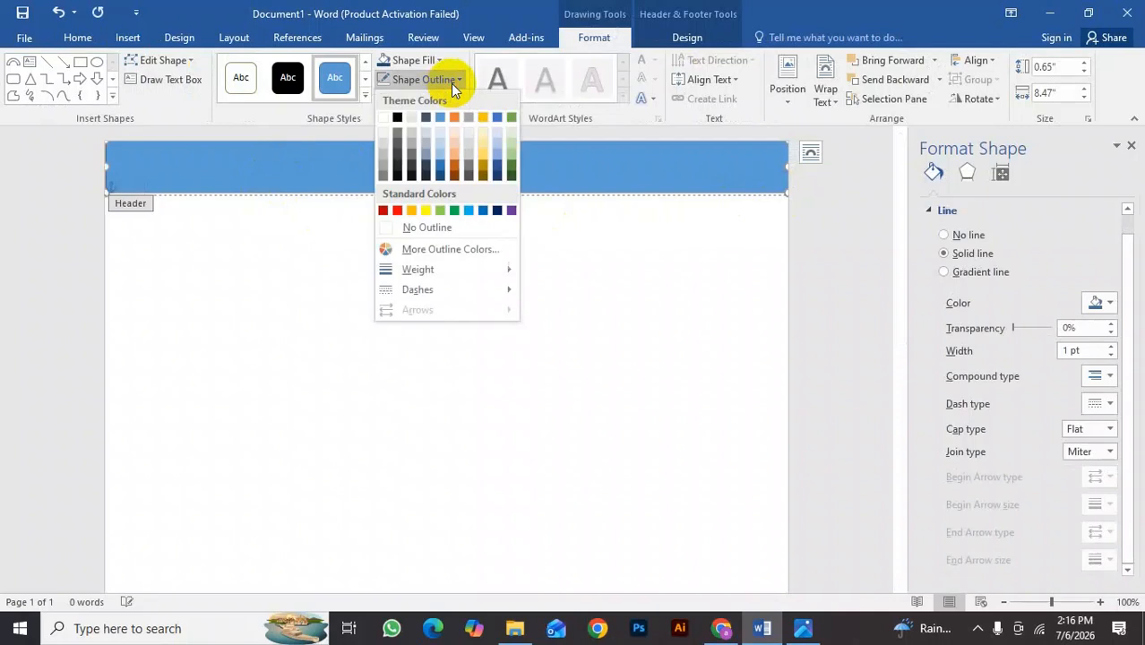
{"action": "left_click", "coordinate": [410, 224]}
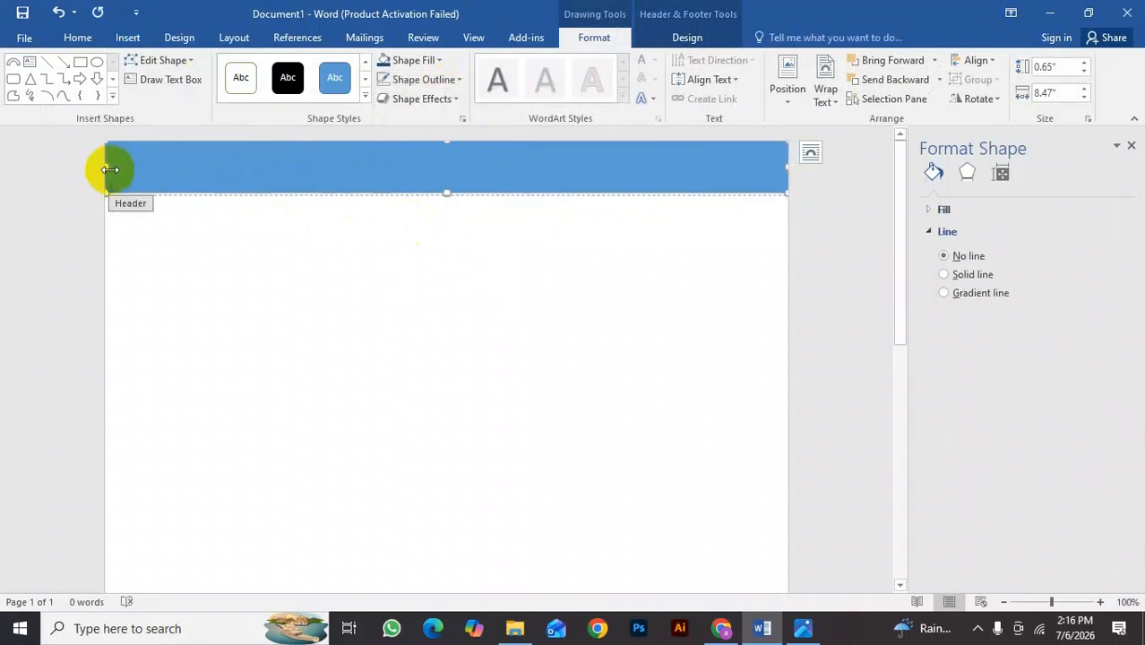
{"action": "left_click_drag", "start_coordinate": [106, 167], "coordinate": [104, 165]}
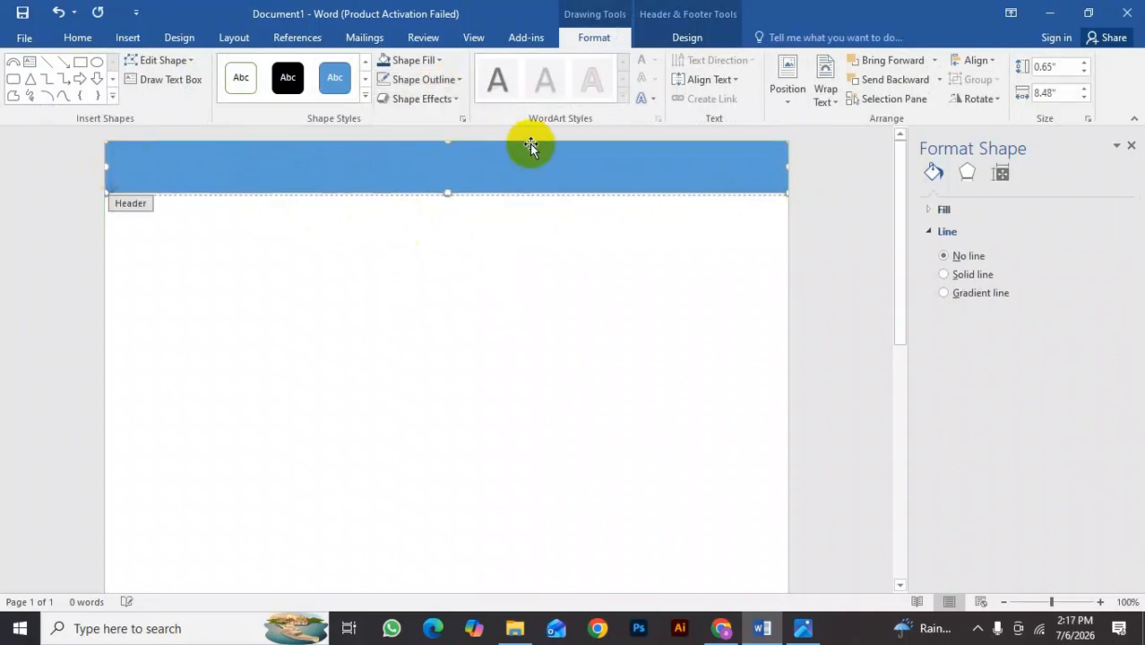
Edit the header rectangle's points so its lower edge forms a wave, arching up near the left and bulging down near the right.
{"action": "right_click", "coordinate": [281, 169]}
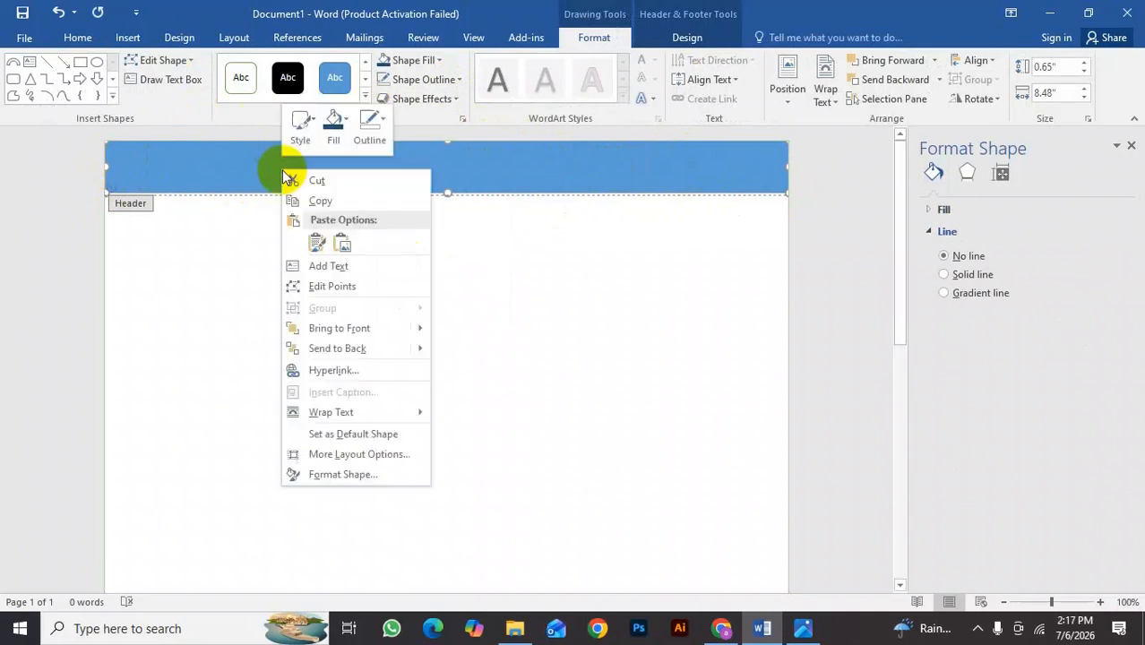
{"action": "left_click", "coordinate": [339, 287]}
{"action": "left_click", "coordinate": [108, 192]}
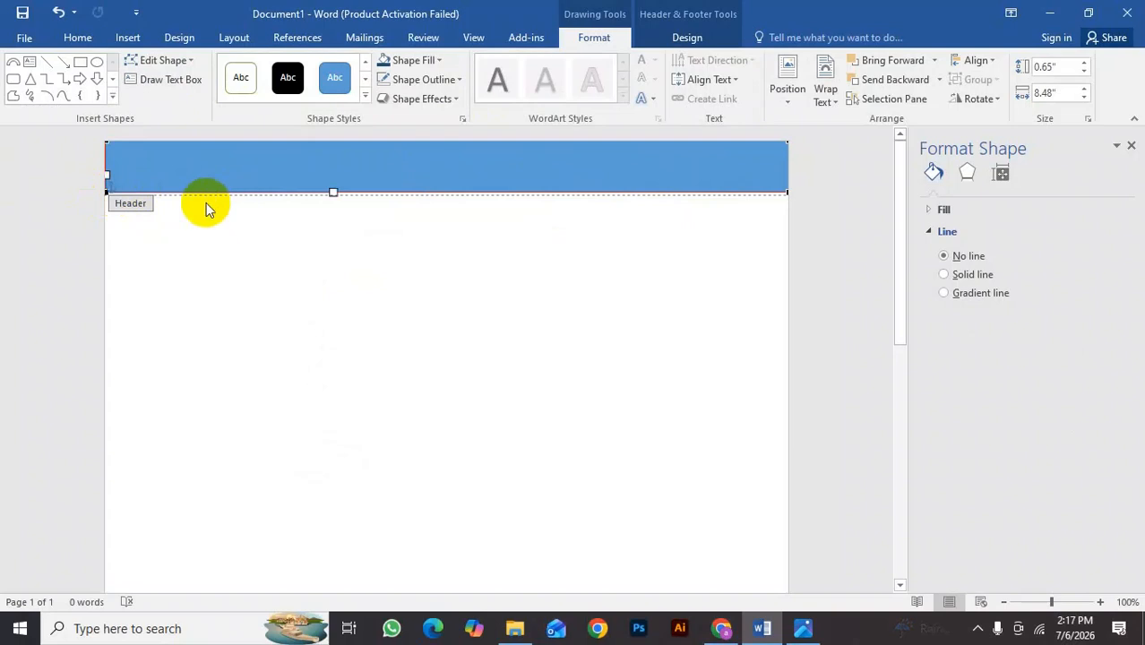
{"action": "left_click_drag", "start_coordinate": [337, 196], "coordinate": [235, 153]}
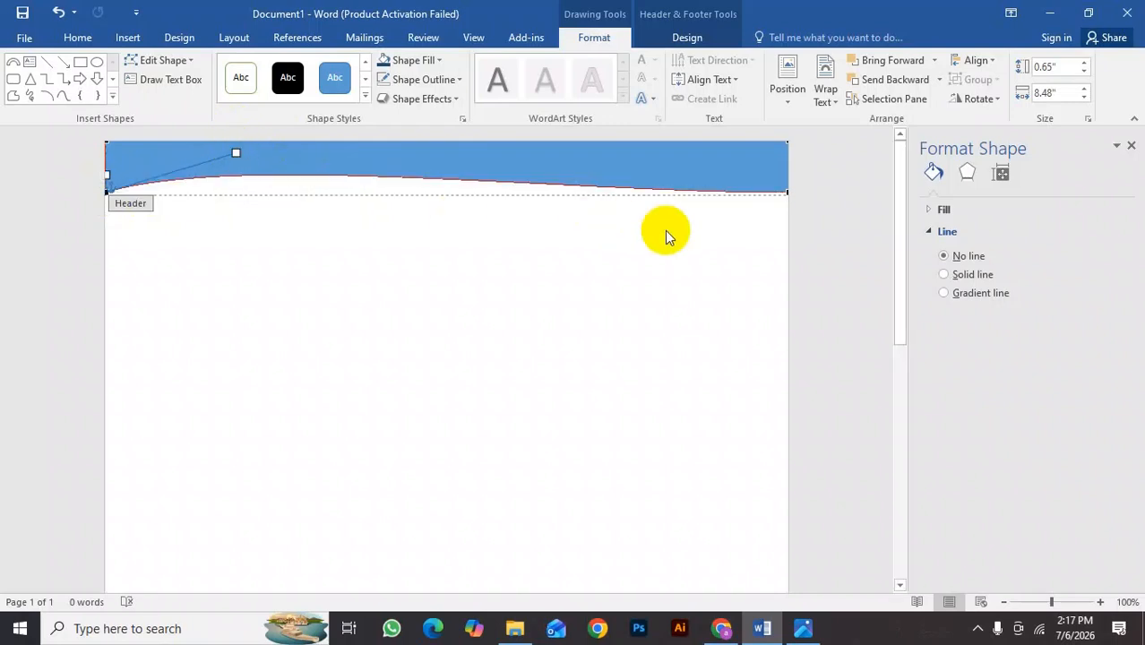
{"action": "left_click", "coordinate": [787, 193]}
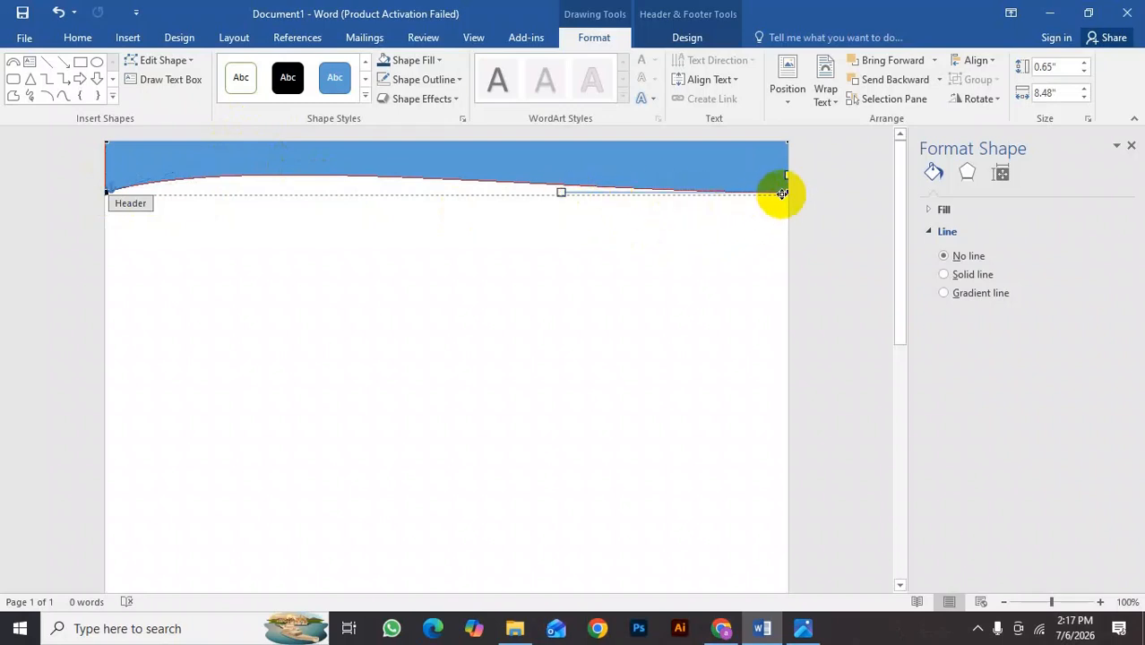
{"action": "left_click_drag", "start_coordinate": [561, 191], "coordinate": [561, 258]}
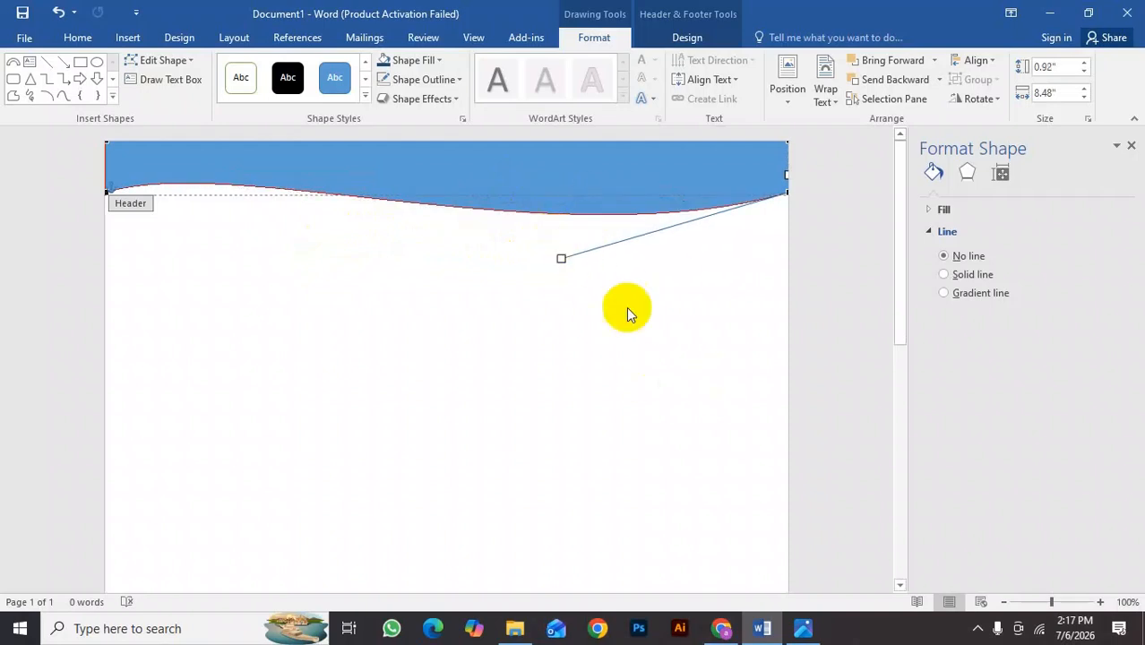
Compare the wave with the sample image and move the lower-right point's curve handle slightly inward to refine the right bulge.
{"action": "left_click", "coordinate": [802, 629]}
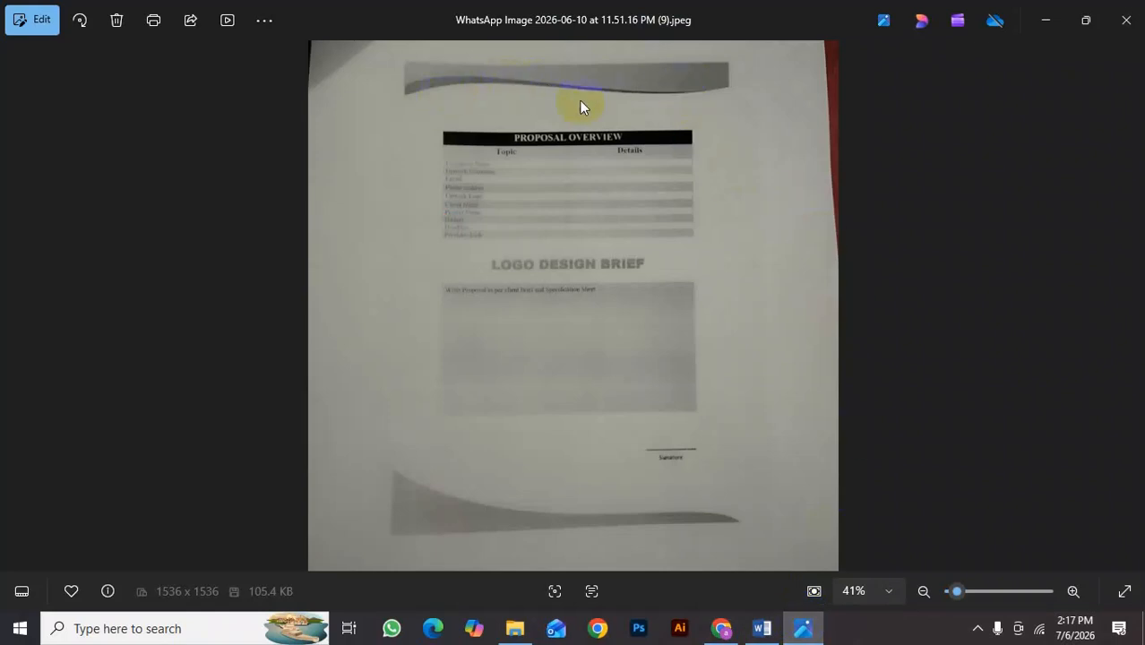
{"action": "left_click", "coordinate": [763, 628]}
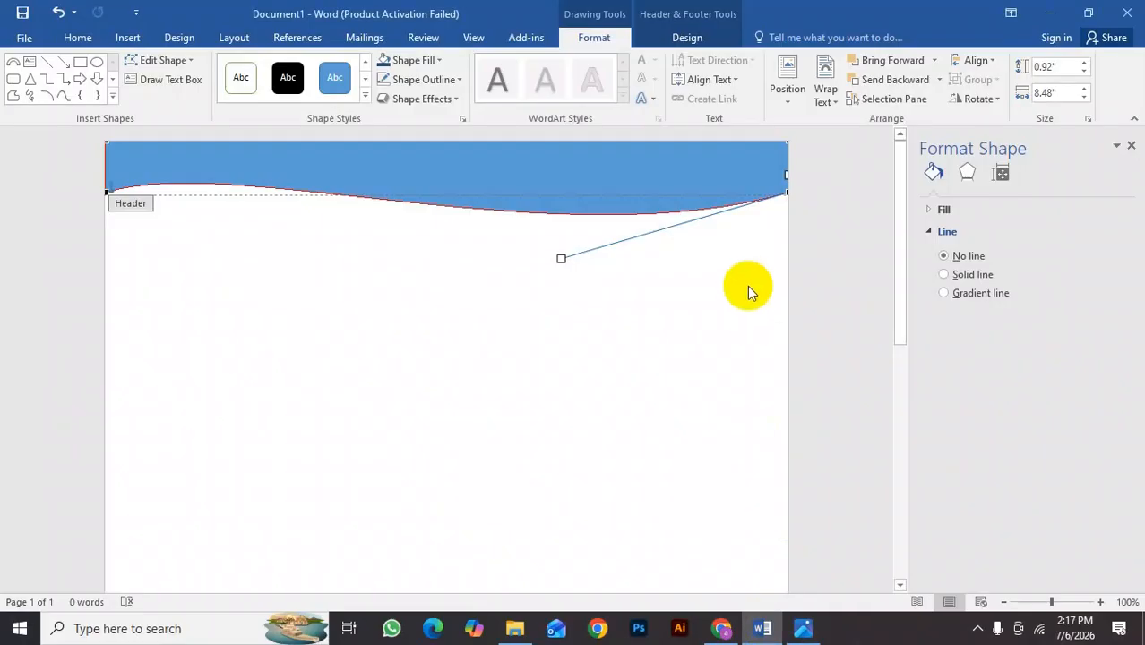
{"action": "left_click_drag", "start_coordinate": [563, 258], "coordinate": [586, 260]}
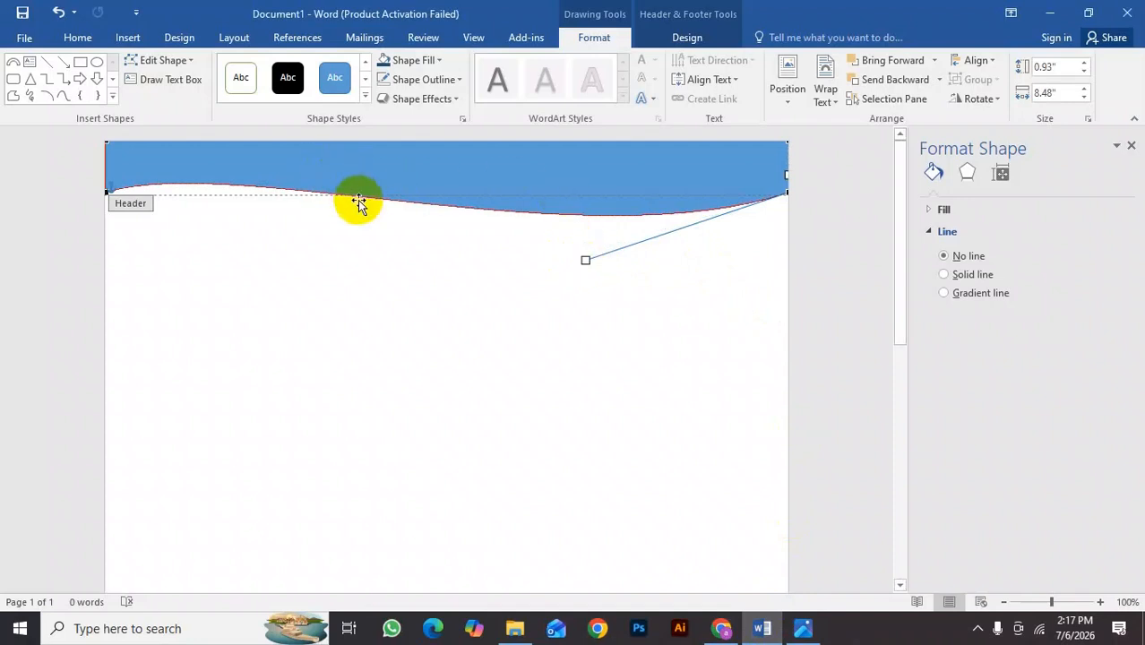
{"action": "left_click", "coordinate": [400, 175]}
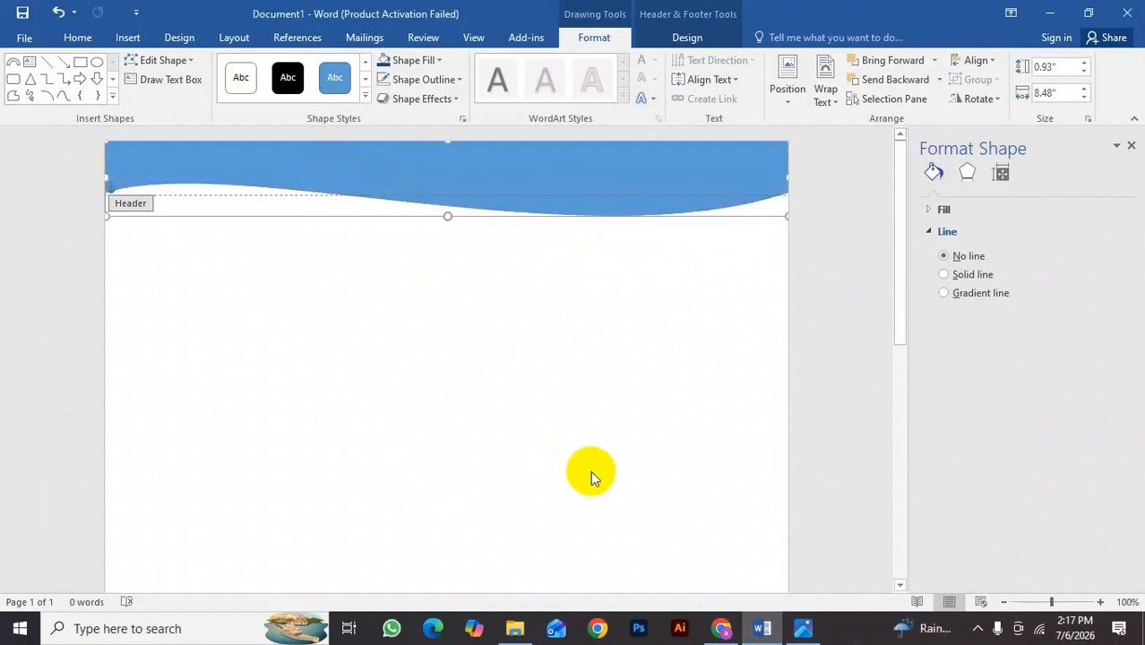
Following the sample image, lower the header wave's bottom-left corner point slightly and raise its curve handle to deepen the left arch.
{"action": "left_click", "coordinate": [804, 628]}
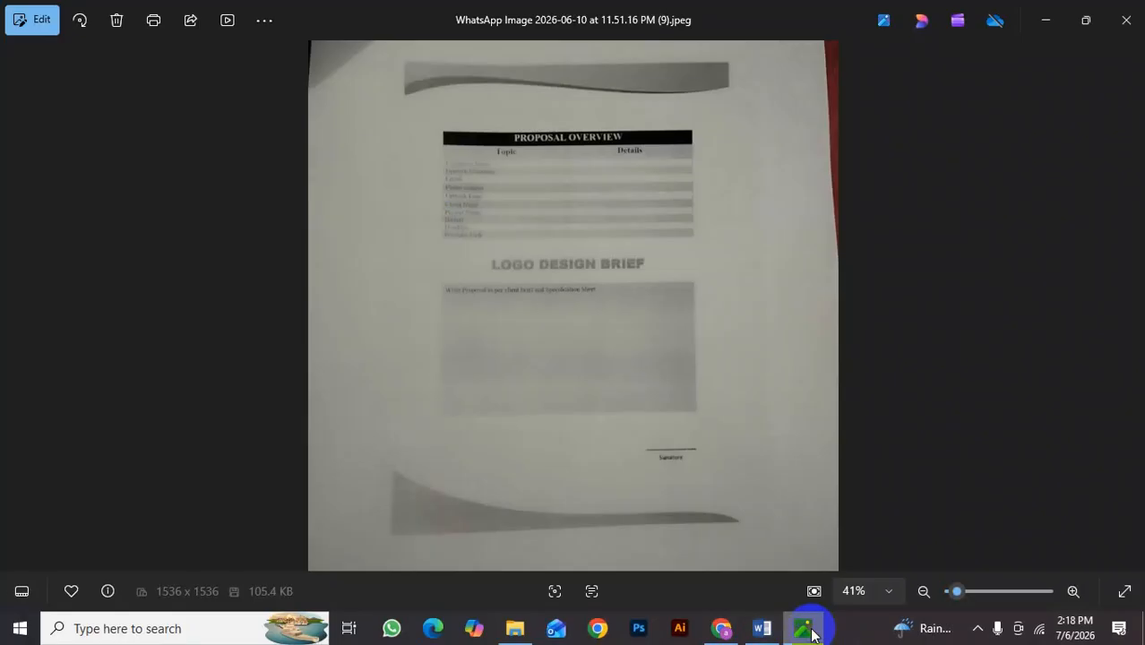
{"action": "left_click", "coordinate": [763, 628]}
{"action": "left_click", "coordinate": [141, 174]}
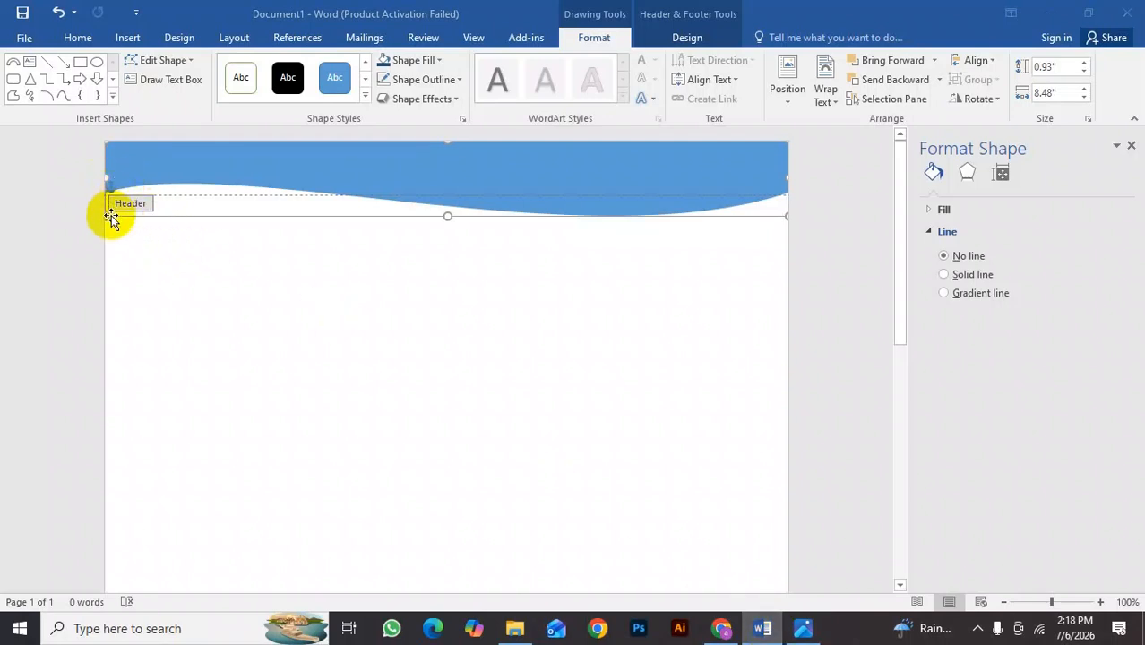
{"action": "right_click", "coordinate": [185, 169]}
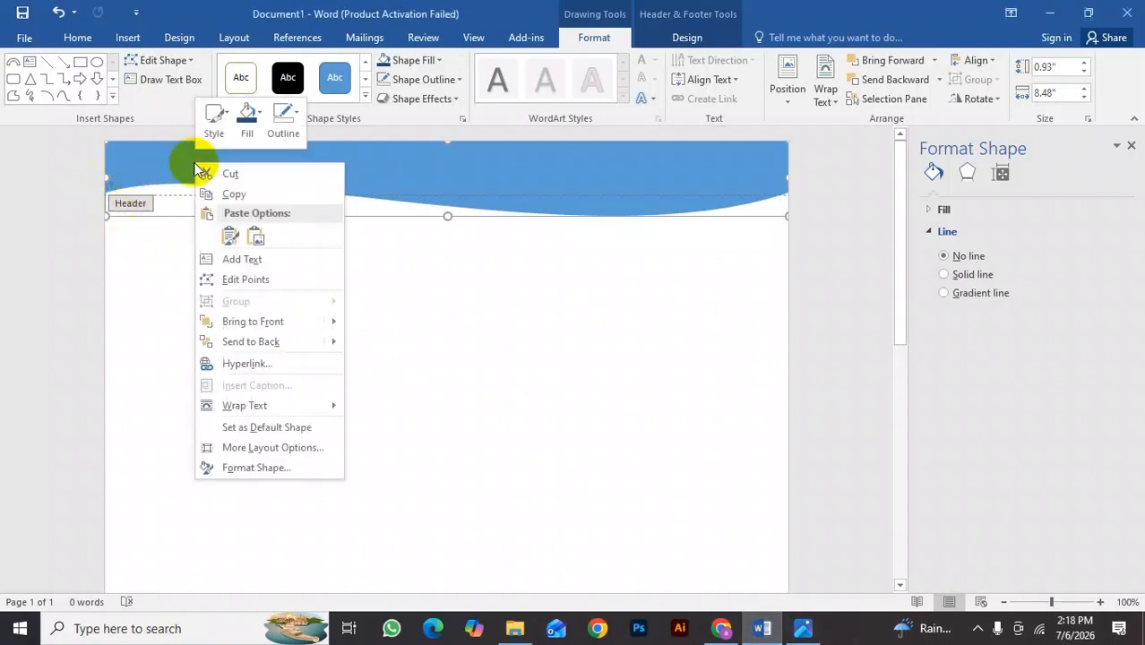
{"action": "left_click", "coordinate": [247, 275]}
{"action": "left_click", "coordinate": [107, 194]}
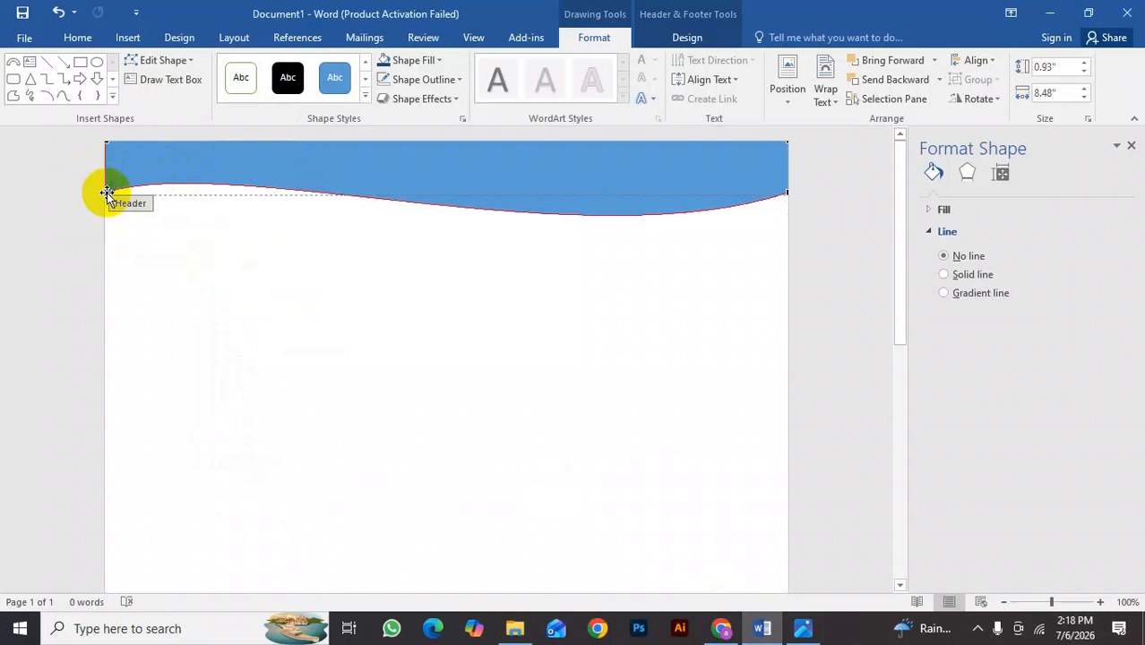
{"action": "left_click_drag", "start_coordinate": [107, 196], "coordinate": [103, 223]}
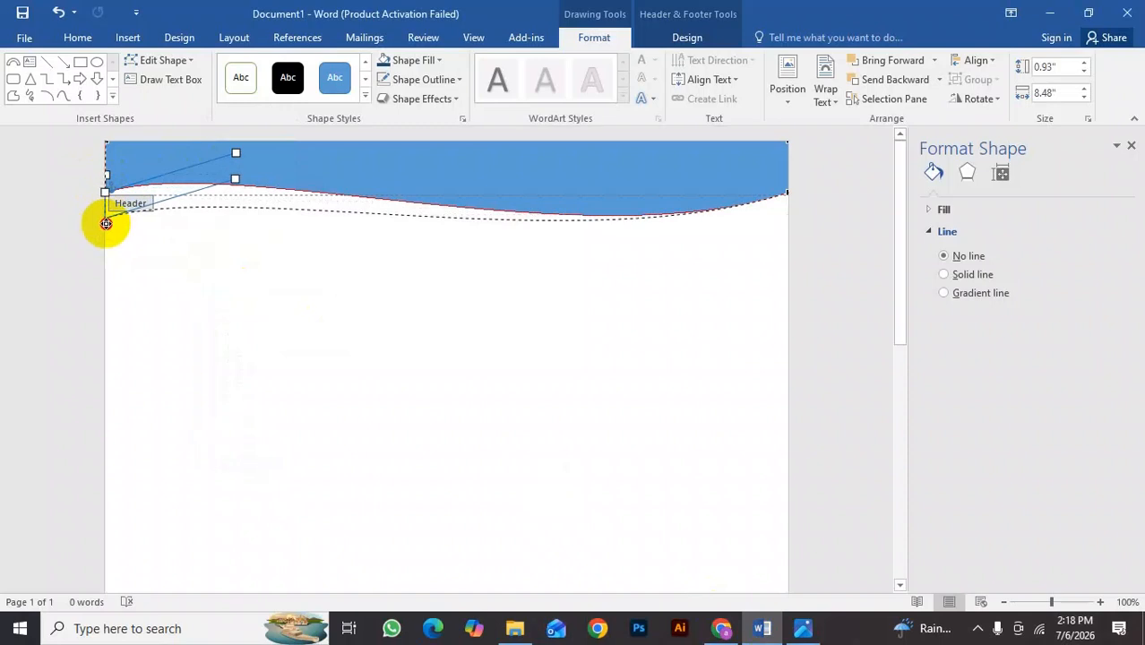
{"action": "left_click_drag", "start_coordinate": [106, 223], "coordinate": [106, 210]}
{"action": "left_click_drag", "start_coordinate": [236, 165], "coordinate": [255, 129]}
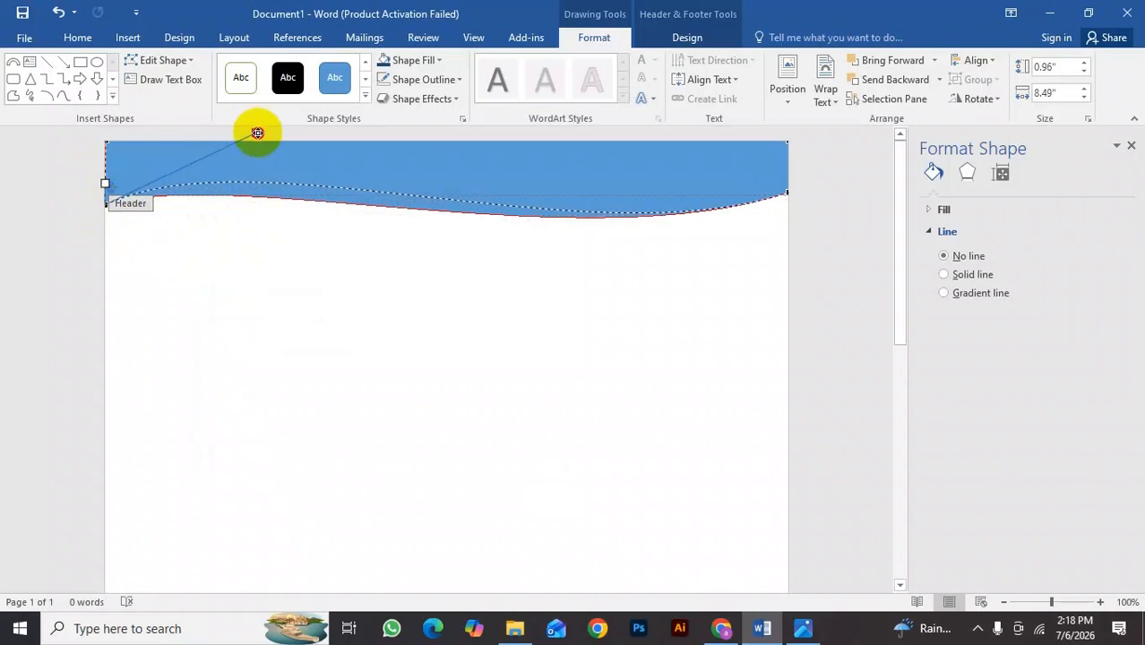
{"action": "left_click", "coordinate": [309, 207]}
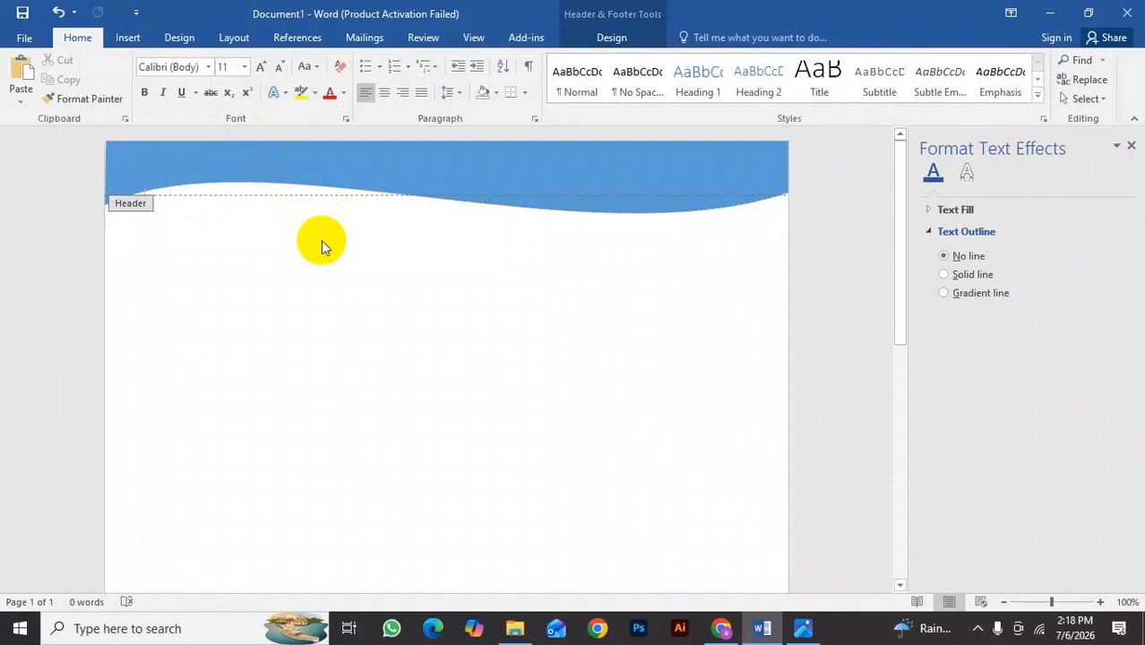
{"action": "left_click", "coordinate": [450, 182]}
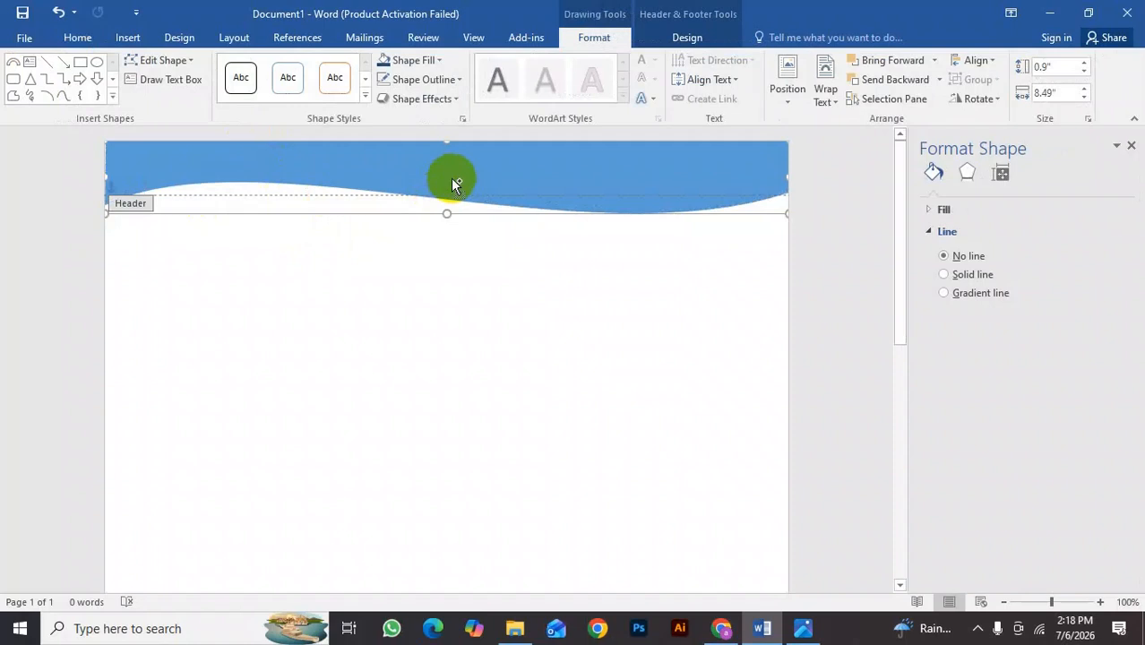
Place a copy of the header wave below the original and fill the original with the darkest theme blue.
{"action": "key", "text": "ctrl+v"}
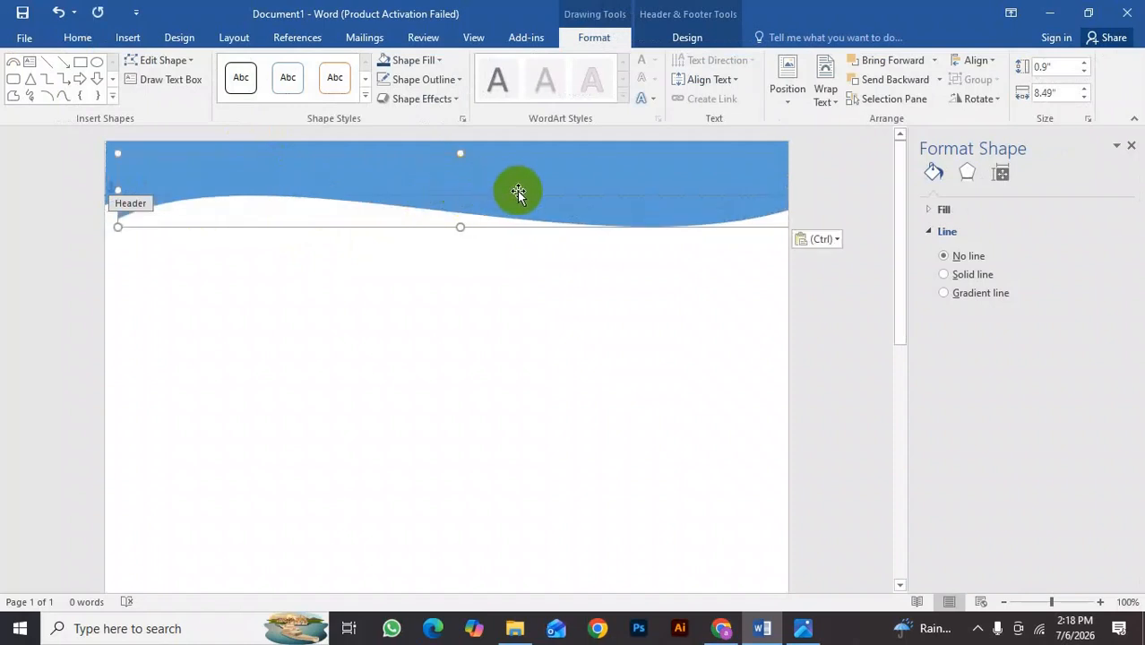
{"action": "left_click_drag", "start_coordinate": [466, 205], "coordinate": [475, 229]}
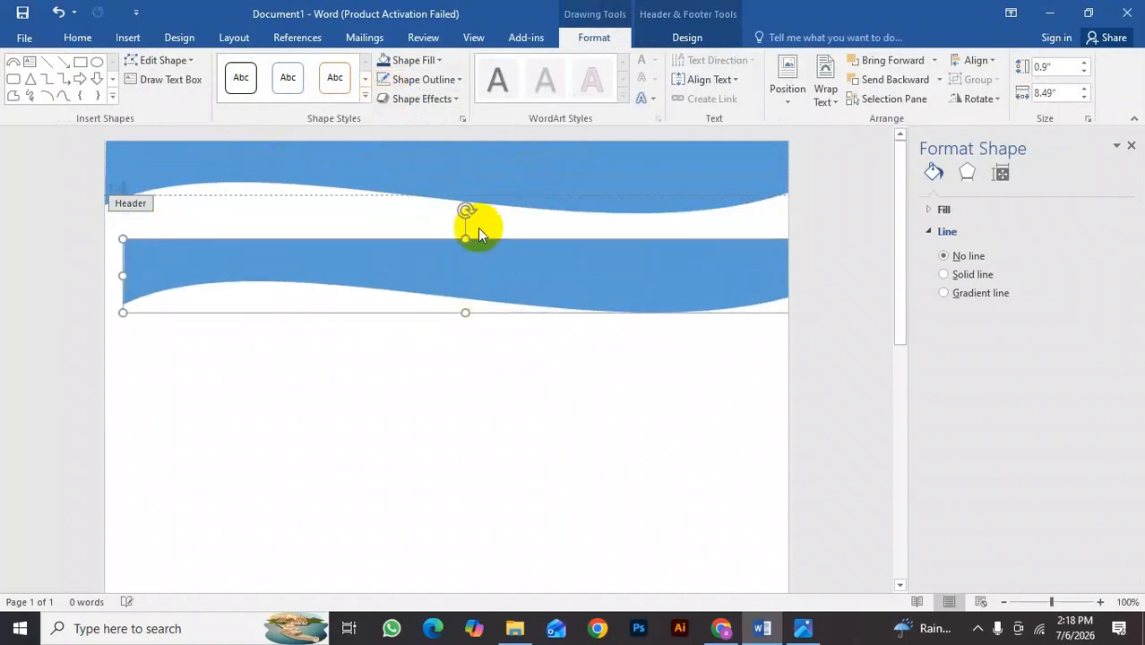
{"action": "left_click", "coordinate": [485, 184]}
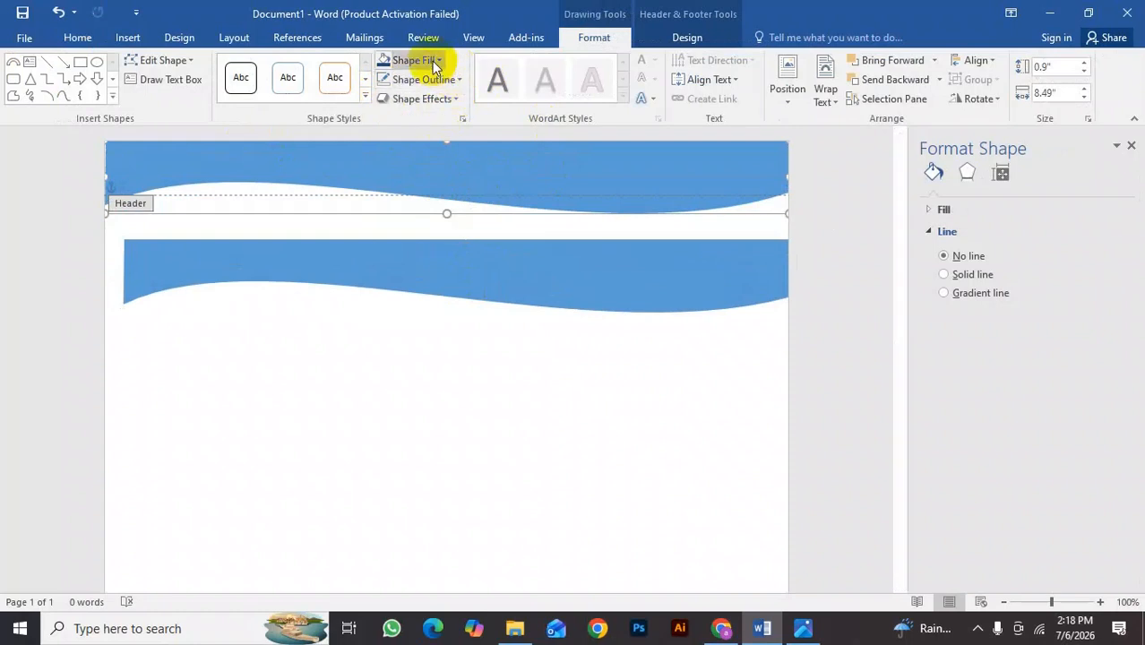
{"action": "left_click", "coordinate": [435, 60]}
{"action": "left_click", "coordinate": [441, 156]}
Move the lighter wave copy over the dark one, aligned with the page's side edges and offset slightly downward.
{"action": "left_click_drag", "start_coordinate": [494, 263], "coordinate": [471, 162]}
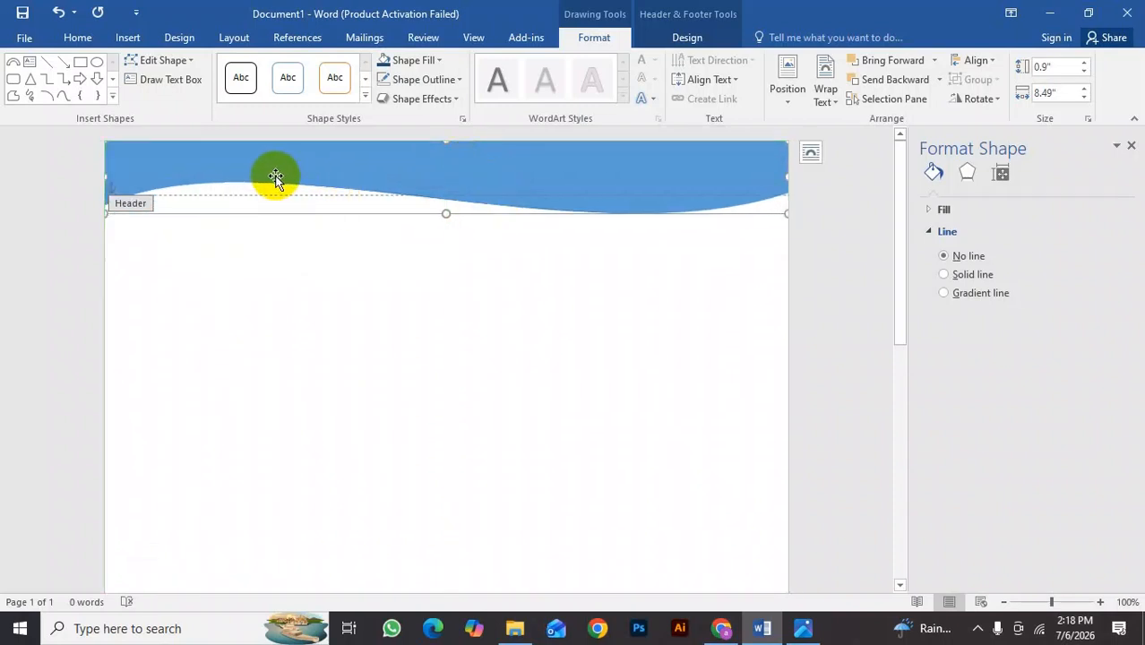
{"action": "right_click", "coordinate": [348, 169]}
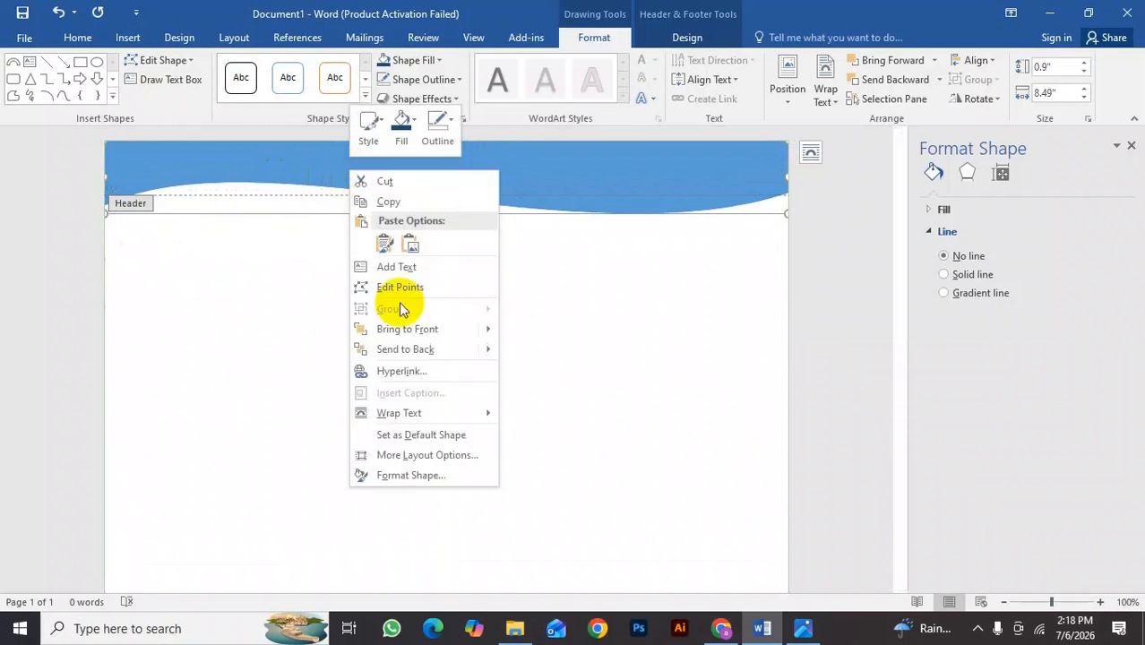
{"action": "left_click", "coordinate": [409, 288]}
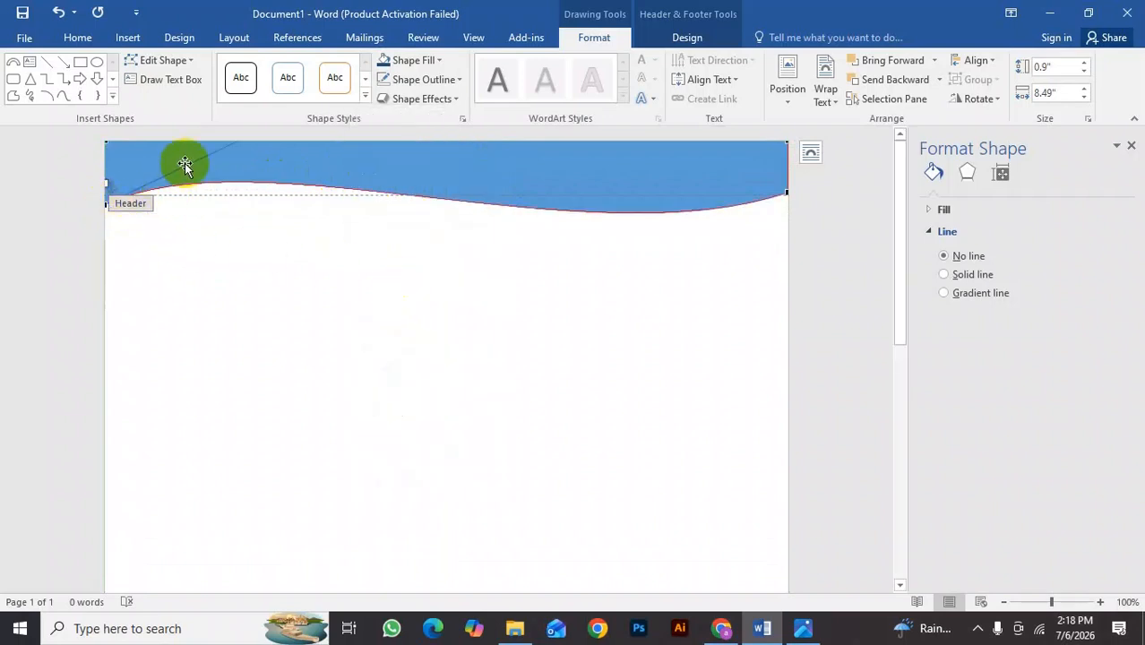
{"action": "left_click_drag", "start_coordinate": [271, 169], "coordinate": [278, 197]}
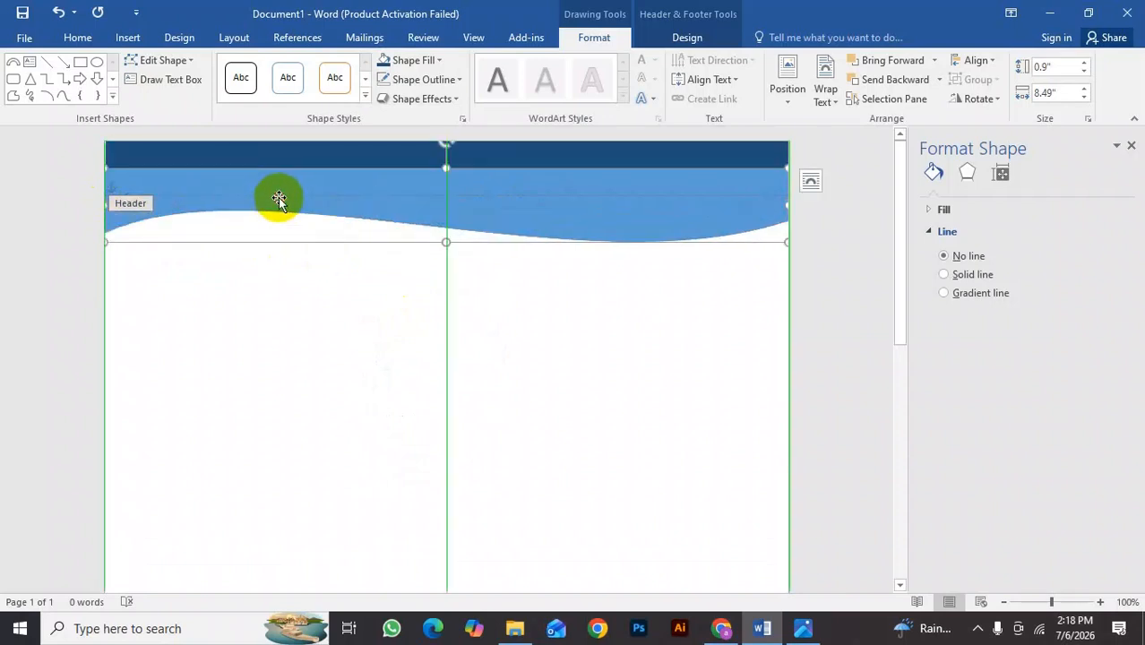
Try raising the lighter wave's left curve and moving it to the page top, and undo both changes.
{"action": "right_click", "coordinate": [271, 178]}
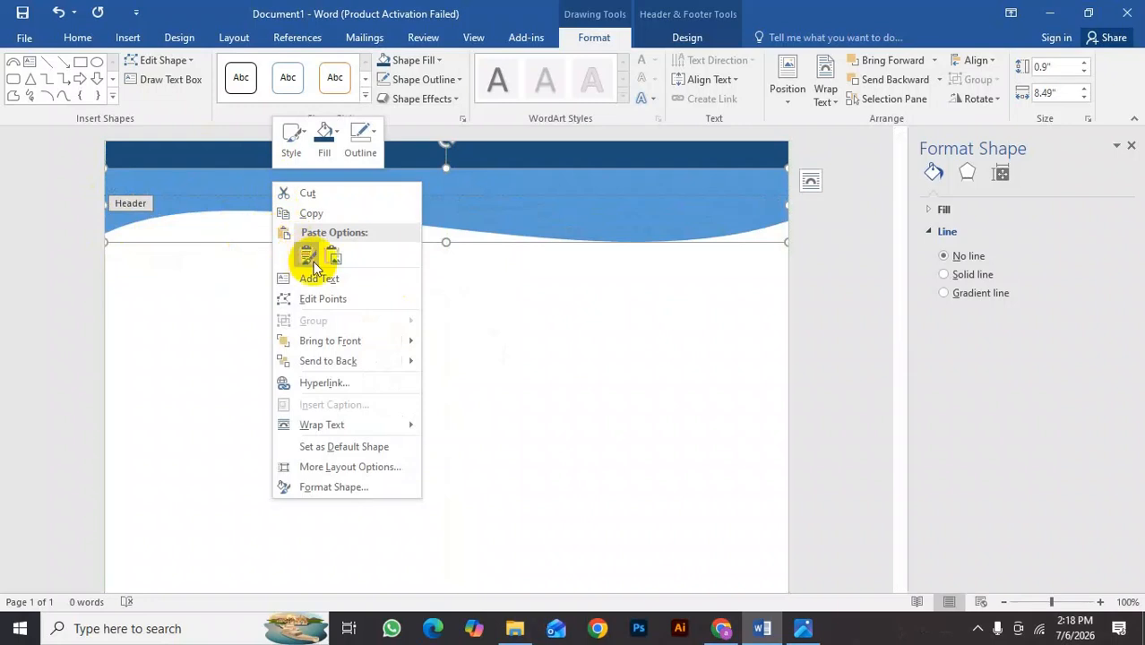
{"action": "left_click", "coordinate": [325, 300]}
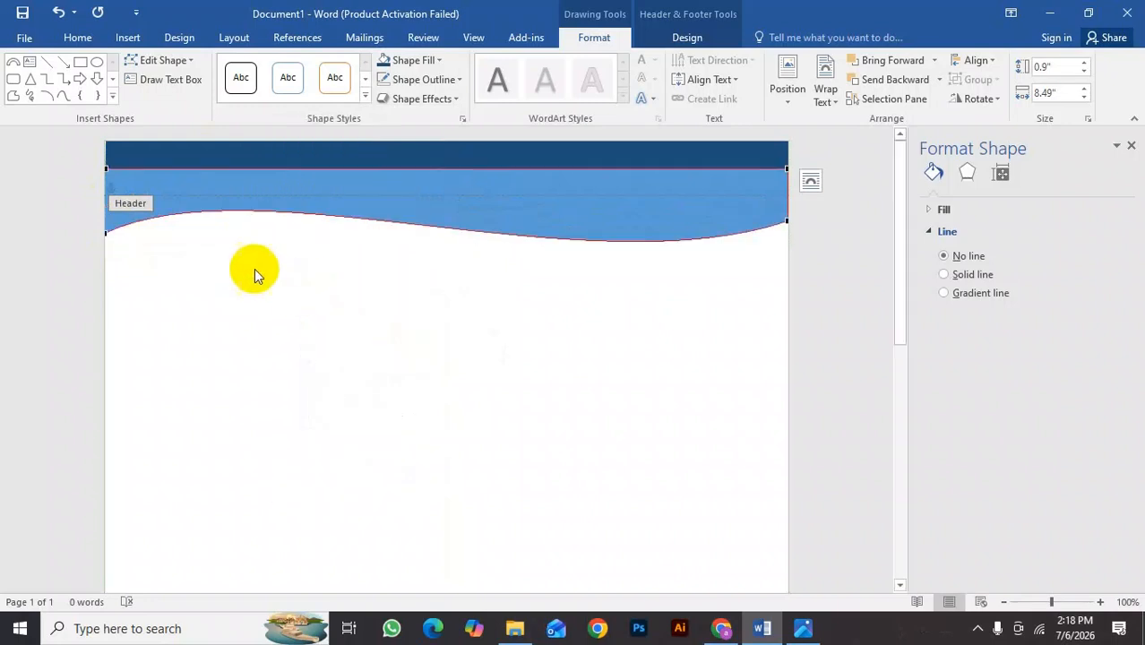
{"action": "left_click", "coordinate": [105, 234]}
{"action": "left_click_drag", "start_coordinate": [256, 161], "coordinate": [281, 121]}
{"action": "left_click_drag", "start_coordinate": [335, 194], "coordinate": [338, 164]}
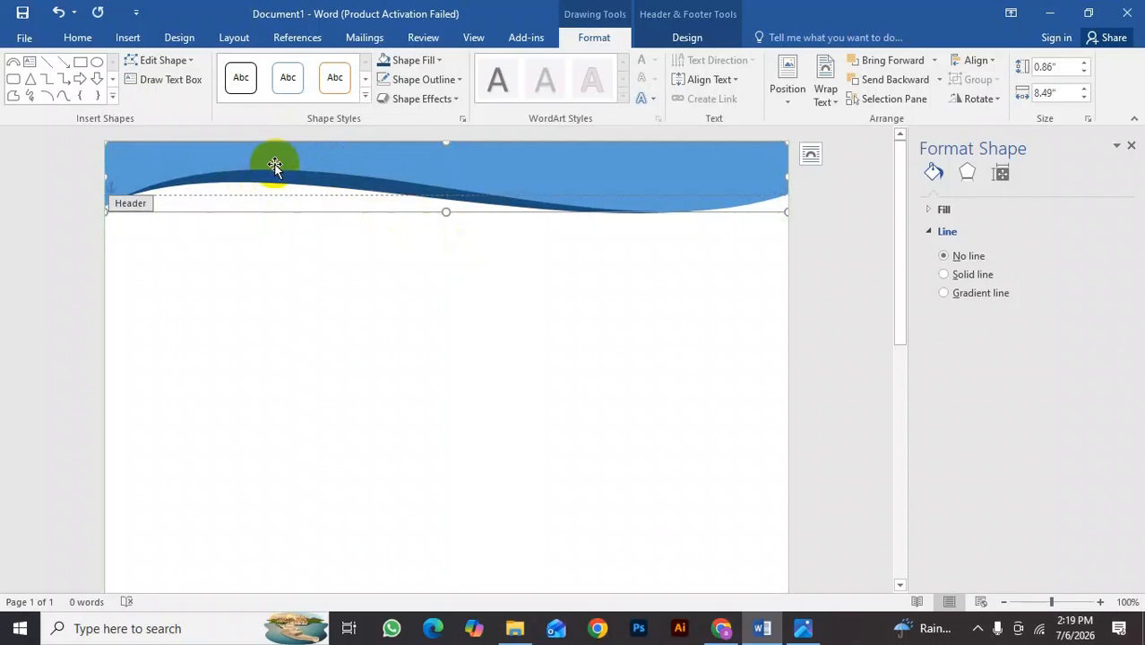
{"action": "right_click", "coordinate": [172, 168]}
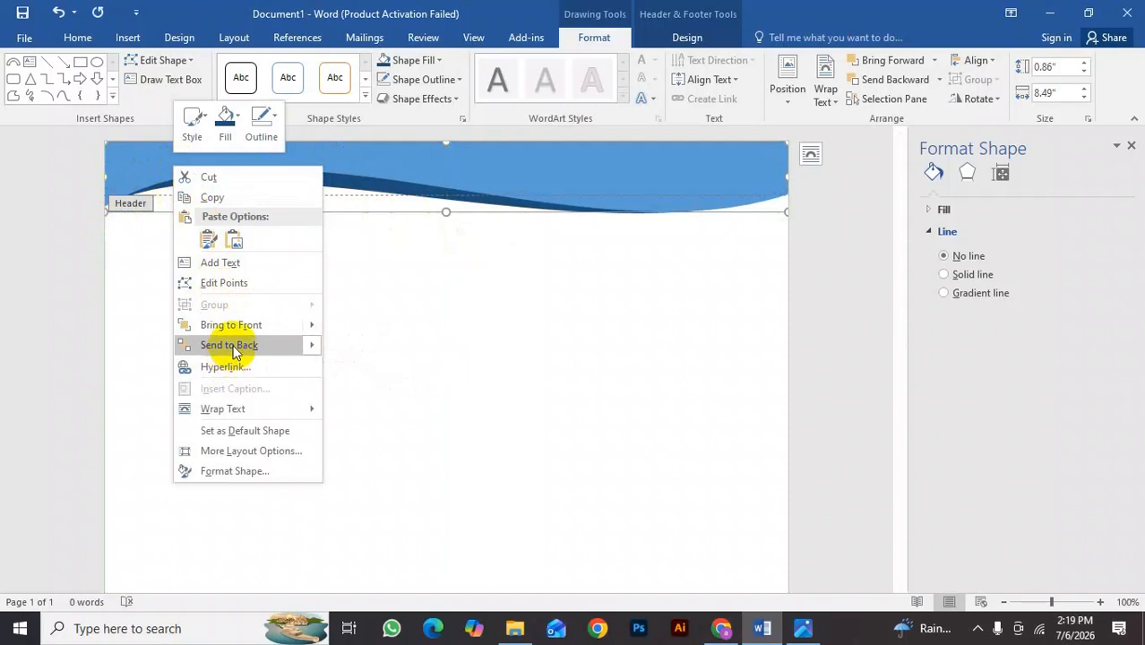
{"action": "left_click", "coordinate": [229, 283]}
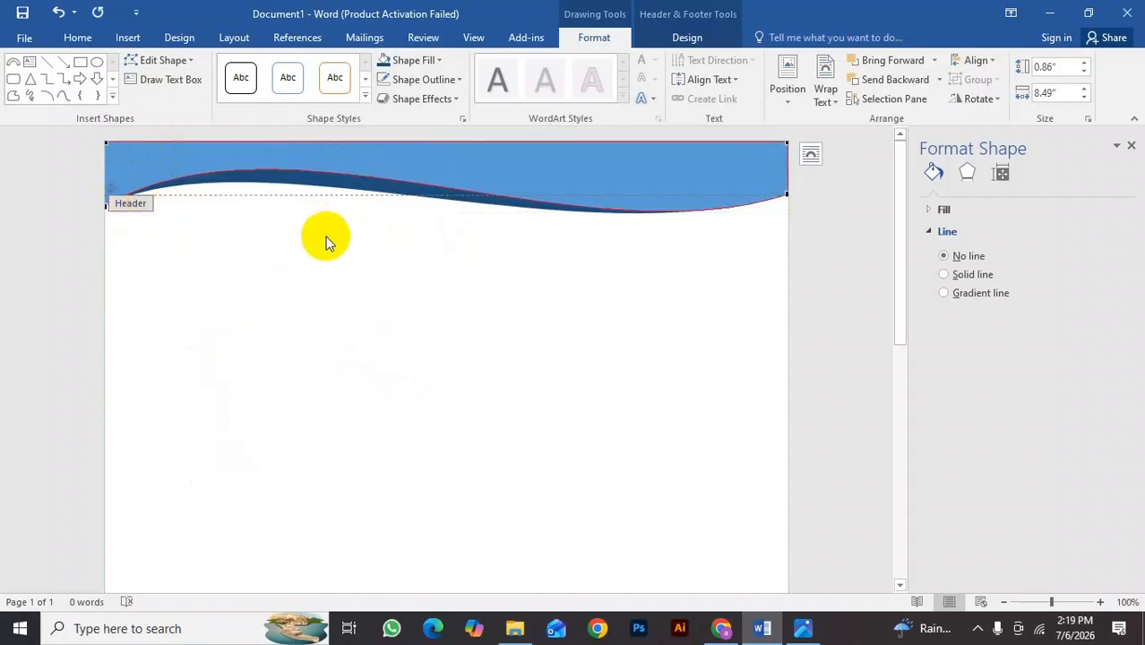
{"action": "key", "text": "ctrl+z"}
{"action": "key", "text": "ctrl+z"}
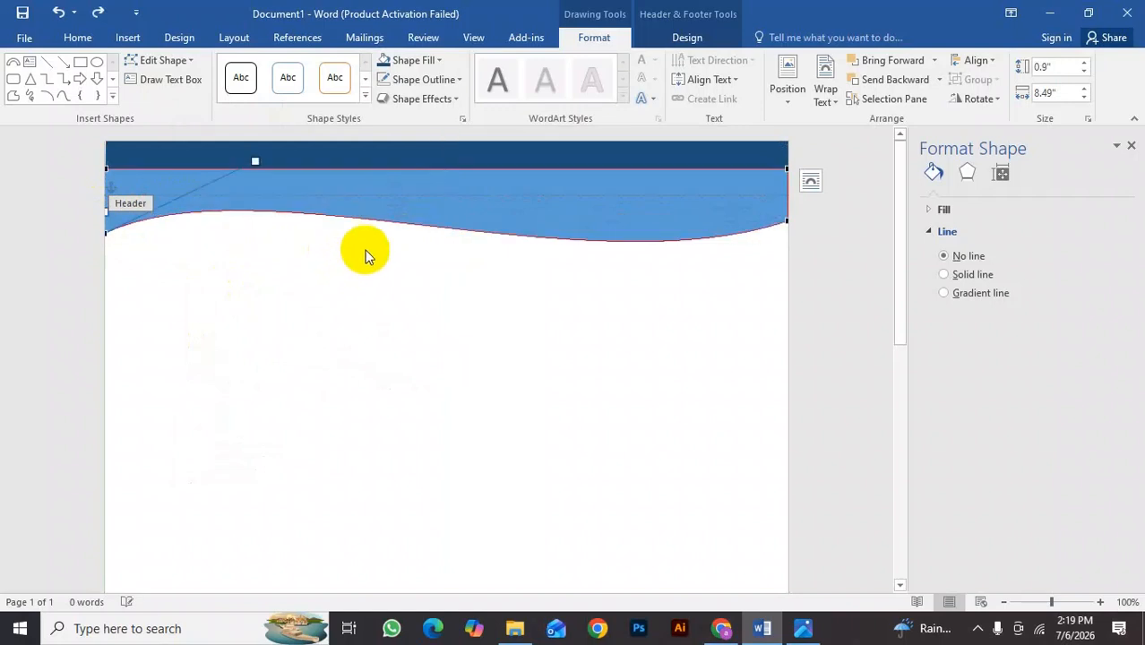
Shift the lighter wave up to expose a dark band and lower its bottom-right point onto the dark wave's edge, tapering the band.
{"action": "left_click_drag", "start_coordinate": [373, 211], "coordinate": [373, 160]}
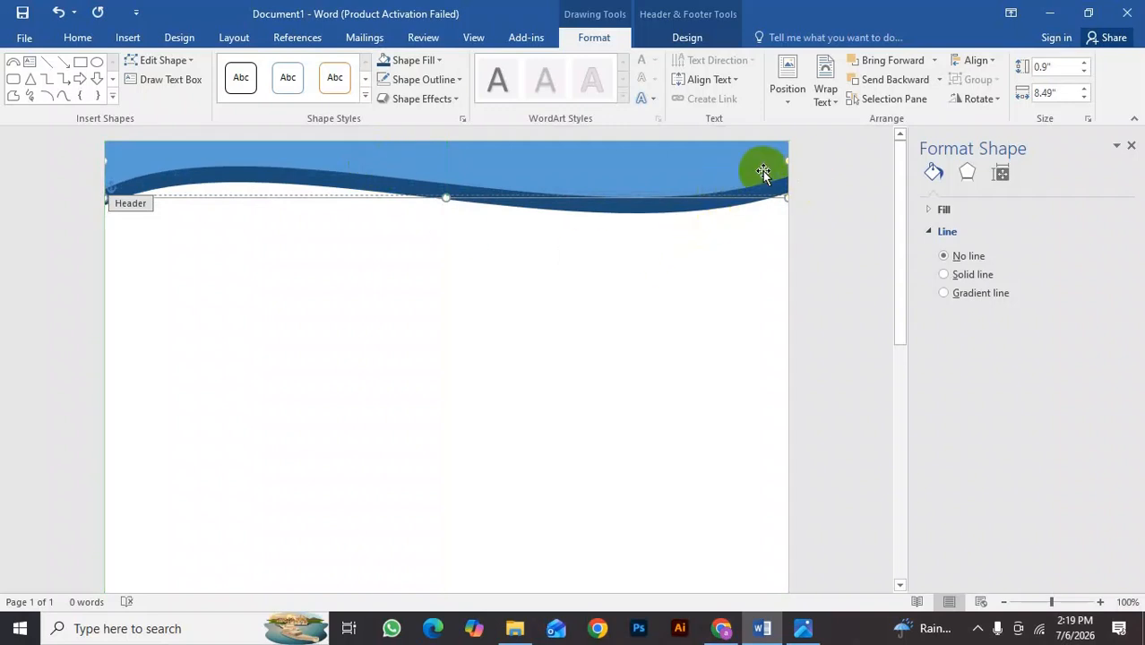
{"action": "right_click", "coordinate": [529, 166]}
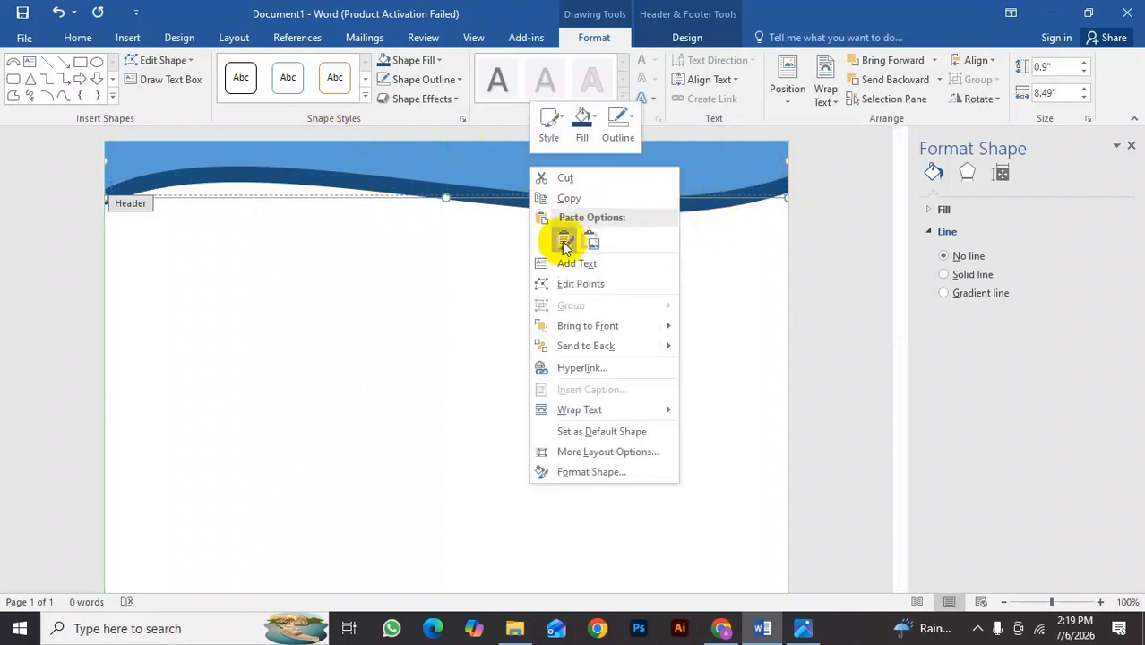
{"action": "left_click", "coordinate": [579, 286]}
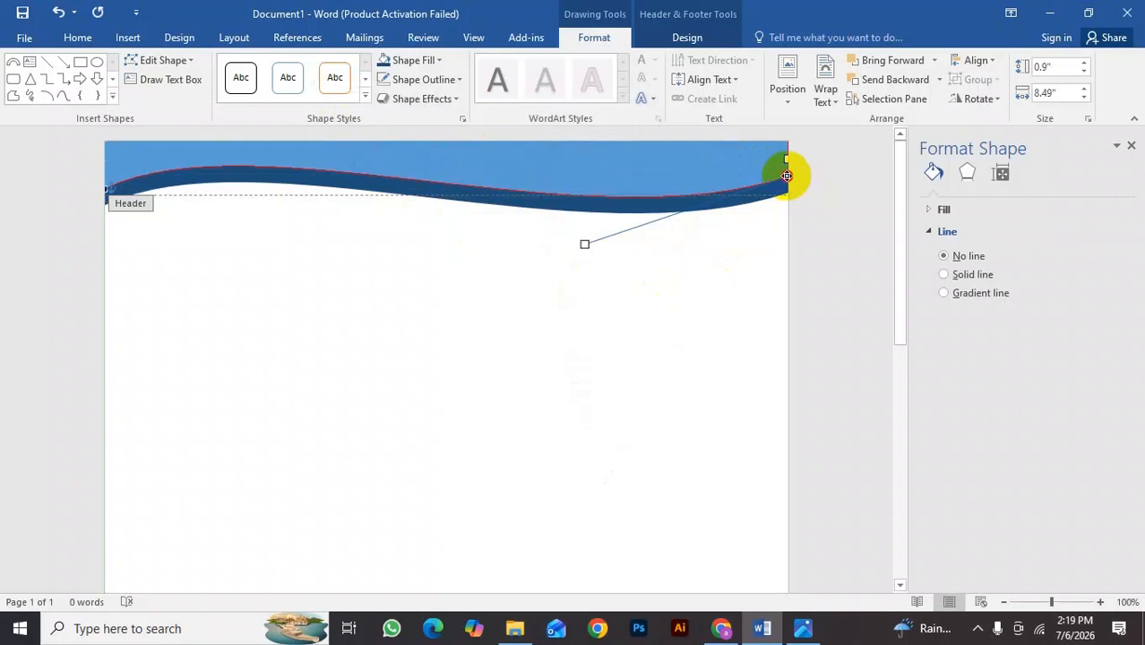
{"action": "left_click_drag", "start_coordinate": [786, 175], "coordinate": [786, 193]}
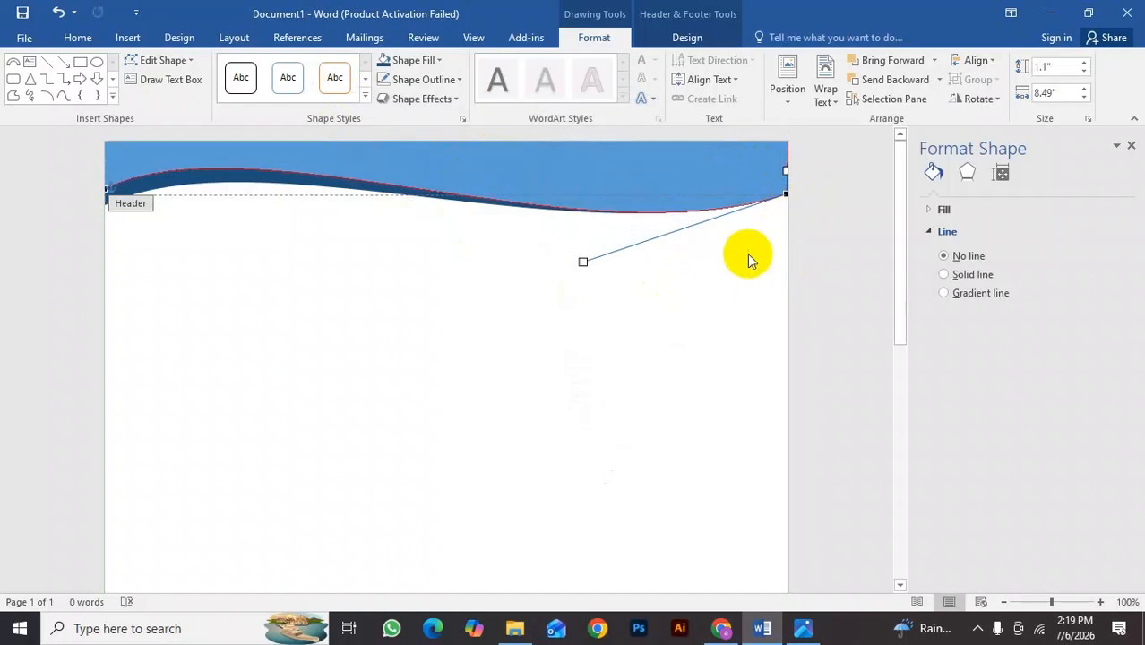
{"action": "left_click_drag", "start_coordinate": [580, 262], "coordinate": [593, 259]}
{"action": "double_click", "coordinate": [649, 328]}
{"action": "double_click", "coordinate": [513, 349]}
Reopen header and footer editing and delete the existing blue wave shape from the footer.
{"action": "scroll", "coordinate": [573, 346], "scroll_direction": "down", "scroll_amount": 3}
{"action": "scroll", "coordinate": [572, 346], "scroll_direction": "down", "scroll_amount": 1}
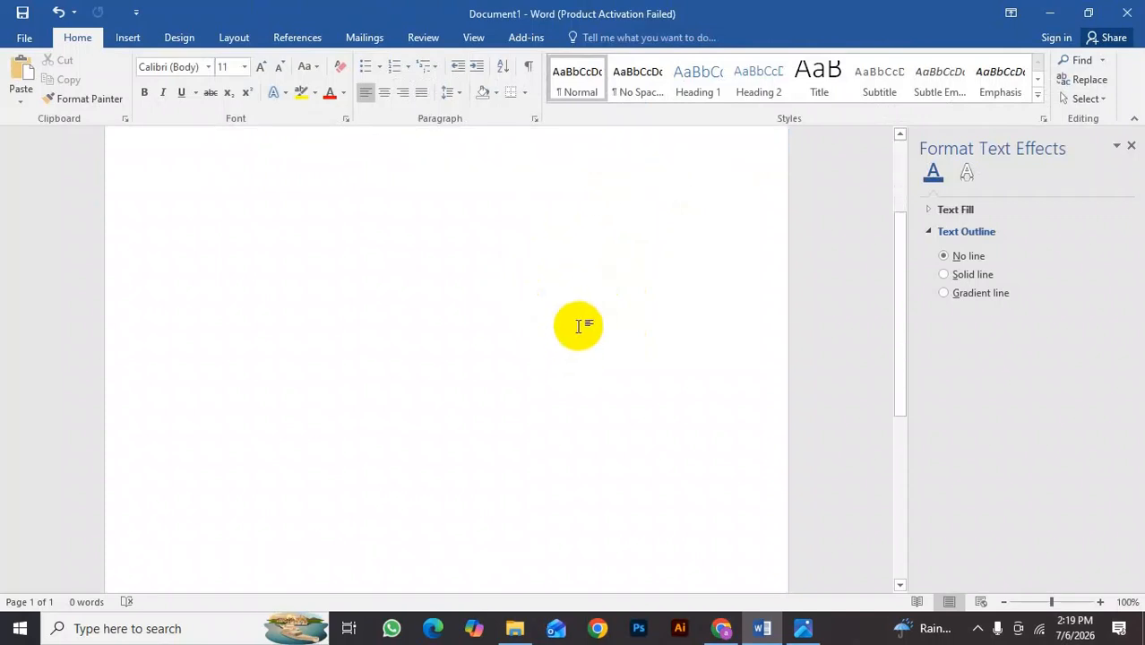
{"action": "scroll", "coordinate": [577, 329], "scroll_direction": "up", "scroll_amount": 4}
{"action": "triple_click", "coordinate": [599, 210]}
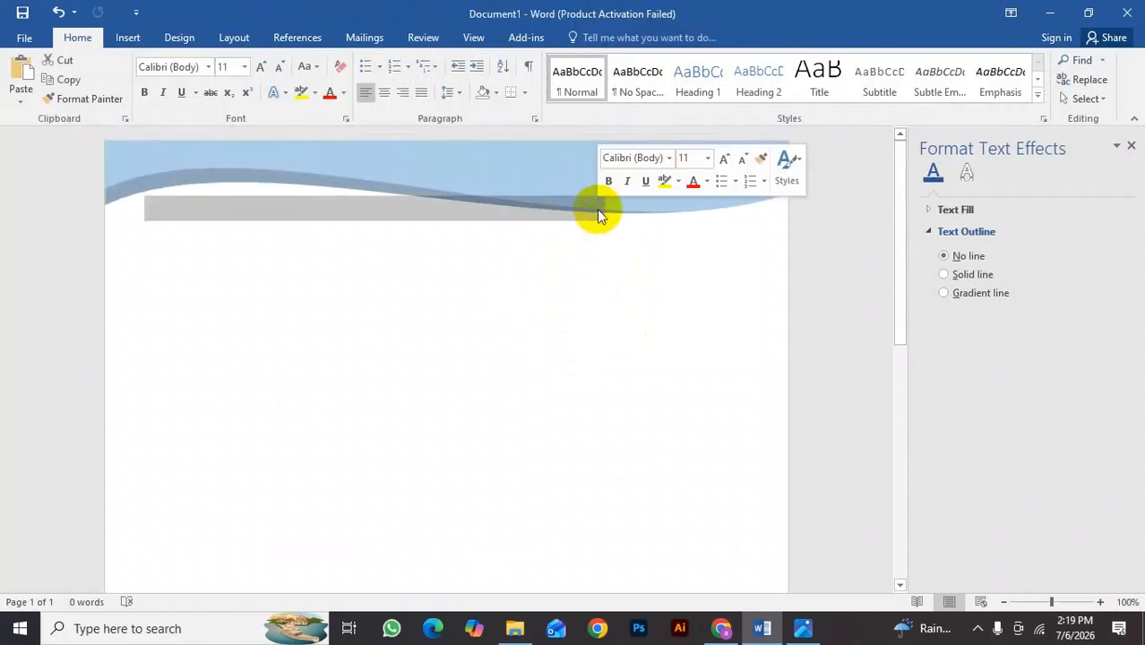
{"action": "double_click", "coordinate": [549, 168]}
{"action": "scroll", "coordinate": [532, 322], "scroll_direction": "down", "scroll_amount": 5}
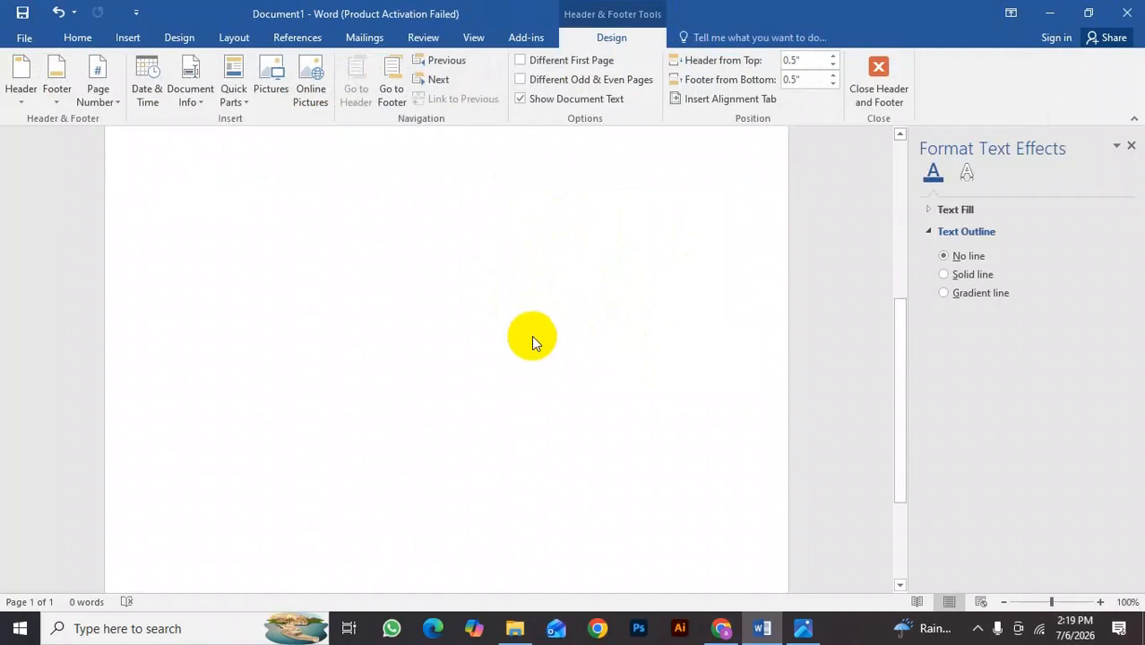
{"action": "left_click", "coordinate": [251, 562]}
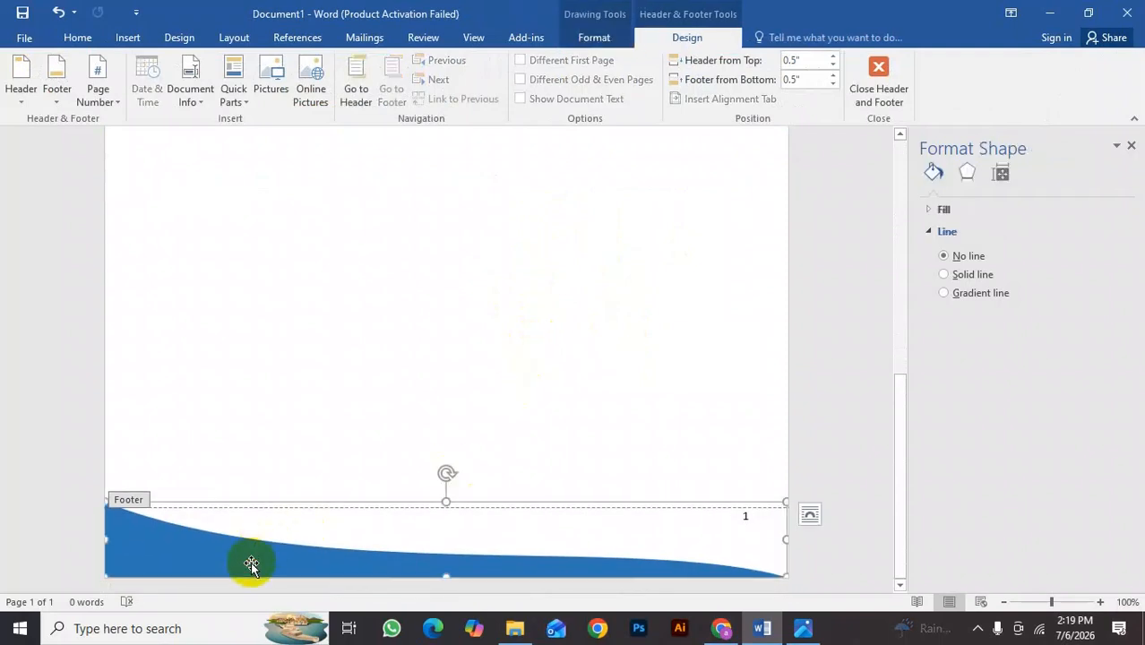
{"action": "key", "text": "Delete"}
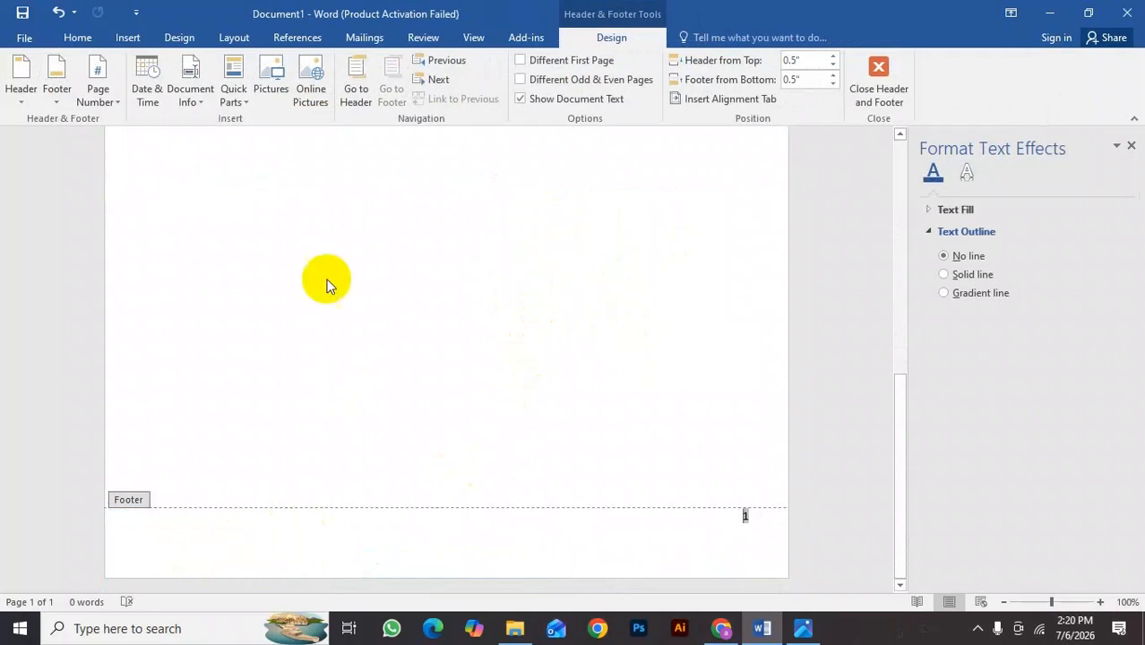
Draw a rectangle about 0.87" high and 8.48" wide across the footer and remove its outline.
{"action": "left_click", "coordinate": [125, 37]}
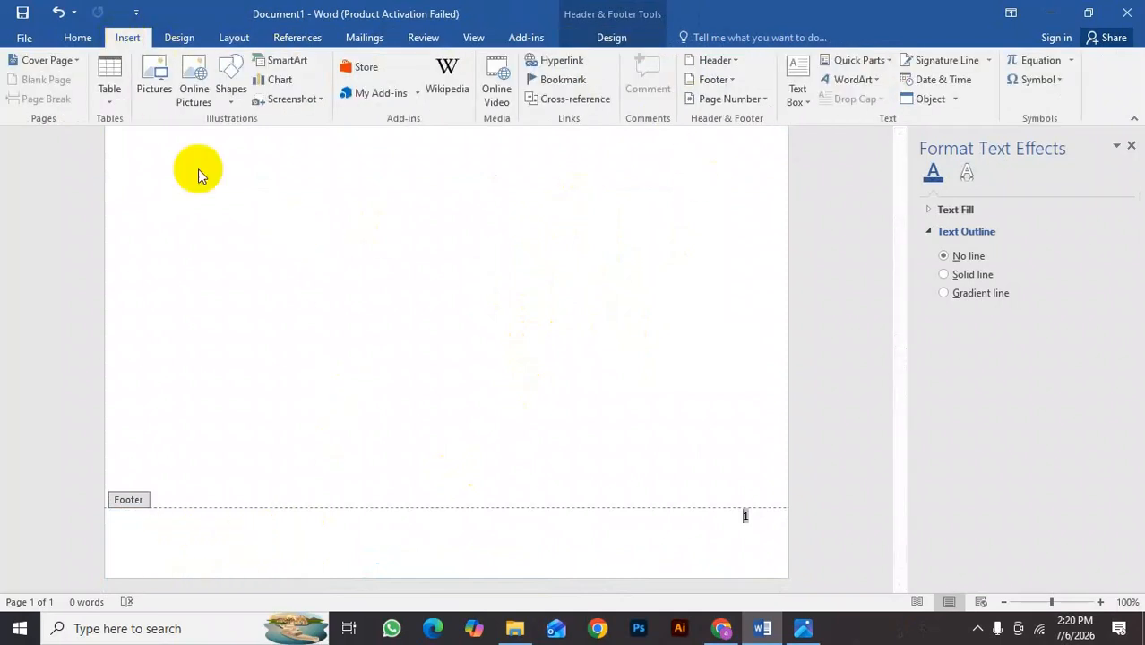
{"action": "left_click", "coordinate": [231, 90]}
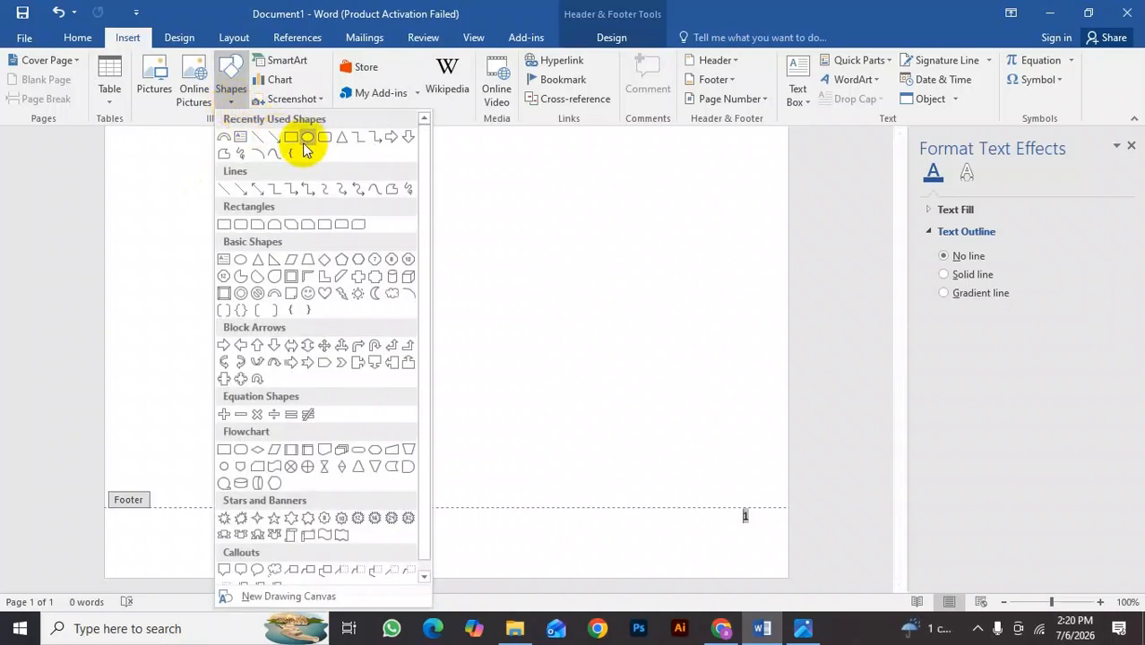
{"action": "left_click", "coordinate": [291, 137]}
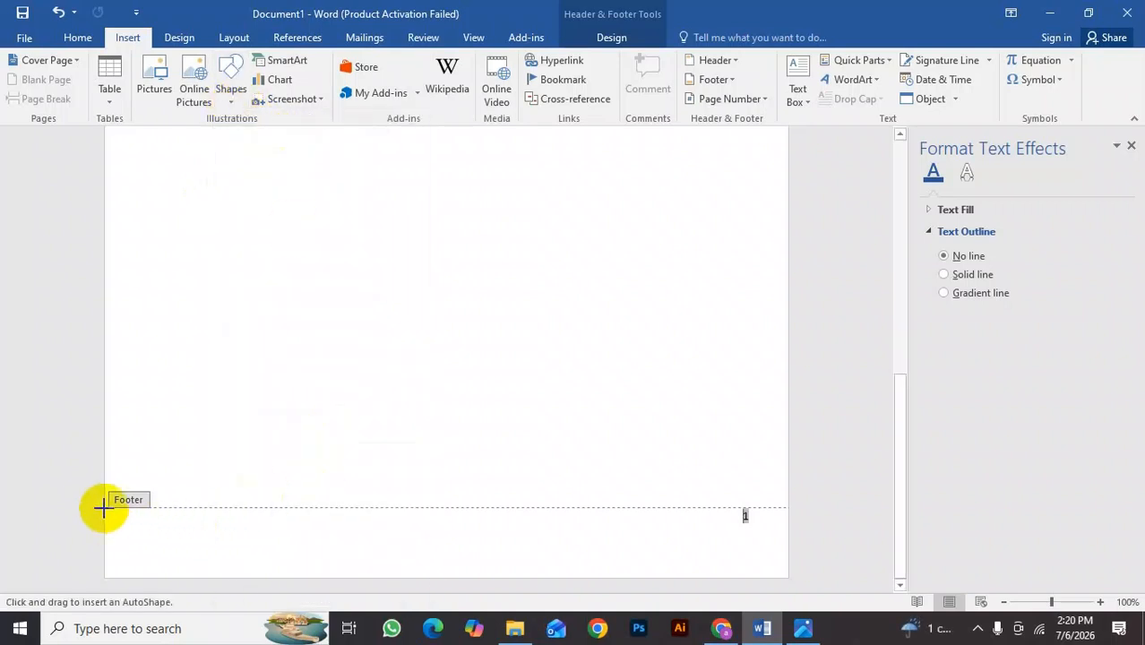
{"action": "left_click_drag", "start_coordinate": [104, 508], "coordinate": [788, 578]}
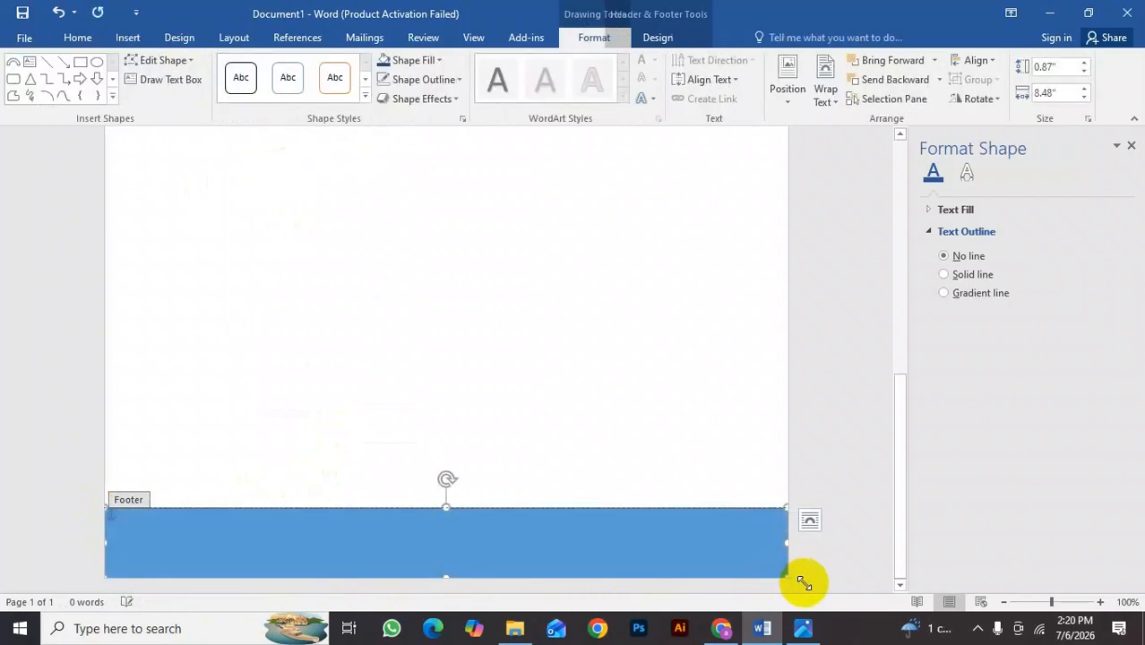
{"action": "left_click", "coordinate": [447, 68]}
{"action": "left_click", "coordinate": [448, 79]}
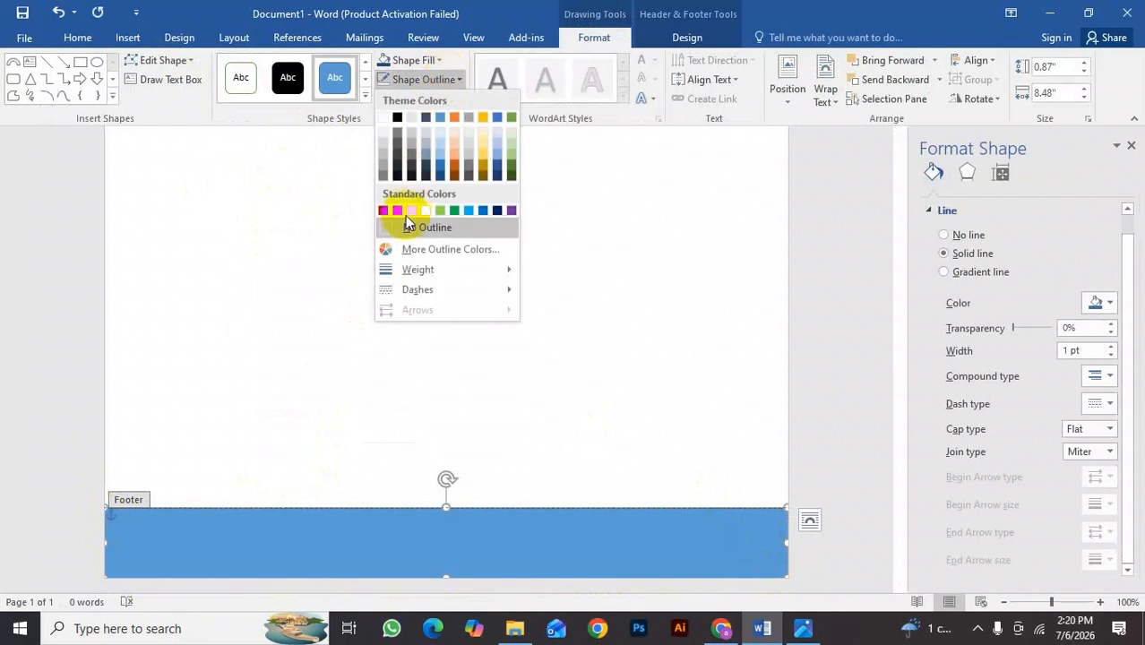
{"action": "left_click", "coordinate": [398, 230]}
Fill the footer rectangle with the second-darkest shade of the theme blue.
{"action": "left_click", "coordinate": [438, 61]}
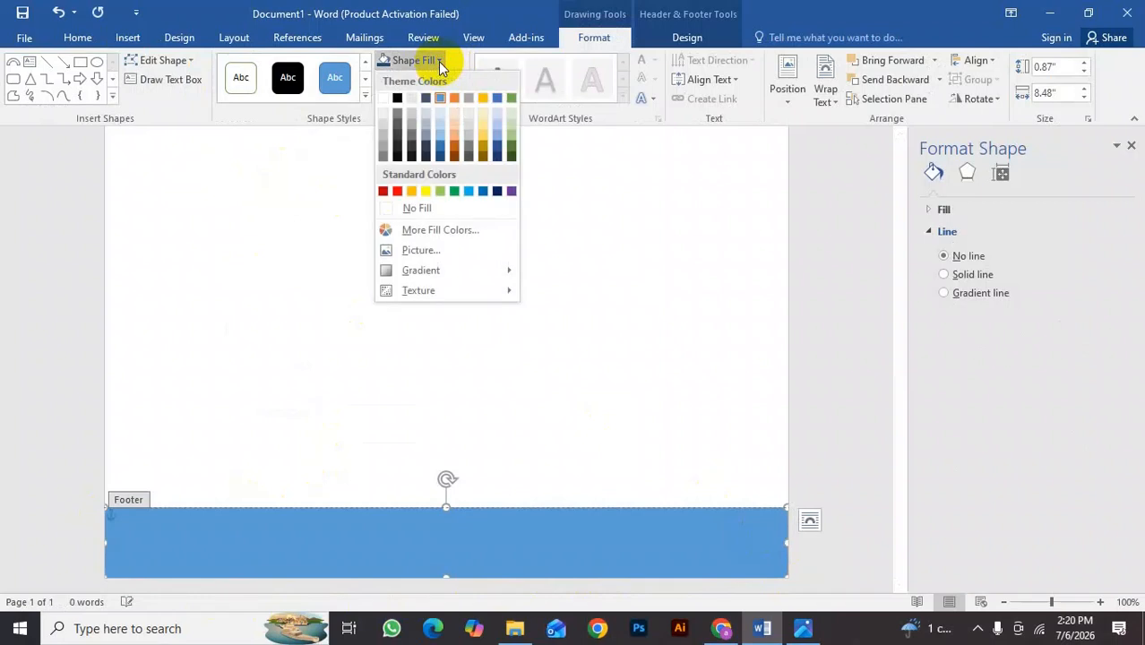
{"action": "left_click", "coordinate": [435, 159]}
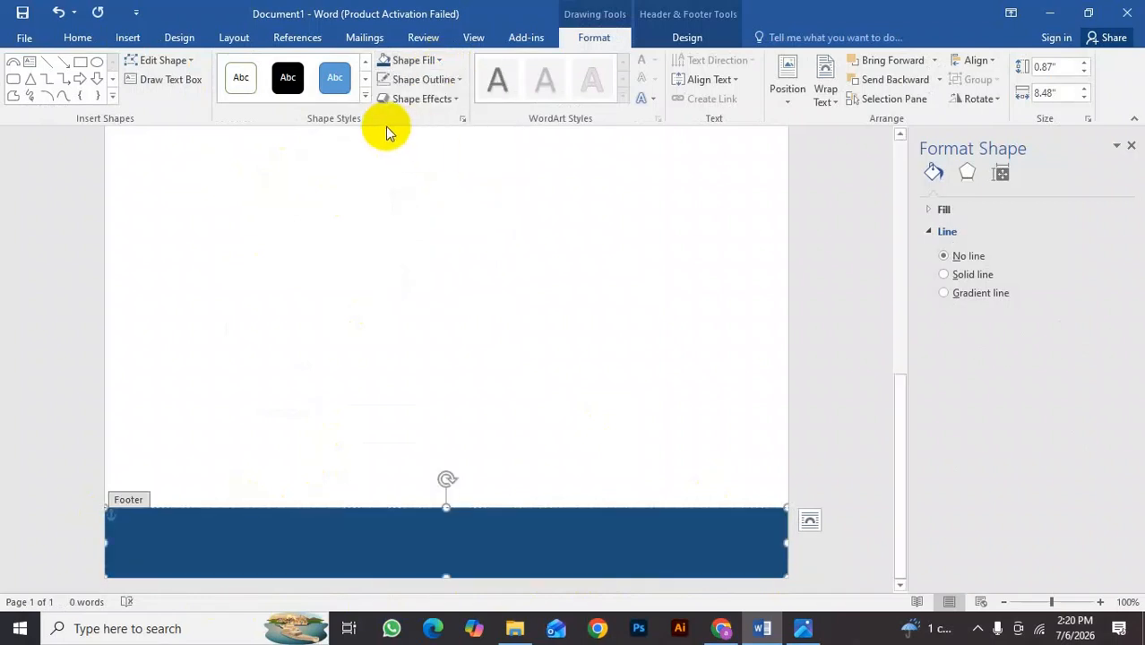
{"action": "left_click", "coordinate": [436, 60]}
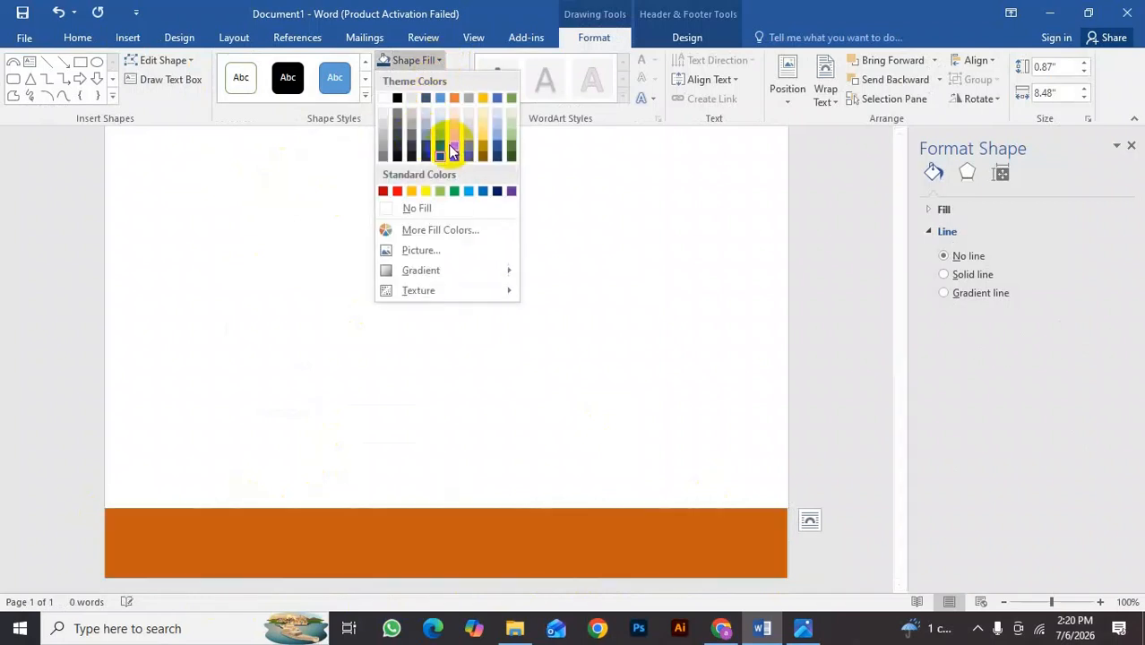
{"action": "left_click", "coordinate": [438, 149]}
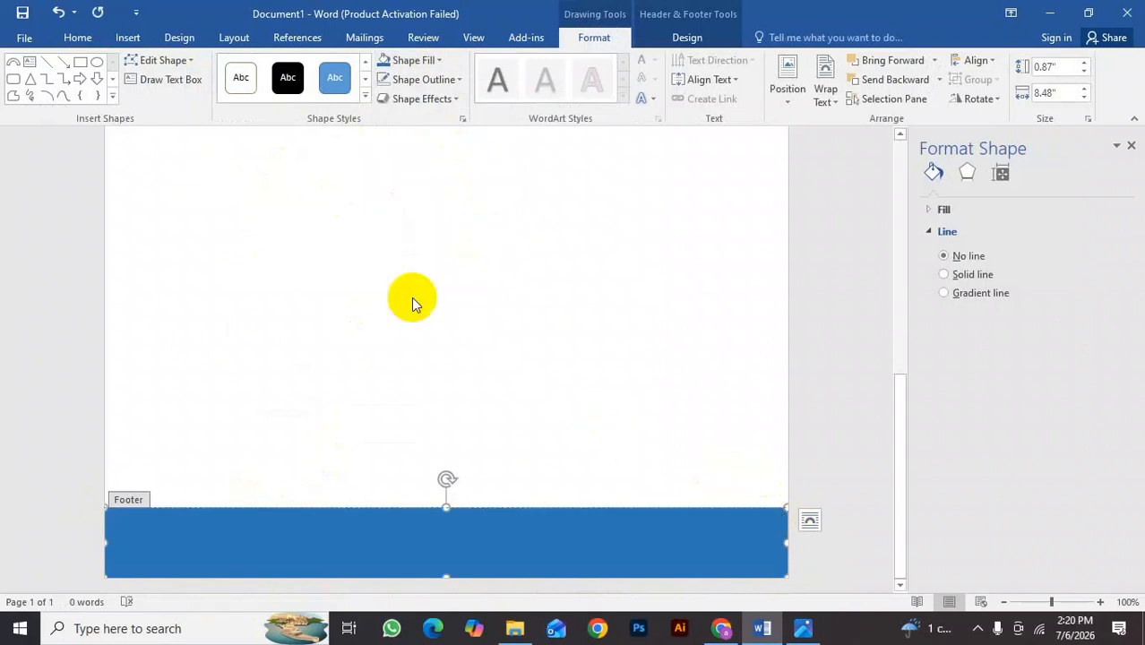
Edit the footer rectangle's points, lowering the top-right point to the bottom-right corner and curving the sloping edge downward near the left.
{"action": "right_click", "coordinate": [480, 548]}
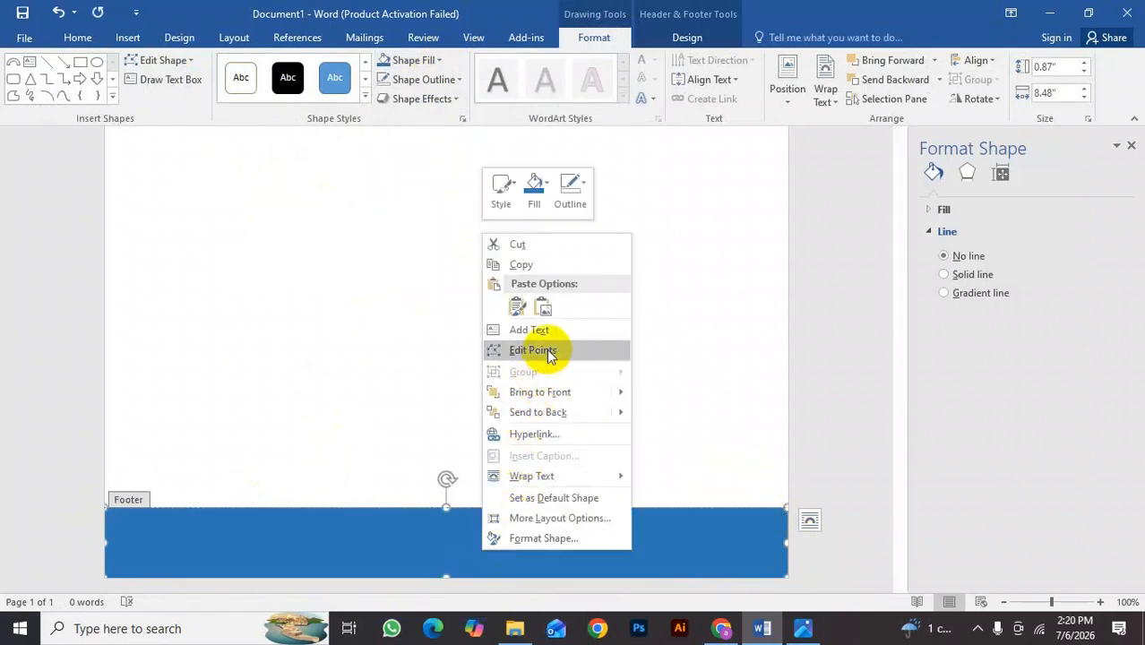
{"action": "left_click", "coordinate": [532, 350]}
{"action": "left_click_drag", "start_coordinate": [786, 508], "coordinate": [787, 574]}
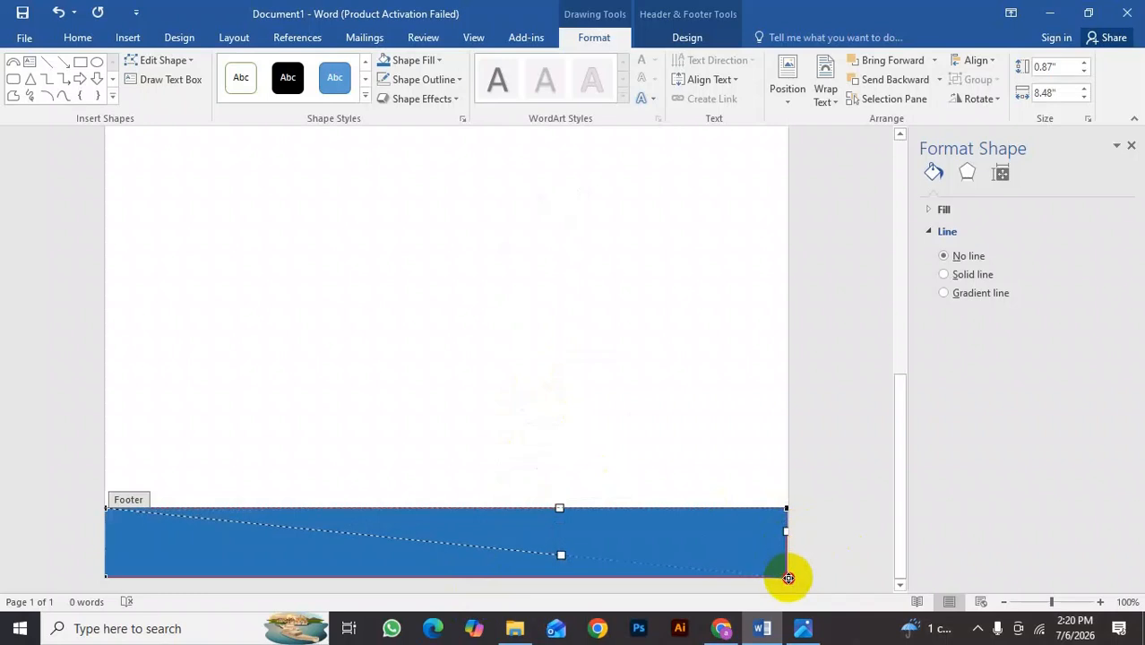
{"action": "left_click_drag", "start_coordinate": [788, 578], "coordinate": [787, 576]}
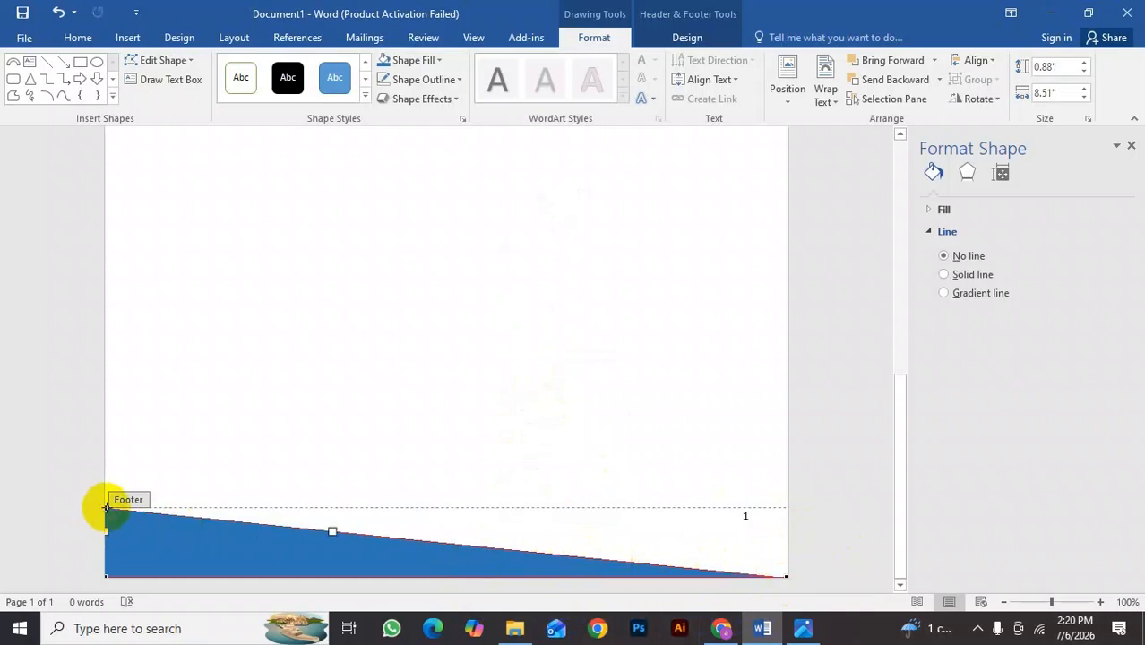
{"action": "left_click_drag", "start_coordinate": [335, 533], "coordinate": [317, 584]}
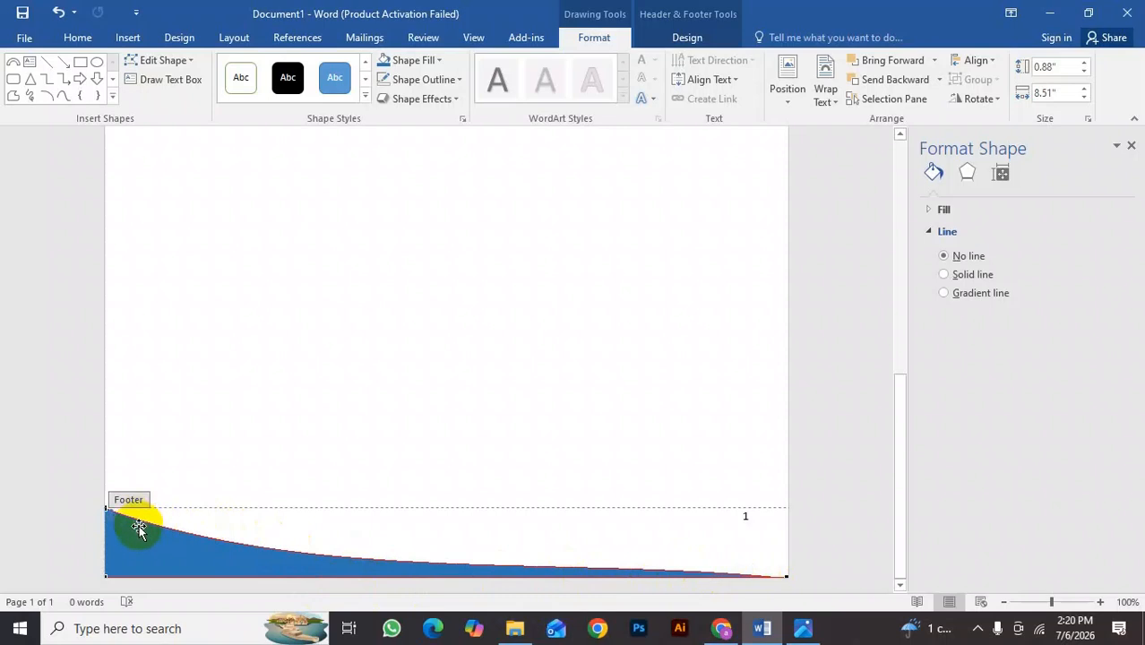
Shift the footer wave slightly up and edit its points, raising the tapered right end so it keeps some thickness at the page edge.
{"action": "left_click", "coordinate": [224, 525]}
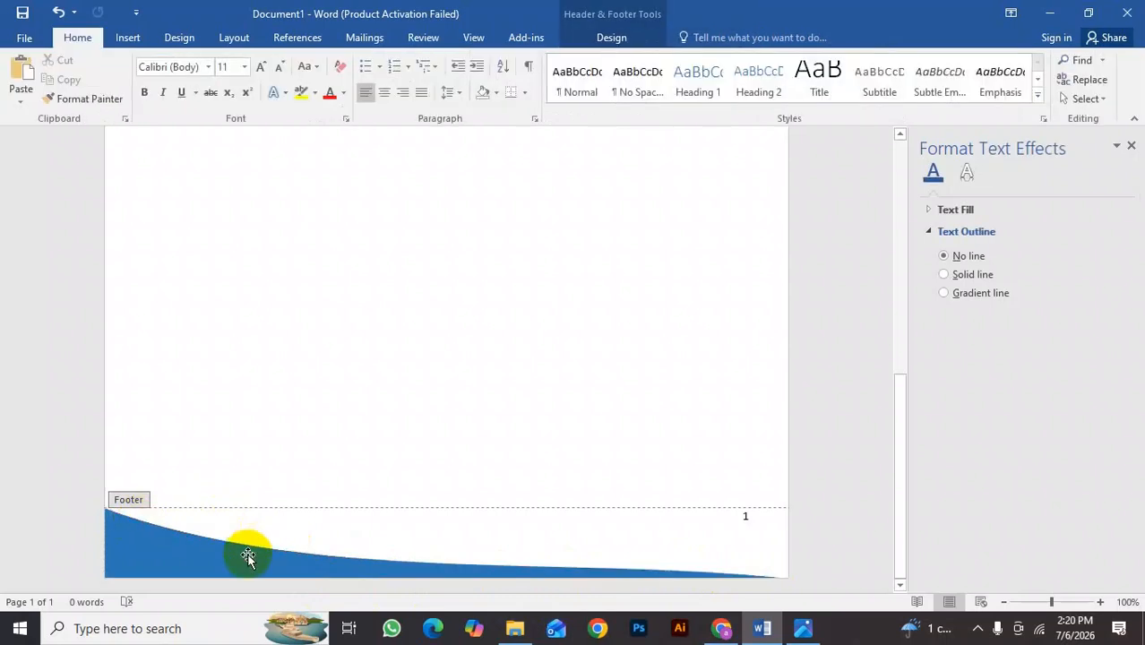
{"action": "left_click", "coordinate": [247, 547]}
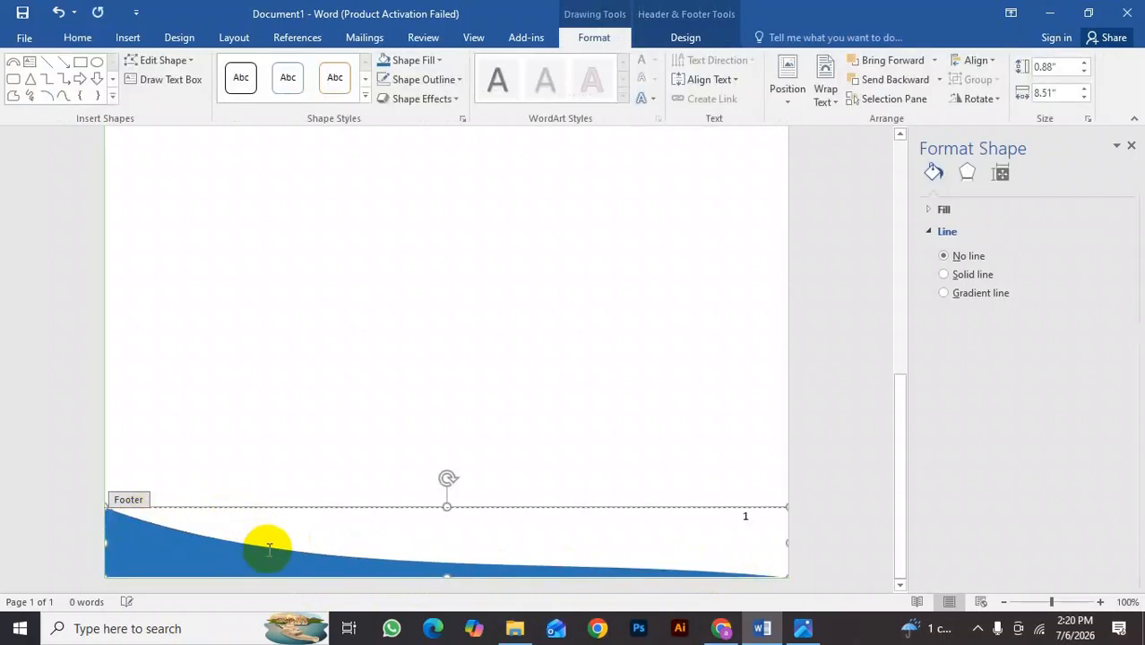
{"action": "key", "text": "Up"}
{"action": "key", "text": "Up"}
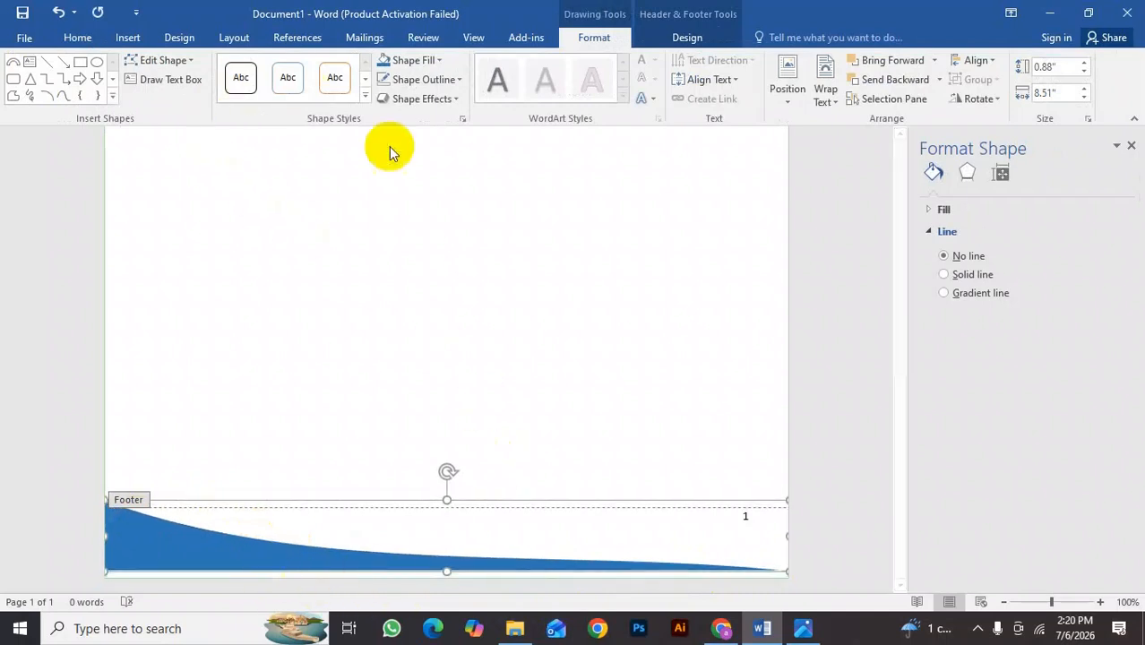
{"action": "right_click", "coordinate": [264, 550]}
{"action": "left_click", "coordinate": [345, 353]}
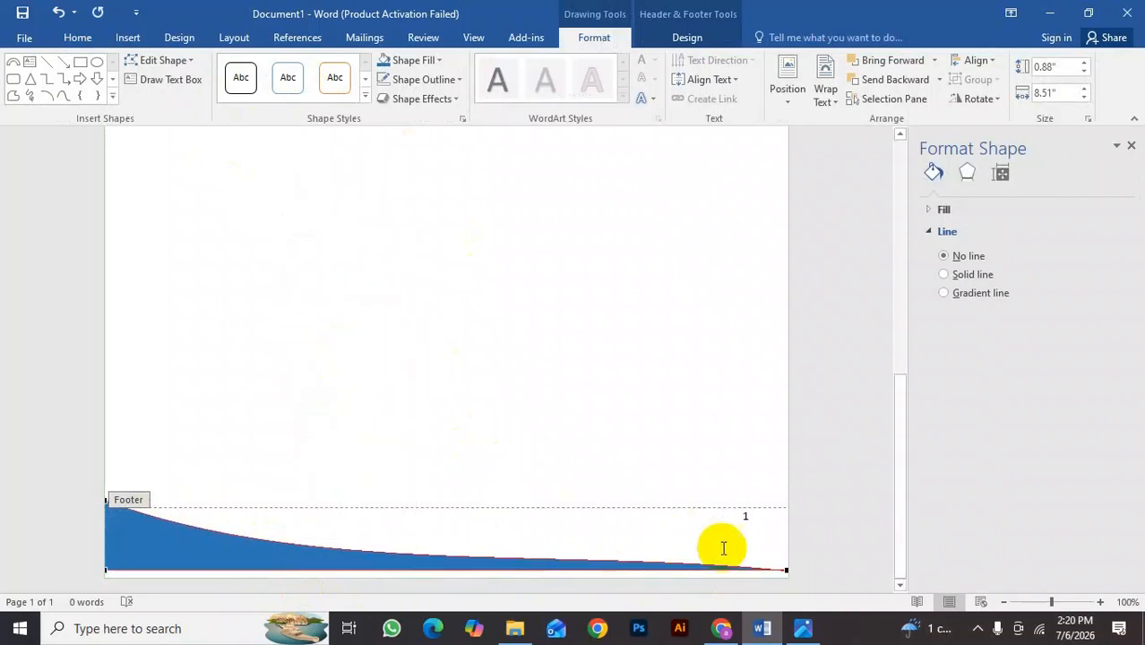
{"action": "left_click_drag", "start_coordinate": [788, 564], "coordinate": [787, 566]}
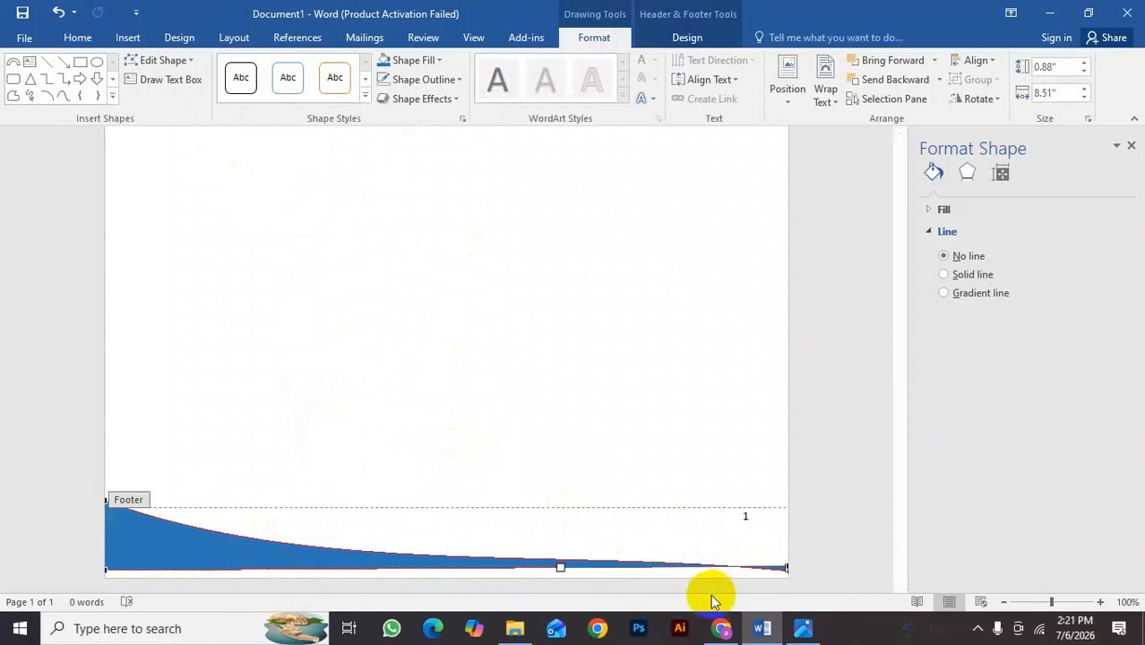
{"action": "key", "text": "ctrl+z"}
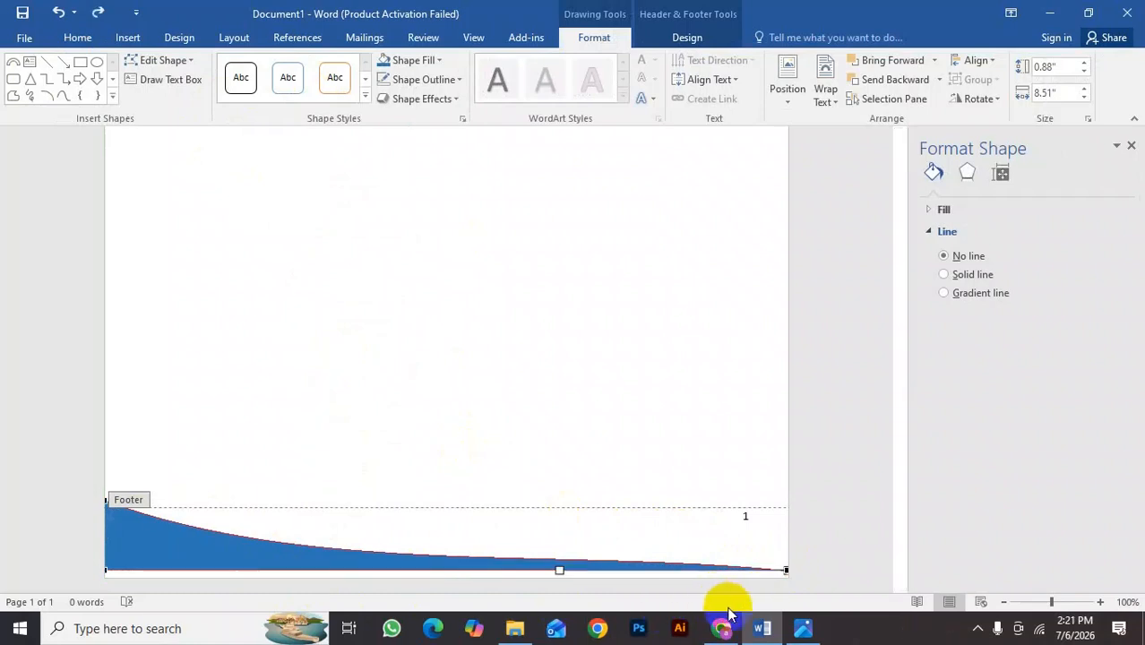
{"action": "left_click_drag", "start_coordinate": [786, 567], "coordinate": [788, 570]}
{"action": "left_click", "coordinate": [775, 558]}
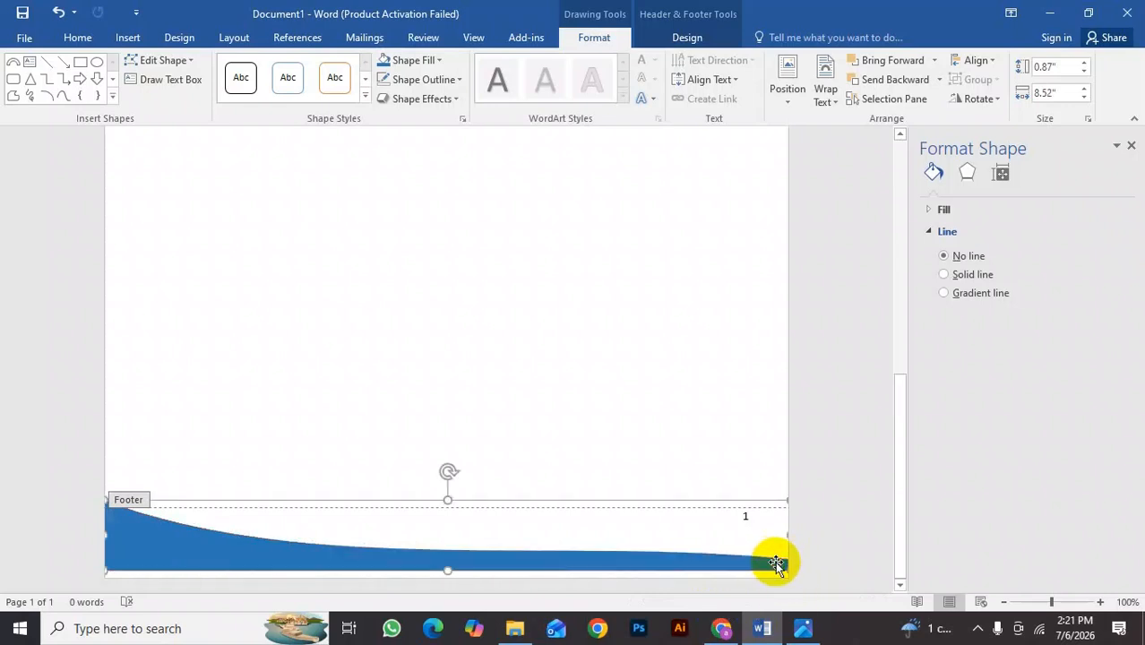
Move the footer wave slightly left and edit its points, lowering the upper-right point and extending its curve handle up and left.
{"action": "left_click_drag", "start_coordinate": [776, 565], "coordinate": [768, 563]}
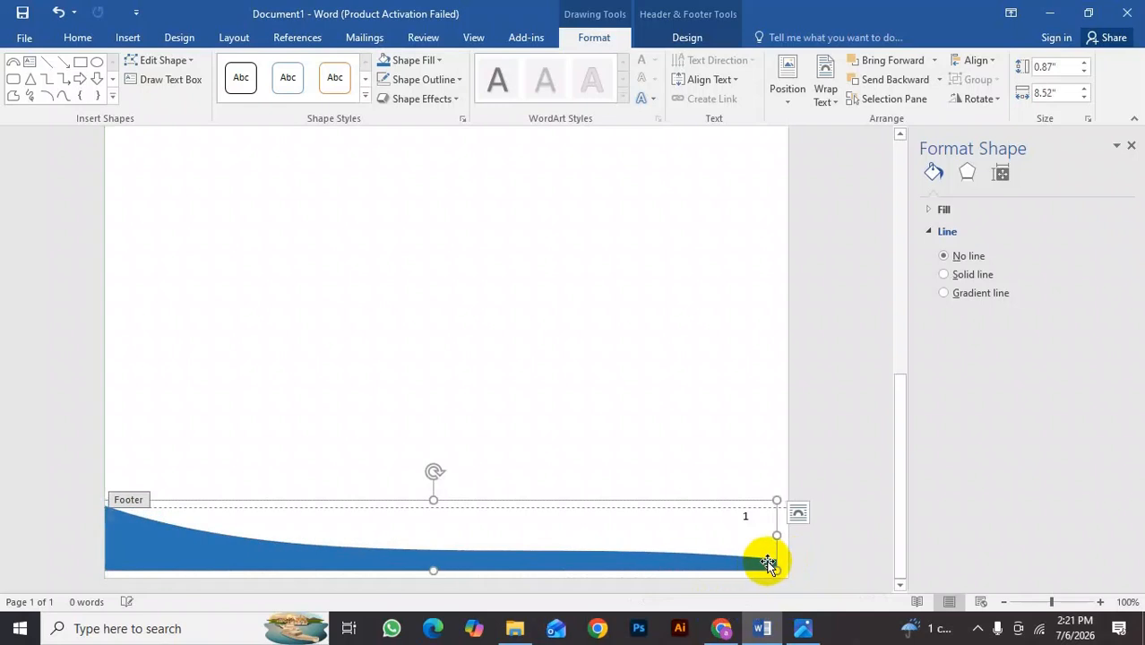
{"action": "right_click", "coordinate": [758, 562]}
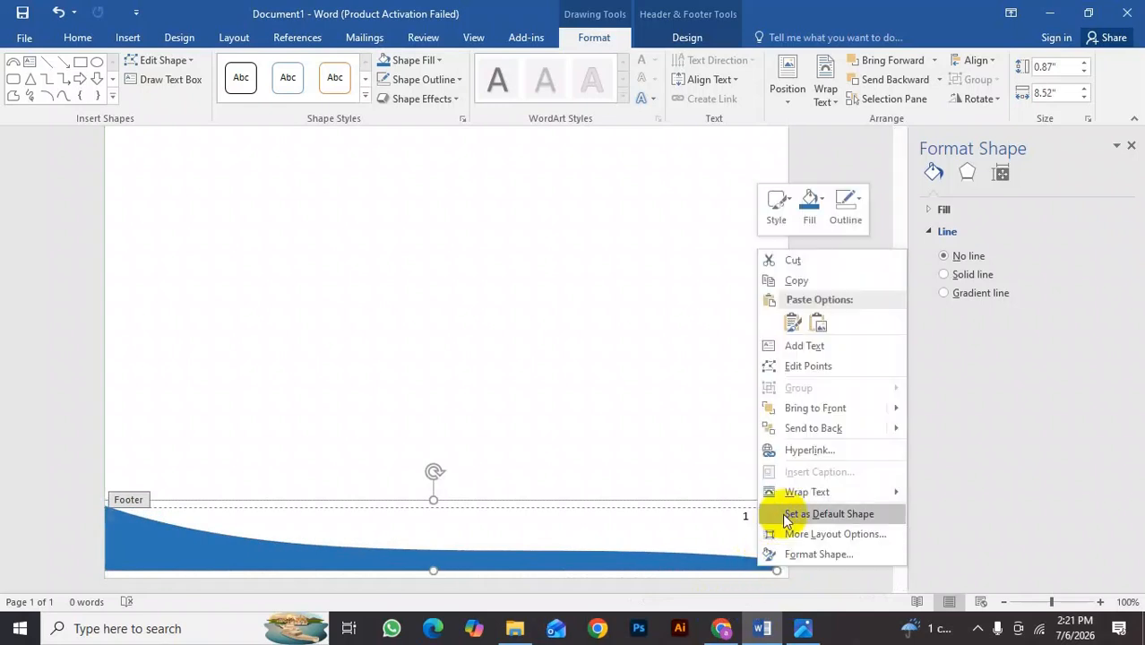
{"action": "left_click", "coordinate": [806, 368]}
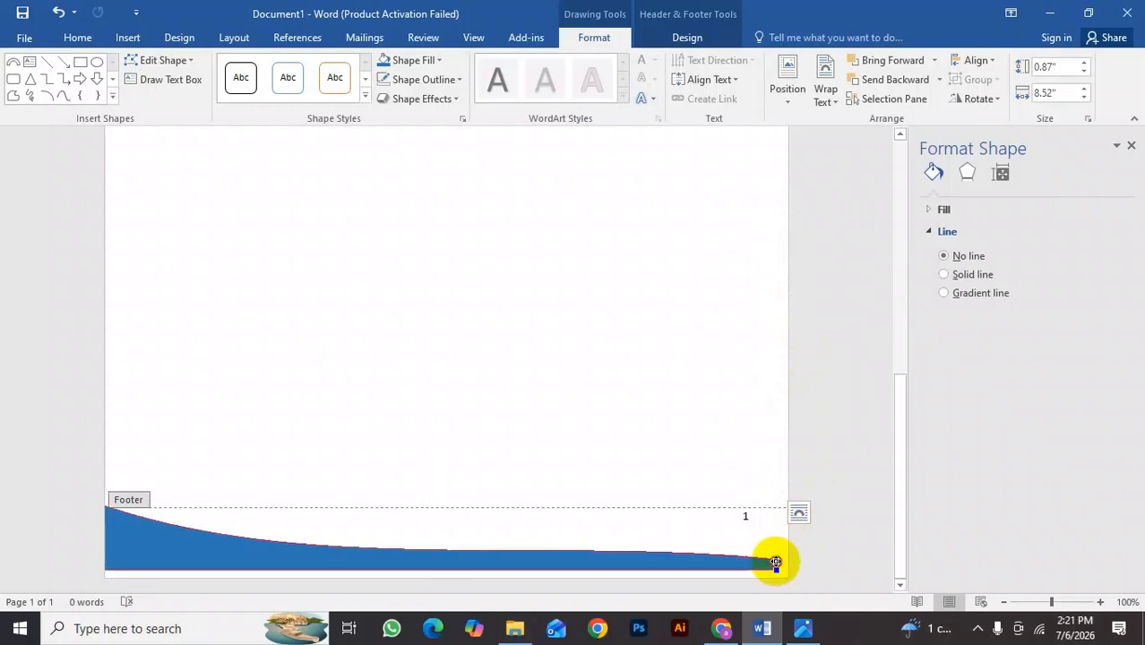
{"action": "left_click_drag", "start_coordinate": [776, 565], "coordinate": [776, 566]}
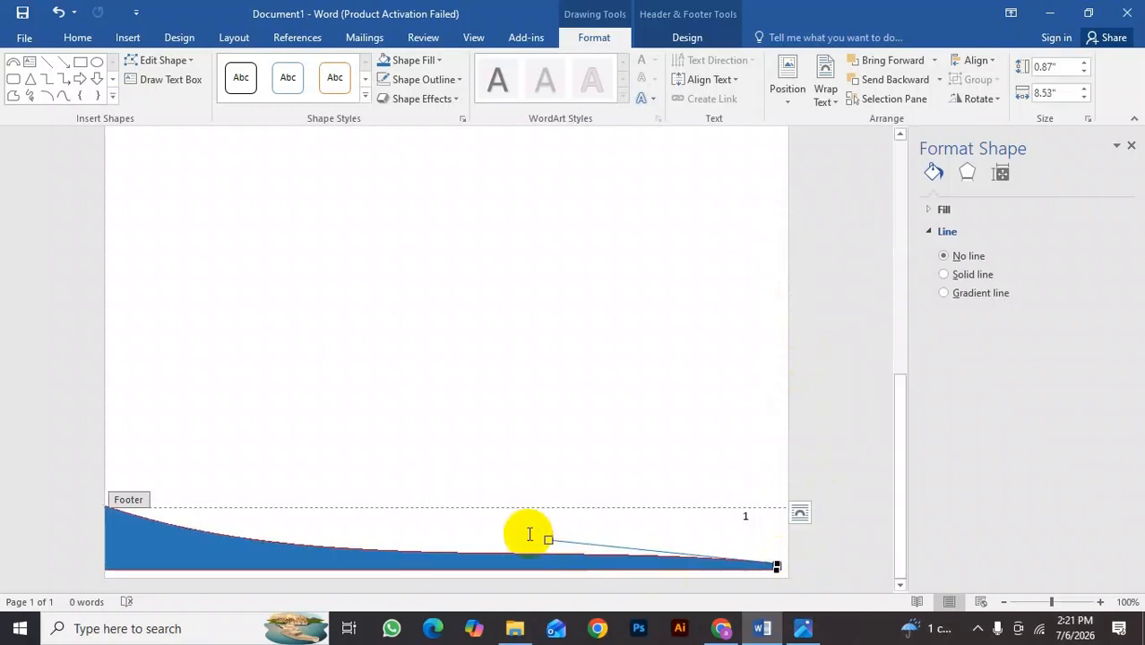
{"action": "left_click_drag", "start_coordinate": [550, 536], "coordinate": [541, 536]}
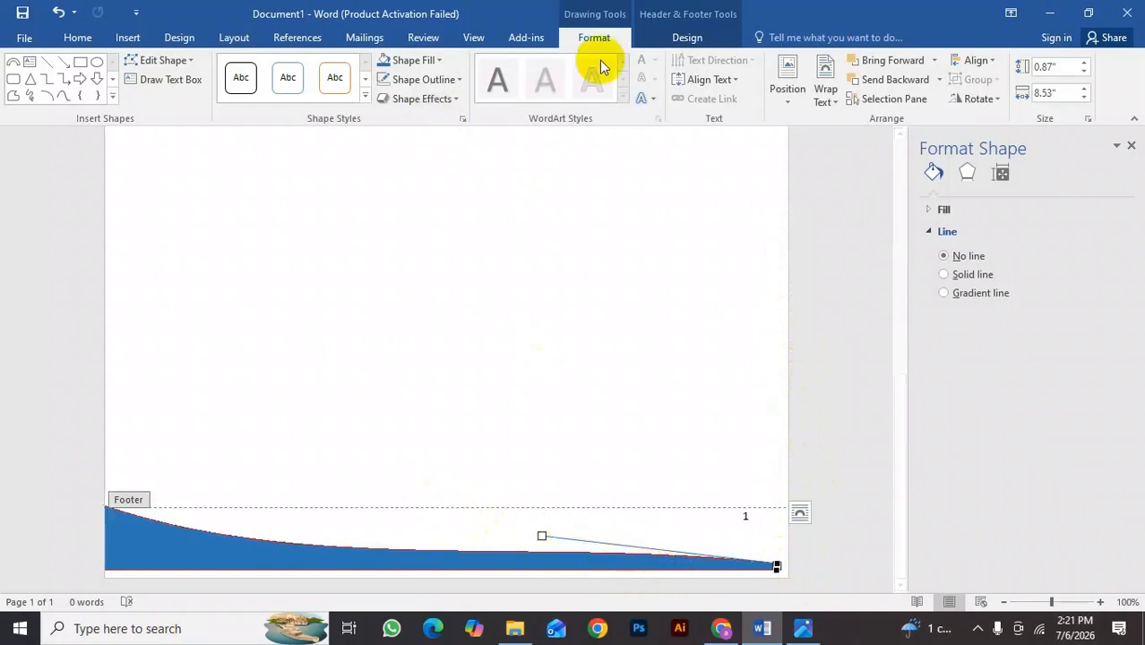
Bottom-align the footer wave and move it flush with the page's bottom and right edges.
{"action": "left_click", "coordinate": [979, 61]}
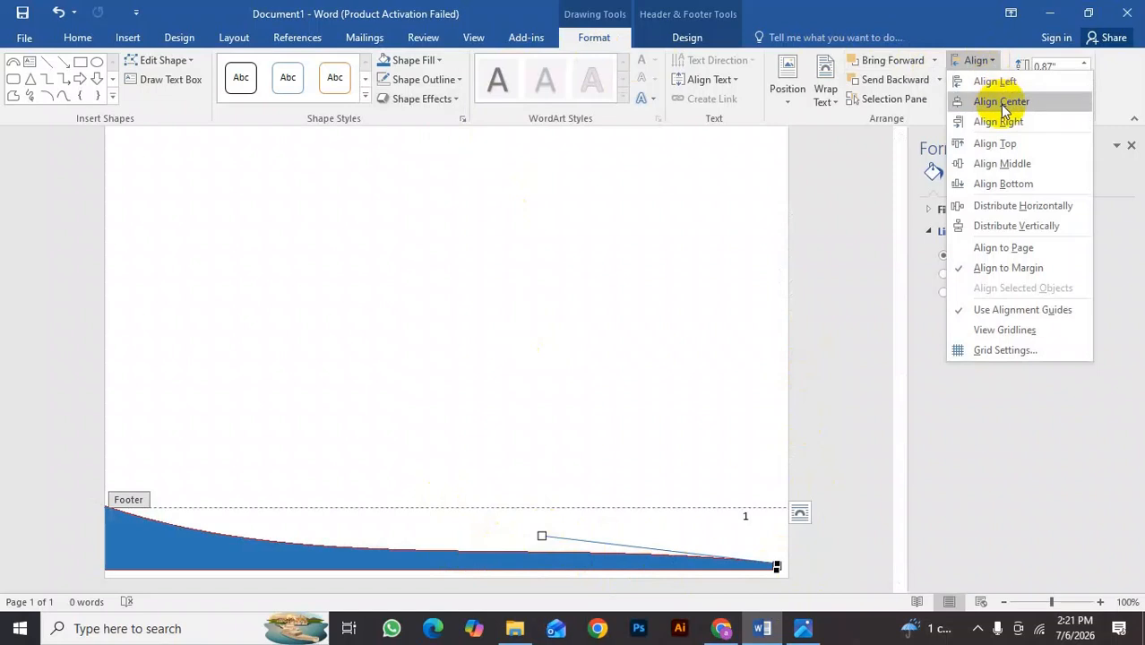
{"action": "left_click", "coordinate": [1003, 184]}
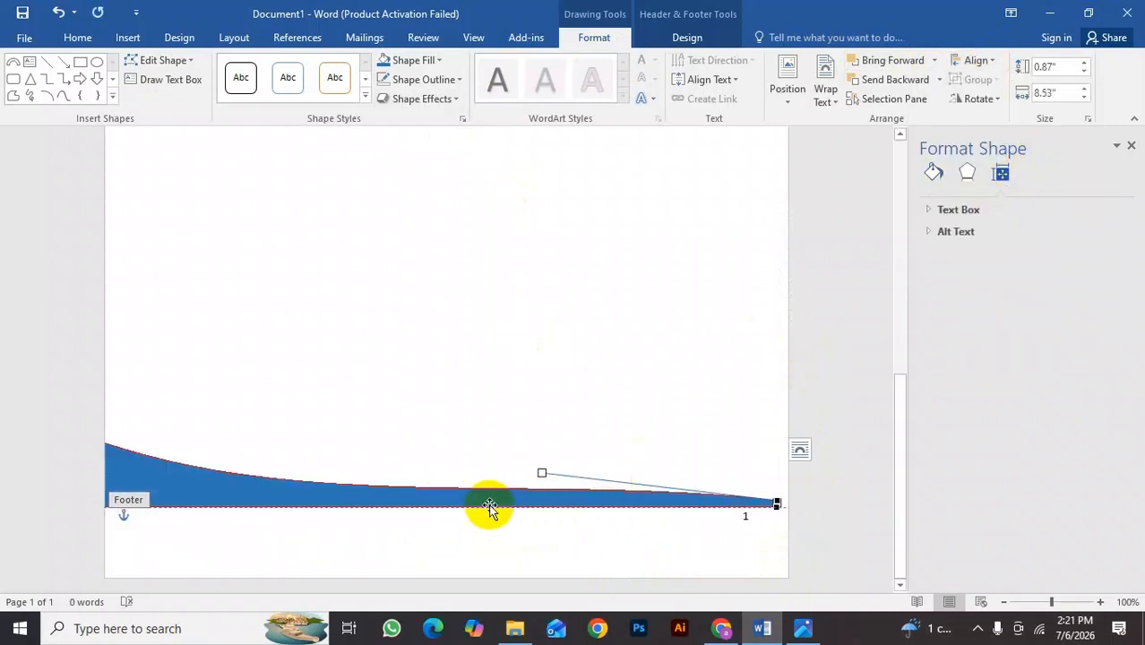
{"action": "left_click_drag", "start_coordinate": [483, 500], "coordinate": [492, 586]}
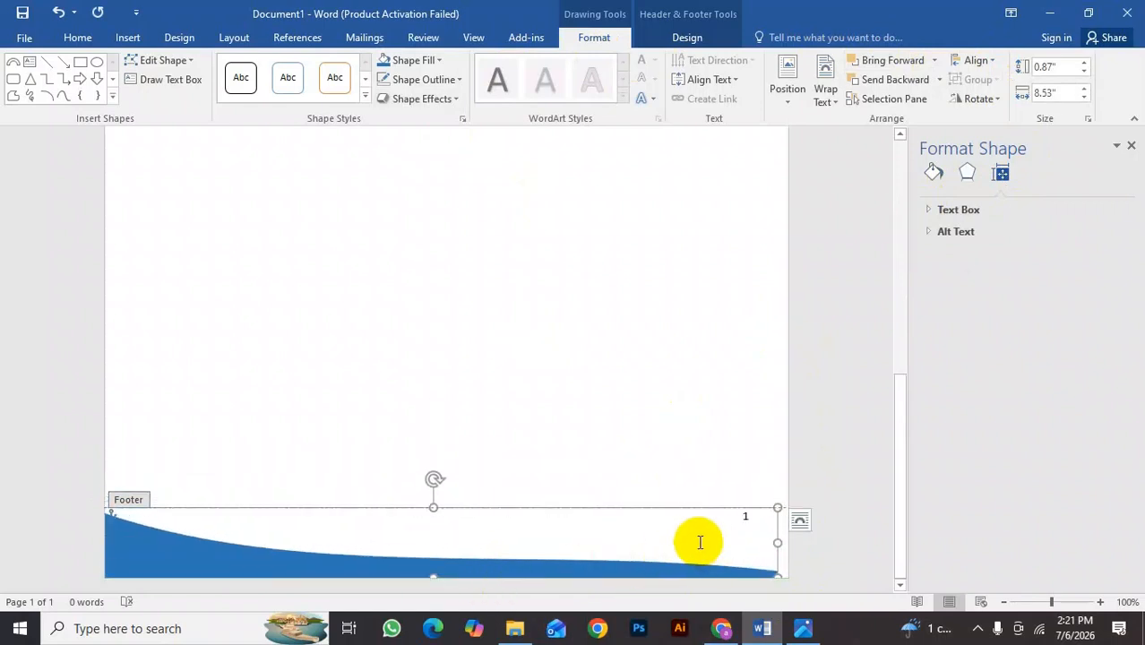
{"action": "key", "text": "Right"}
{"action": "key", "text": "Right"}
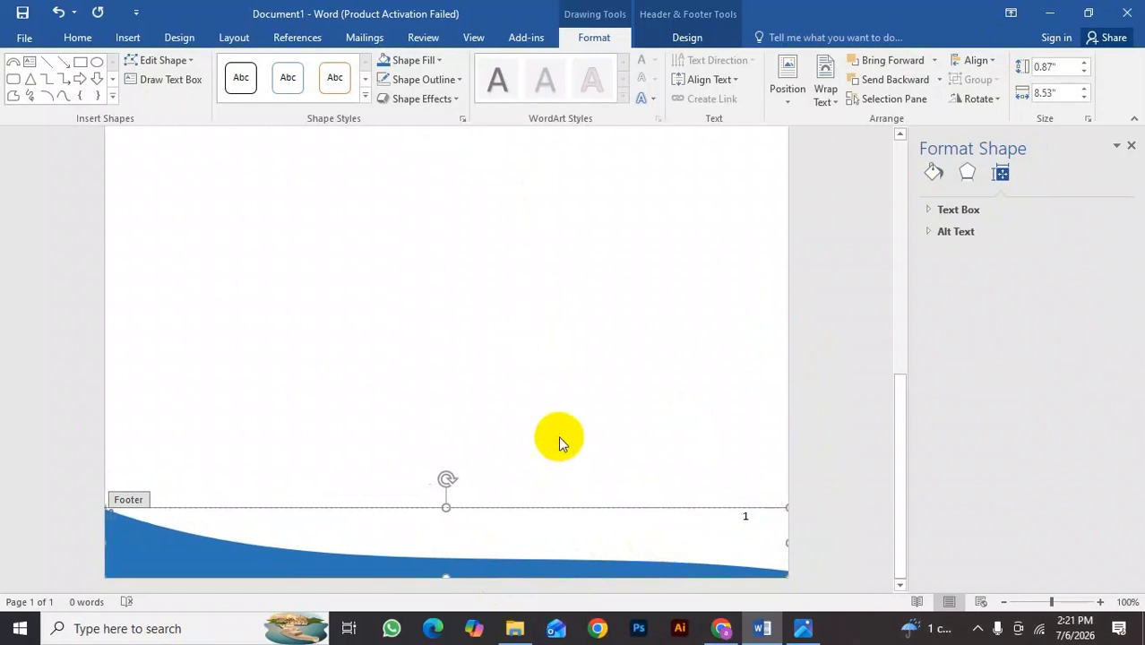
Review the whole page, switch to the sample PDF in the browser, and examine the header and footer shapes on its Proposal Overview page.
{"action": "key", "text": "alt"}
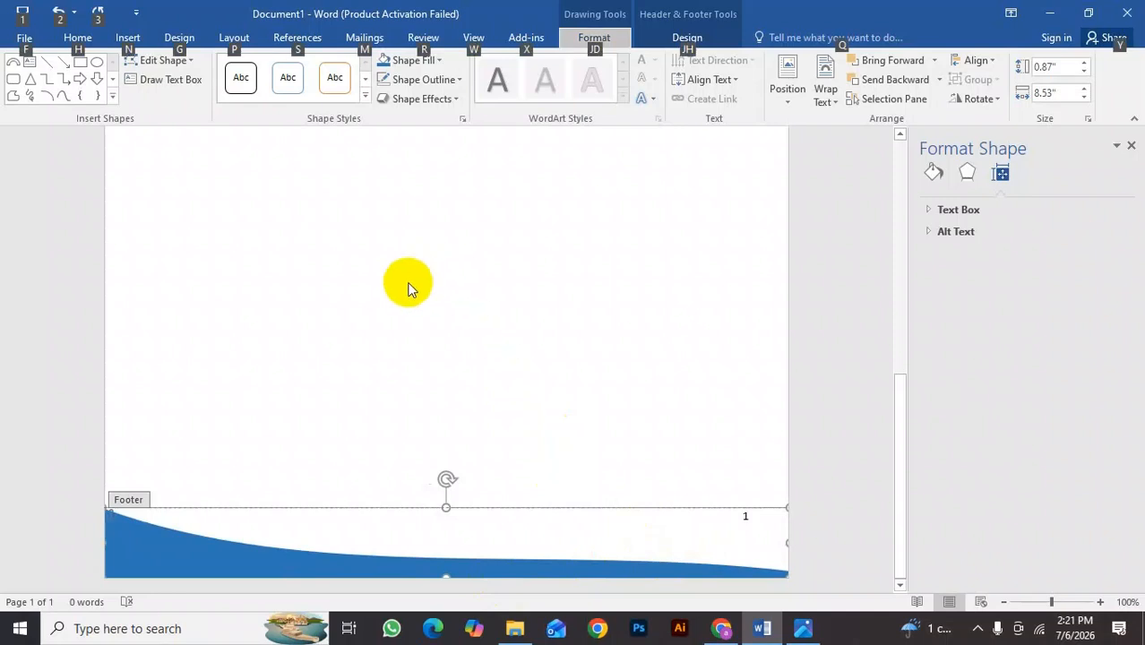
{"action": "scroll", "coordinate": [409, 286], "scroll_direction": "up", "scroll_amount": 2}
{"action": "left_click_drag", "start_coordinate": [1059, 607], "coordinate": [1028, 602]}
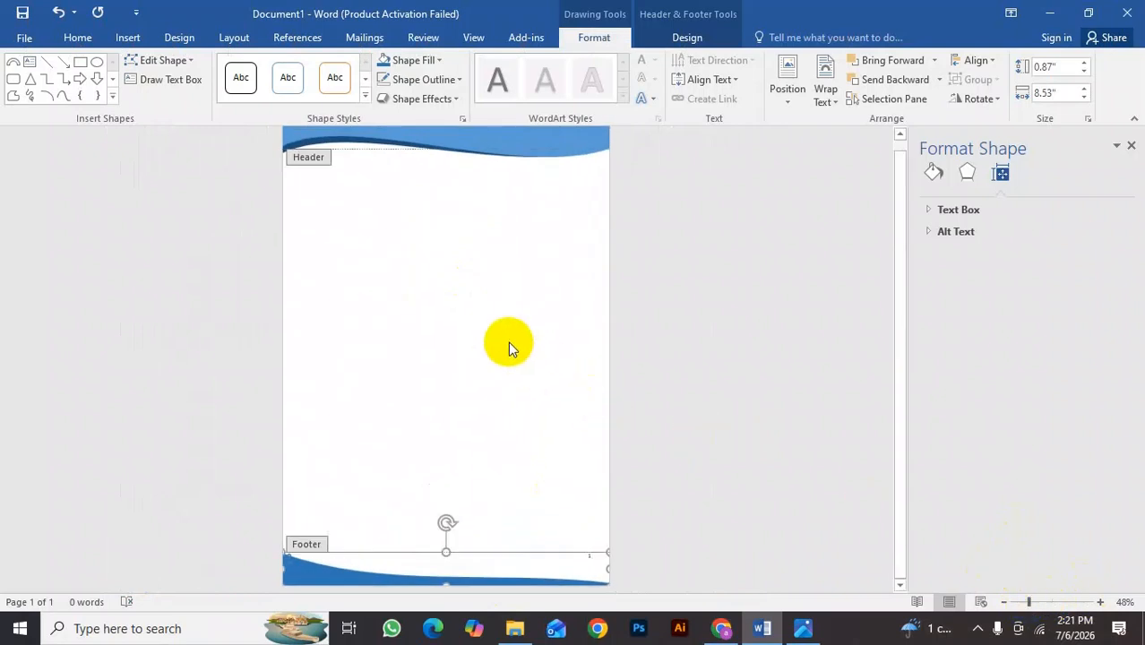
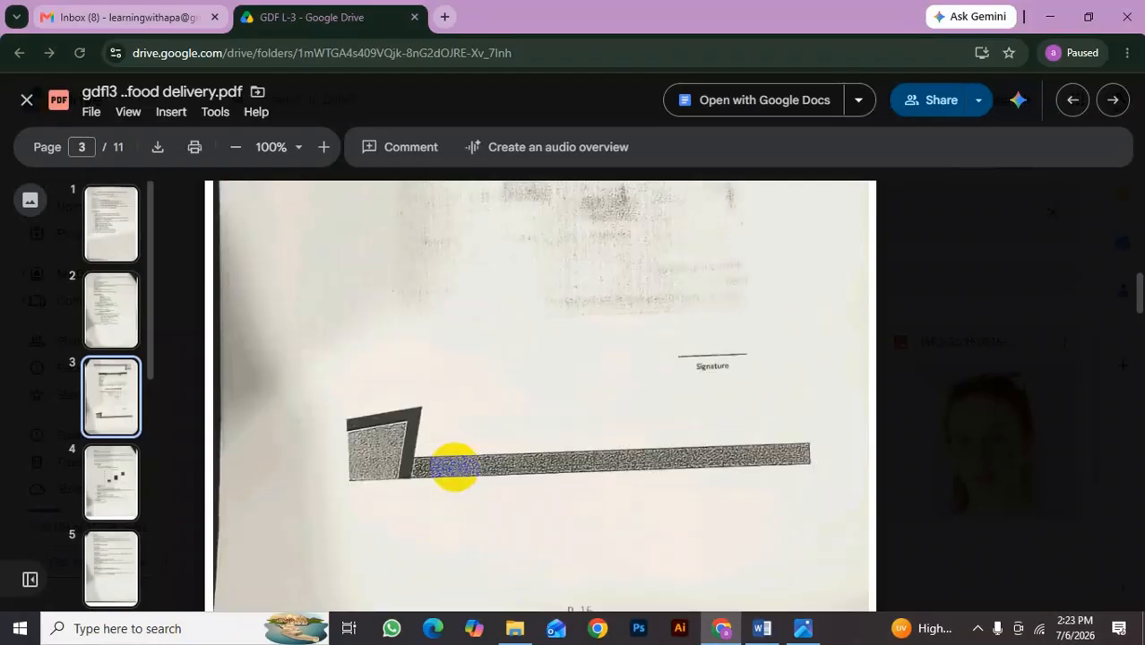
{"action": "scroll", "coordinate": [461, 461], "scroll_direction": "down", "scroll_amount": 3}
{"action": "scroll", "coordinate": [461, 462], "scroll_direction": "up", "scroll_amount": 2}
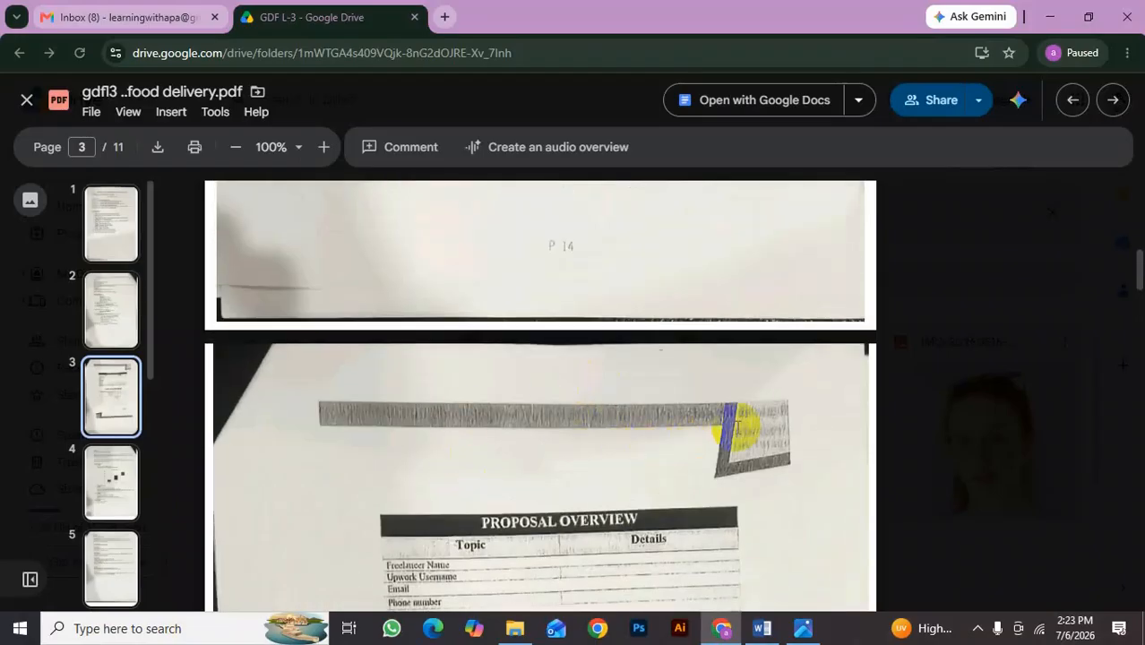
{"action": "scroll", "coordinate": [734, 428], "scroll_direction": "down", "scroll_amount": 1}
{"action": "scroll", "coordinate": [797, 501], "scroll_direction": "down", "scroll_amount": 2}
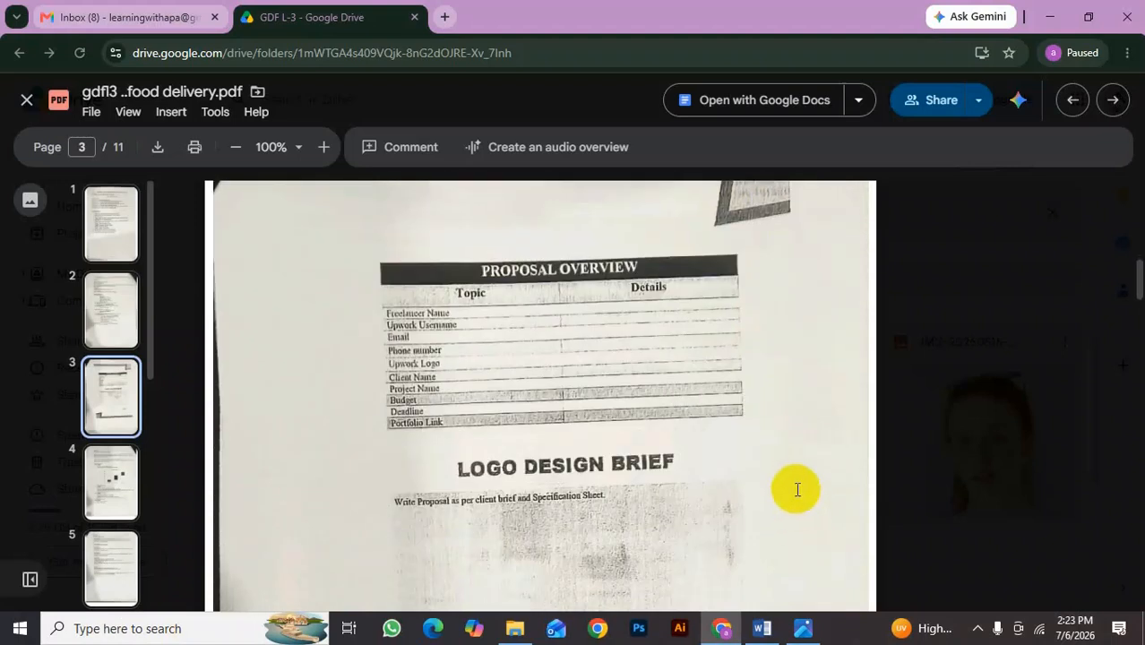
{"action": "scroll", "coordinate": [797, 489], "scroll_direction": "up", "scroll_amount": 1}
Switch back to Word and delete both header wave shapes and the footer wave.
{"action": "left_click", "coordinate": [762, 628]}
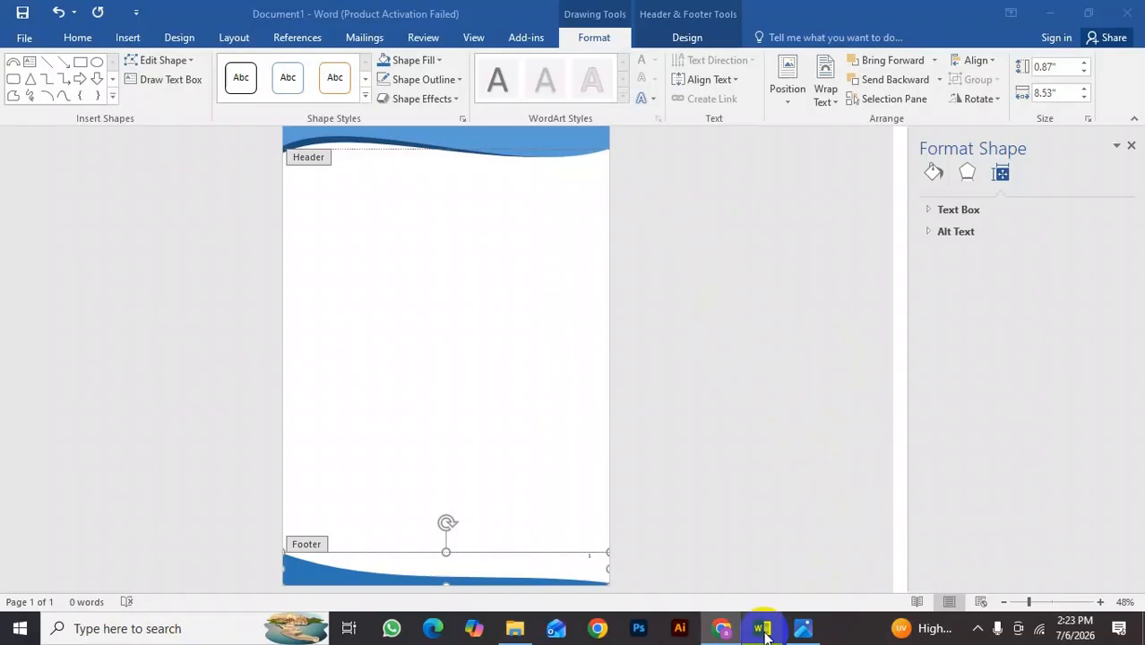
{"action": "left_click", "coordinate": [499, 147]}
{"action": "key", "text": "Delete"}
{"action": "left_click", "coordinate": [500, 149]}
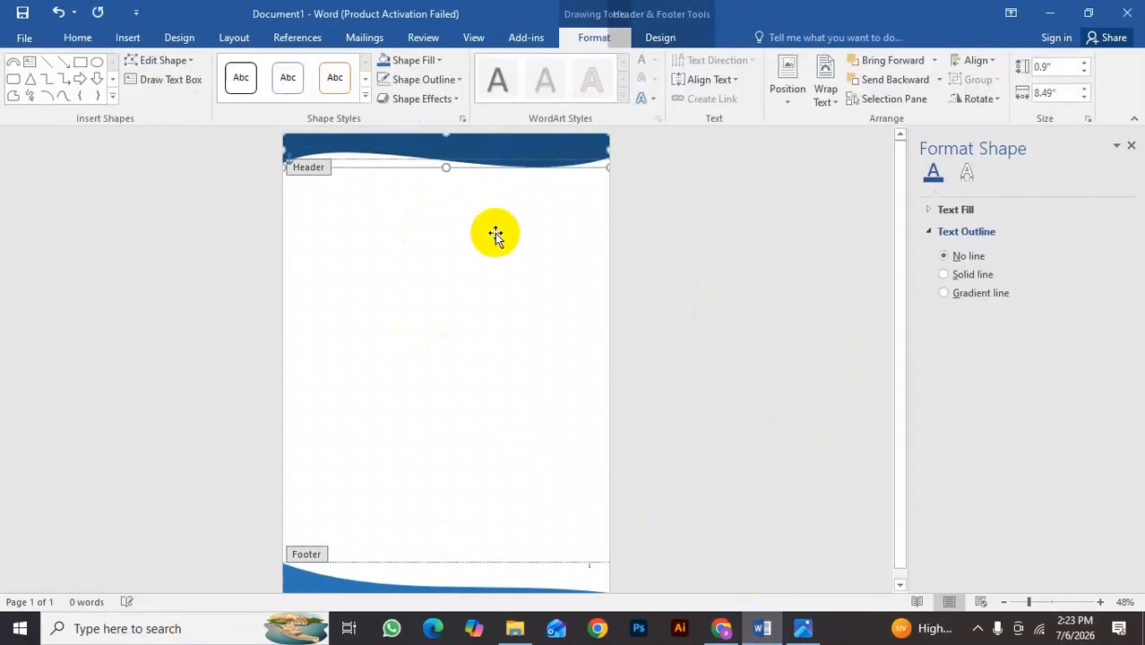
{"action": "key", "text": "Delete"}
{"action": "left_click", "coordinate": [323, 582]}
{"action": "key", "text": "Delete"}
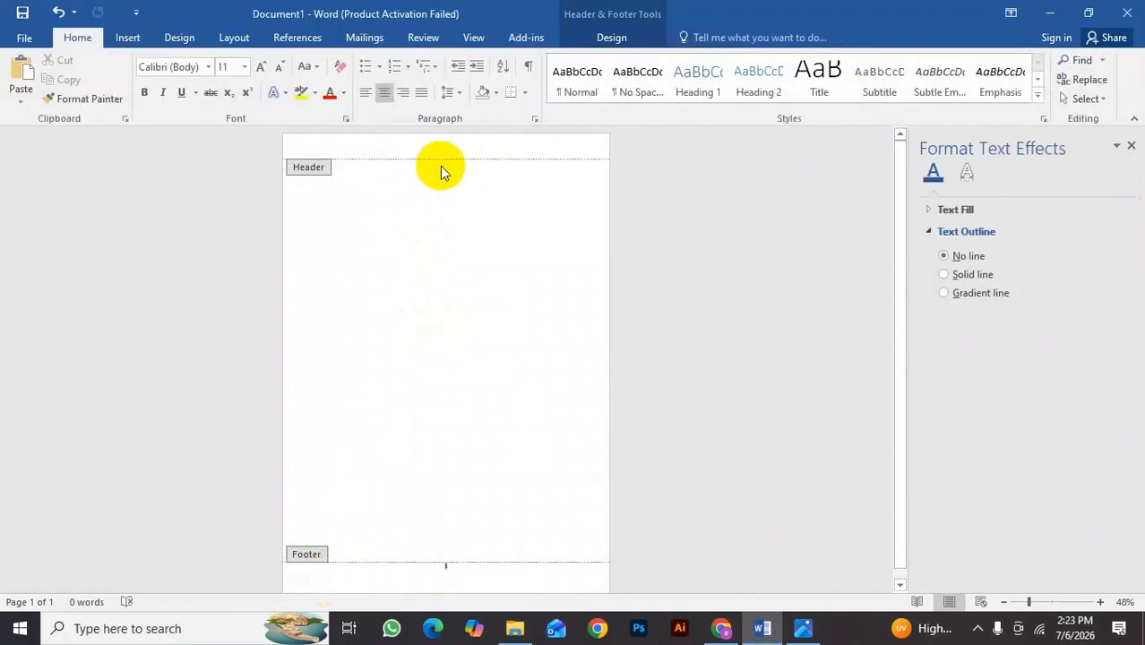
Draw a rectangle about 0.5" high and 8.46" wide across the top of the header and remove its outline.
{"action": "left_click", "coordinate": [128, 39]}
{"action": "left_click", "coordinate": [231, 80]}
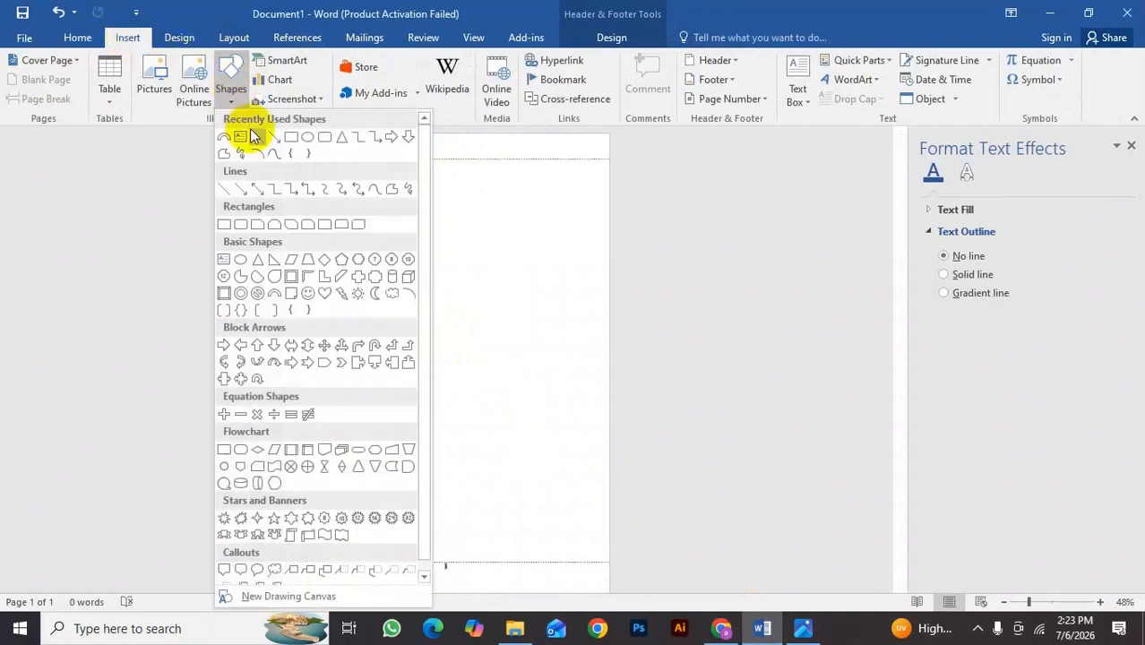
{"action": "left_click", "coordinate": [292, 138]}
{"action": "left_click_drag", "start_coordinate": [282, 132], "coordinate": [606, 154]}
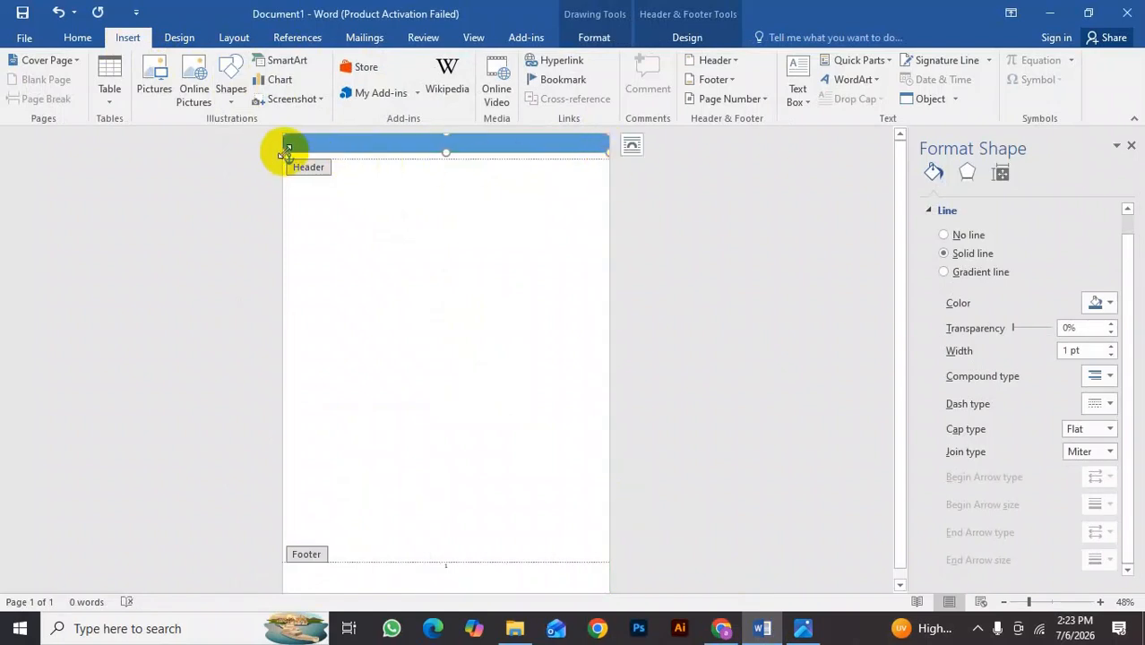
{"action": "left_click", "coordinate": [683, 37]}
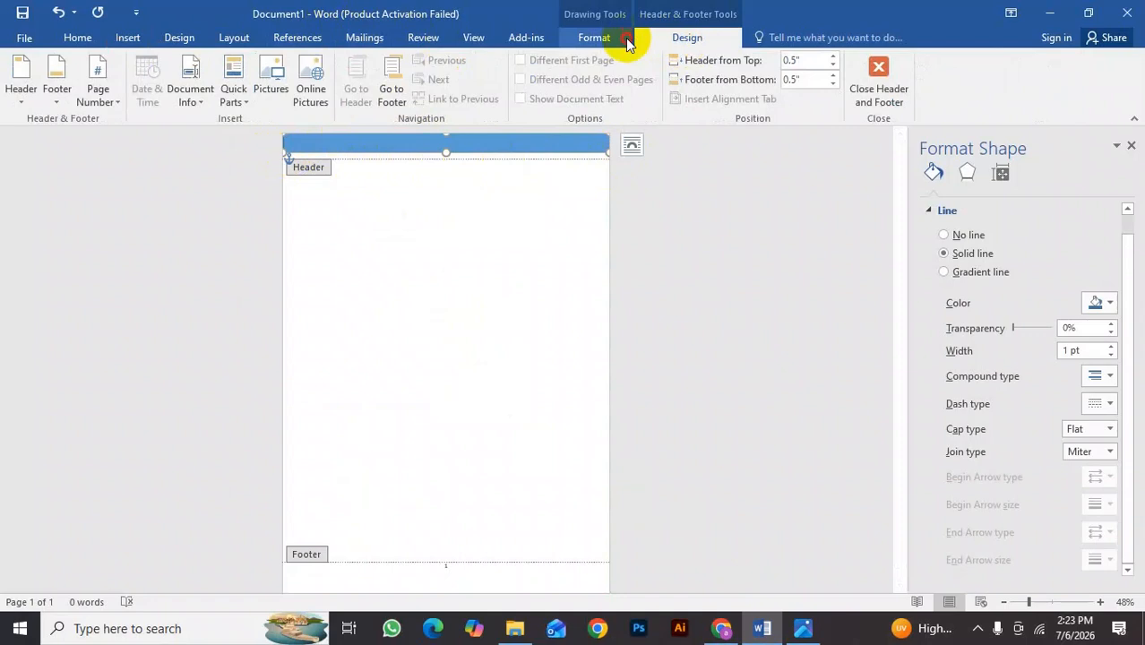
{"action": "left_click", "coordinate": [627, 43]}
{"action": "left_click", "coordinate": [460, 78]}
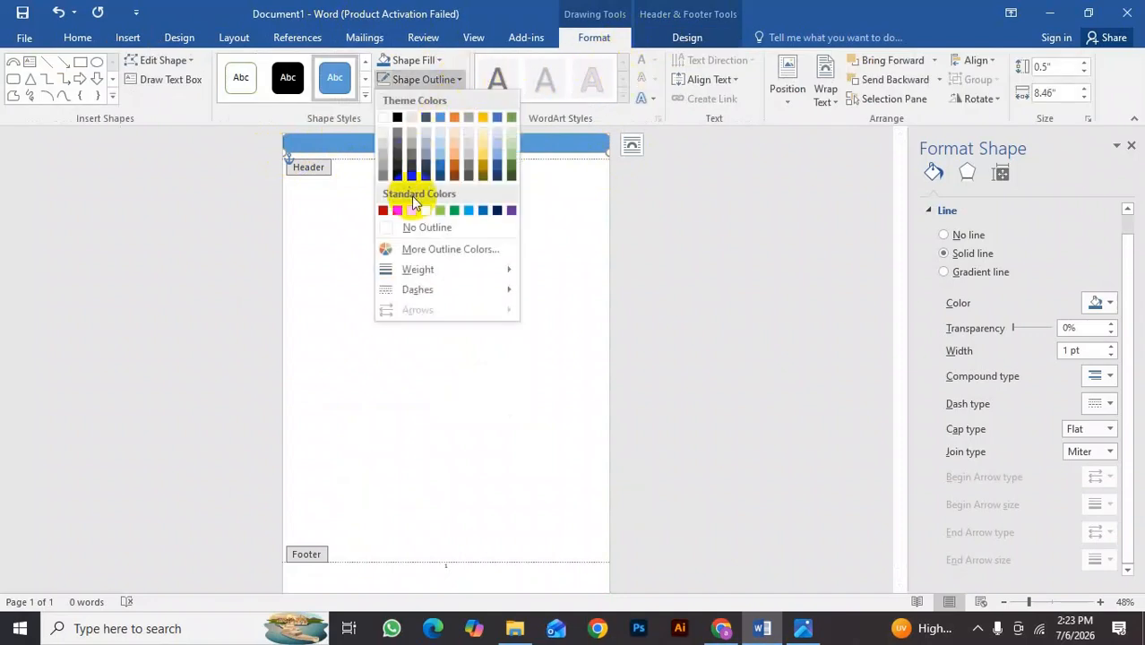
{"action": "left_click", "coordinate": [410, 226]}
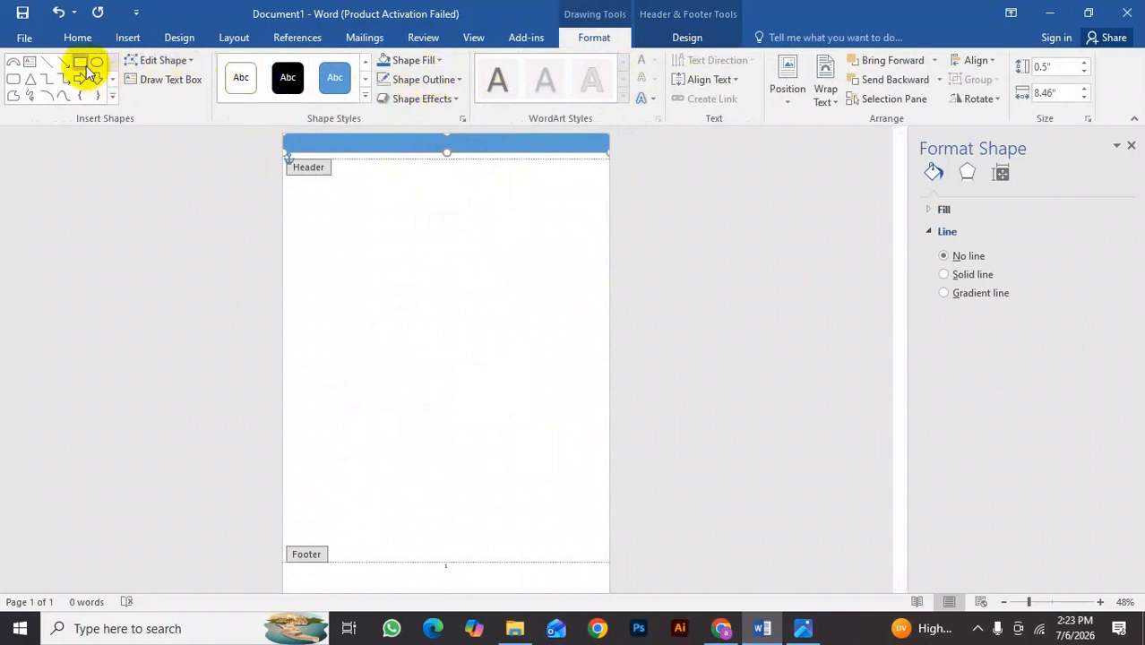
Draw a triangle about 2.91" high and 3.96" wide below the header bar and give it a 6 pt outline in the darkest theme blue.
{"action": "left_click", "coordinate": [29, 87]}
{"action": "mouse_move", "coordinate": [371, 231]}
{"action": "left_mouse_down"}
{"action": "mouse_move", "coordinate": [407, 270]}
{"action": "mouse_move", "coordinate": [516, 325]}
{"action": "mouse_move", "coordinate": [524, 342]}
{"action": "left_mouse_up"}
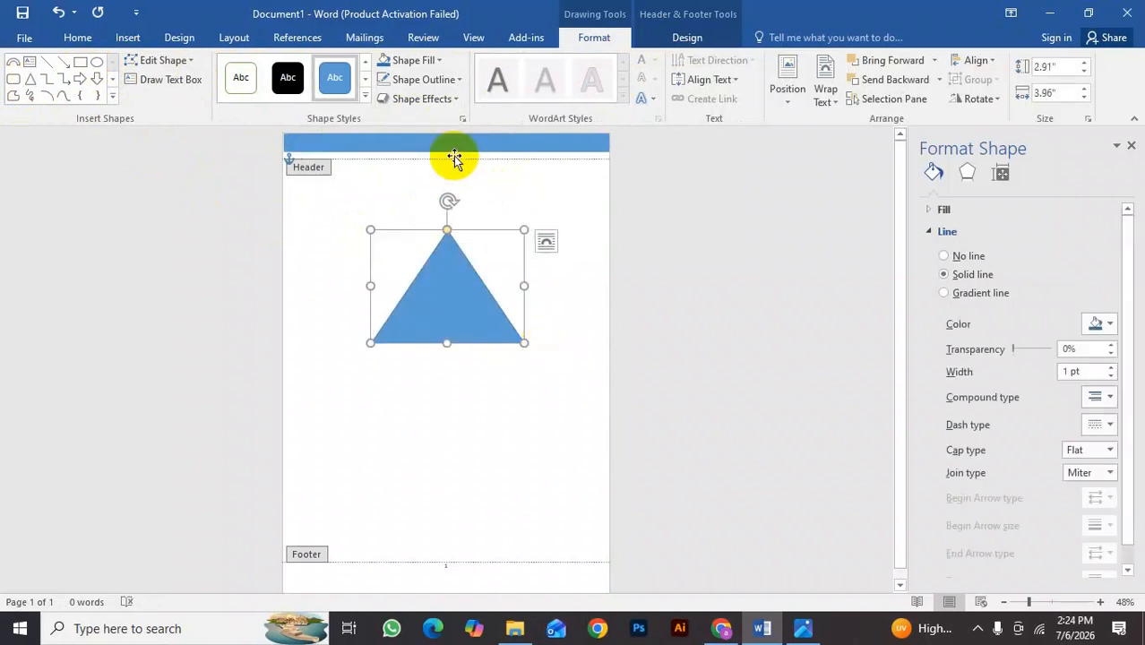
{"action": "left_click", "coordinate": [443, 81]}
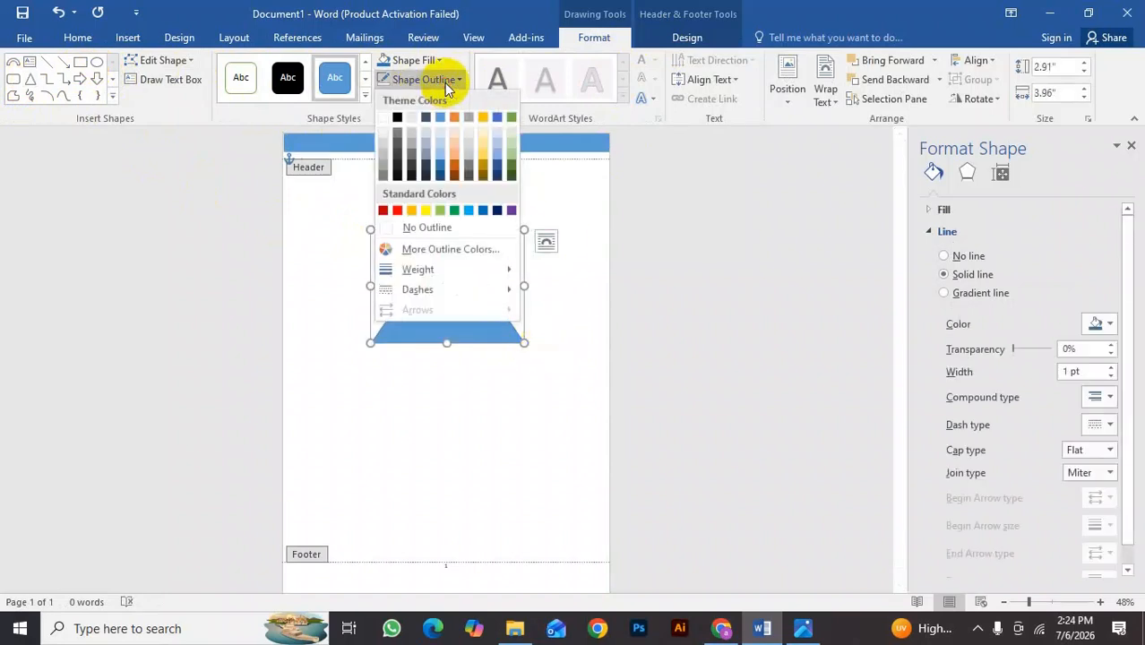
{"action": "left_click", "coordinate": [439, 177]}
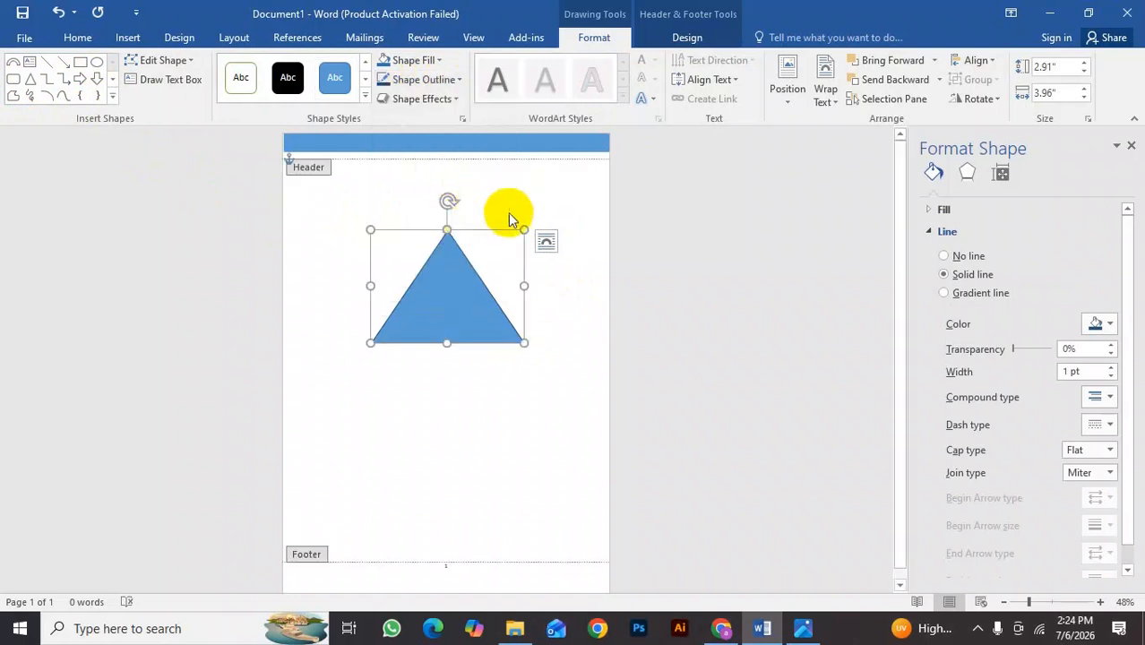
{"action": "left_click", "coordinate": [453, 80]}
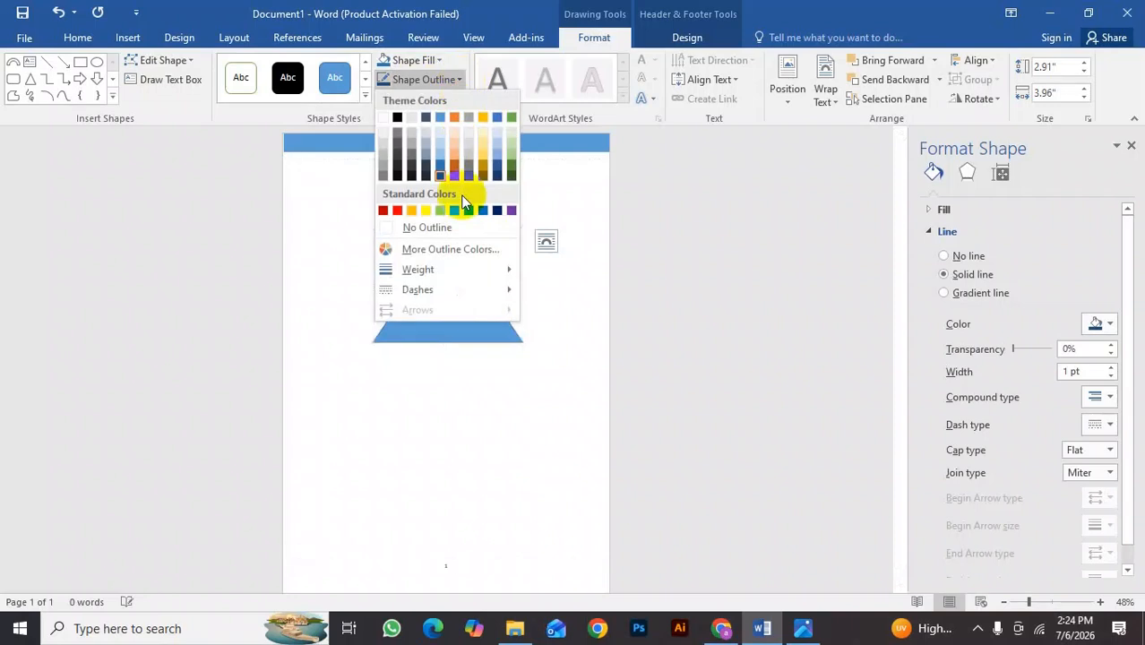
{"action": "mouse_move", "coordinate": [511, 271]}
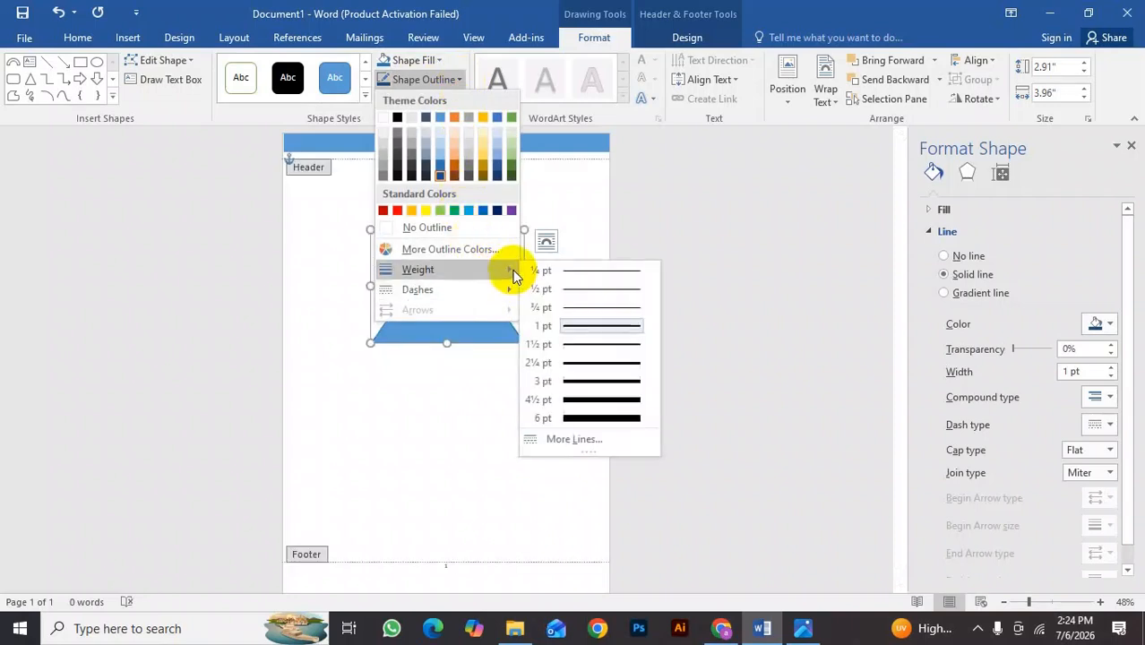
{"action": "left_click", "coordinate": [582, 417]}
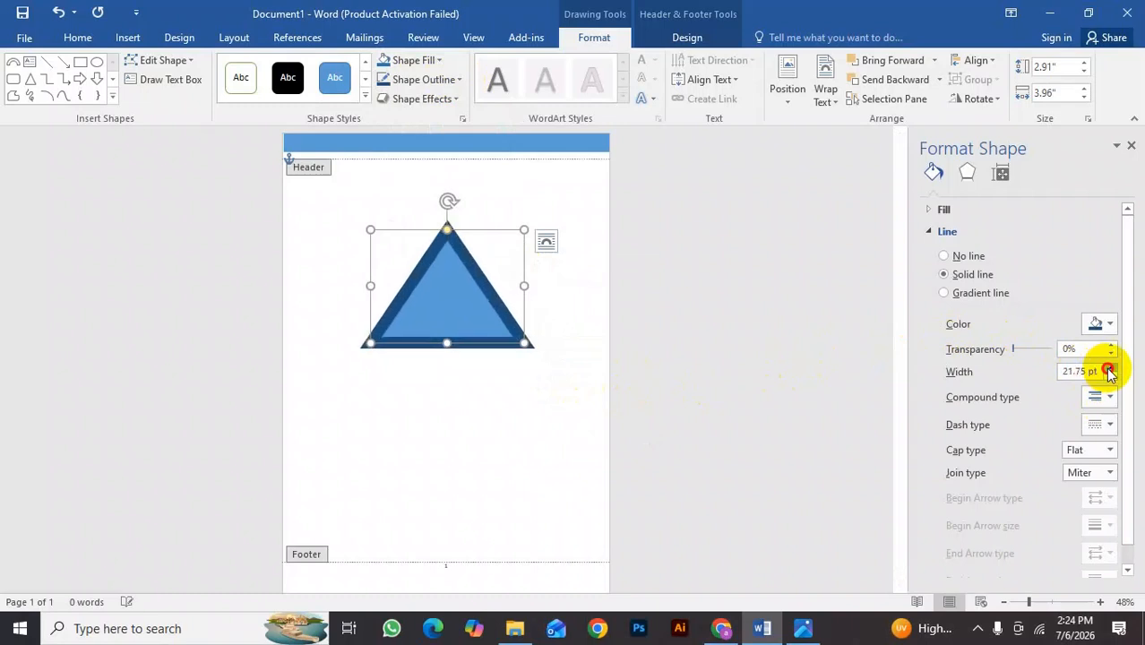
Widen the triangle's outline to 24.5 pt and rotate the triangle so its apex points downward and slightly left.
{"action": "left_click", "coordinate": [1109, 368]}
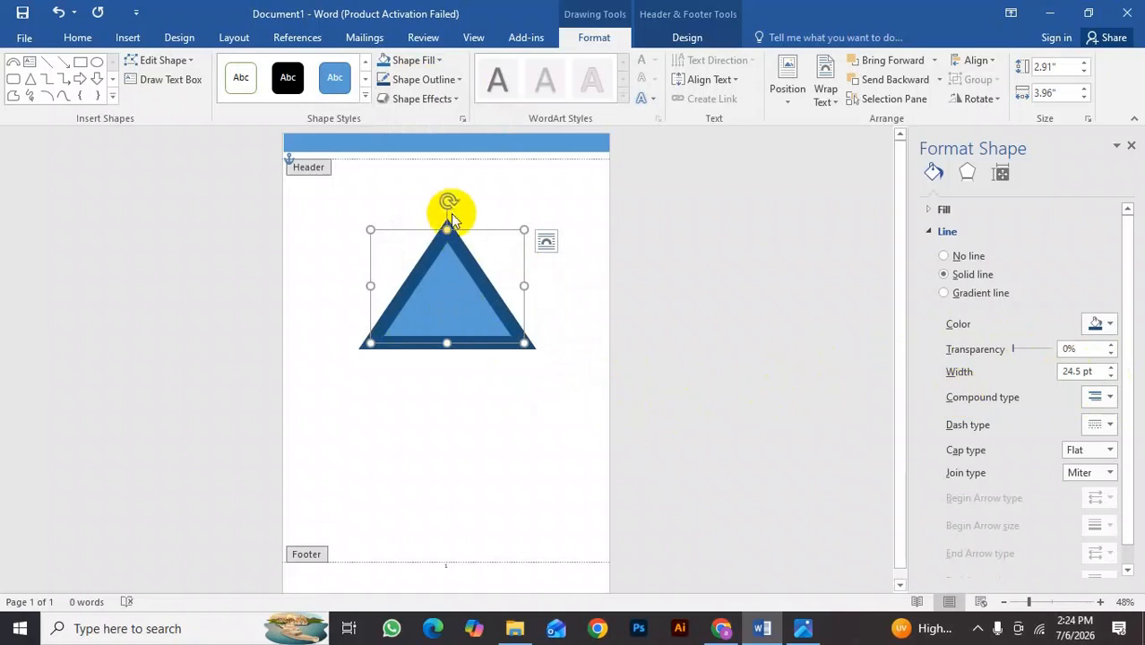
{"action": "left_click_drag", "start_coordinate": [449, 205], "coordinate": [339, 404]}
{"action": "left_click_drag", "start_coordinate": [497, 287], "coordinate": [508, 360]}
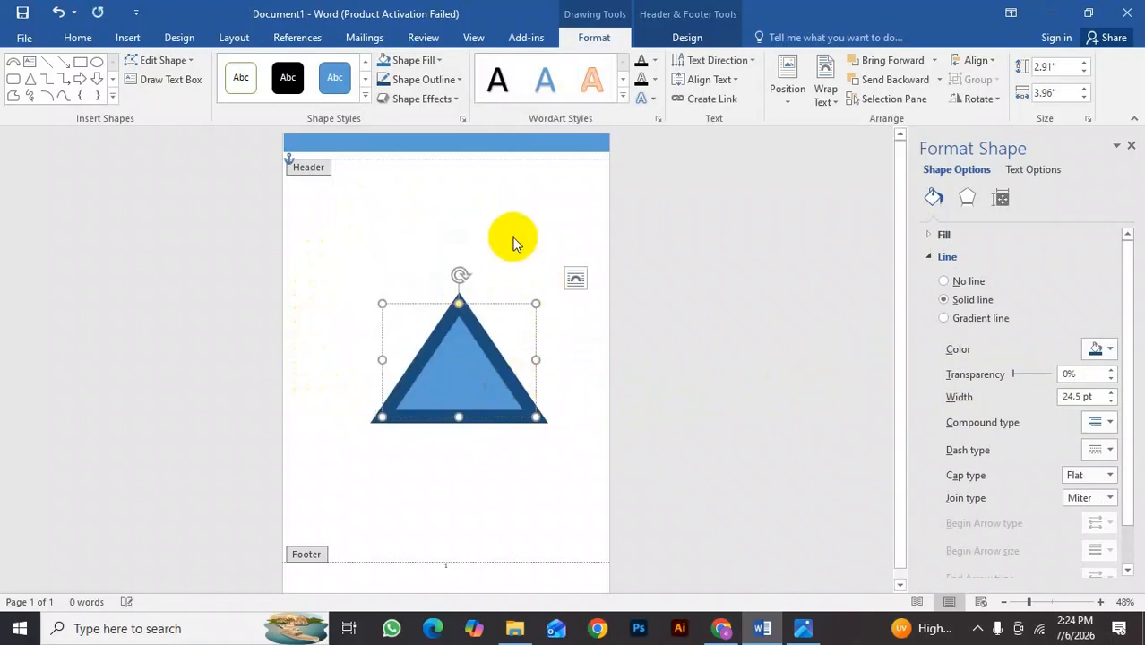
{"action": "left_click_drag", "start_coordinate": [456, 280], "coordinate": [434, 263]}
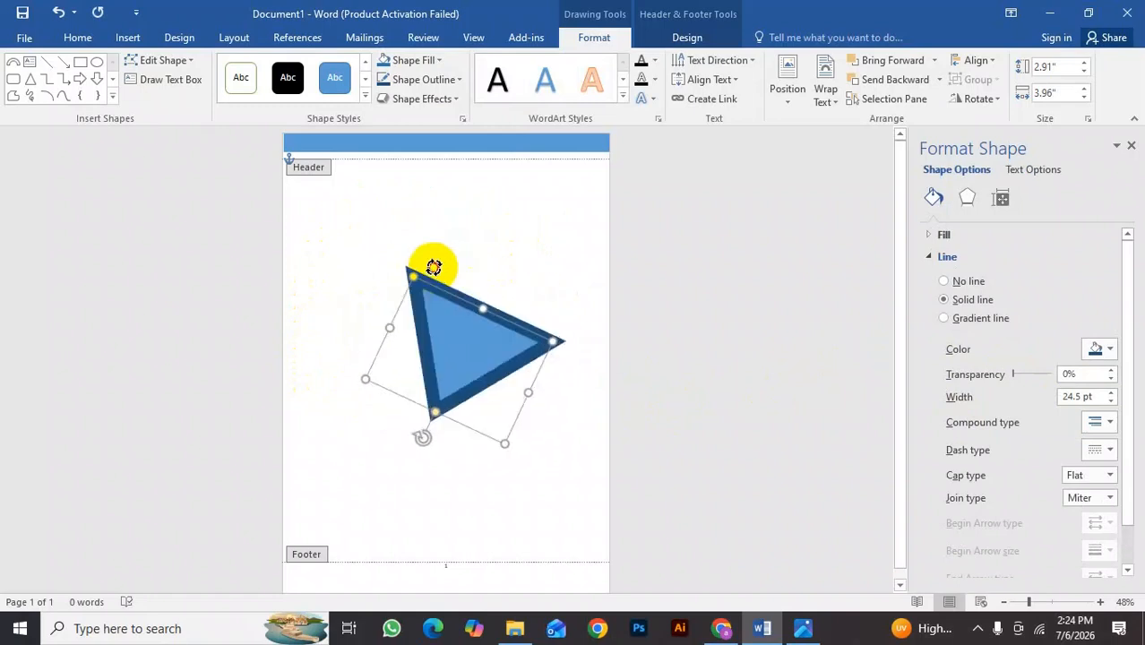
Move the rotated triangle over the page's upper-right corner so that only its lower tip overlaps the page and header bar.
{"action": "left_click_drag", "start_coordinate": [504, 335], "coordinate": [615, 131]}
{"action": "left_click", "coordinate": [504, 329]}
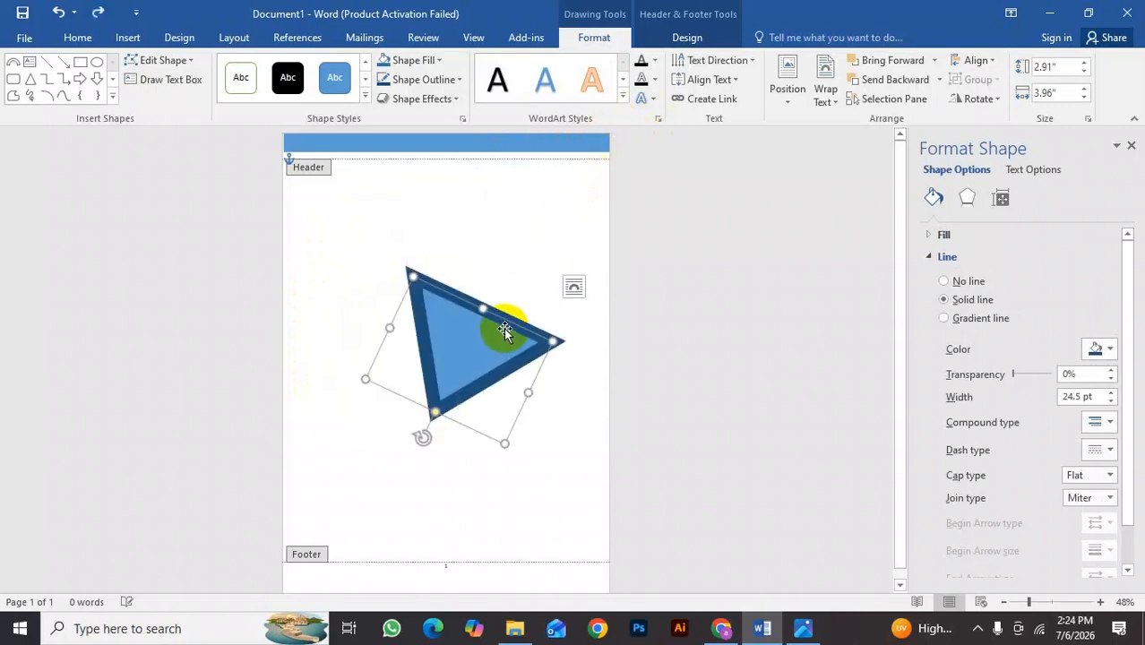
{"action": "left_click_drag", "start_coordinate": [496, 345], "coordinate": [531, 201]}
{"action": "double_click", "coordinate": [554, 200]}
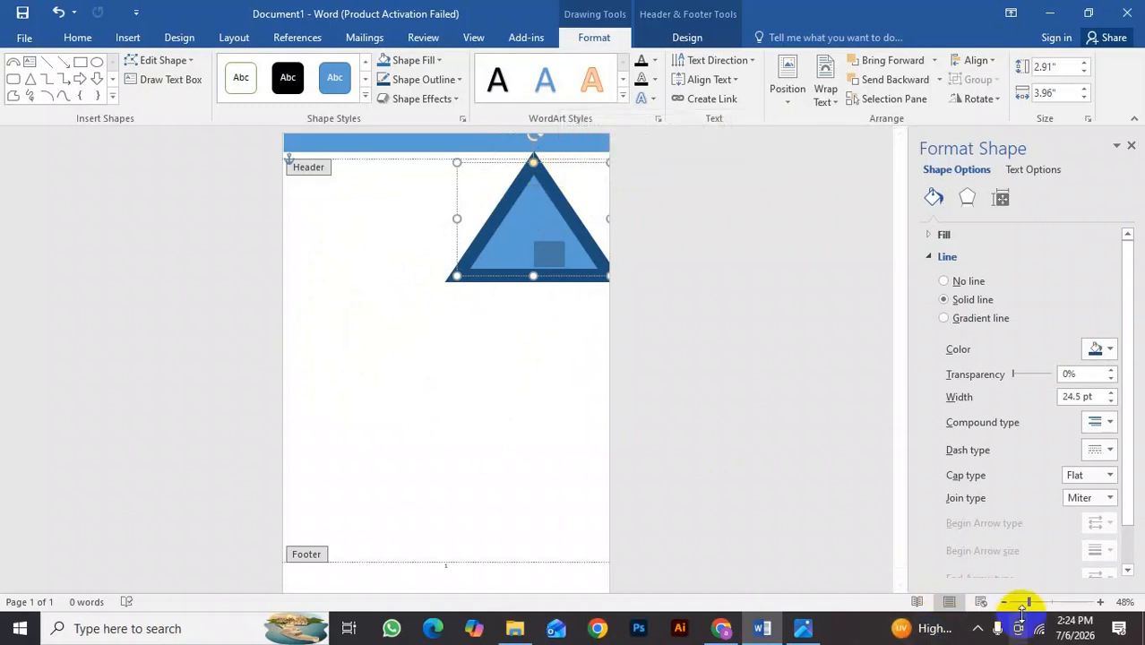
{"action": "left_click_drag", "start_coordinate": [1034, 609], "coordinate": [1024, 610]}
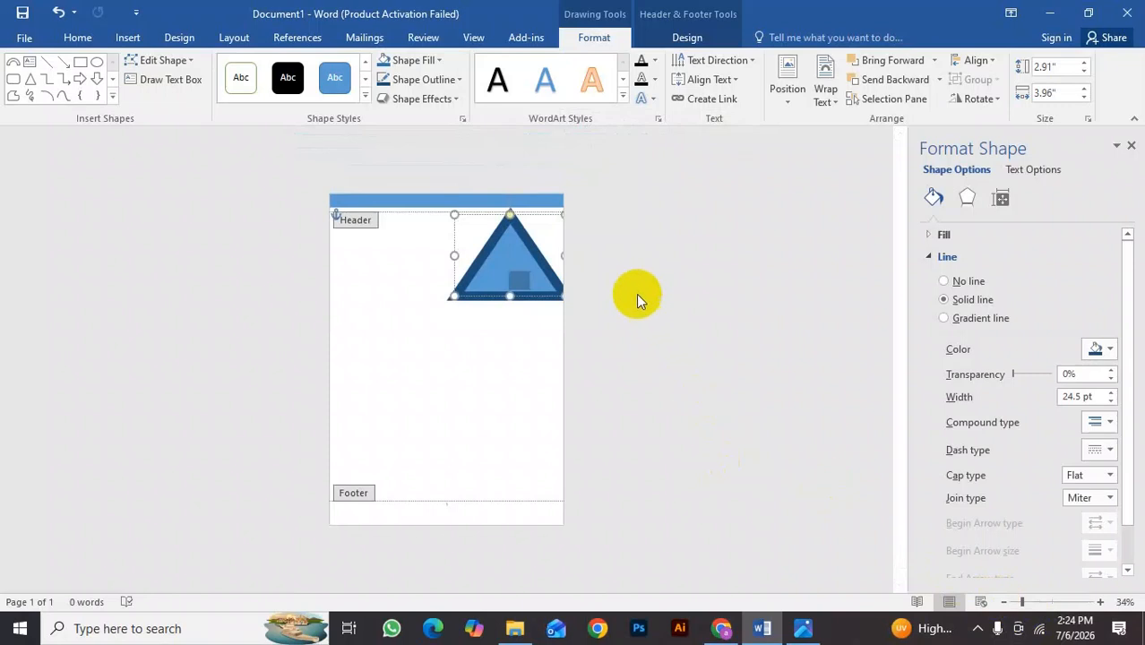
{"action": "left_click_drag", "start_coordinate": [517, 241], "coordinate": [454, 272]}
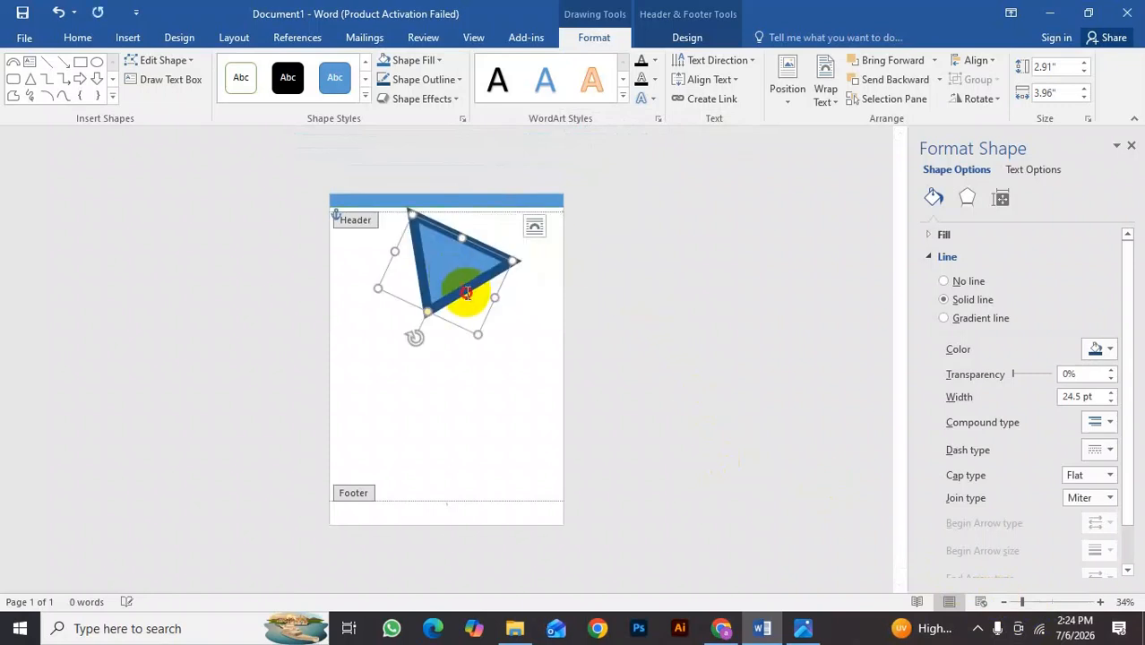
{"action": "double_click", "coordinate": [475, 395]}
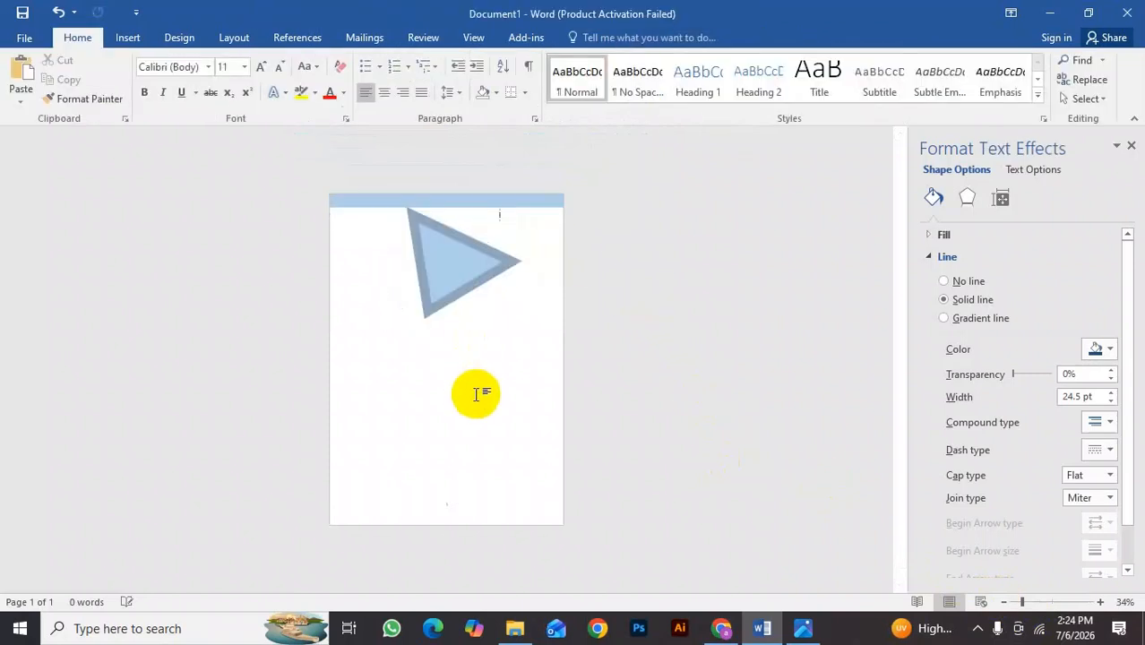
{"action": "double_click", "coordinate": [517, 202]}
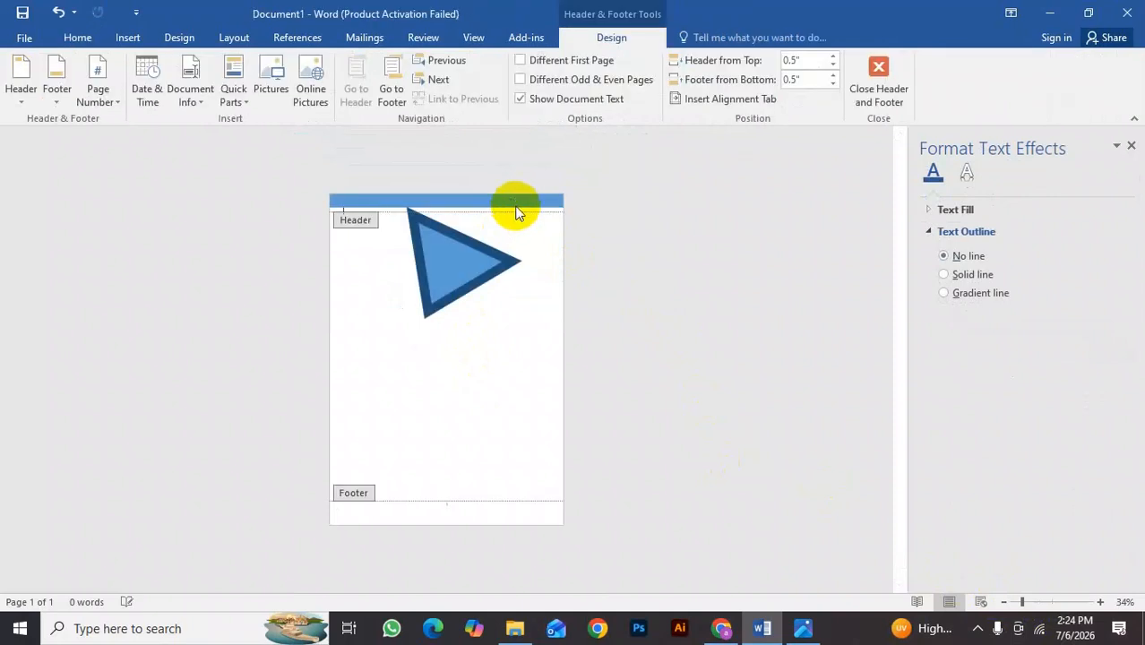
{"action": "left_click_drag", "start_coordinate": [486, 242], "coordinate": [589, 183]}
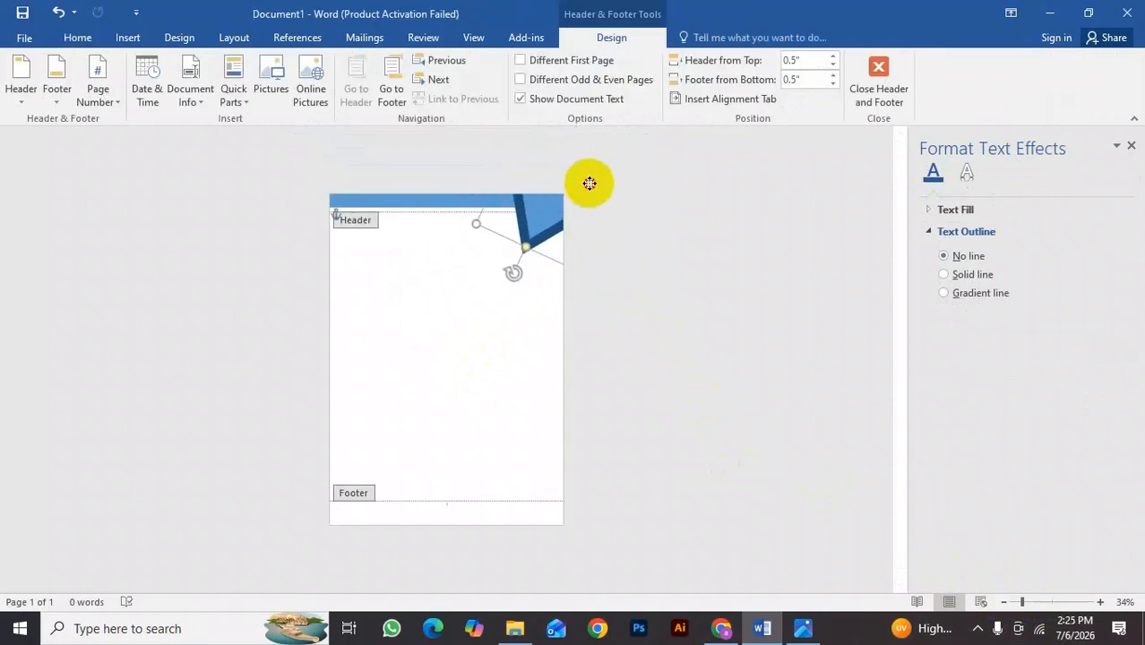
{"action": "left_click", "coordinate": [541, 234]}
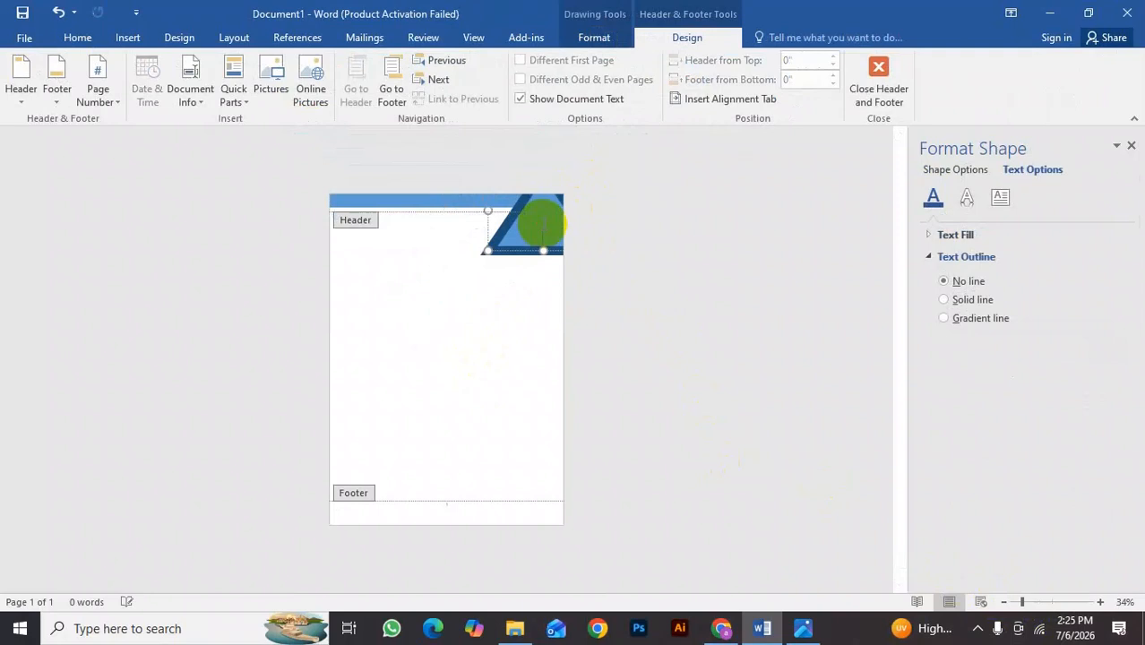
{"action": "left_click_drag", "start_coordinate": [524, 230], "coordinate": [462, 307]}
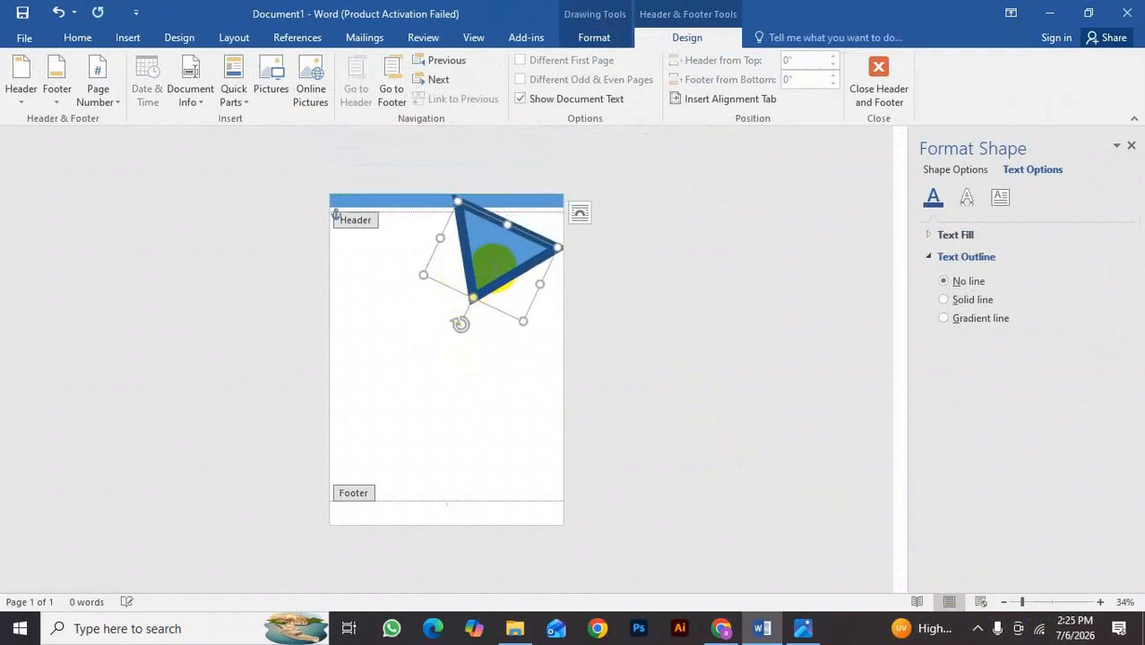
{"action": "left_click_drag", "start_coordinate": [473, 263], "coordinate": [518, 215]}
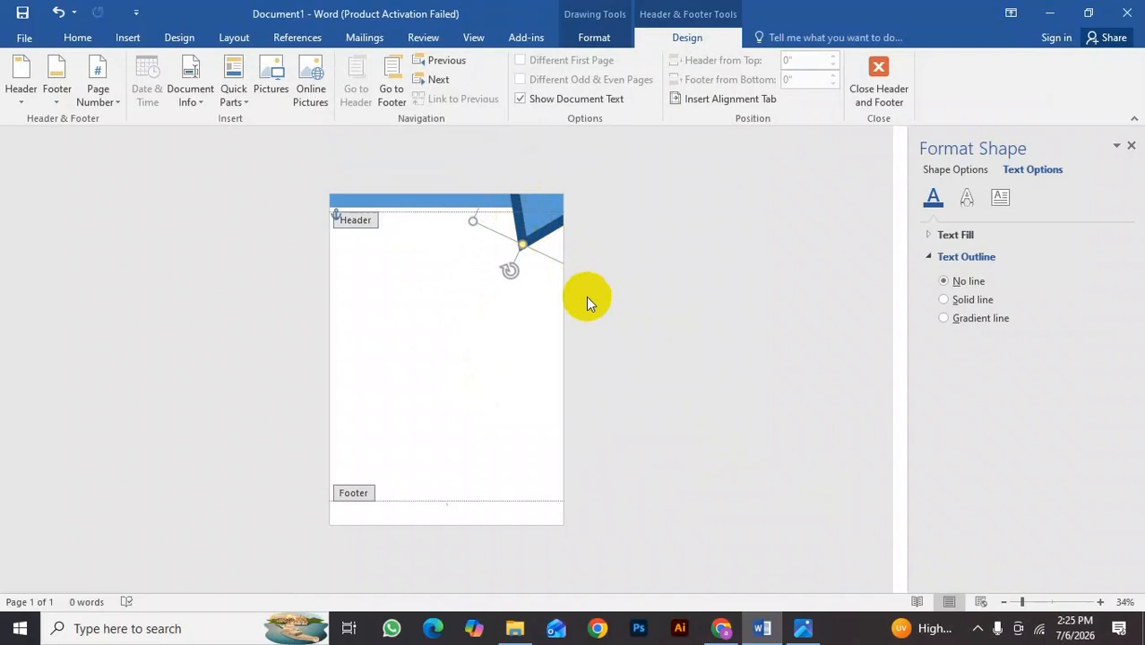
Try a right-aligned Plain Number 3 page number at the bottom of the page.
{"action": "left_click", "coordinate": [441, 205]}
{"action": "left_click", "coordinate": [443, 511]}
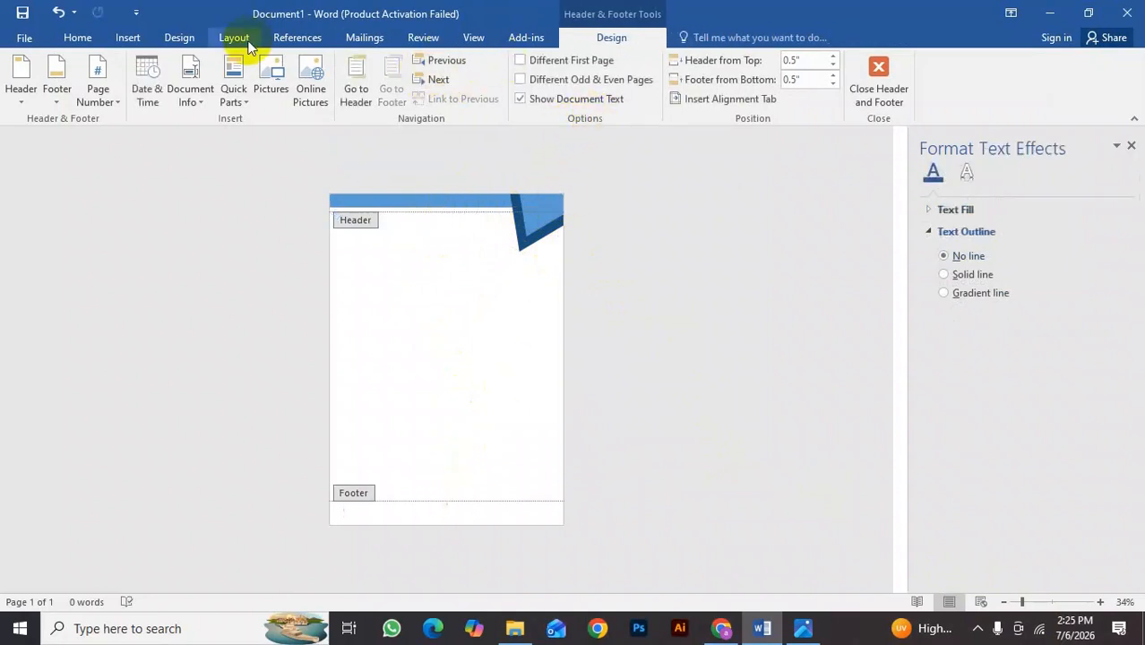
{"action": "left_click", "coordinate": [128, 38]}
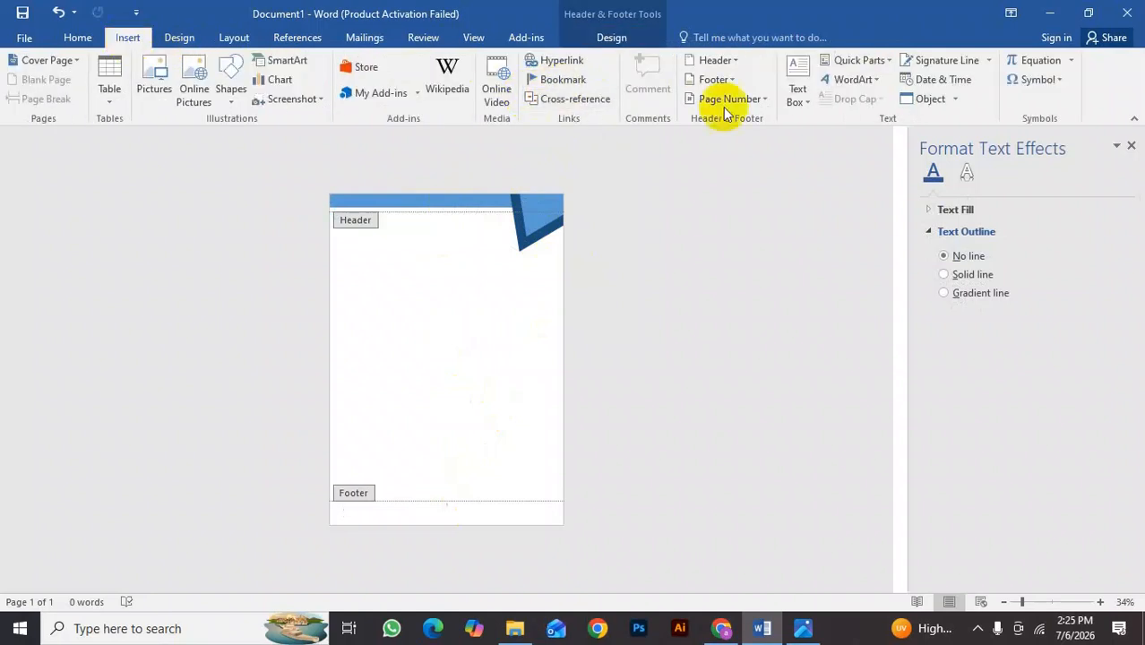
{"action": "left_click", "coordinate": [757, 103]}
{"action": "mouse_move", "coordinate": [790, 161]}
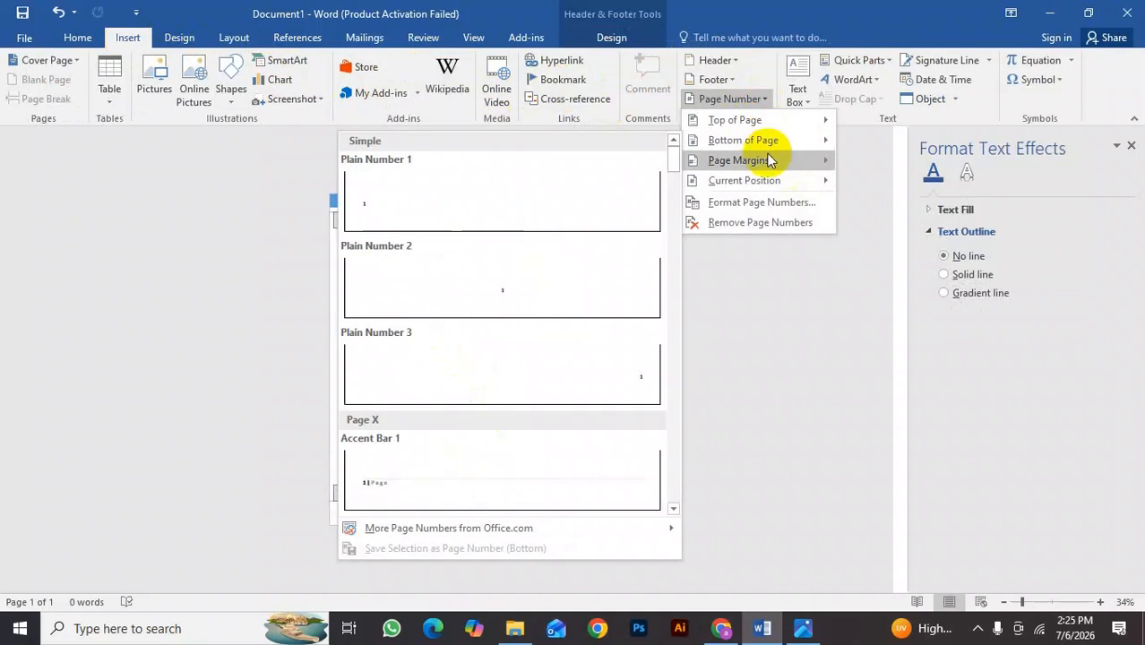
{"action": "left_click", "coordinate": [615, 366]}
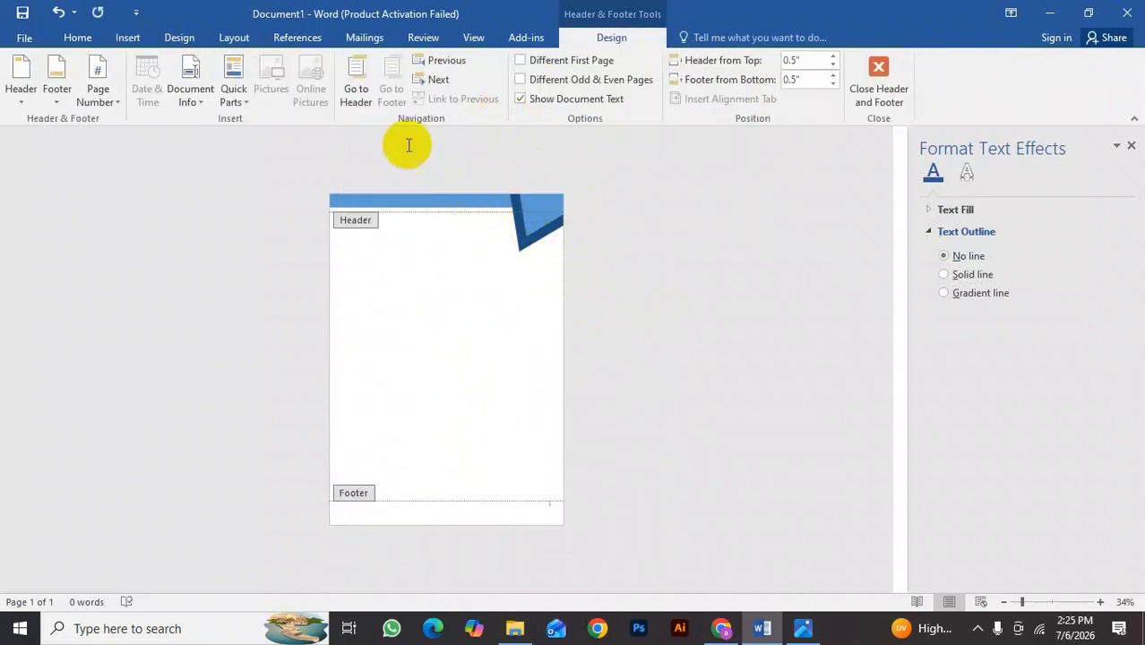
Undo the page number change in the footer.
{"action": "left_click", "coordinate": [470, 203]}
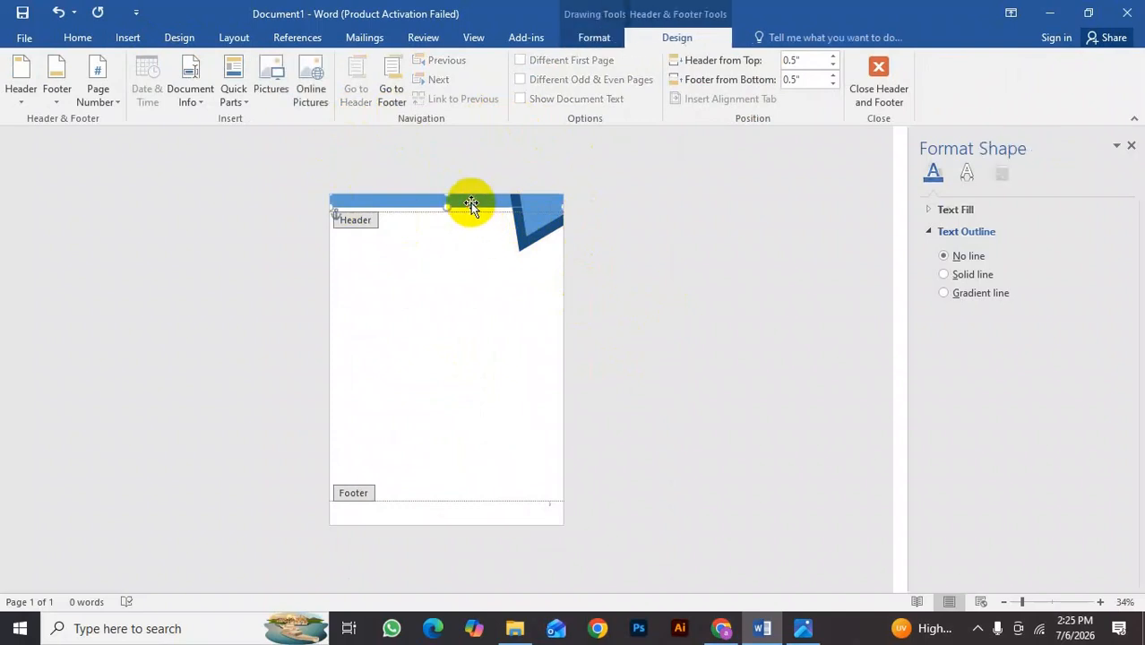
{"action": "left_click", "coordinate": [524, 244]}
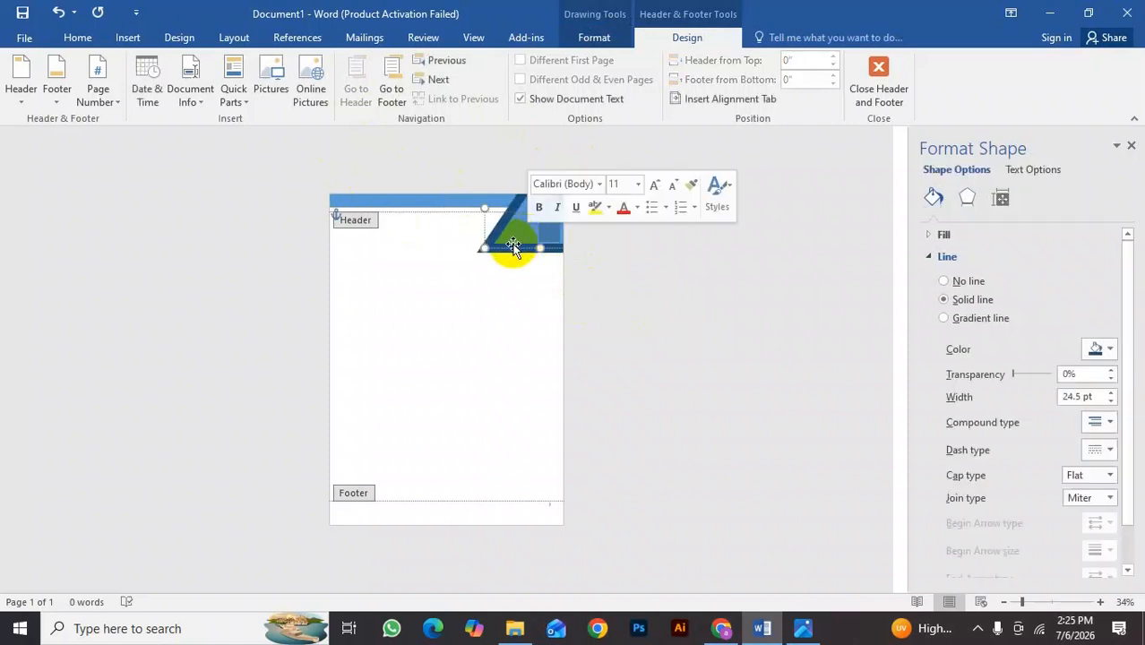
{"action": "left_click", "coordinate": [513, 246]}
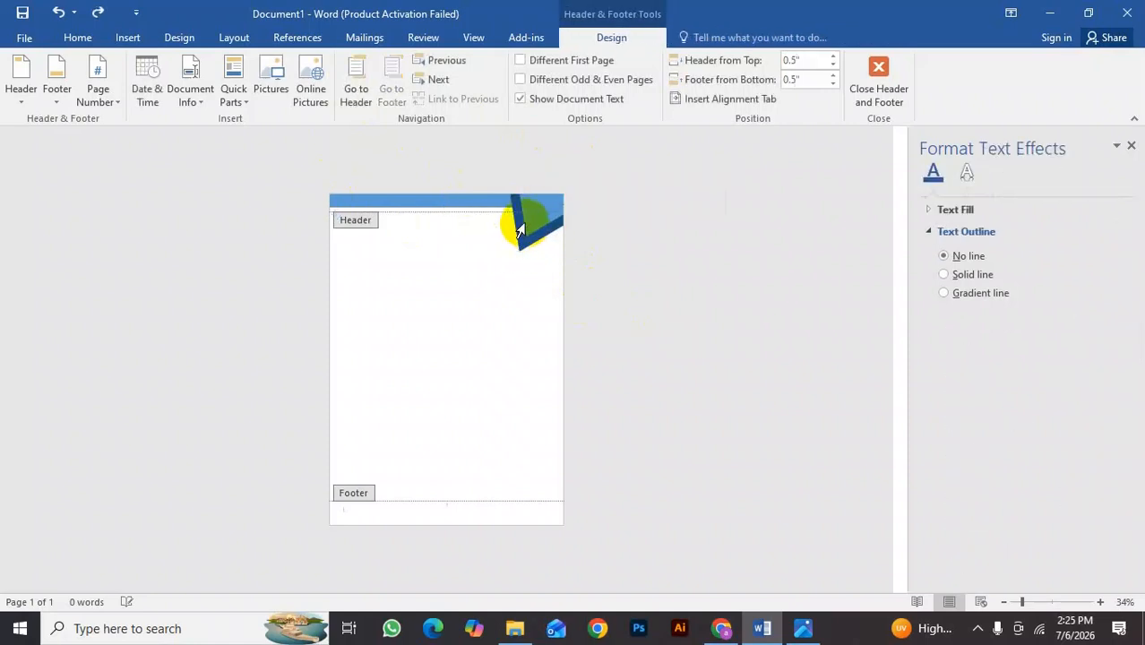
Resize the corner triangle to about 2.43" high and 3.77" wide and group it with the header bar.
{"action": "left_click", "coordinate": [542, 207]}
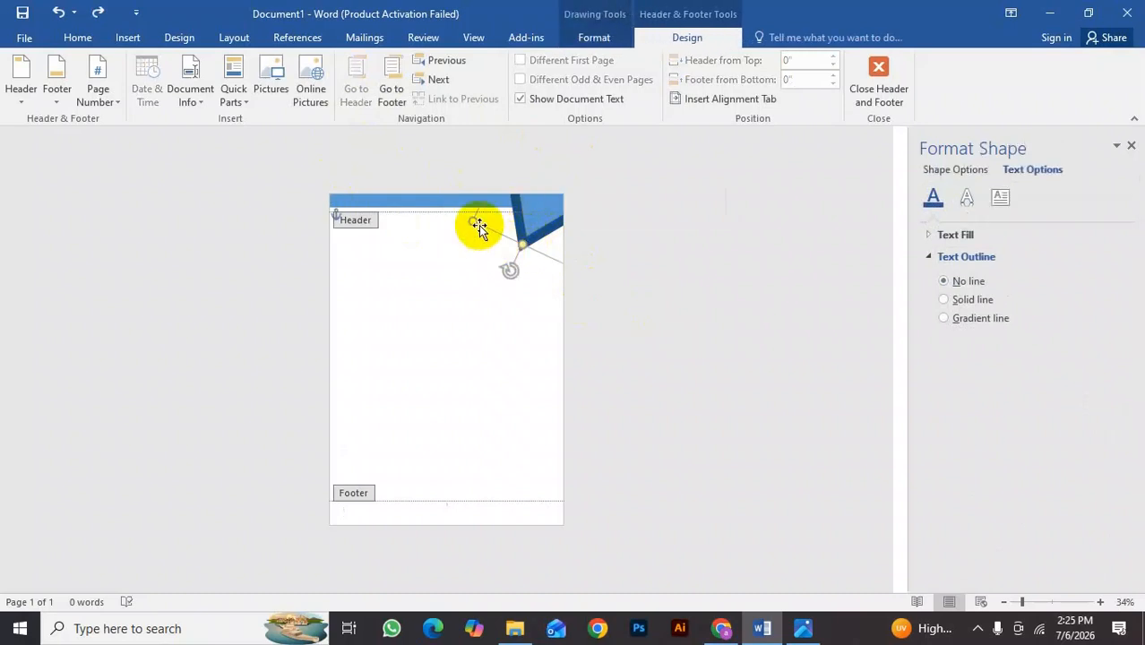
{"action": "left_click_drag", "start_coordinate": [475, 221], "coordinate": [484, 211]}
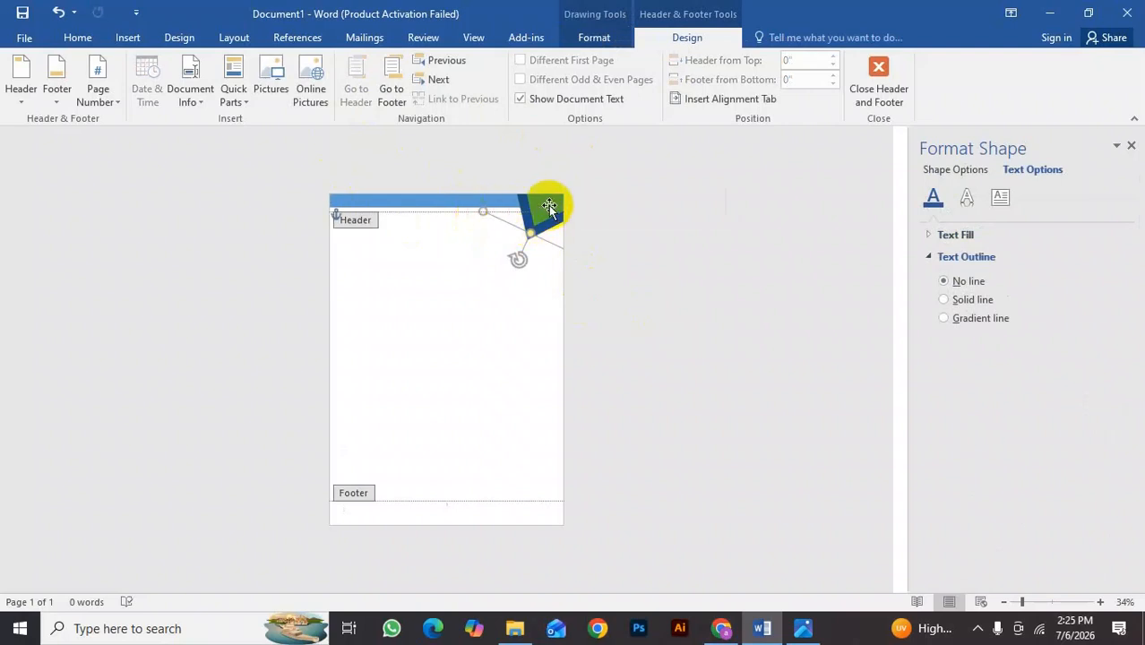
{"action": "left_click", "coordinate": [549, 207]}
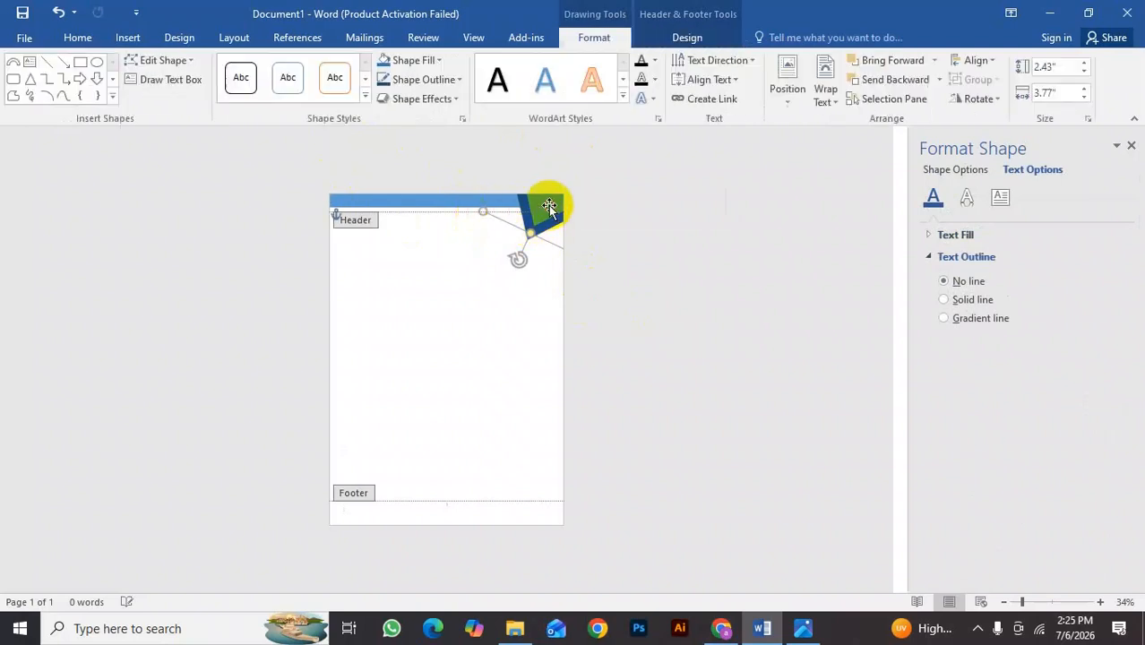
{"action": "left_click", "coordinate": [435, 202]}
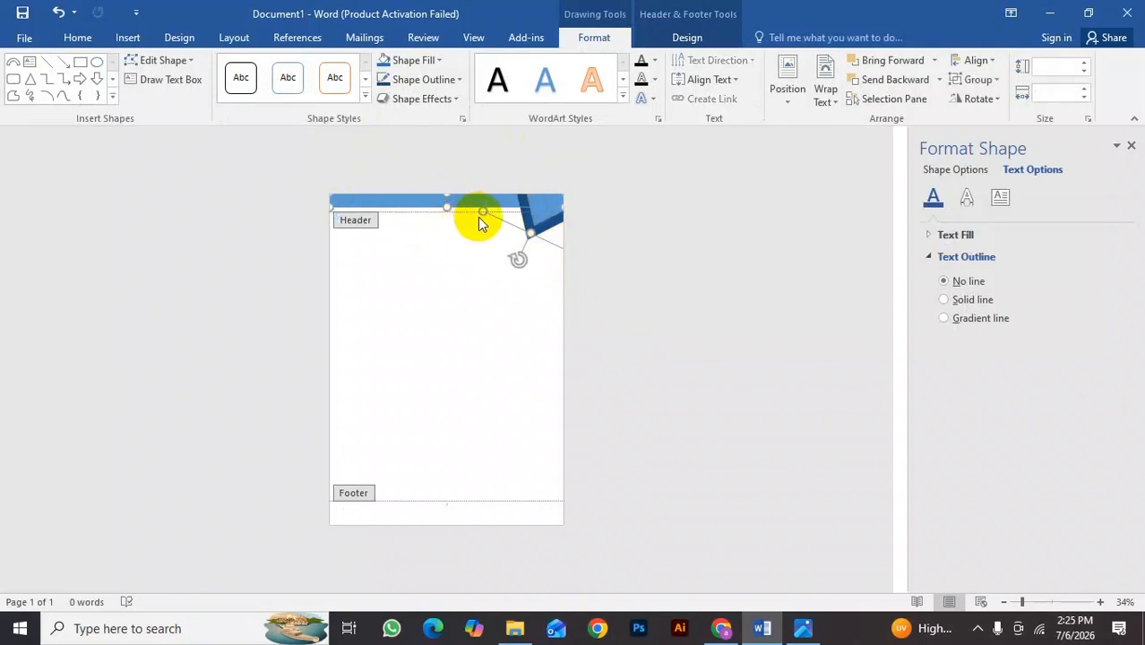
{"action": "left_click", "coordinate": [980, 79]}
{"action": "left_click", "coordinate": [985, 98]}
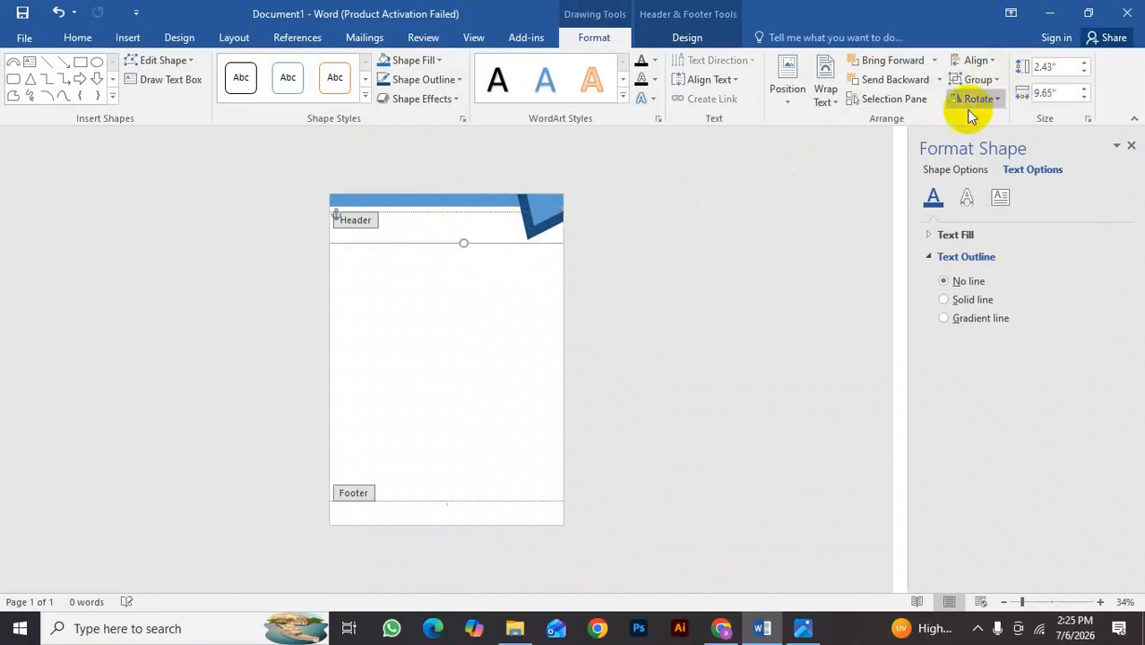
Duplicate the bar-and-triangle group below the header and flip the copy both vertically and horizontally.
{"action": "left_click", "coordinate": [529, 209]}
{"action": "left_click_drag", "start_coordinate": [530, 210], "coordinate": [497, 370]}
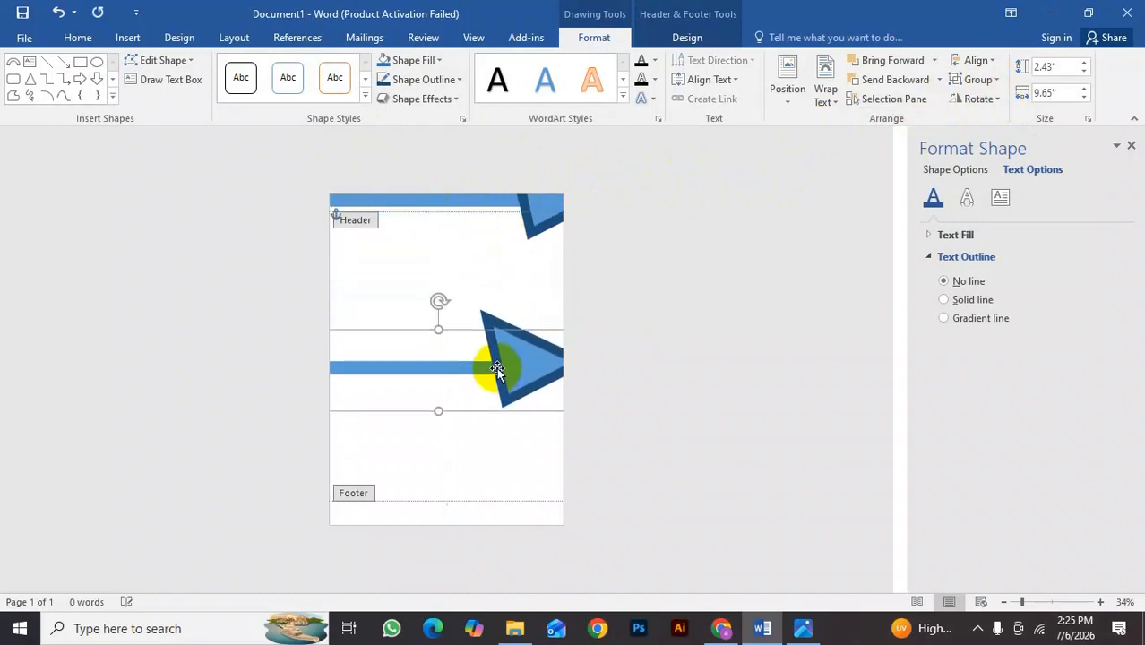
{"action": "left_click", "coordinate": [984, 99]}
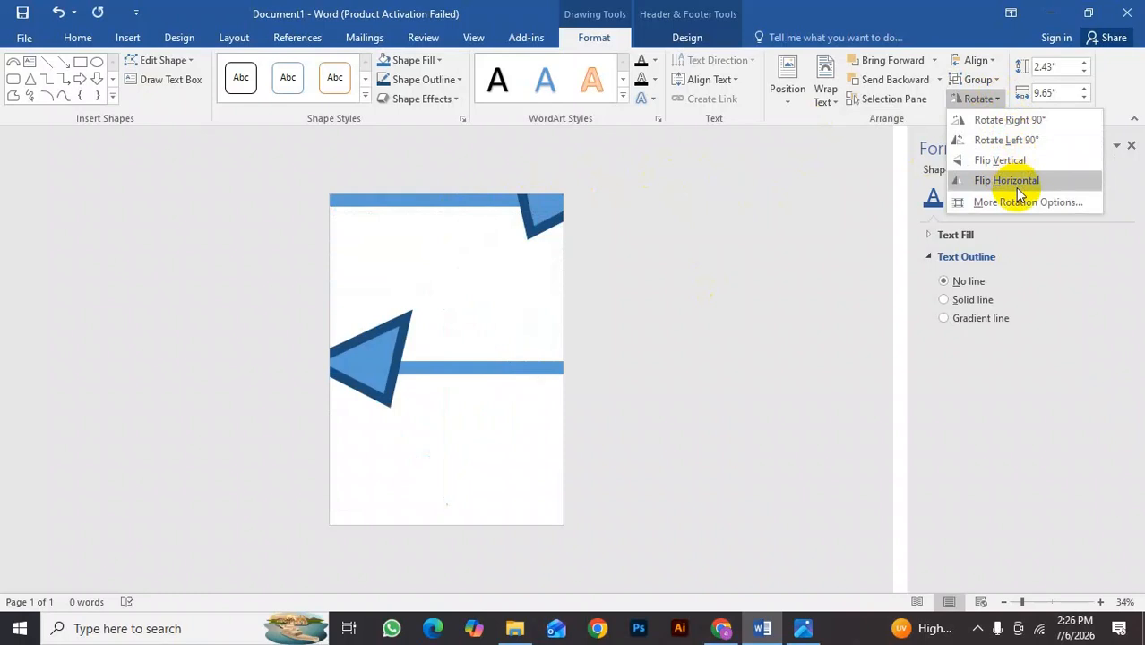
{"action": "left_click", "coordinate": [1020, 163]}
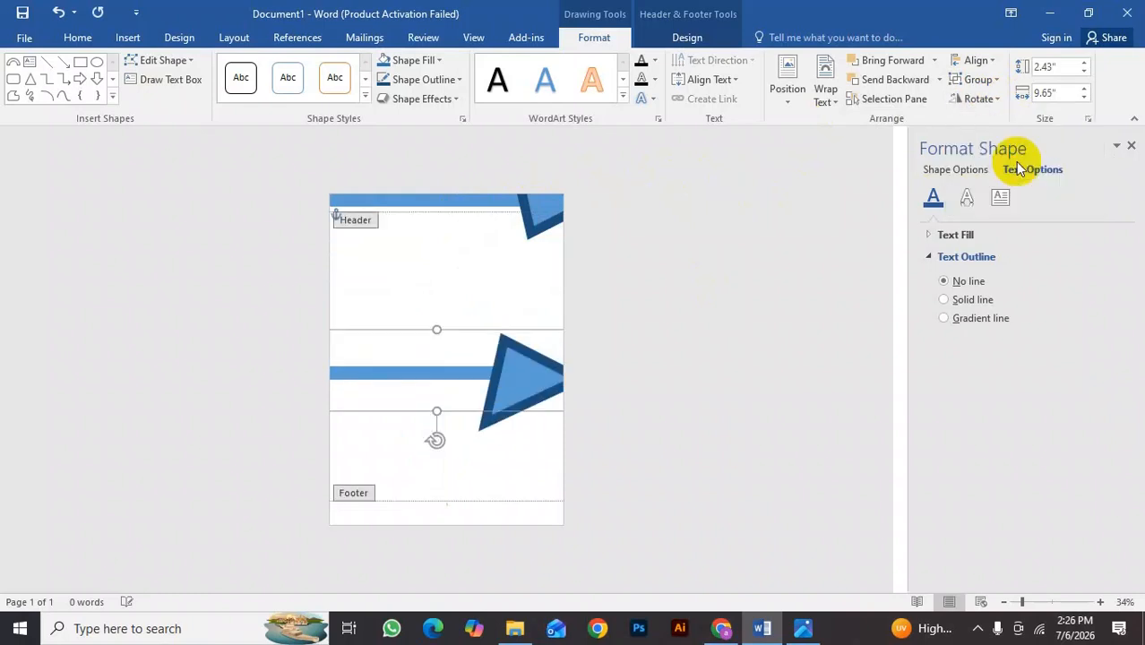
{"action": "left_click", "coordinate": [997, 100]}
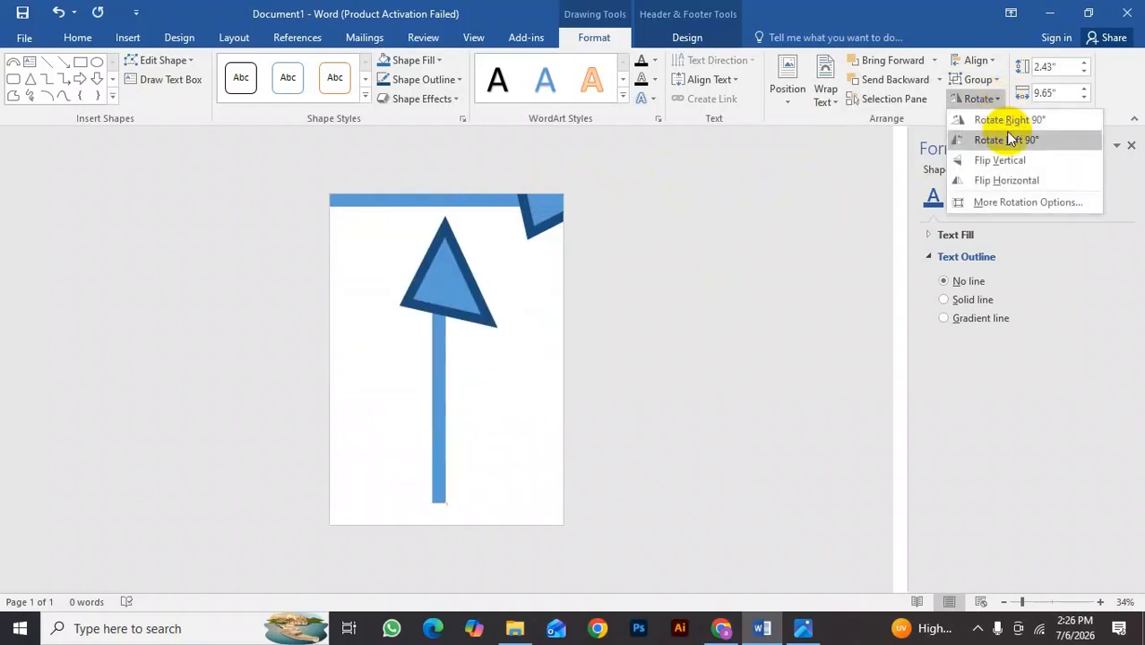
{"action": "left_click", "coordinate": [997, 184]}
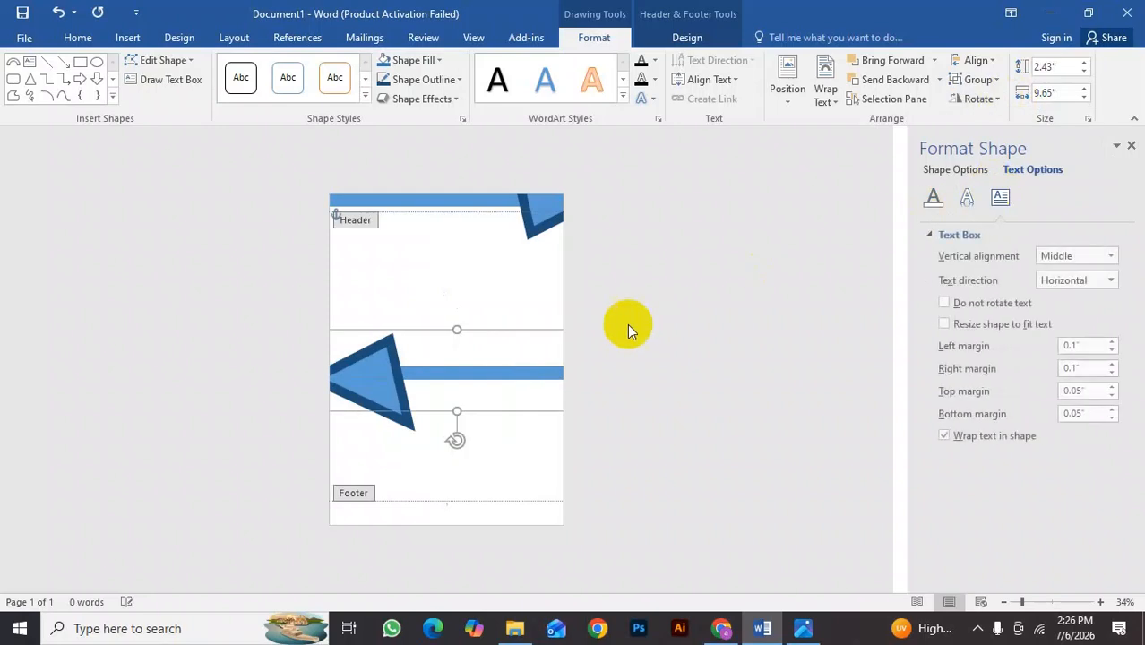
Move the flipped copy to the page's bottom edge and shift its triangle slightly left within the lower-left corner.
{"action": "left_click_drag", "start_coordinate": [497, 374], "coordinate": [484, 517]}
{"action": "left_click", "coordinate": [488, 517]}
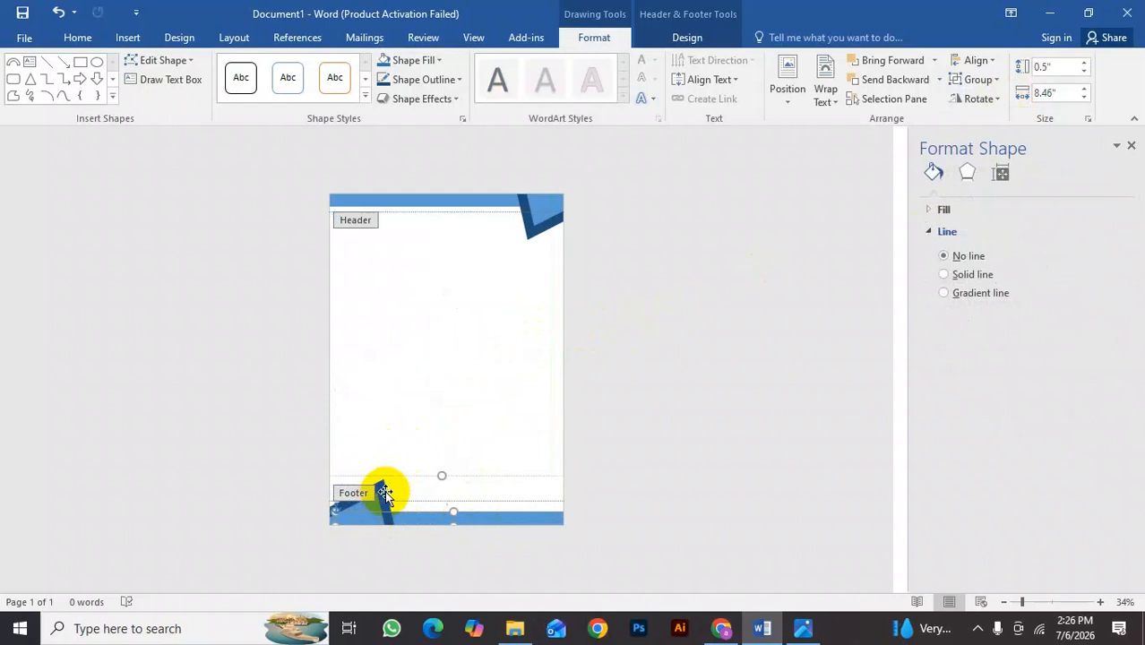
{"action": "left_click", "coordinate": [385, 492]}
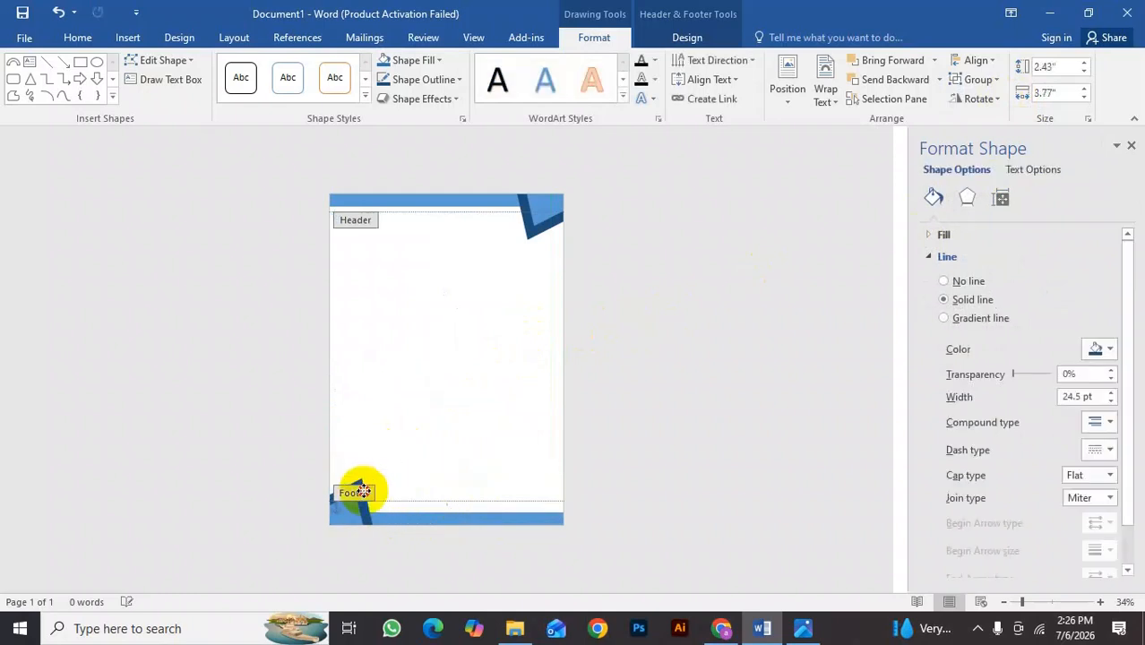
{"action": "left_click_drag", "start_coordinate": [367, 484], "coordinate": [370, 491]}
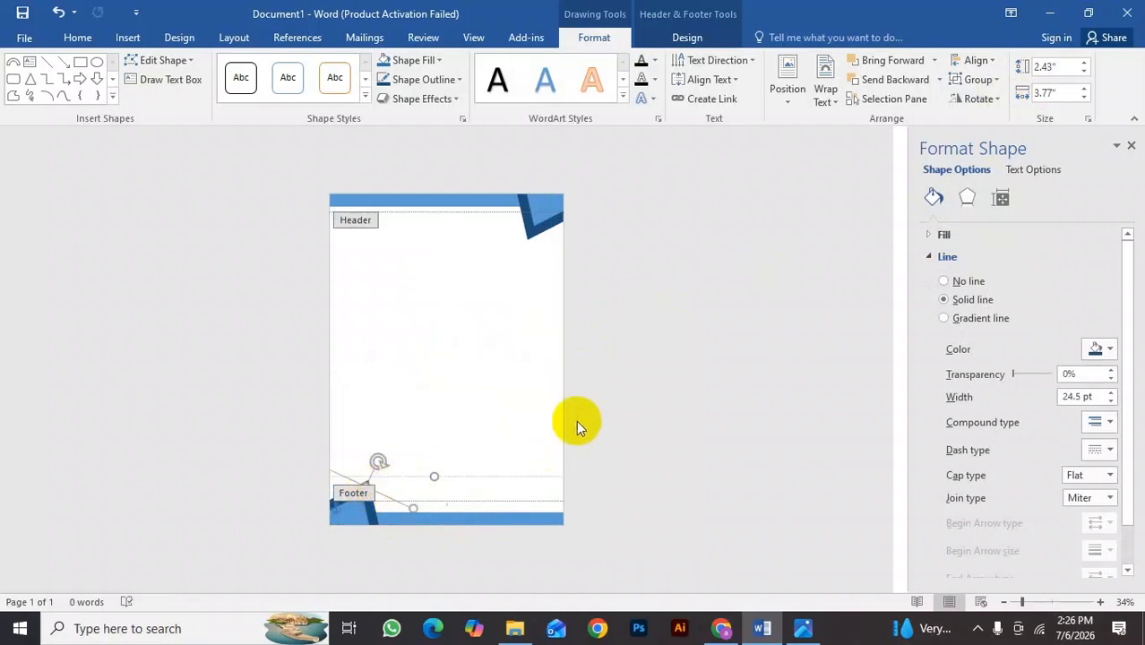
Close header and footer editing and return to the document body.
{"action": "left_click", "coordinate": [482, 276]}
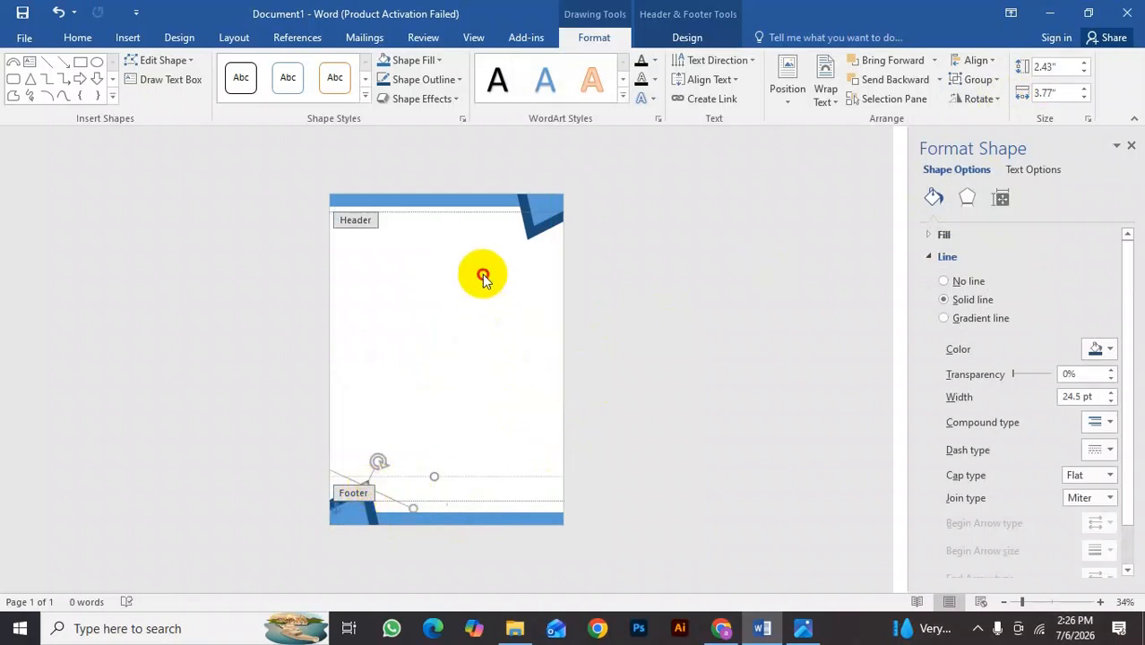
{"action": "left_click", "coordinate": [429, 205]}
{"action": "double_click", "coordinate": [485, 375]}
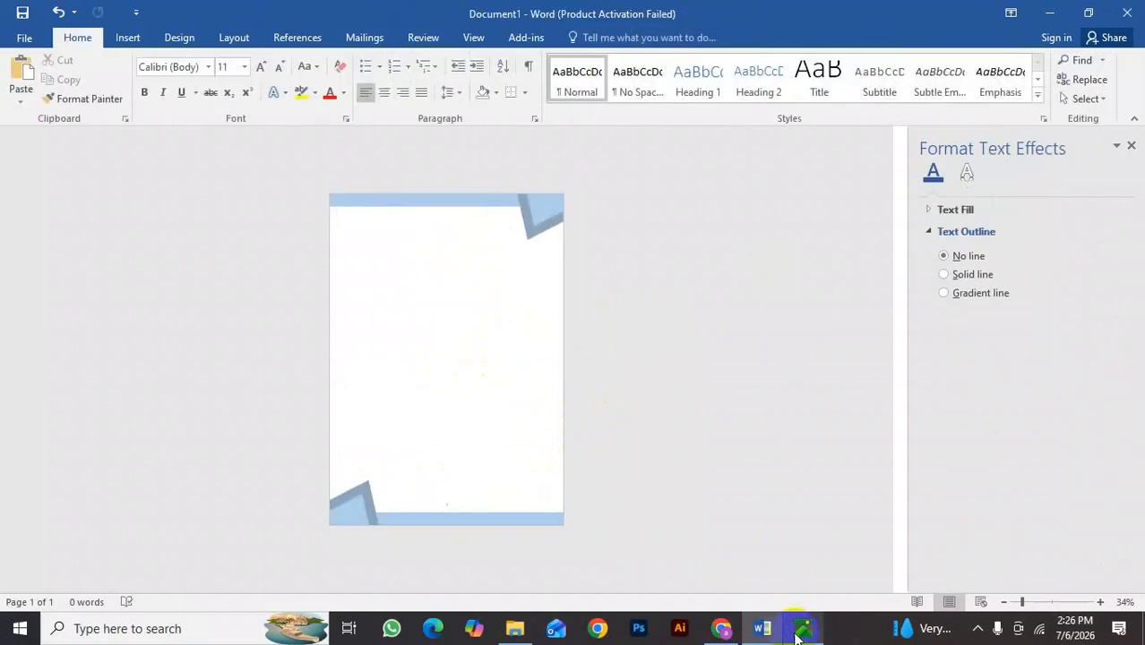
Check the Proposal Overview footer in the browser's sample PDF, return to Word and open the footer for editing.
{"action": "left_click", "coordinate": [799, 631]}
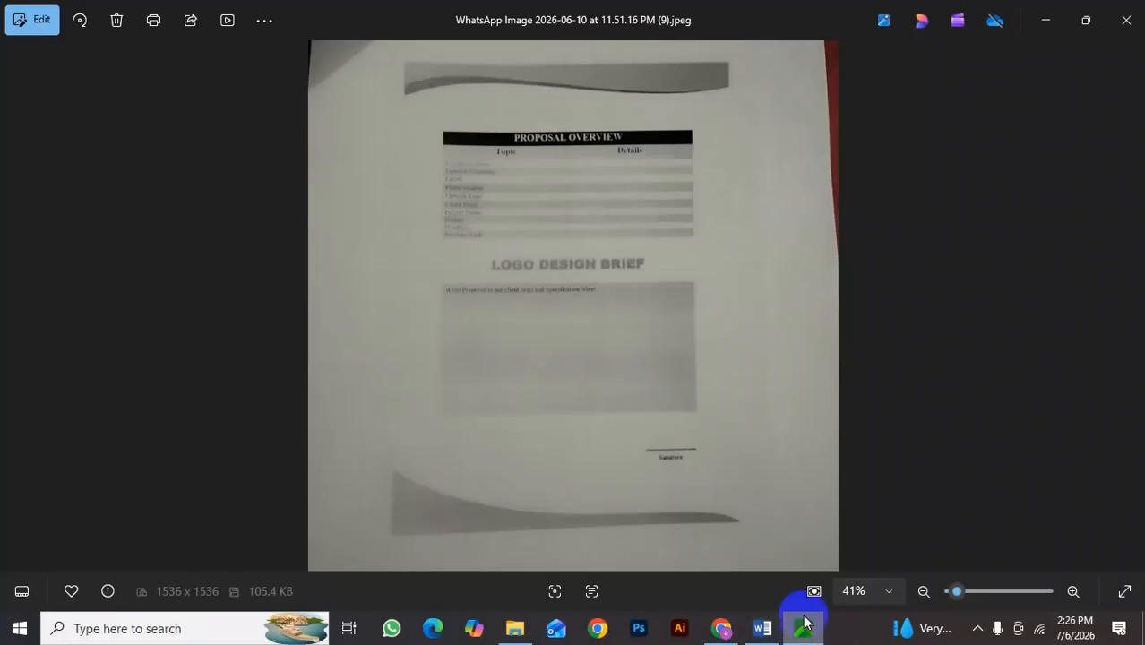
{"action": "left_click", "coordinate": [736, 631]}
{"action": "scroll", "coordinate": [739, 339], "scroll_direction": "down", "scroll_amount": 10}
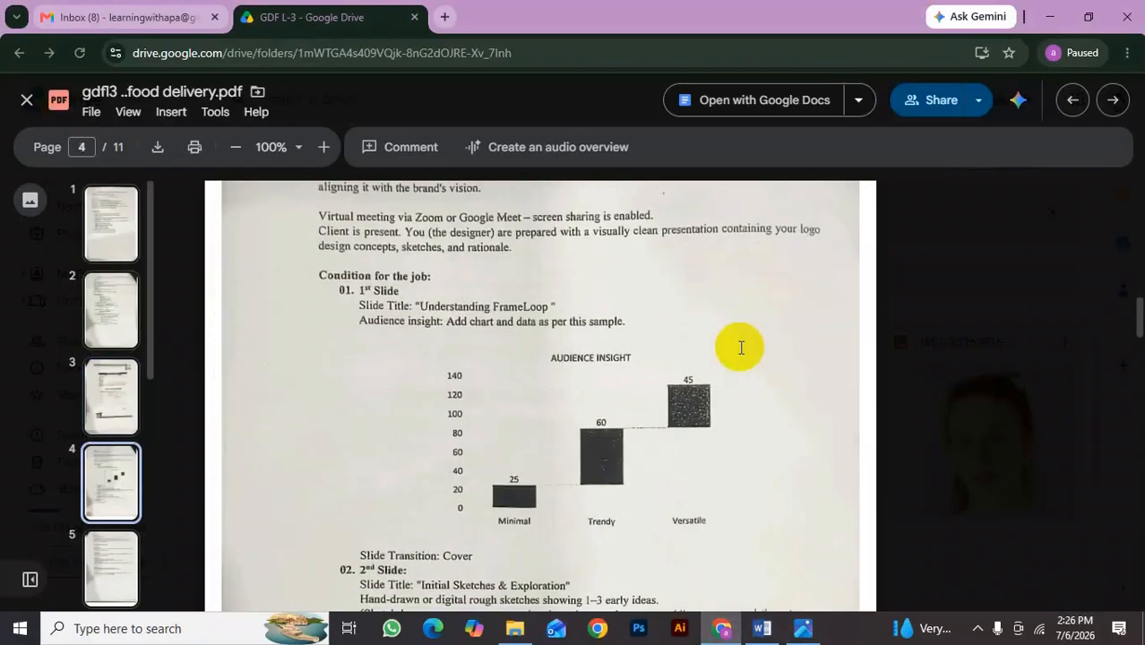
{"action": "scroll", "coordinate": [739, 346], "scroll_direction": "up", "scroll_amount": 8}
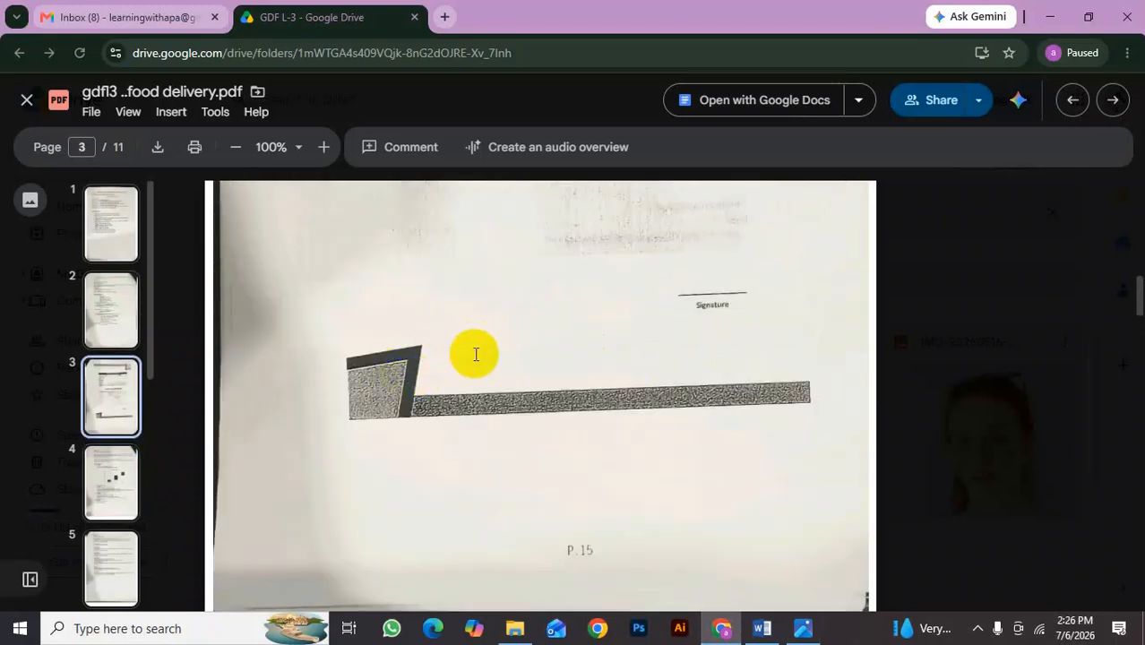
{"action": "left_click", "coordinate": [760, 629]}
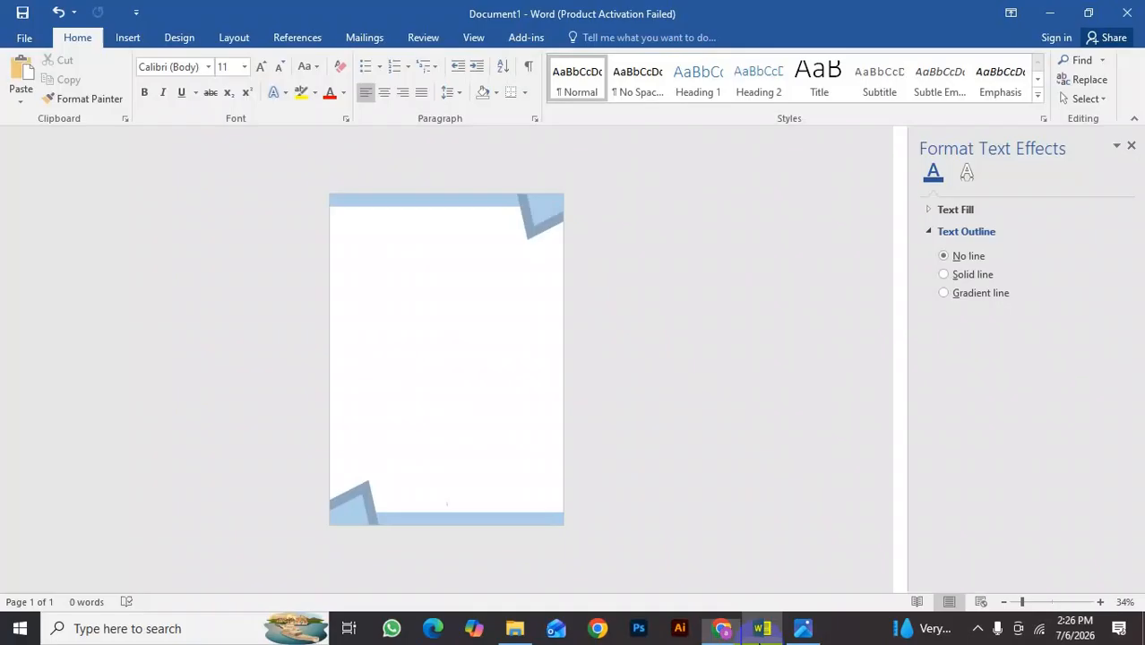
{"action": "triple_click", "coordinate": [449, 429]}
{"action": "double_click", "coordinate": [427, 517]}
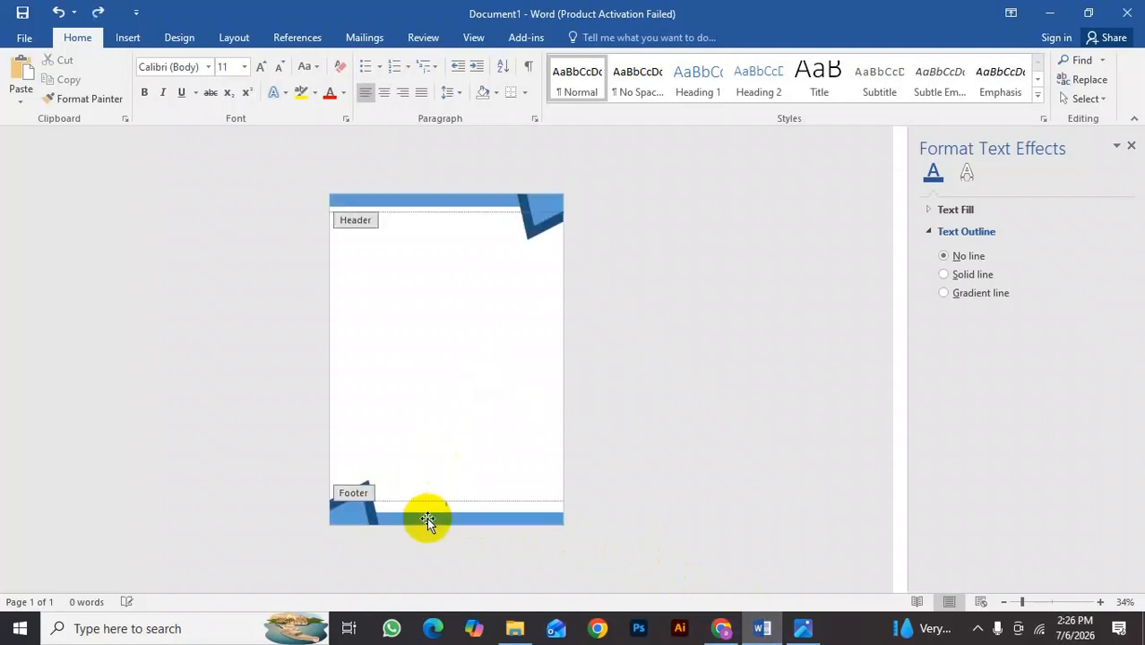
{"action": "left_click", "coordinate": [370, 513]}
{"action": "left_click_drag", "start_coordinate": [366, 520], "coordinate": [378, 506]}
{"action": "left_click", "coordinate": [379, 506]}
{"action": "key", "text": "ctrl+z"}
Ungroup the footer's bar and corner triangle.
{"action": "left_click", "coordinate": [380, 510]}
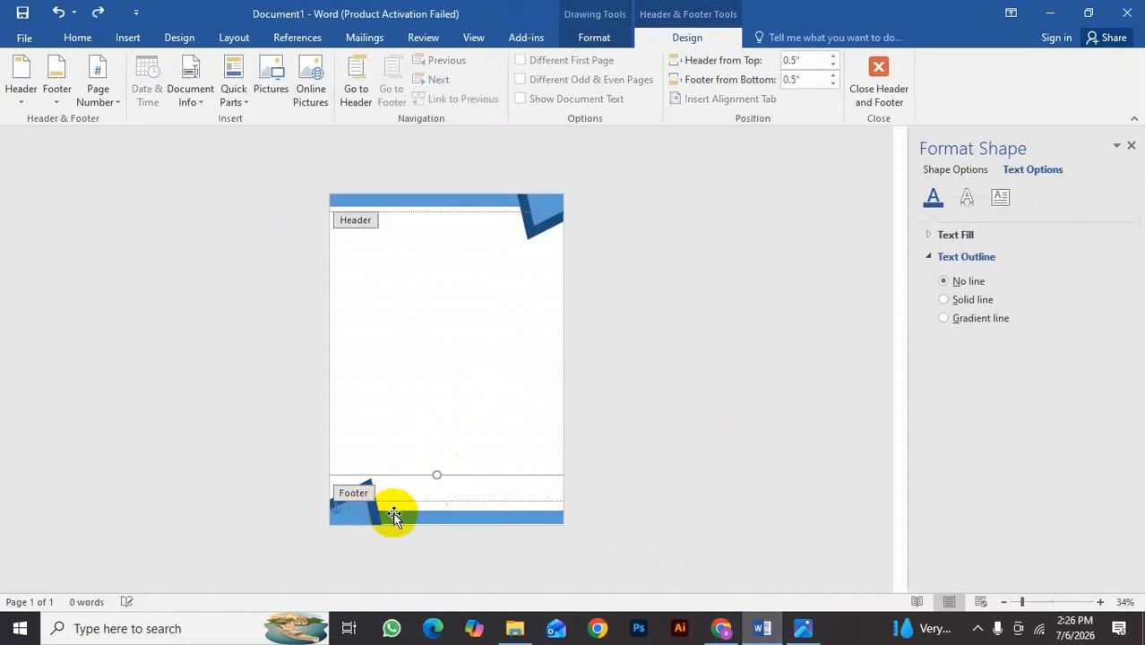
{"action": "left_click", "coordinate": [592, 36]}
{"action": "left_click", "coordinate": [981, 79]}
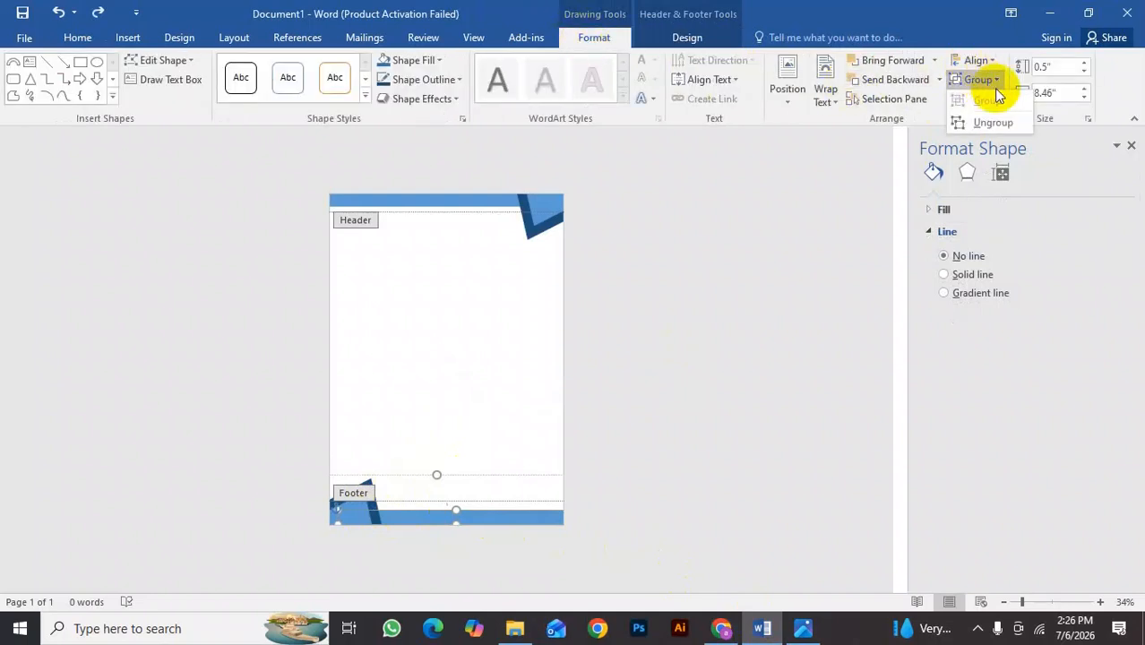
{"action": "left_click", "coordinate": [990, 121]}
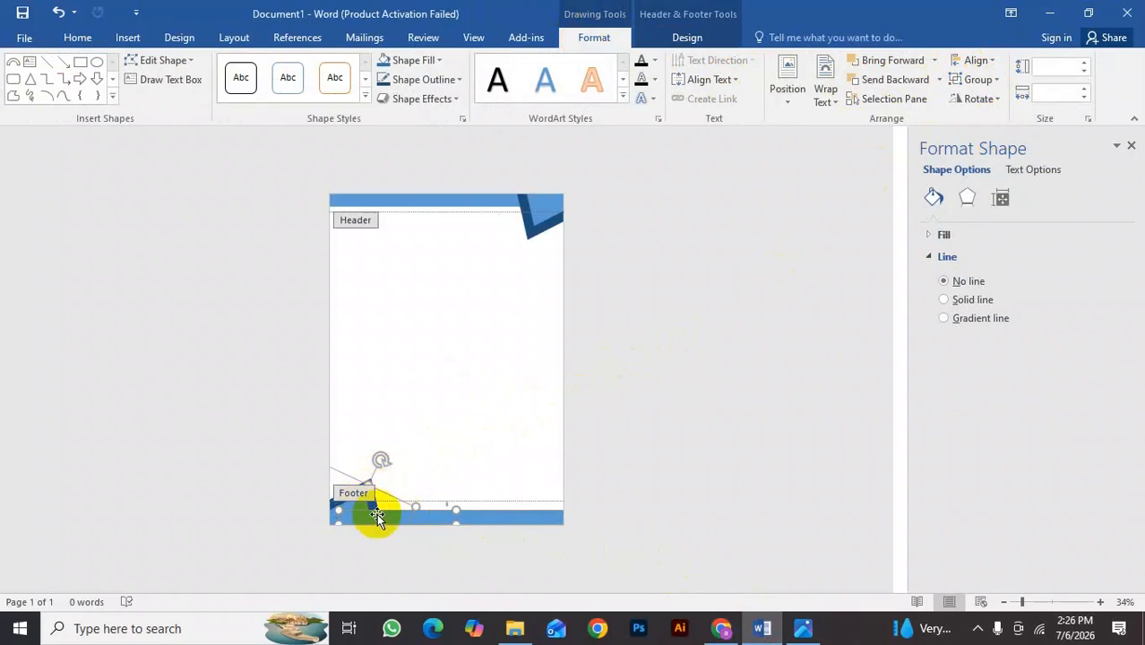
Try to send the footer's ungrouped bar and triangle to the back while both are selected.
{"action": "right_click", "coordinate": [426, 517]}
{"action": "mouse_move", "coordinate": [528, 401]}
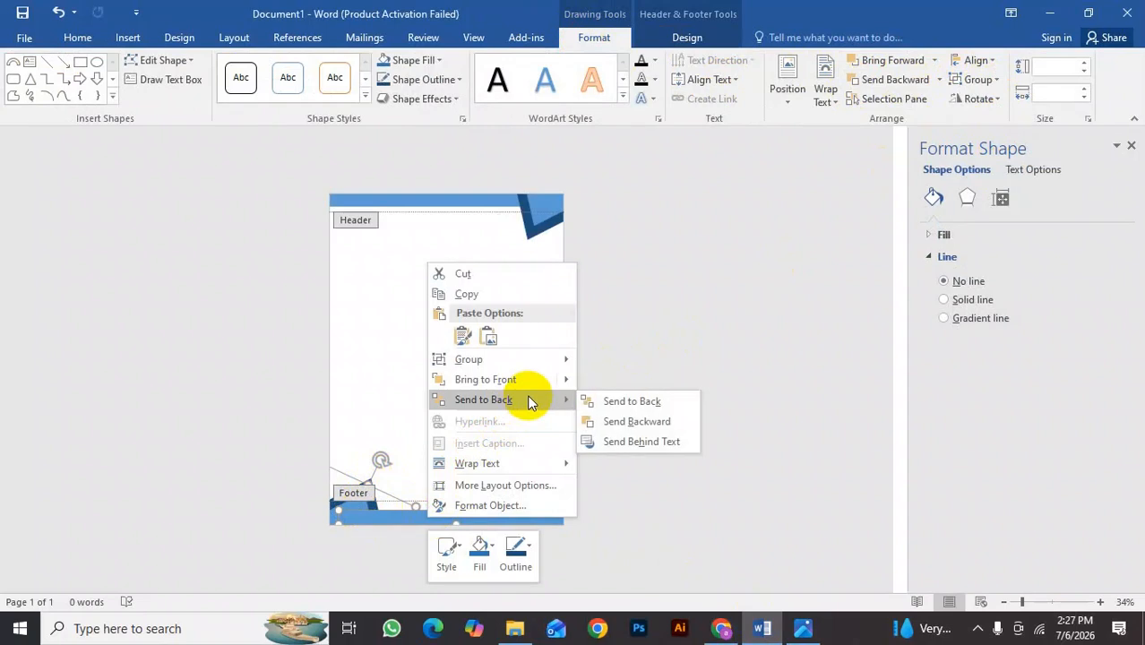
{"action": "left_click", "coordinate": [618, 401]}
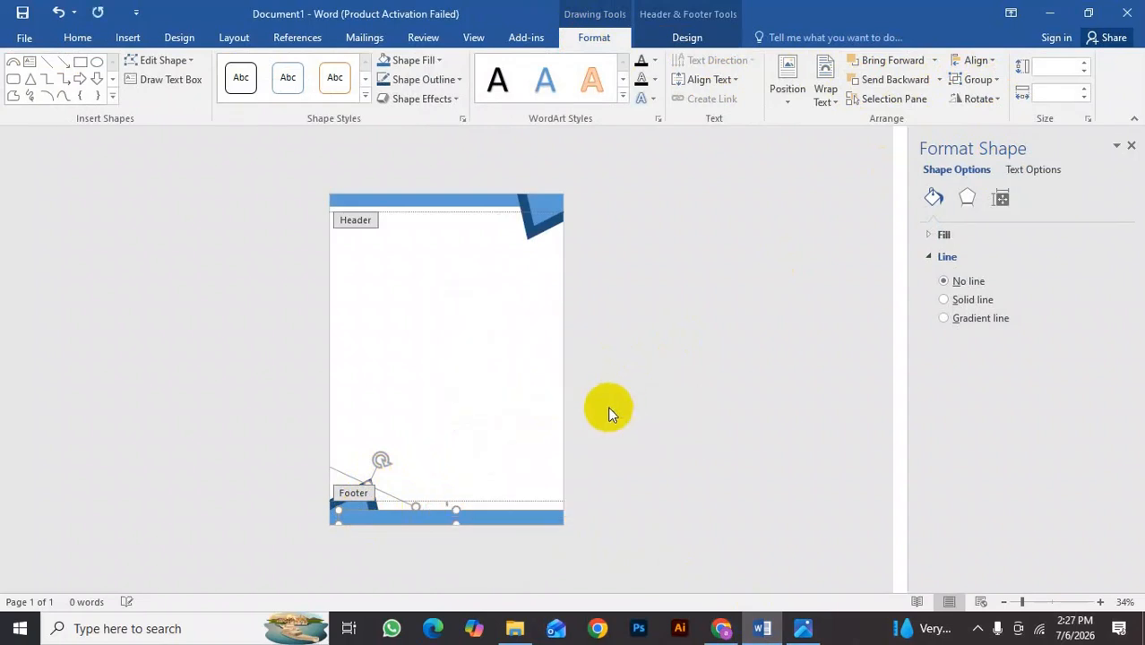
{"action": "right_click", "coordinate": [414, 517]}
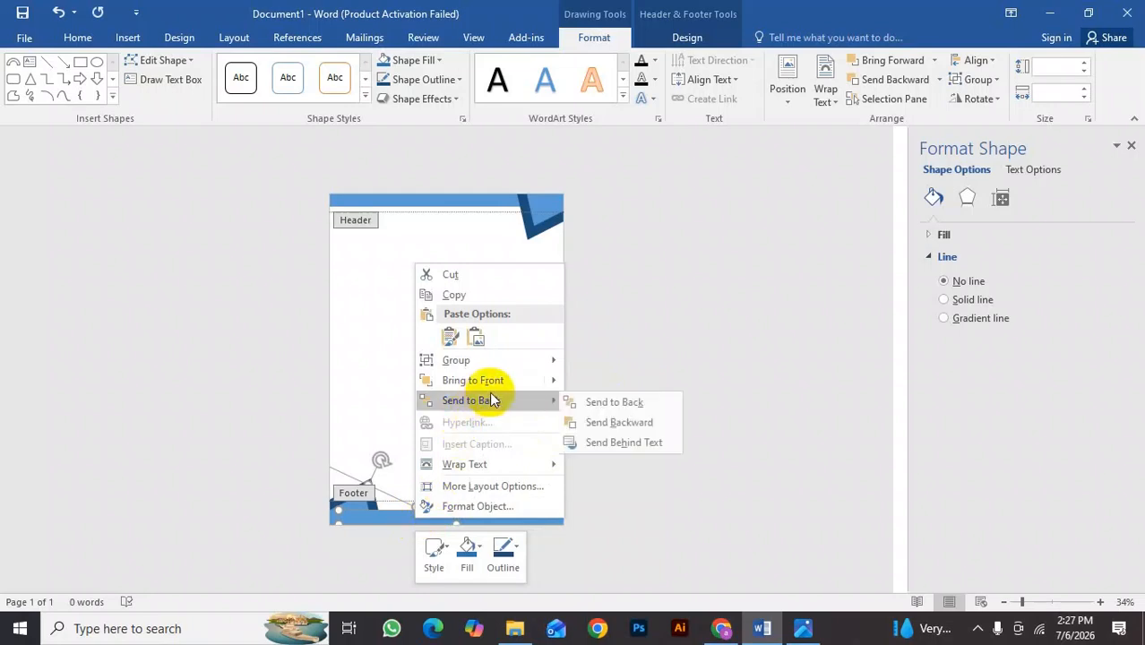
{"action": "mouse_move", "coordinate": [531, 401]}
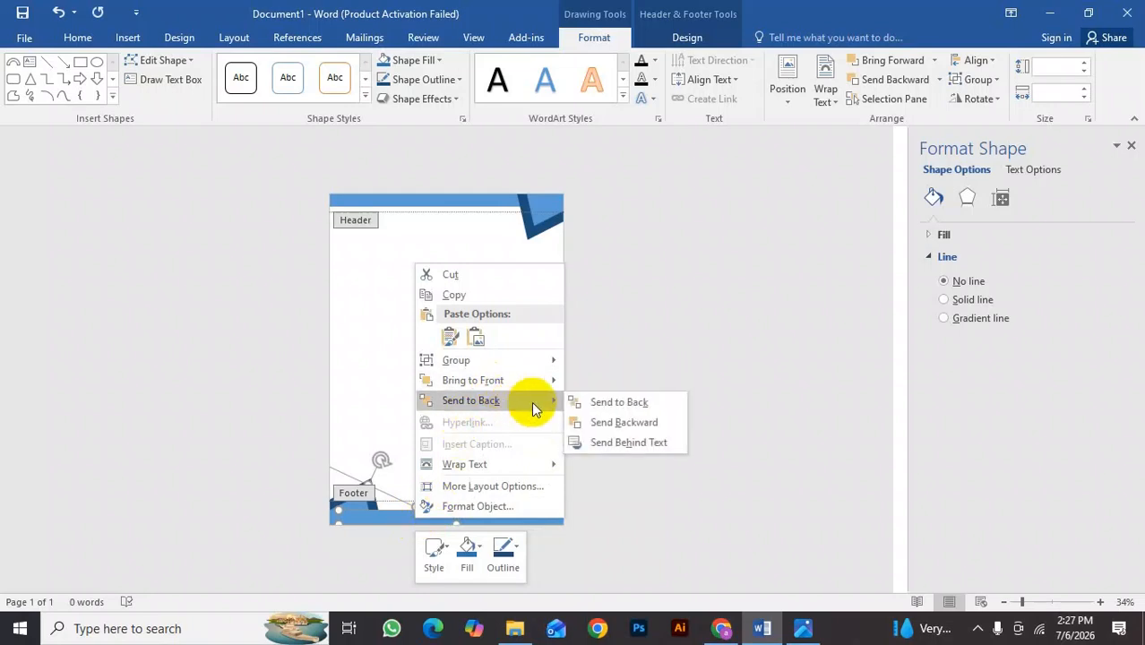
{"action": "left_click", "coordinate": [633, 403]}
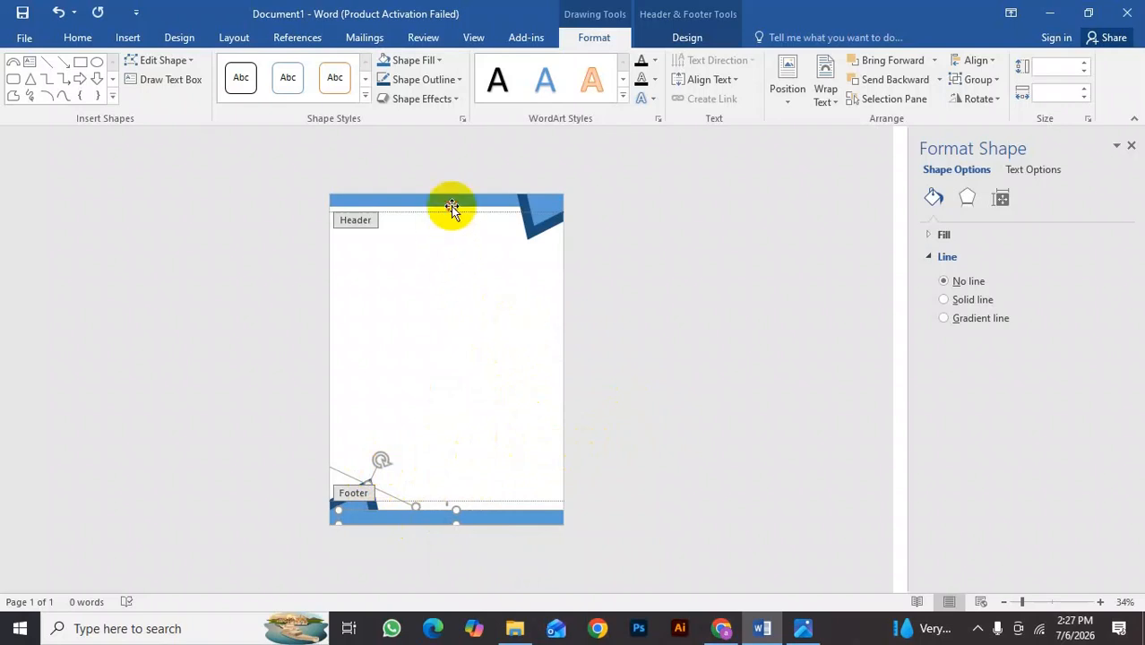
Select only the footer's bar and send it to the back, behind the corner triangle.
{"action": "left_click", "coordinate": [456, 255]}
{"action": "left_click", "coordinate": [478, 516]}
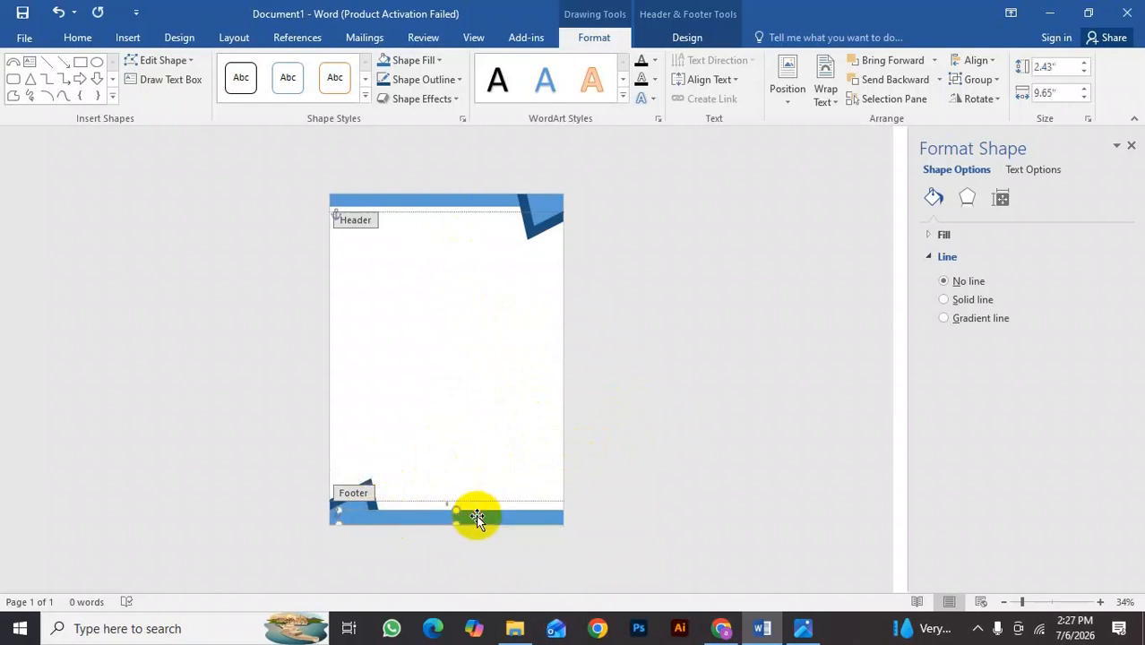
{"action": "right_click", "coordinate": [436, 516]}
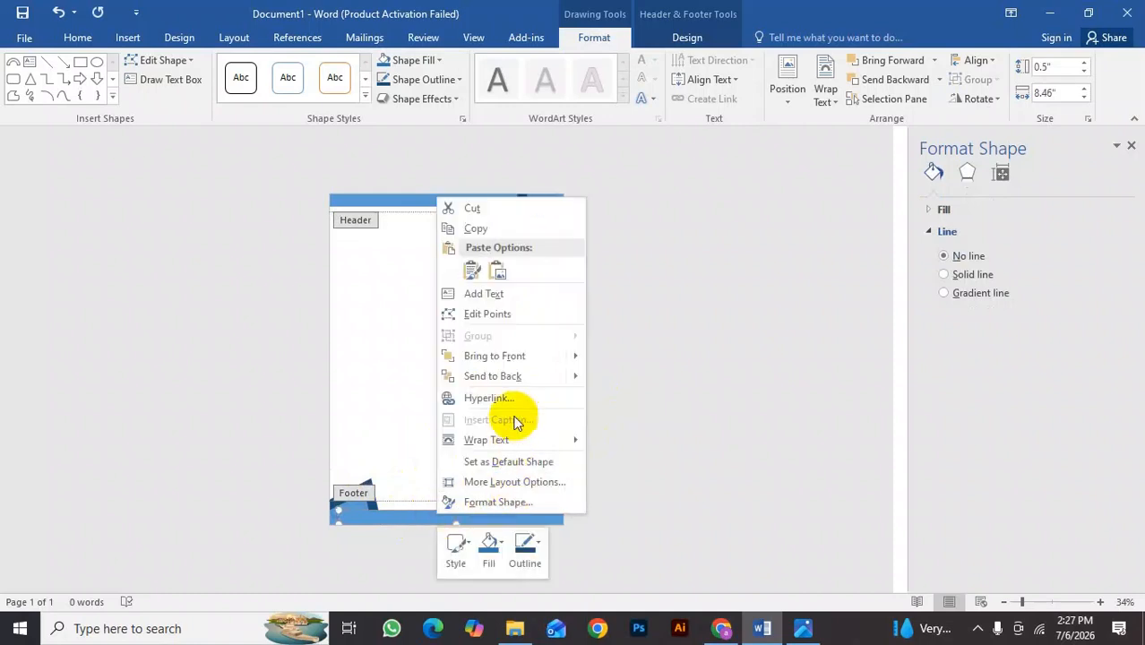
{"action": "mouse_move", "coordinate": [553, 384]}
{"action": "left_click", "coordinate": [647, 377]}
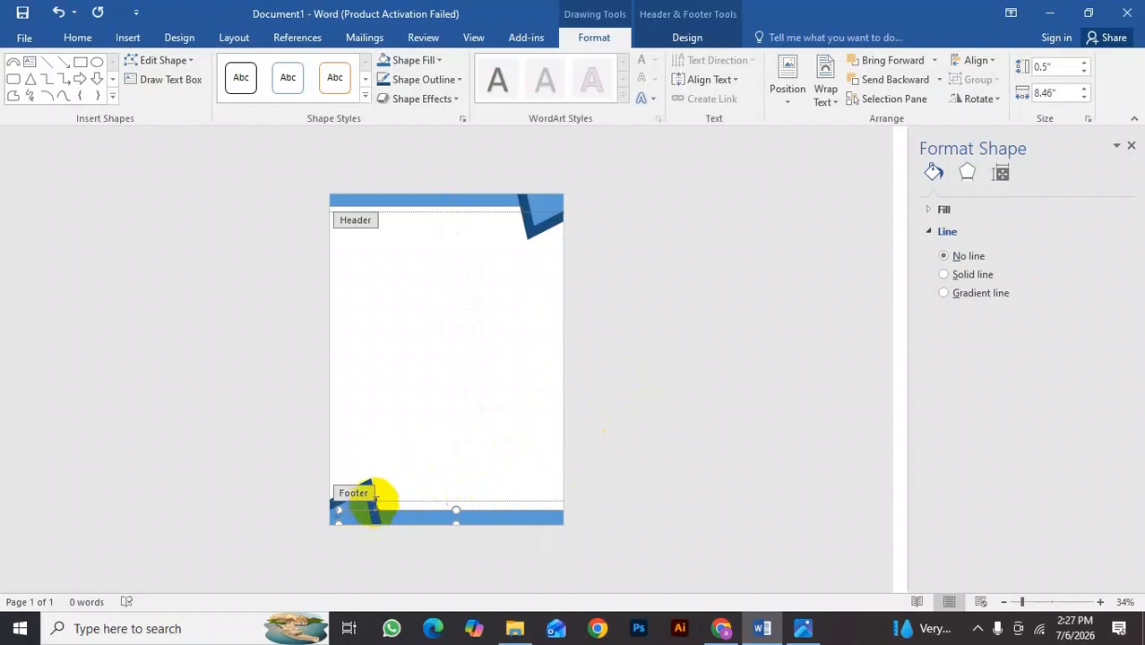
Rotate the footer triangle slightly clockwise, nudge it into the lower-left page corner and return to the document body.
{"action": "left_click", "coordinate": [374, 492]}
{"action": "left_click_drag", "start_coordinate": [380, 461], "coordinate": [399, 465]}
{"action": "left_click_drag", "start_coordinate": [371, 517], "coordinate": [366, 505]}
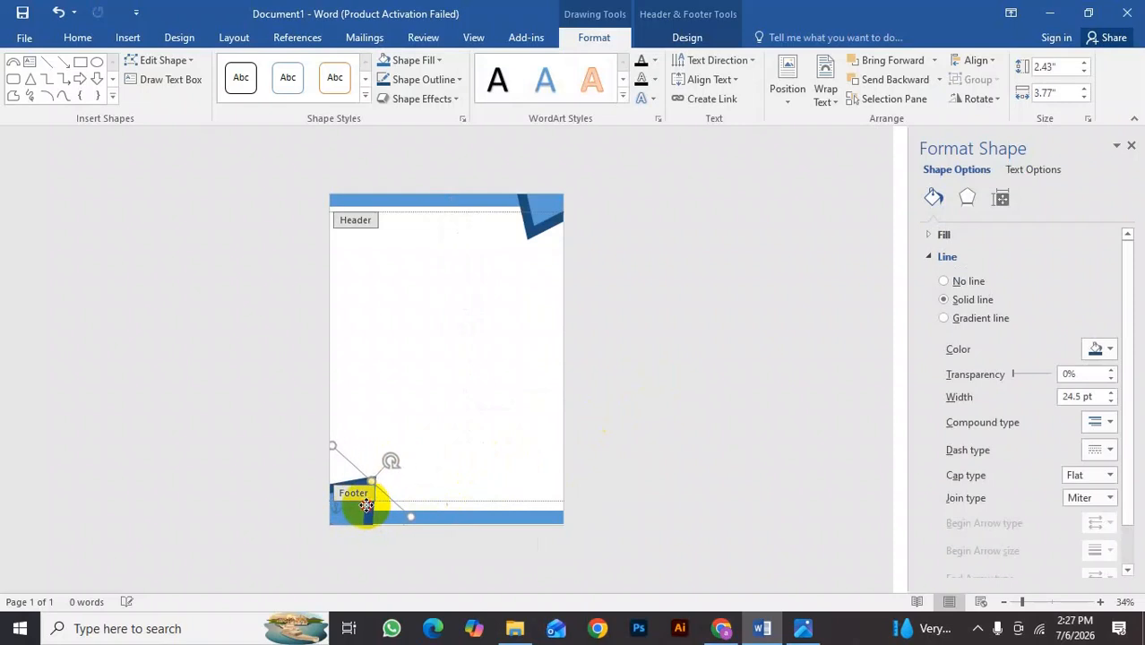
{"action": "double_click", "coordinate": [479, 448]}
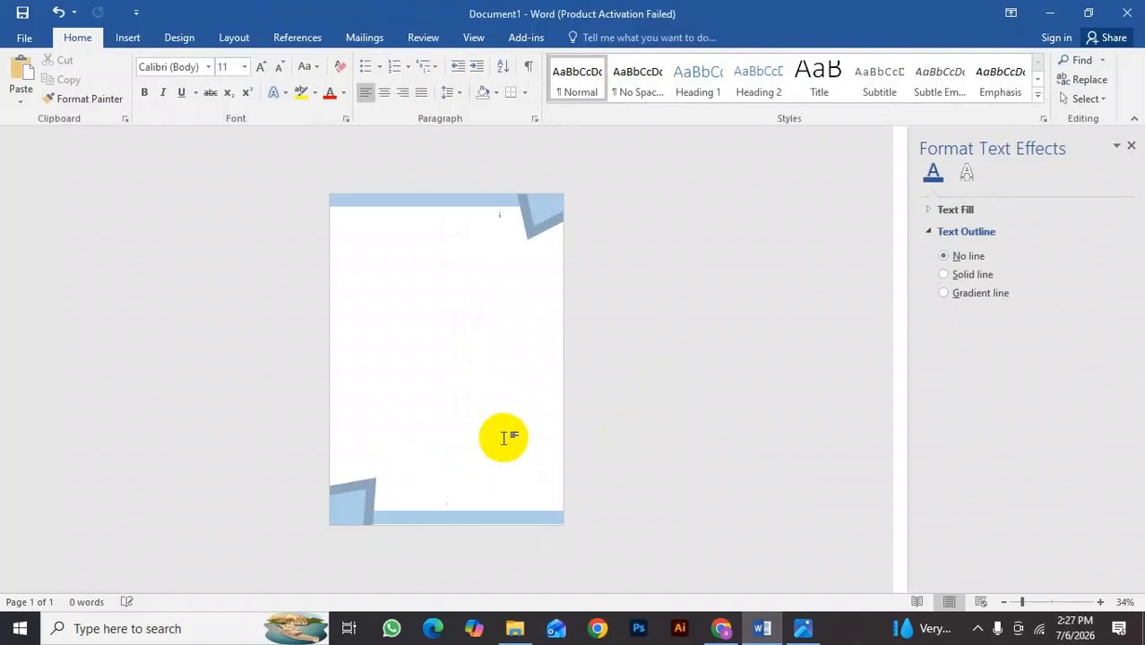
{"action": "left_click", "coordinate": [517, 203]}
{"action": "left_click", "coordinate": [520, 222]}
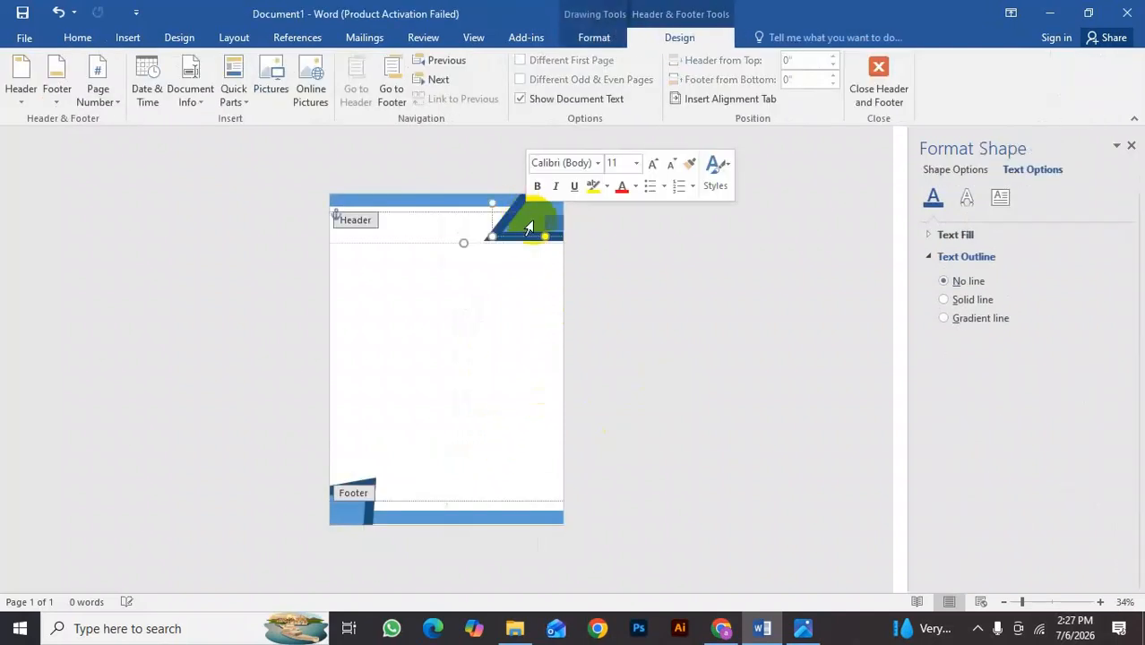
{"action": "left_click_drag", "start_coordinate": [503, 240], "coordinate": [508, 237]}
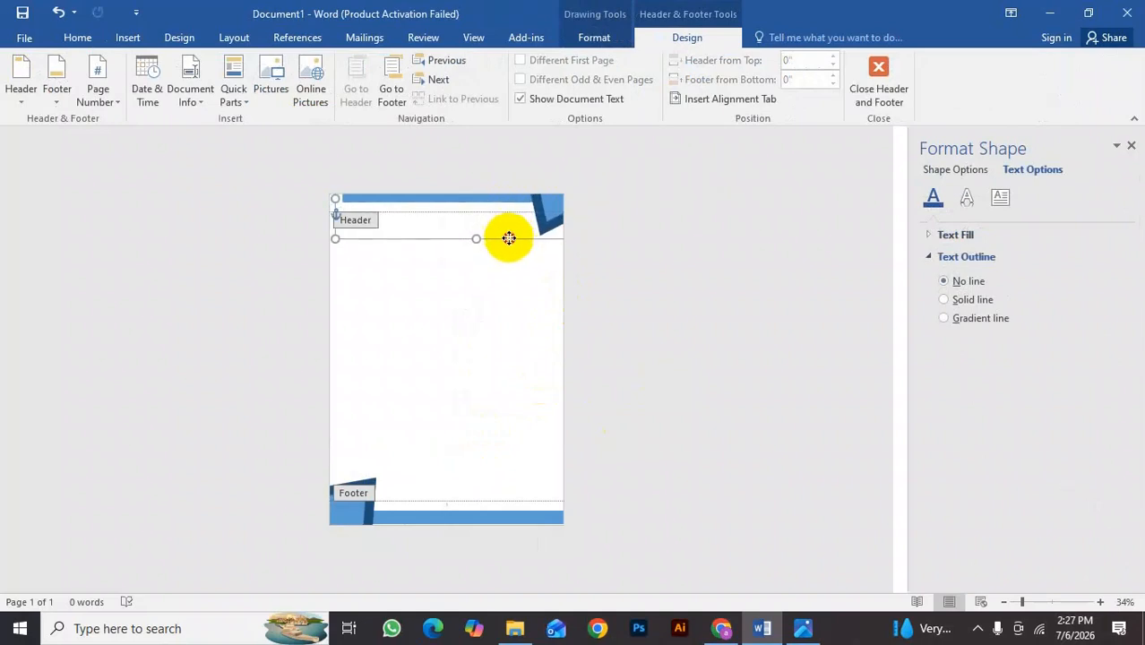
{"action": "key", "text": "ctrl+z"}
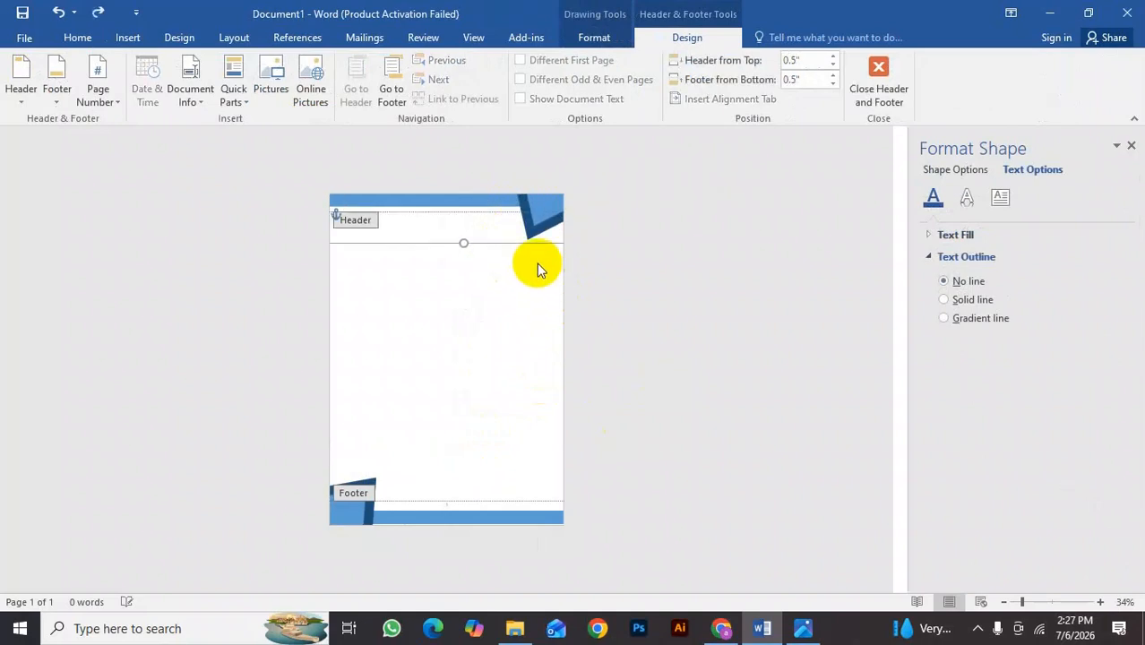
Ungroup the header's bar and corner triangle and return to the document body.
{"action": "double_click", "coordinate": [535, 223]}
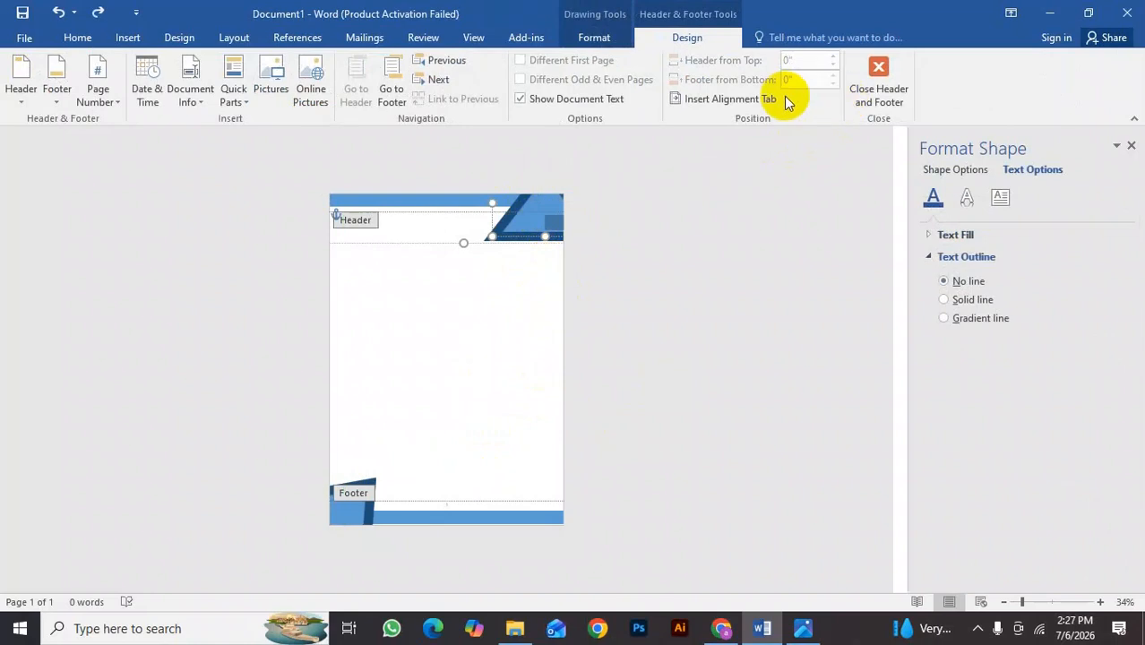
{"action": "left_click", "coordinate": [606, 40]}
{"action": "left_click", "coordinate": [986, 80]}
{"action": "left_click", "coordinate": [983, 123]}
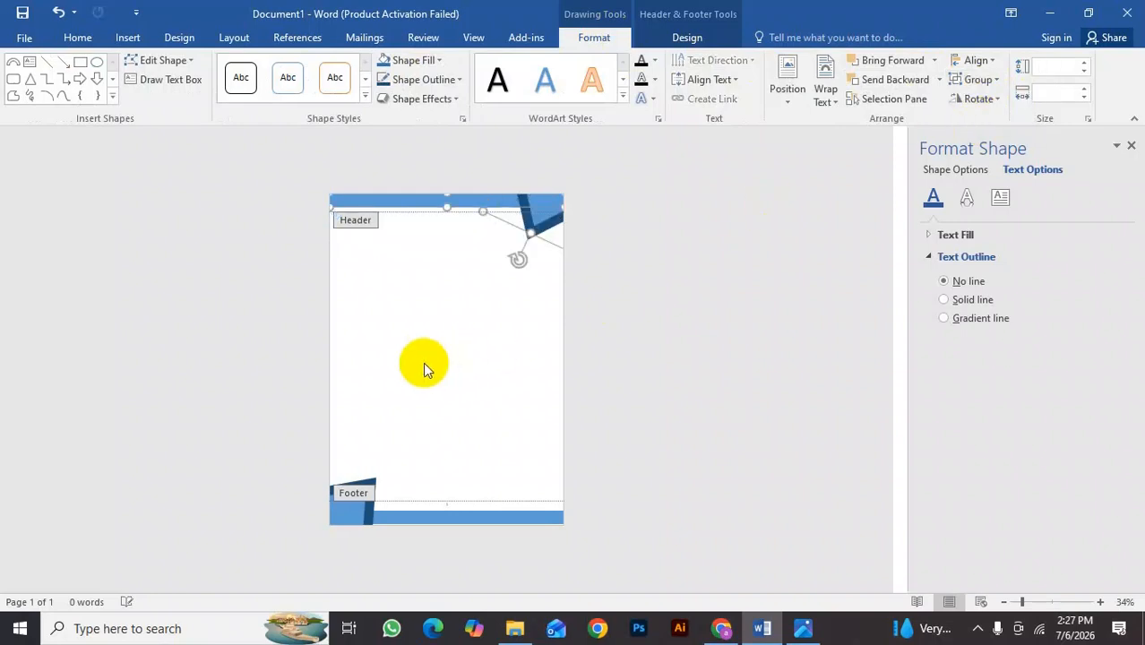
{"action": "double_click", "coordinate": [460, 339]}
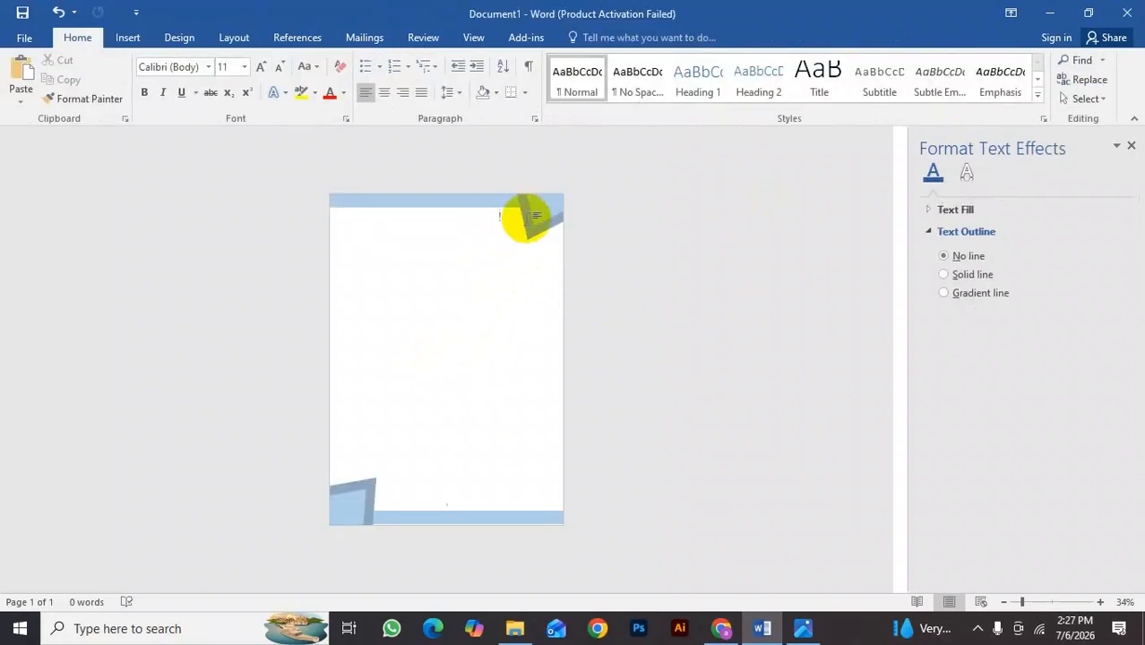
Reopen the header and rotate its corner triangle slightly clockwise to match the footer's triangle.
{"action": "double_click", "coordinate": [539, 205]}
{"action": "left_click", "coordinate": [530, 235]}
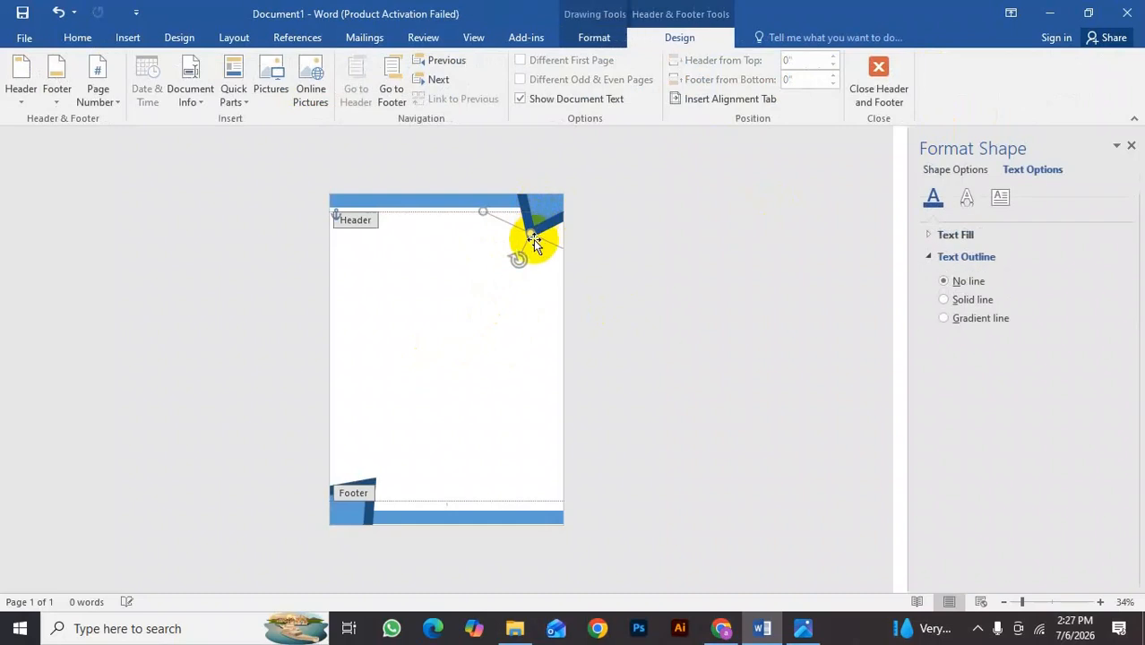
{"action": "left_click_drag", "start_coordinate": [515, 252], "coordinate": [510, 249]}
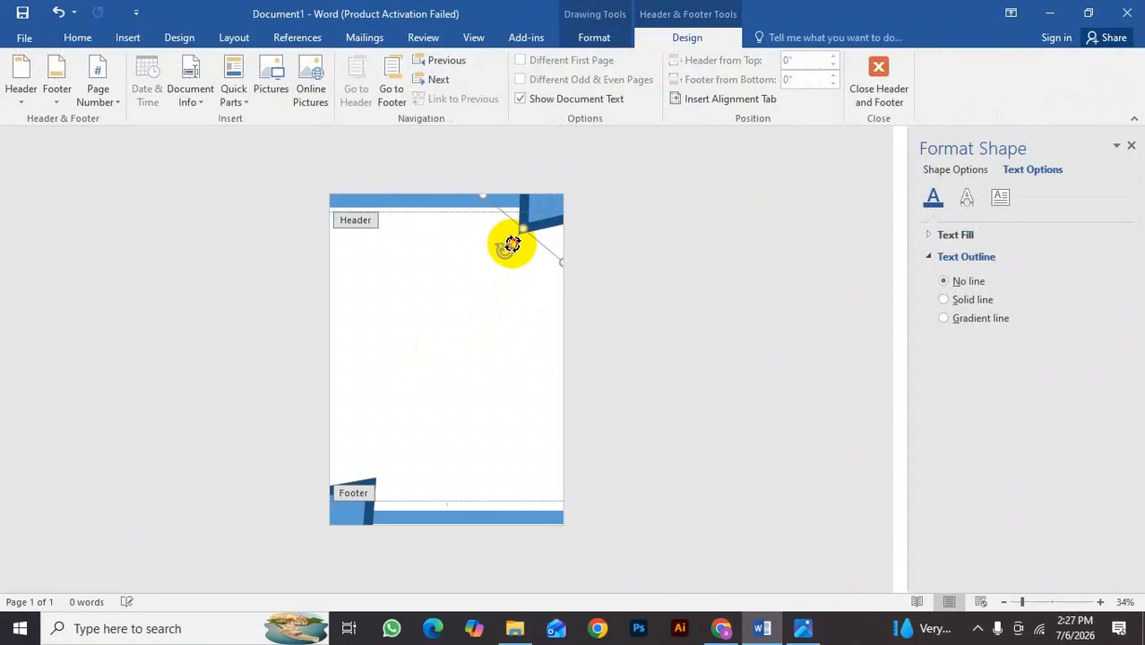
Compare the header with the Proposal Overview page of the browser's sample PDF and return to Word.
{"action": "left_click", "coordinate": [803, 628]}
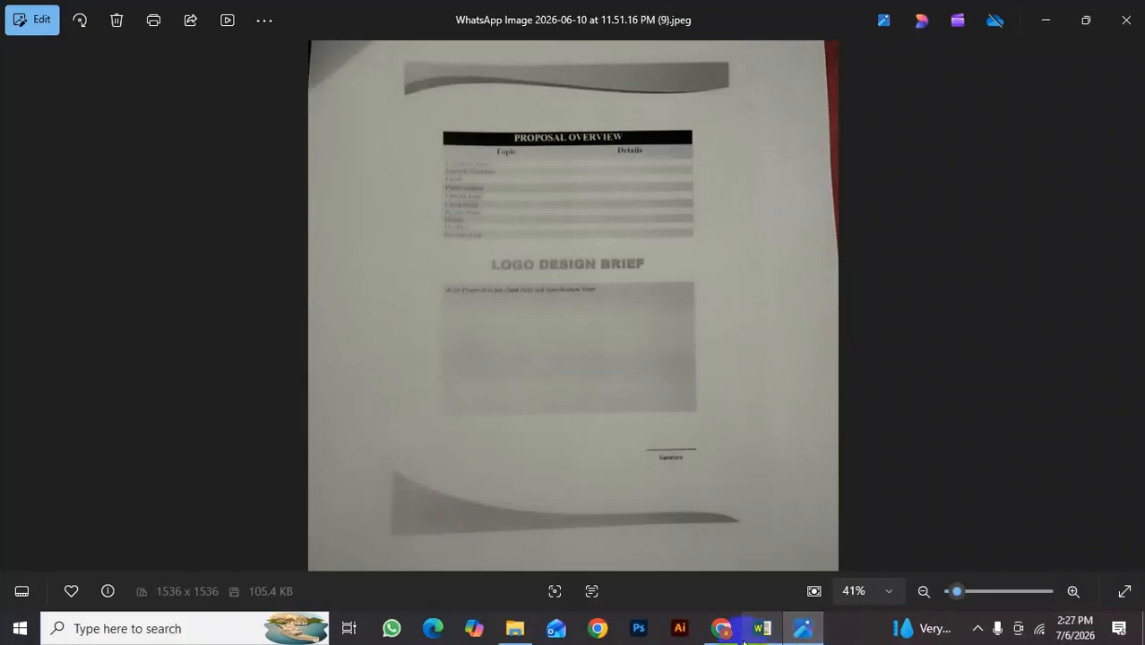
{"action": "left_click", "coordinate": [730, 638]}
{"action": "scroll", "coordinate": [683, 382], "scroll_direction": "up", "scroll_amount": 9}
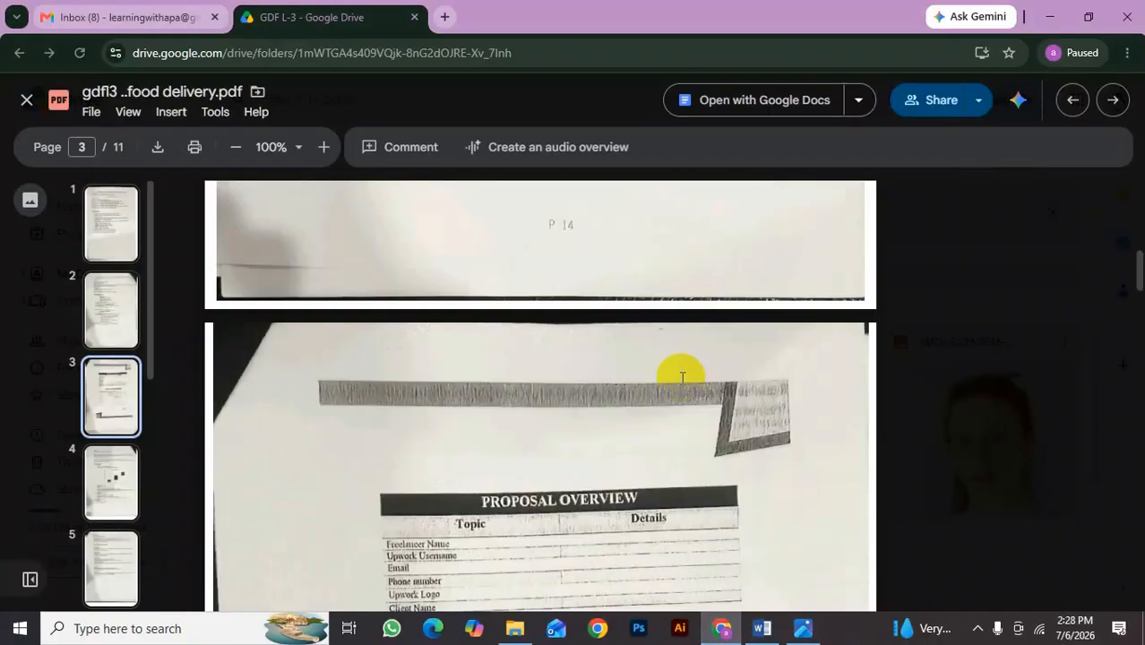
{"action": "scroll", "coordinate": [696, 425], "scroll_direction": "down", "scroll_amount": 4}
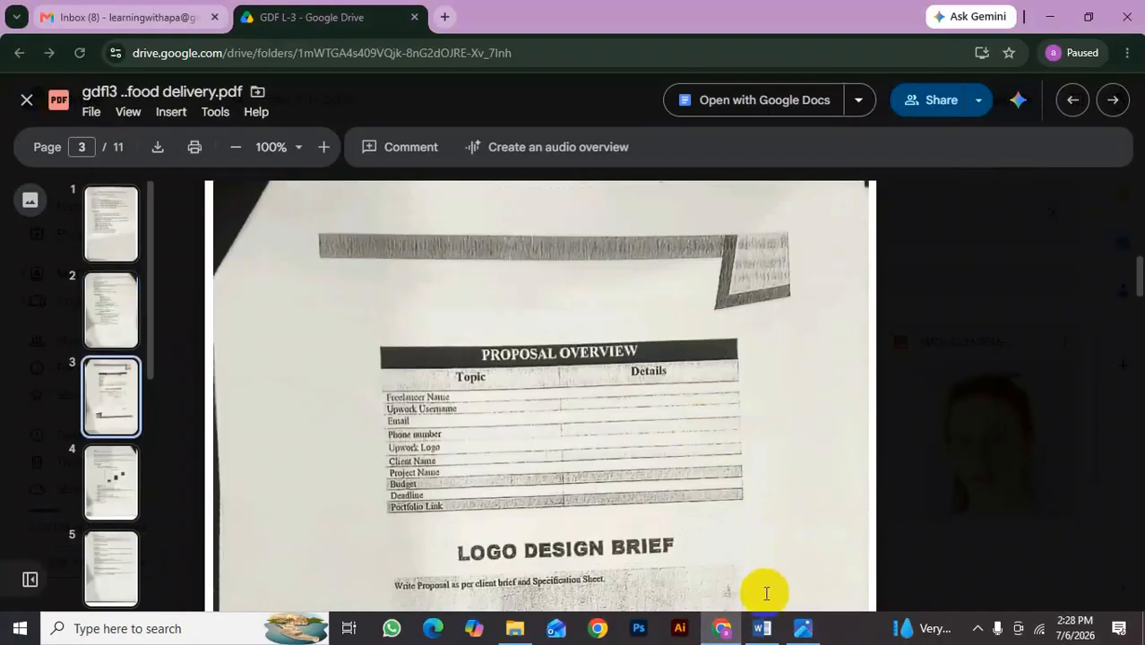
{"action": "left_click", "coordinate": [762, 628]}
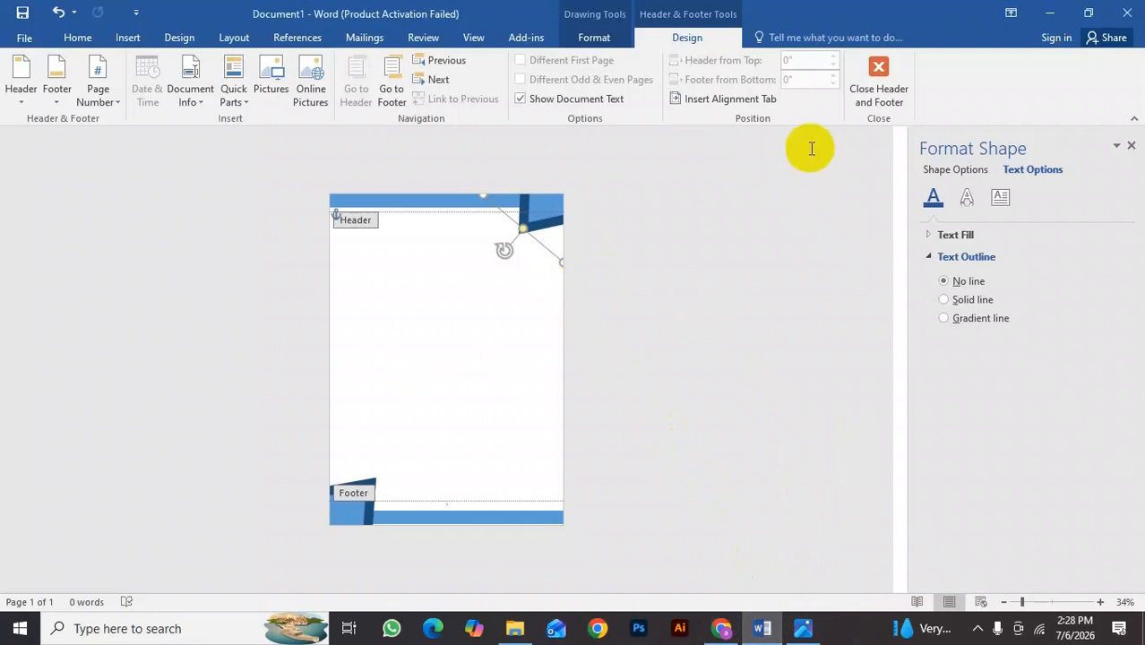
Close header and footer editing and review the whole page.
{"action": "left_click", "coordinate": [489, 321]}
{"action": "double_click", "coordinate": [489, 320]}
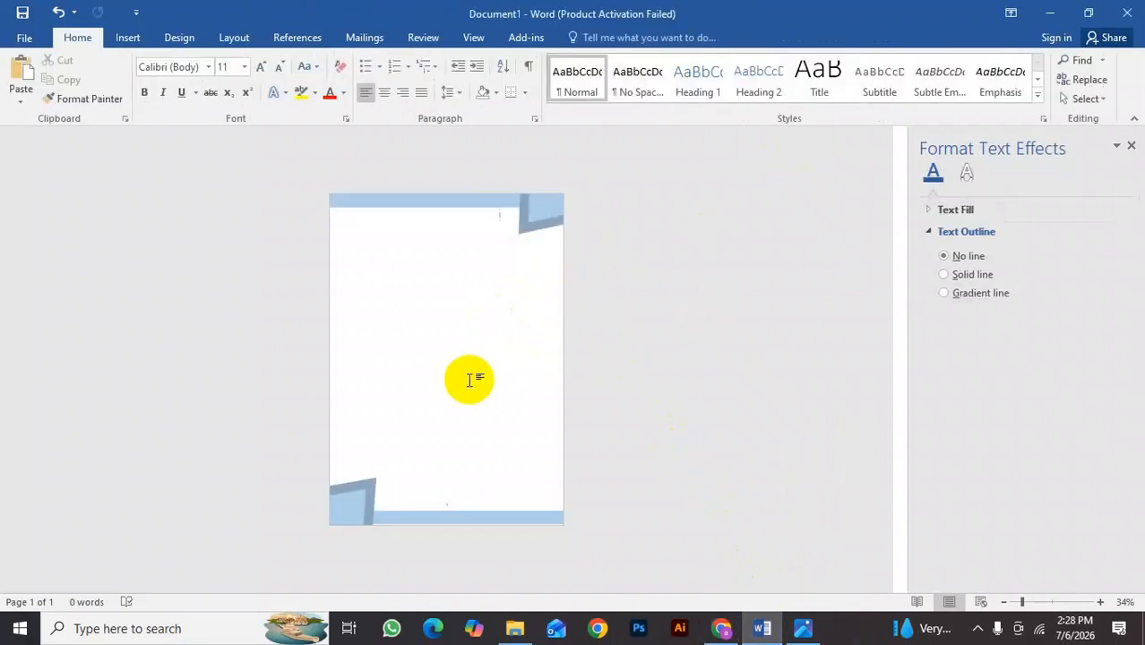
{"action": "left_click", "coordinate": [1018, 603]}
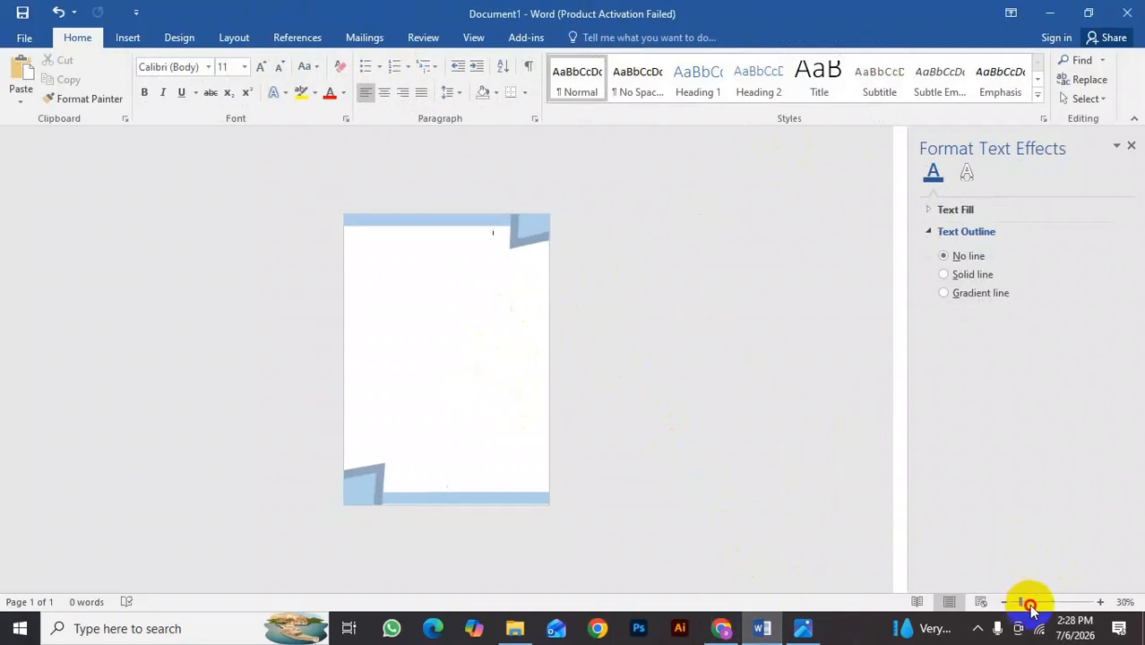
{"action": "left_click", "coordinate": [1030, 606]}
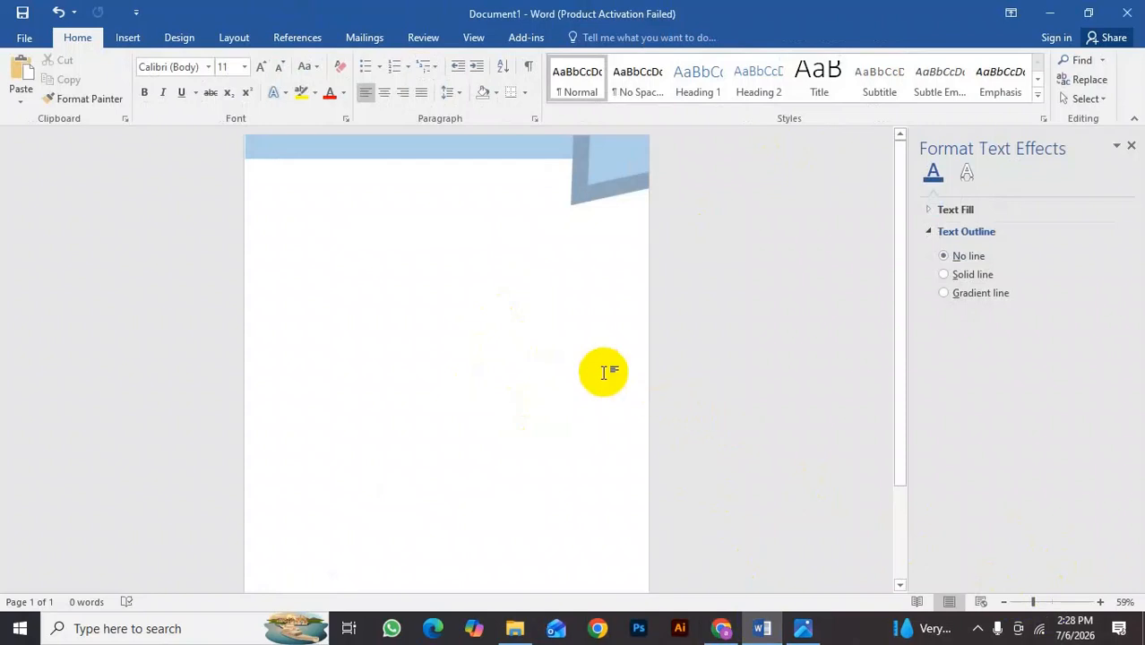
{"action": "left_click_drag", "start_coordinate": [1032, 607], "coordinate": [1022, 606]}
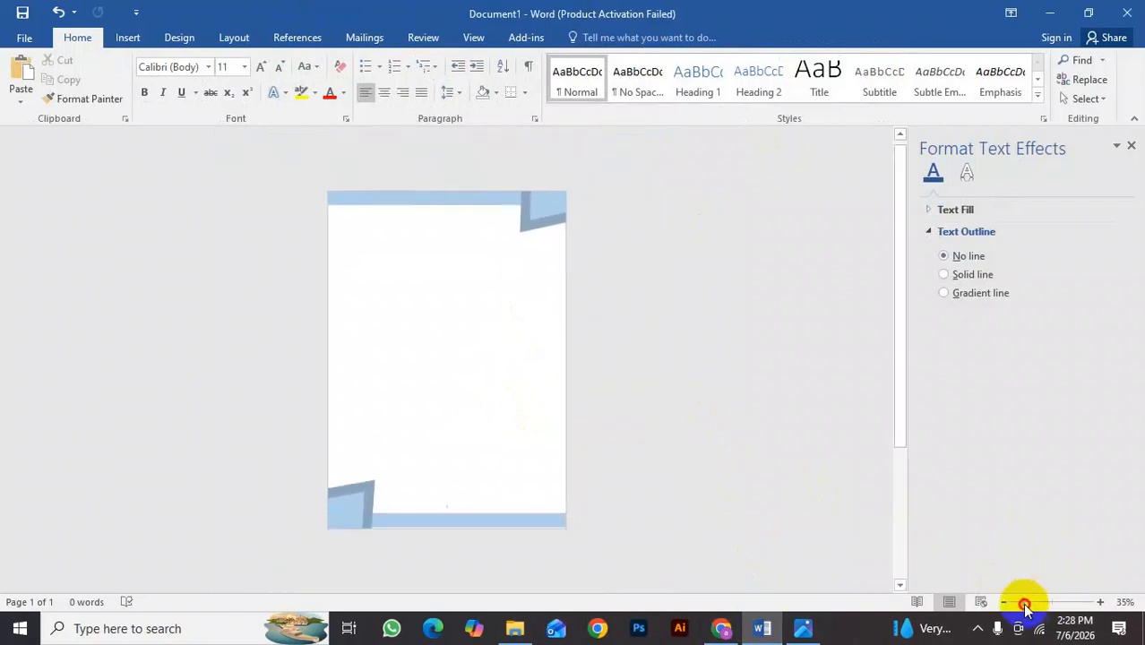